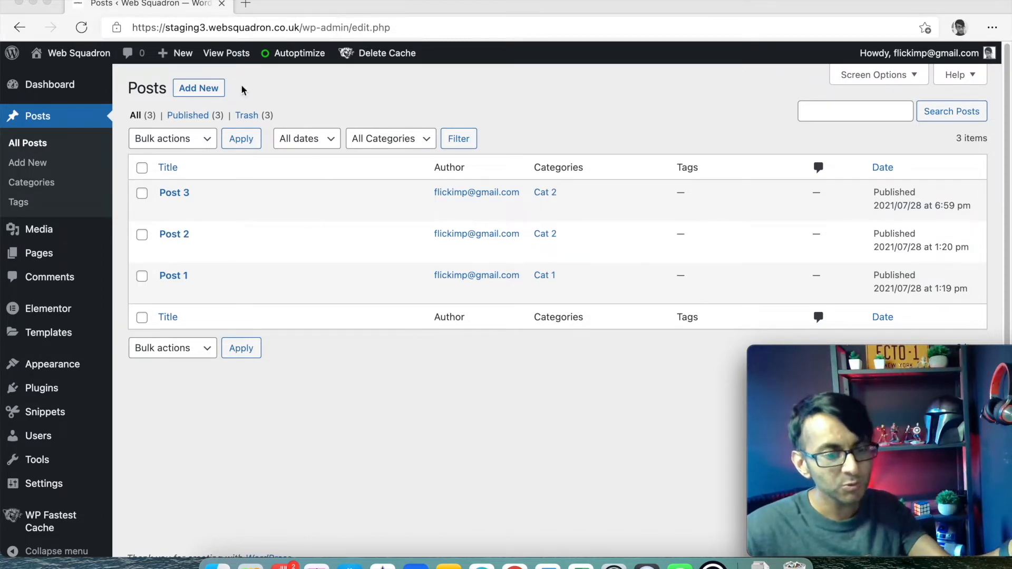
- Create a new post titled 'Post 4' and place the caret in its empty body
{"action": "left_click", "coordinate": [200, 90]}
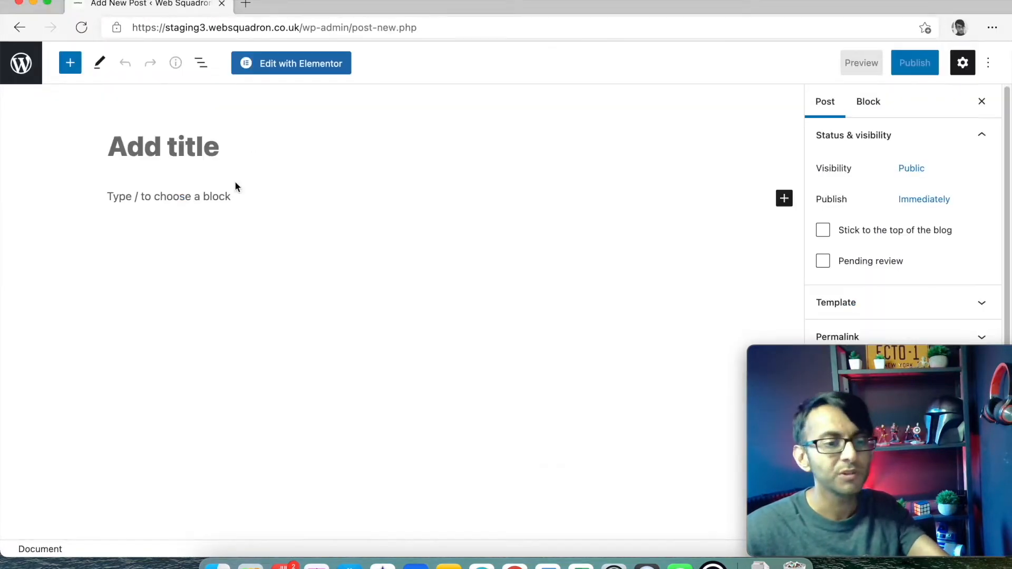
{"action": "left_click", "coordinate": [210, 163]}
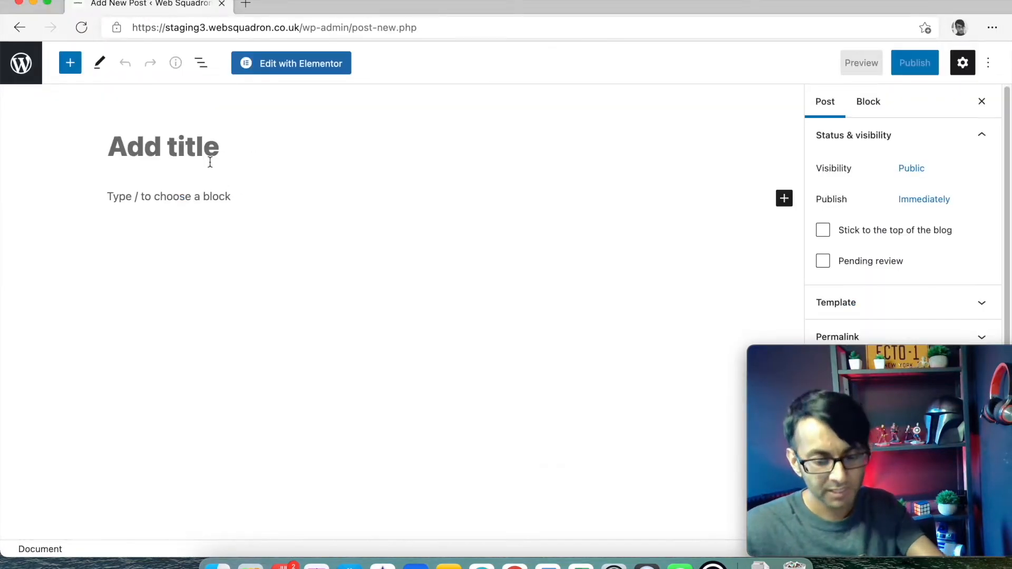
{"action": "type", "text": "Post 4"}
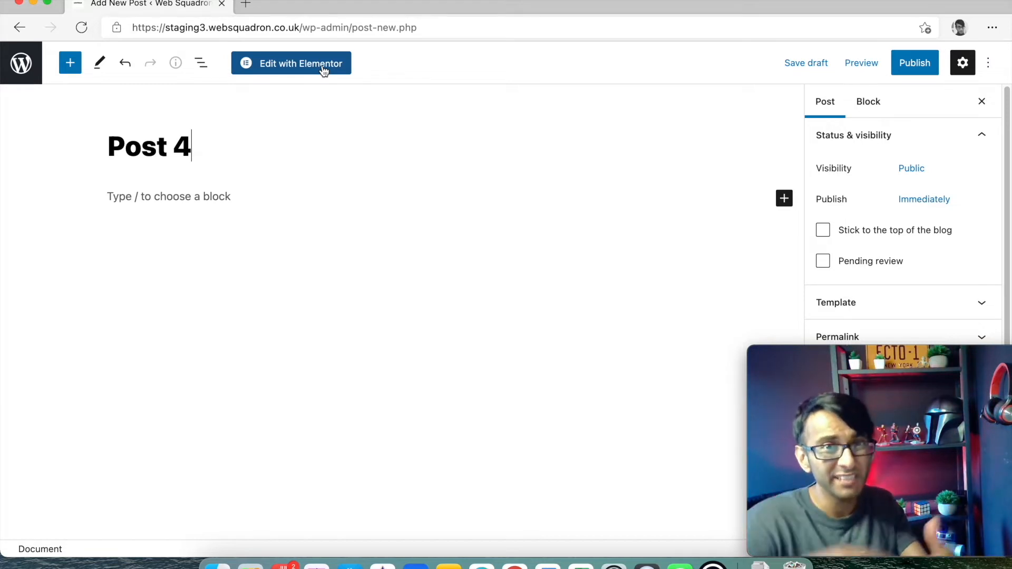
{"action": "left_click", "coordinate": [188, 204]}
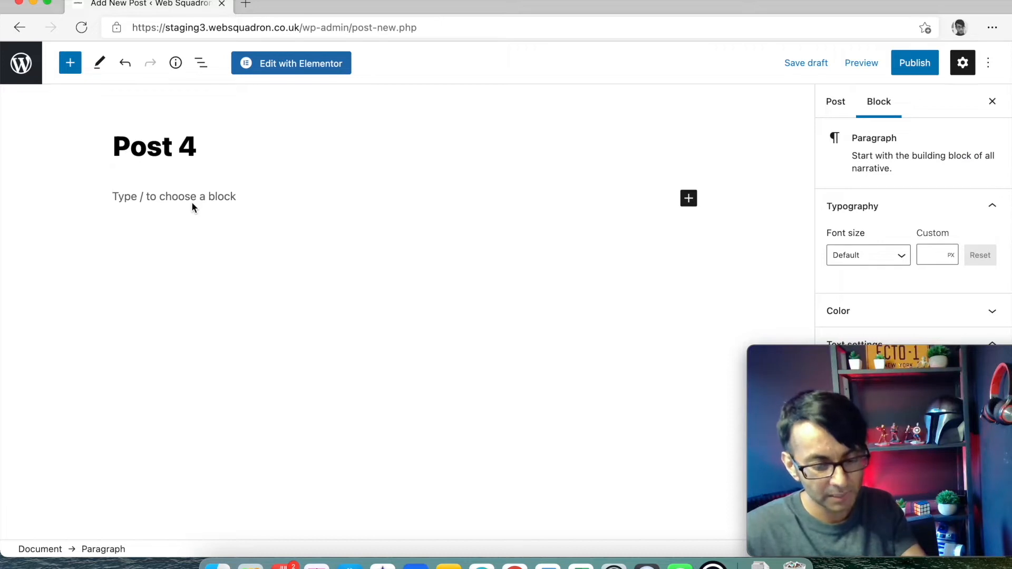
- Type the introductory greeting sentence as the first paragraph and copy it
{"action": "type", "text": "Hello I am Imran - Web Squadron."}
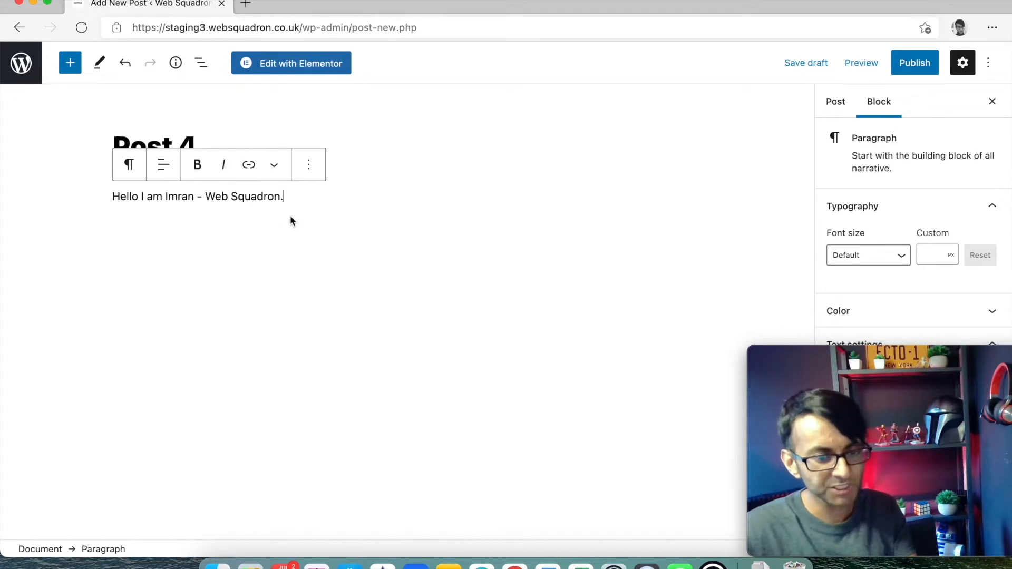
{"action": "left_click_drag", "start_coordinate": [289, 197], "coordinate": [112, 198]}
{"action": "left_click", "coordinate": [314, 201]}
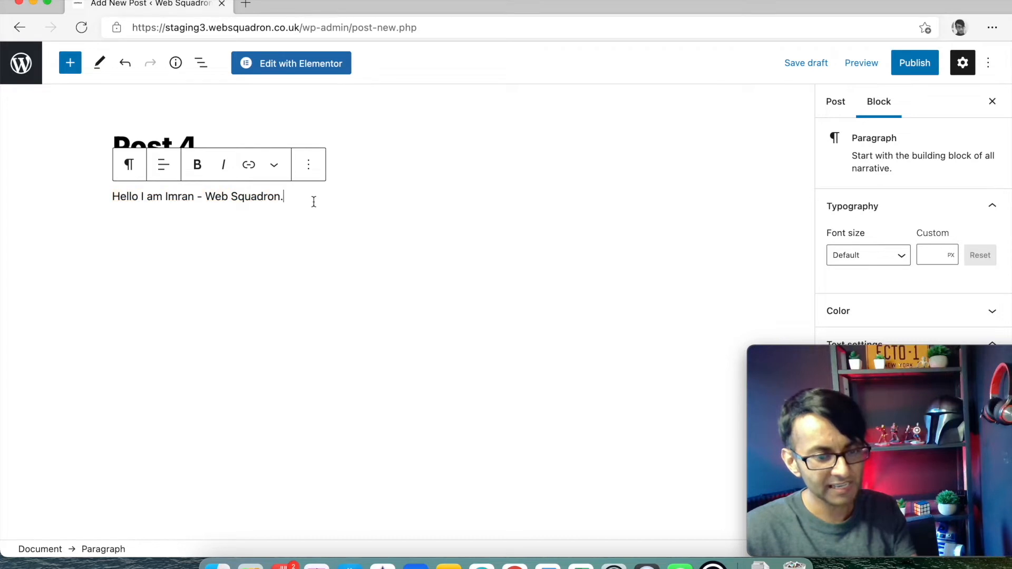
{"action": "key", "text": "Return"}
{"action": "key", "text": "super+c"}
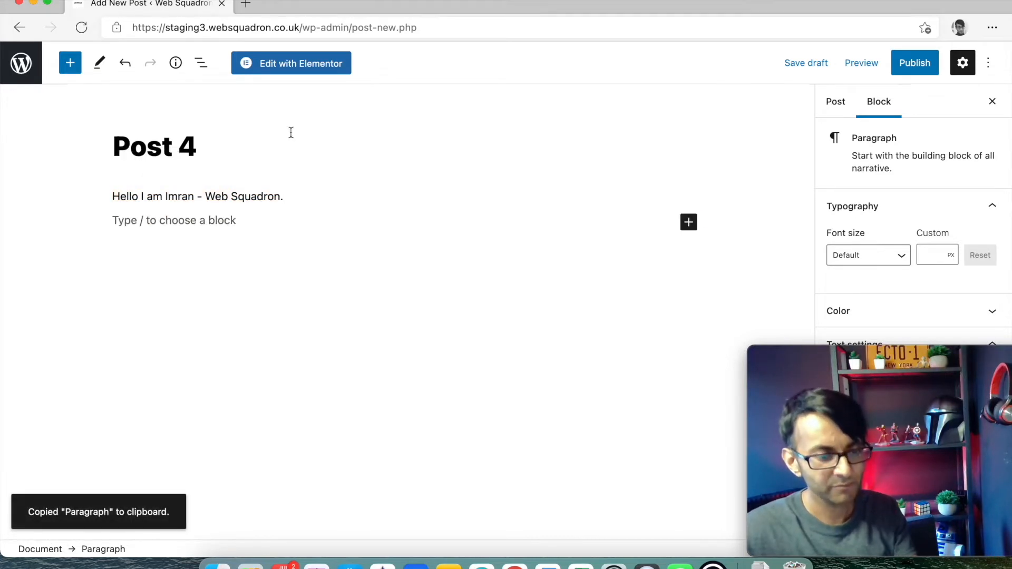
{"action": "left_click_drag", "start_coordinate": [280, 206], "coordinate": [95, 197]}
- Paste the sentence into further paragraphs, leaving an empty block after the second
{"action": "left_click", "coordinate": [140, 231]}
{"action": "key", "text": "super+v"}
{"action": "key", "text": "super+v"}
{"action": "key", "text": "super+v"}
{"action": "key", "text": "super+v"}
{"action": "key", "text": "super+v"}
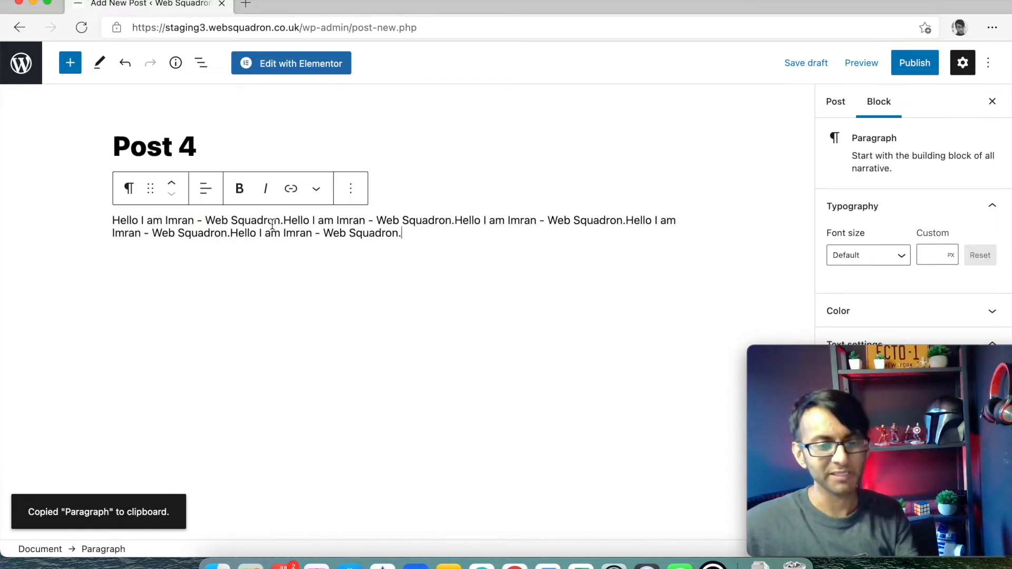
{"action": "key", "text": "Return"}
{"action": "key", "text": "Return"}
{"action": "key", "text": "super+v"}
{"action": "key", "text": "super+v"}
{"action": "key", "text": "super+v"}
{"action": "key", "text": "super+v"}
{"action": "key", "text": "super+v"}
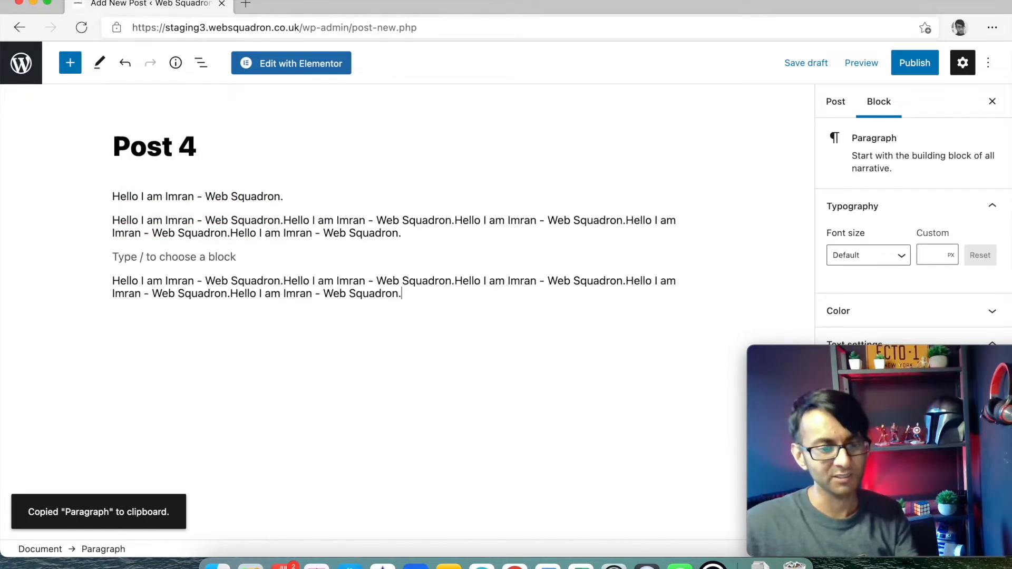
{"action": "key", "text": "Return"}
{"action": "key", "text": "super+v"}
{"action": "key", "text": "super+v"}
{"action": "key", "text": "super+v"}
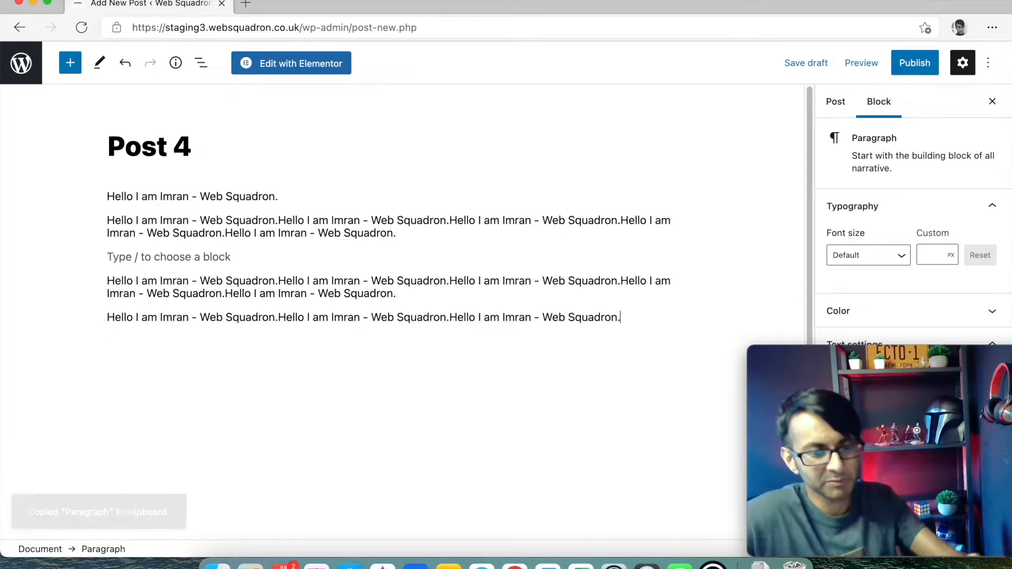
{"action": "left_click", "coordinate": [273, 256]}
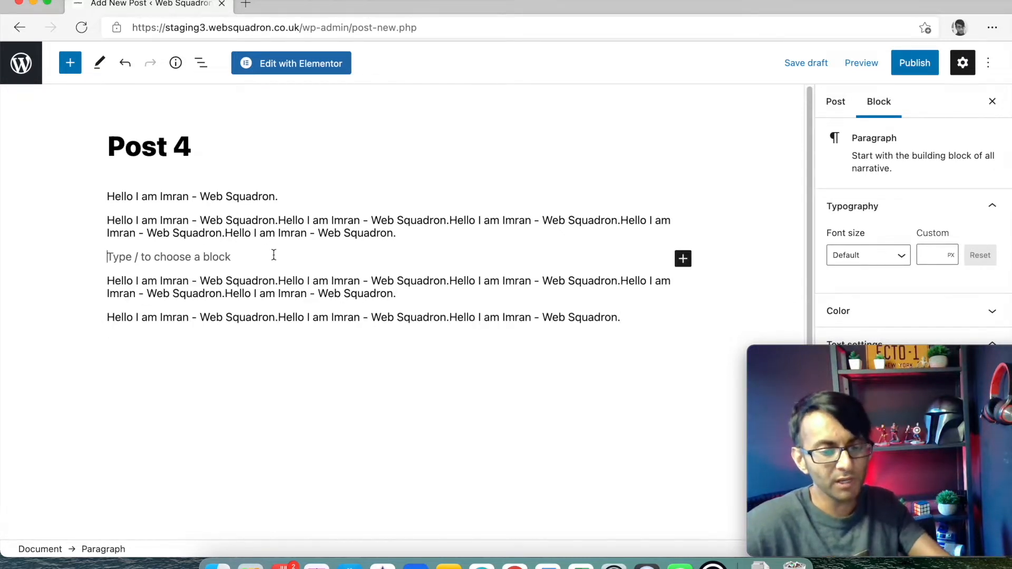
{"action": "left_click", "coordinate": [683, 259]}
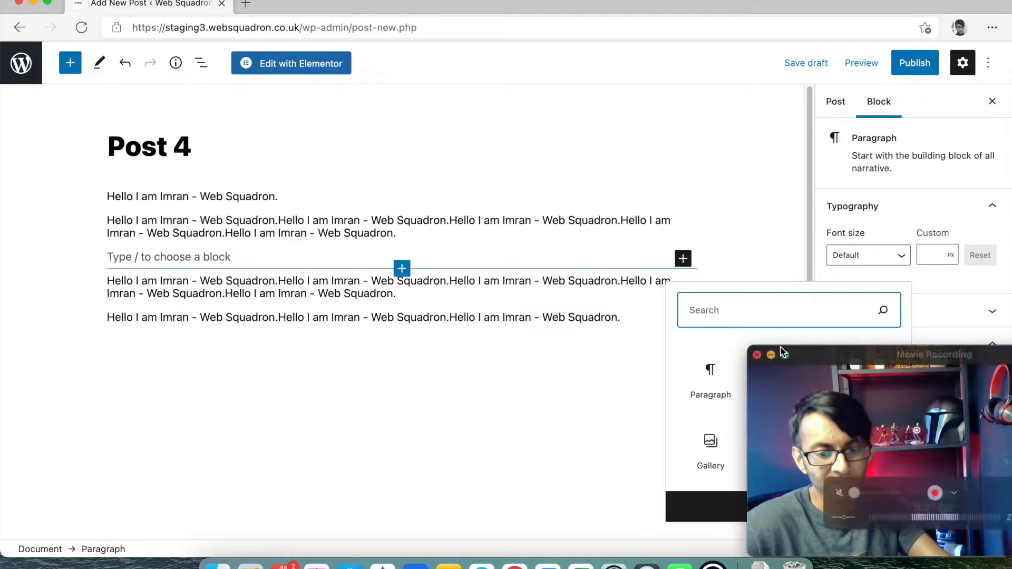
- Turn the empty block into an Image block showing Web-Squadron-Logo.webp from the Media Library
{"action": "left_click_drag", "start_coordinate": [818, 355], "coordinate": [328, 354]}
{"action": "left_click", "coordinate": [790, 378]}
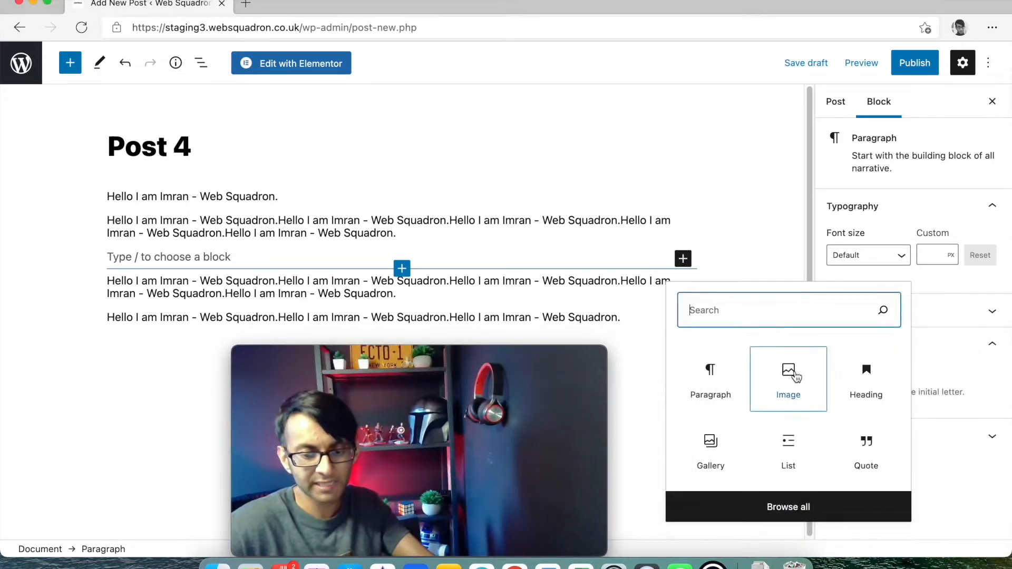
{"action": "left_click", "coordinate": [791, 378]}
{"action": "left_click_drag", "start_coordinate": [488, 360], "coordinate": [1007, 364]}
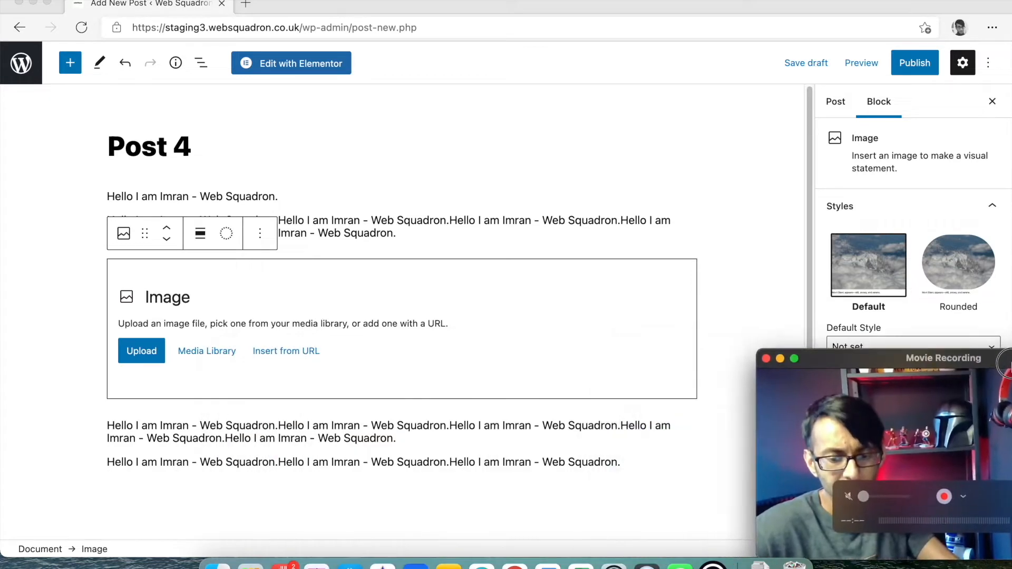
{"action": "left_click", "coordinate": [207, 353]}
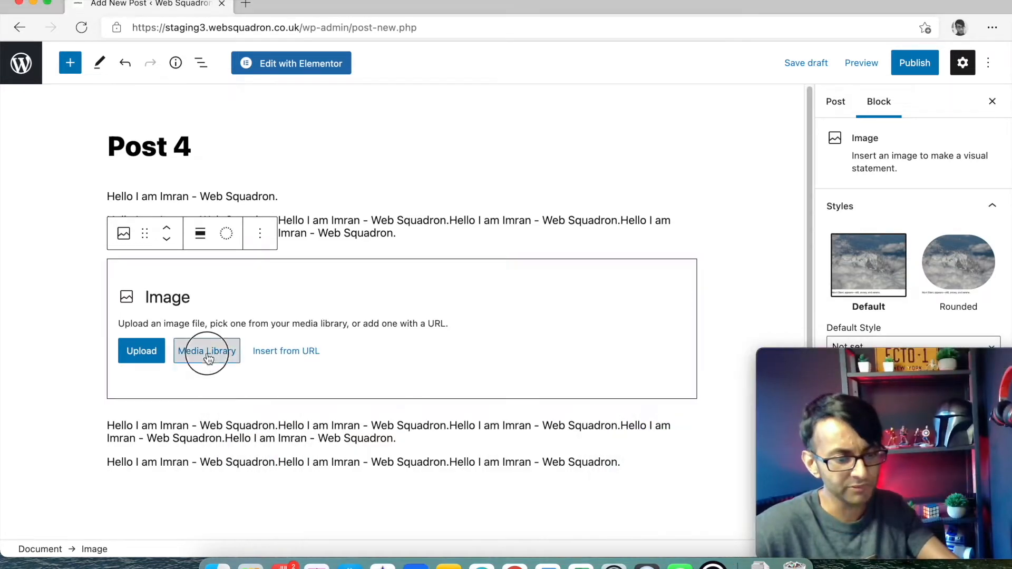
{"action": "left_click", "coordinate": [295, 245]}
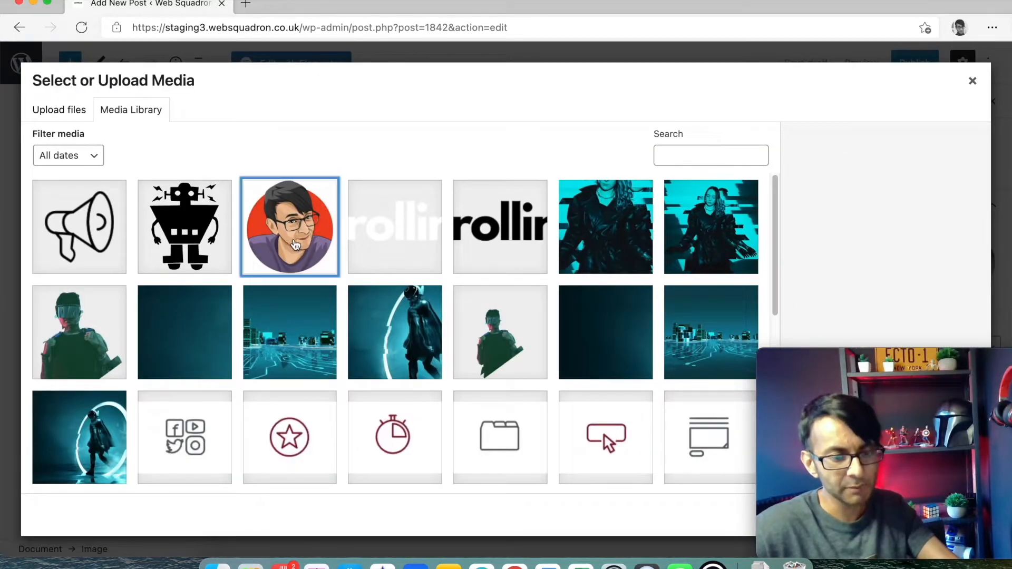
{"action": "left_click_drag", "start_coordinate": [881, 358], "coordinate": [509, 338]}
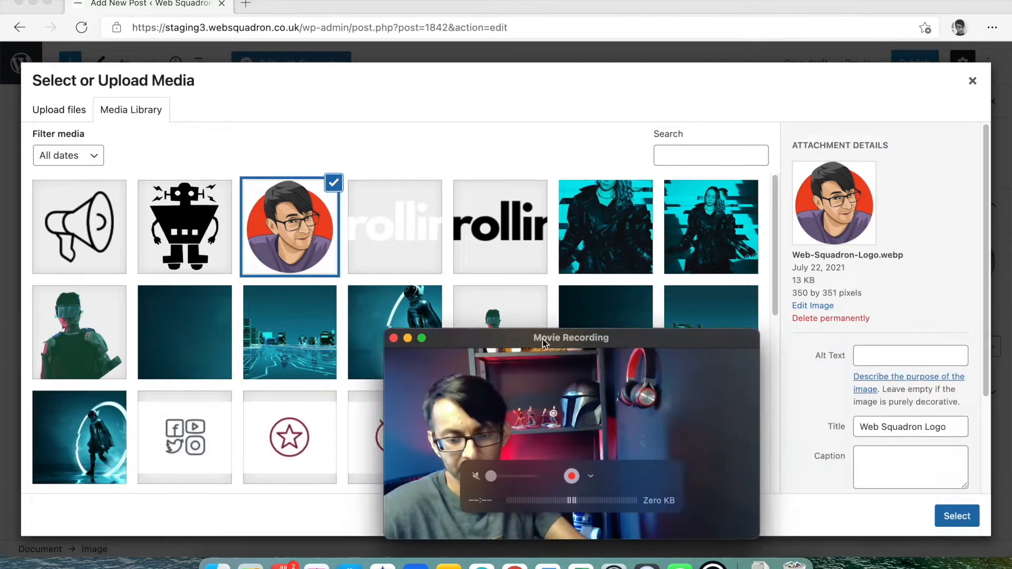
{"action": "left_click", "coordinate": [950, 515]}
{"action": "left_click_drag", "start_coordinate": [669, 337], "coordinate": [993, 359]}
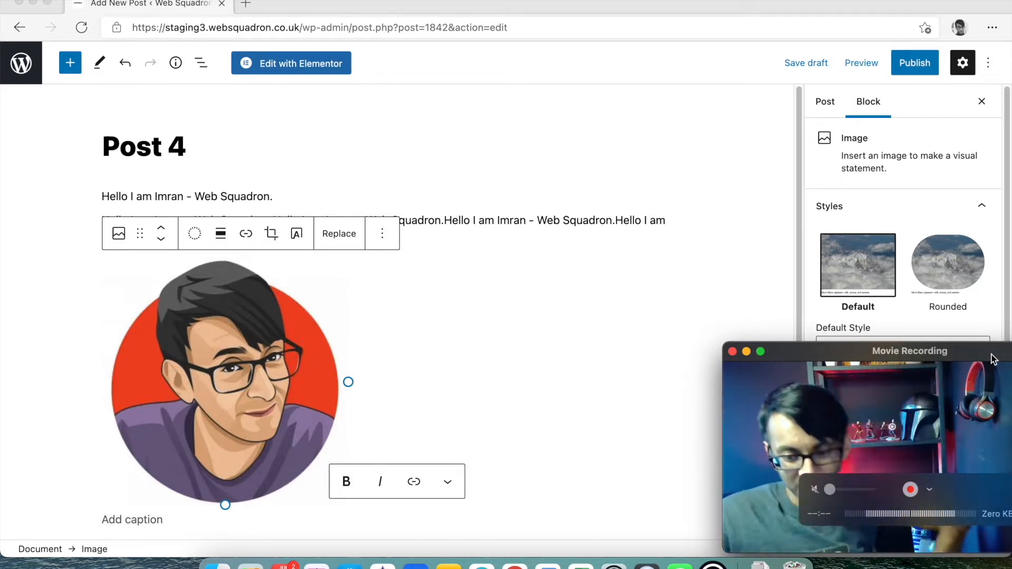
{"action": "left_click_drag", "start_coordinate": [993, 359], "coordinate": [996, 360]}
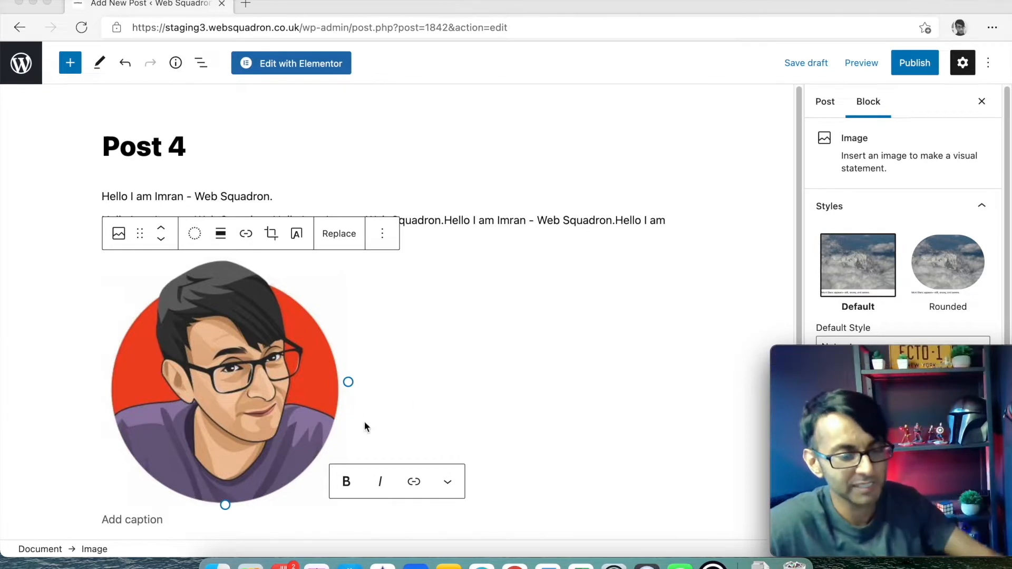
- Centre-align the avatar image and resize it with its corner handle
{"action": "left_click", "coordinate": [219, 234]}
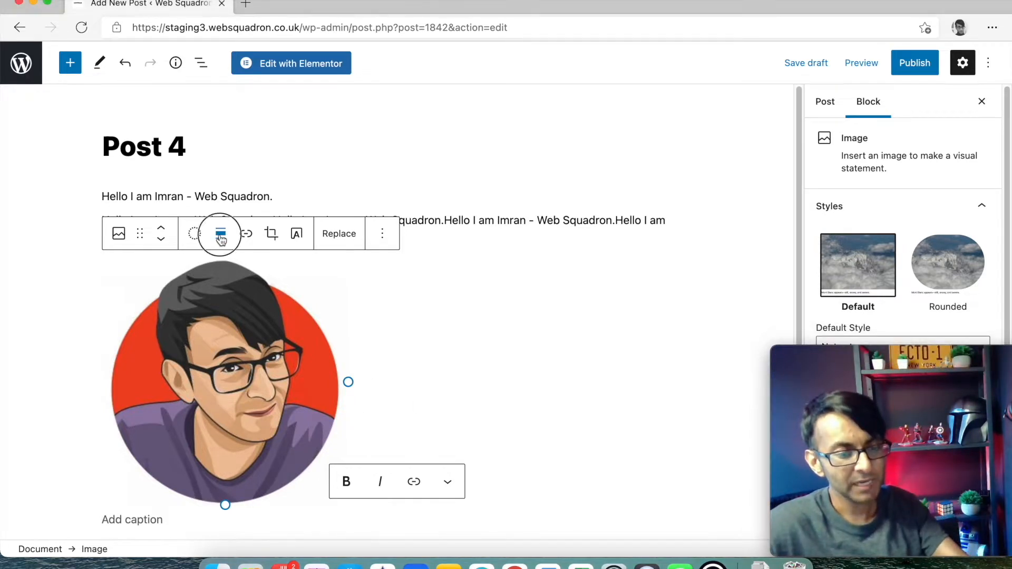
{"action": "left_click", "coordinate": [268, 304]}
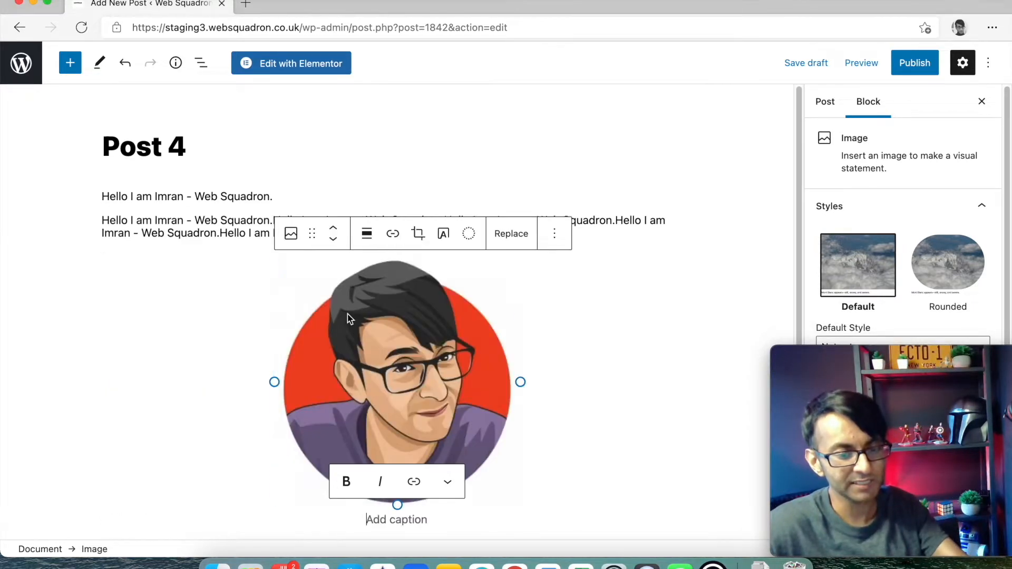
{"action": "left_click_drag", "start_coordinate": [524, 316], "coordinate": [413, 429]}
{"action": "left_click", "coordinate": [413, 429]}
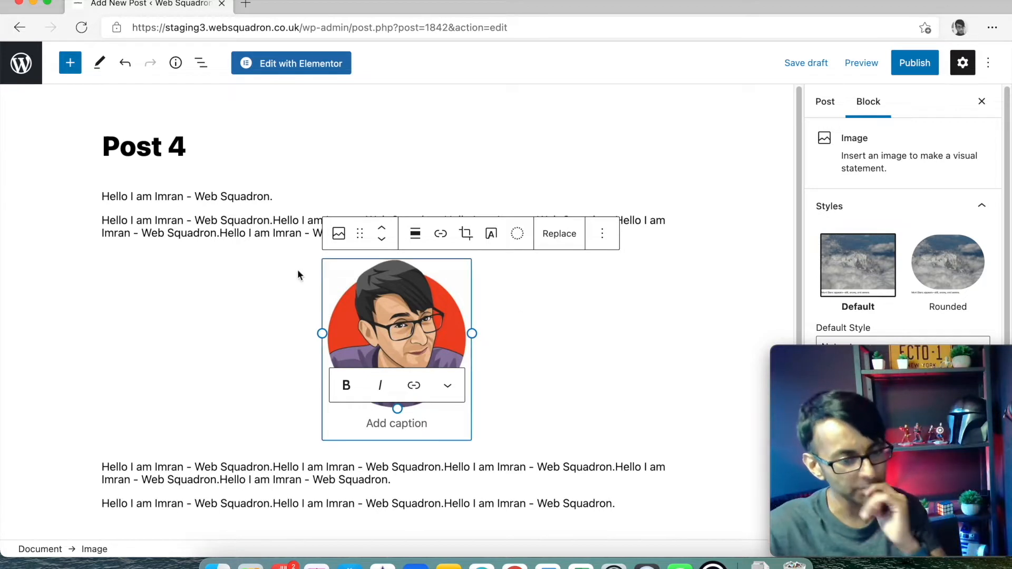
{"action": "left_click", "coordinate": [290, 249]}
- Make part of the second paragraph's text bold
{"action": "left_click", "coordinate": [283, 193]}
{"action": "left_click_drag", "start_coordinate": [249, 233], "coordinate": [120, 233]}
{"action": "left_click", "coordinate": [234, 188]}
{"action": "left_click", "coordinate": [217, 234]}
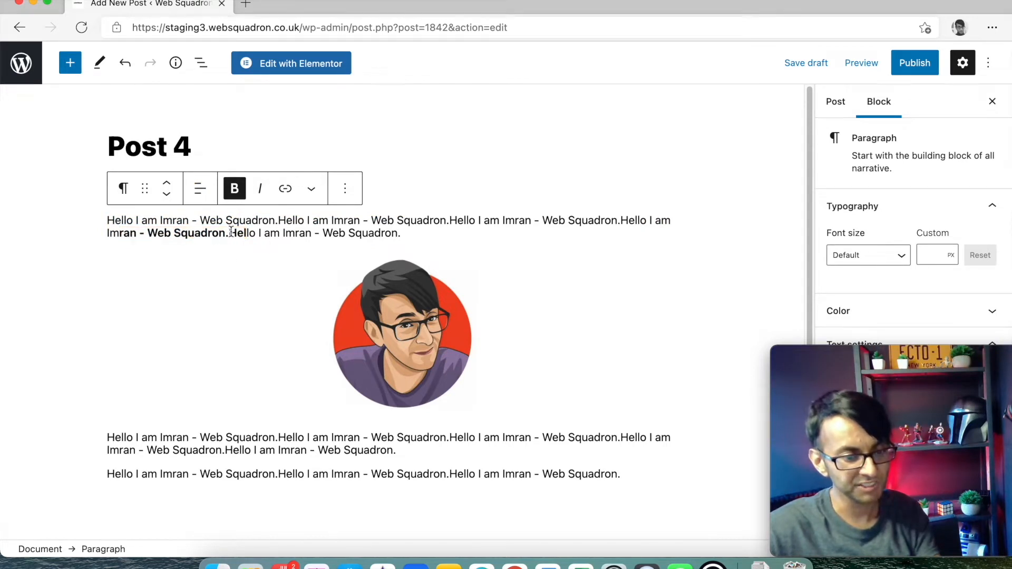
{"action": "left_click_drag", "start_coordinate": [395, 451], "coordinate": [103, 425]}
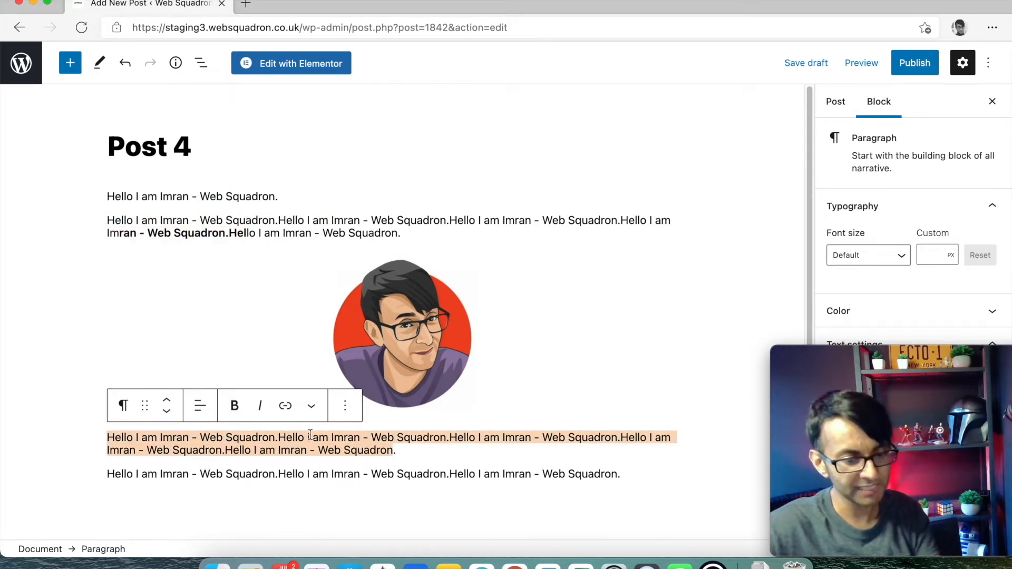
- Set the third paragraph's font size to 25 px
{"action": "left_click", "coordinate": [345, 407]}
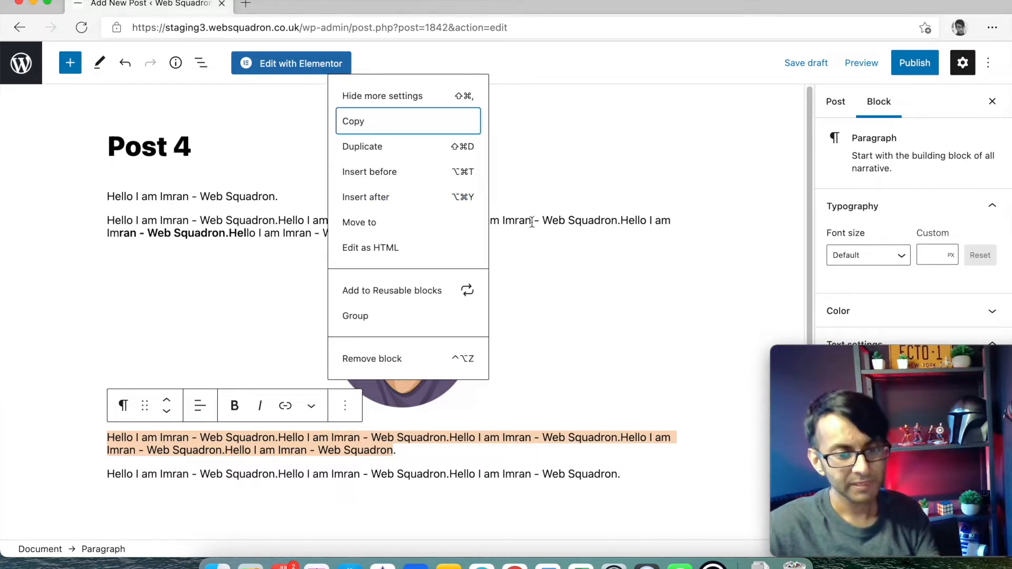
{"action": "left_click", "coordinate": [533, 394]}
{"action": "left_click_drag", "start_coordinate": [903, 371], "coordinate": [486, 55]}
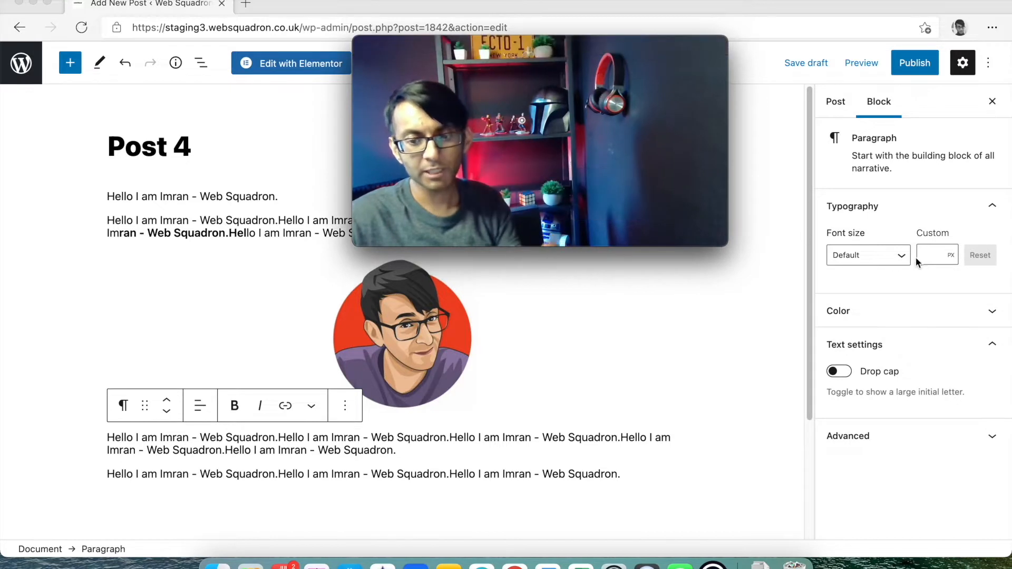
{"action": "left_click", "coordinate": [899, 260]}
{"action": "left_click", "coordinate": [899, 256]}
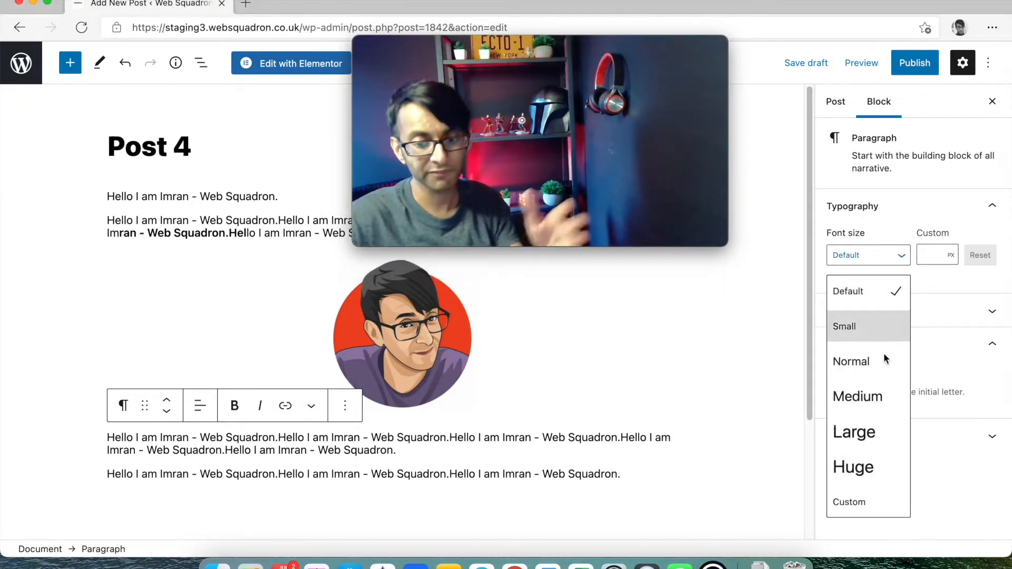
{"action": "left_click", "coordinate": [872, 399]}
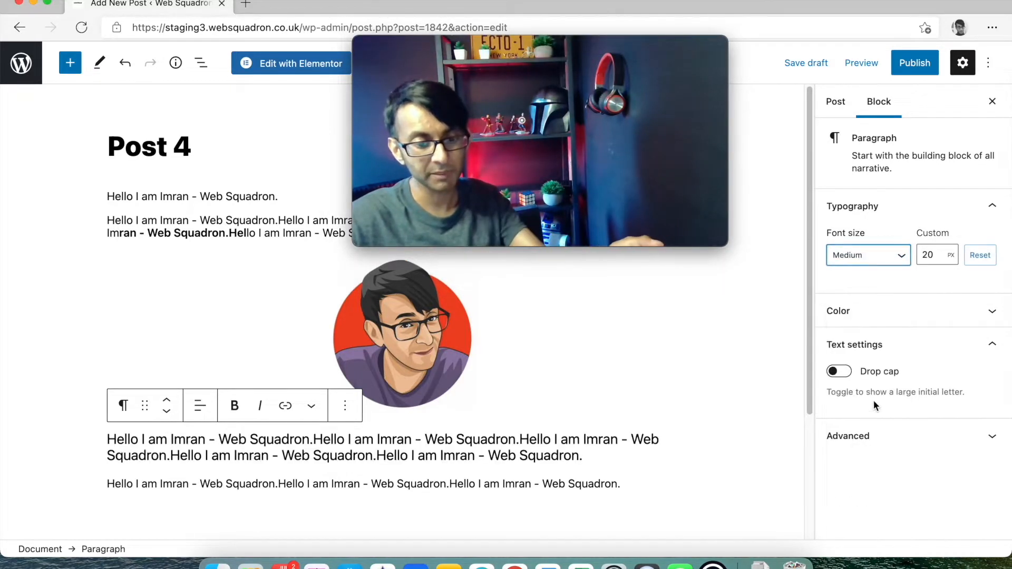
{"action": "left_click", "coordinate": [945, 258]}
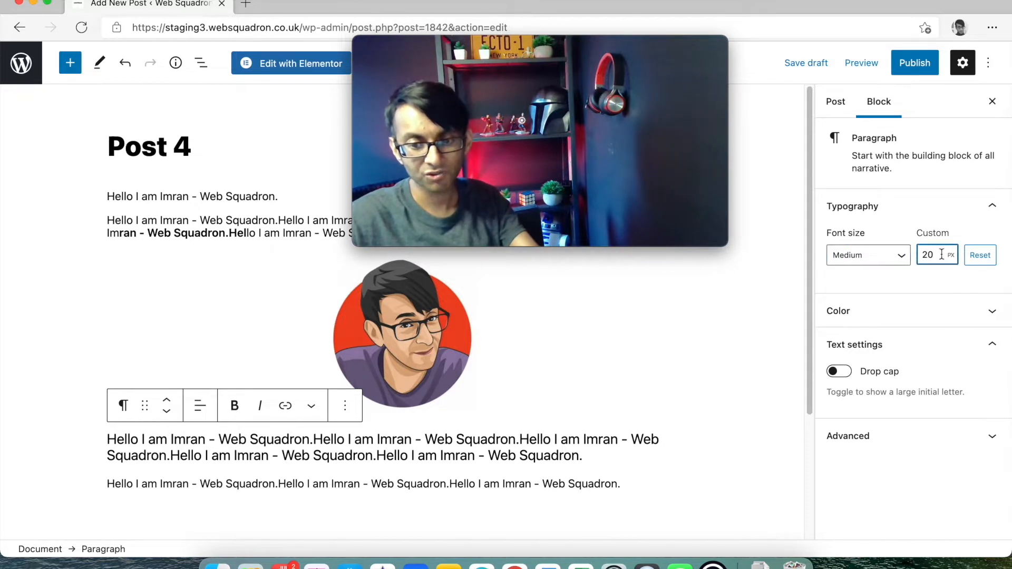
{"action": "key", "text": "BackSpace"}
{"action": "type", "text": "5"}
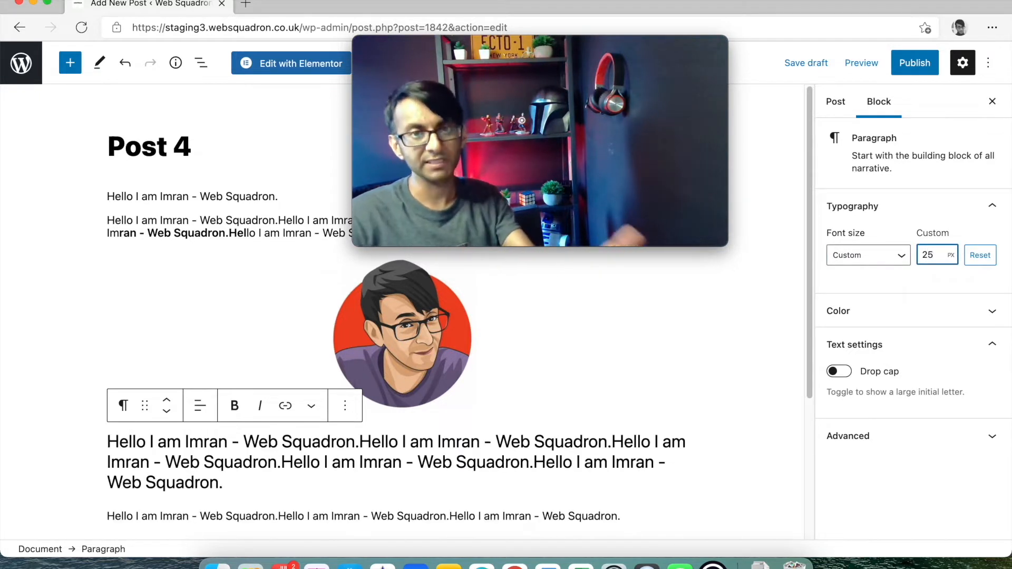
- Make the paragraph text orange on a Cyan bluish gray background
{"action": "left_click", "coordinate": [932, 302]}
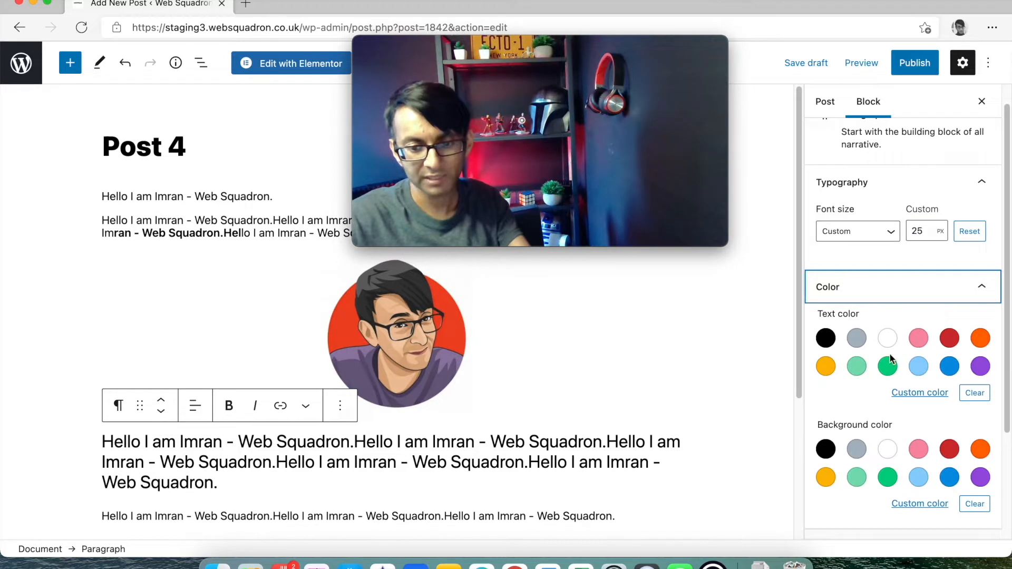
{"action": "left_click", "coordinate": [980, 338]}
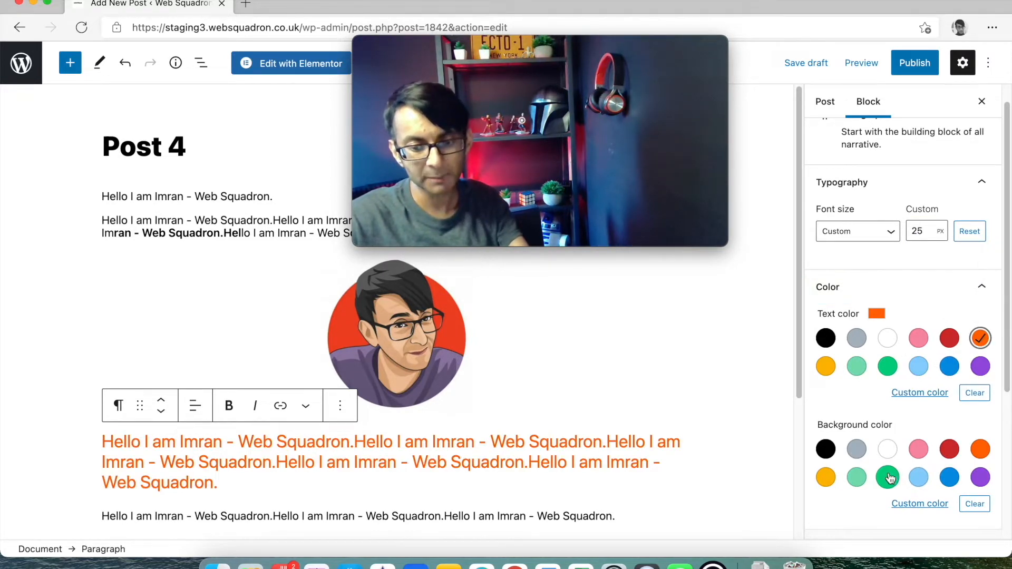
{"action": "left_click", "coordinate": [857, 451]}
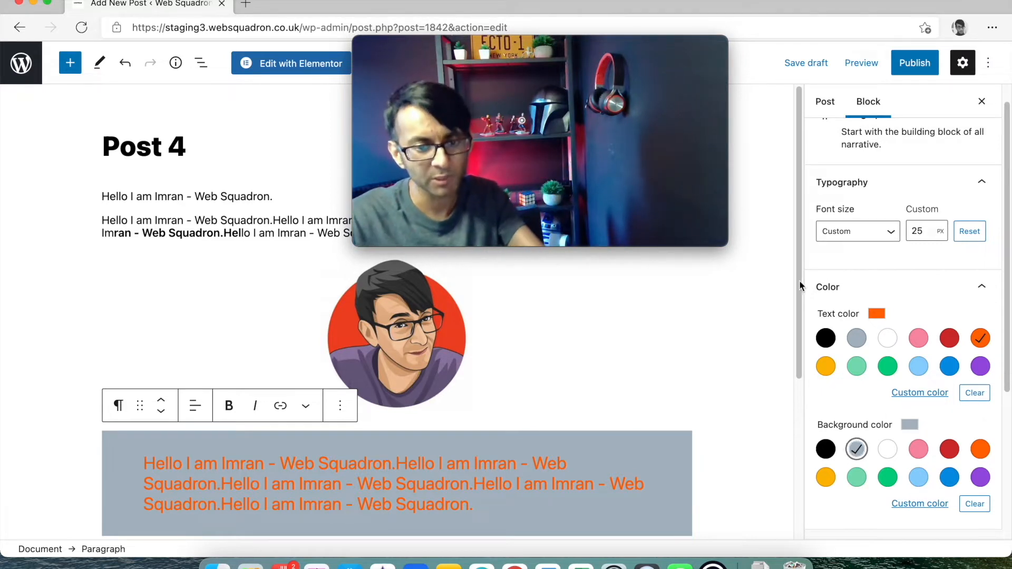
{"action": "mouse_move", "coordinate": [669, 123]}
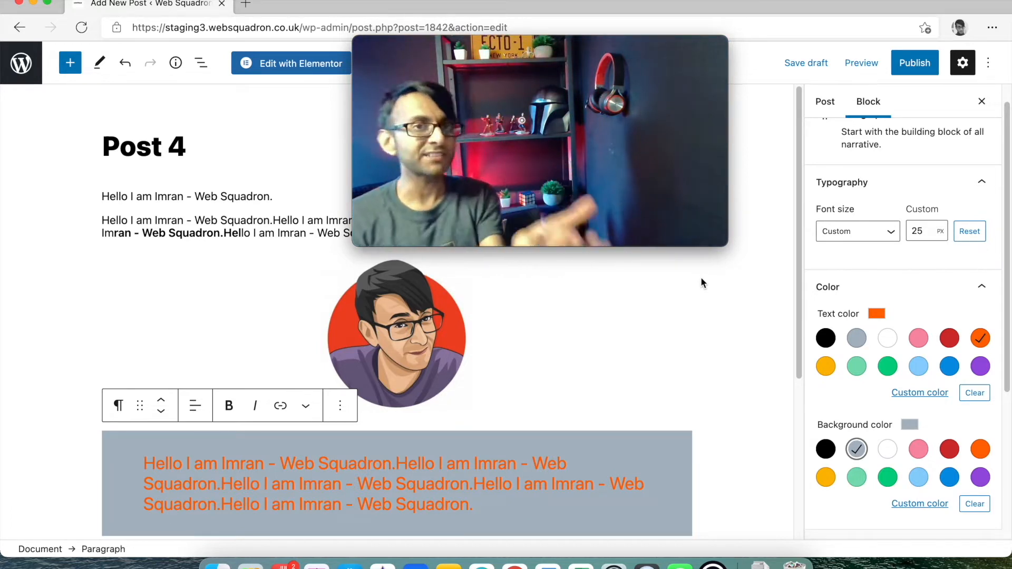
{"action": "left_click_drag", "start_coordinate": [562, 47], "coordinate": [608, 73]}
- Create and assign a new 'Cat 3' category, and toggle the Cat 1 checkbox
{"action": "scroll", "coordinate": [856, 449], "scroll_direction": "up", "scroll_amount": 1}
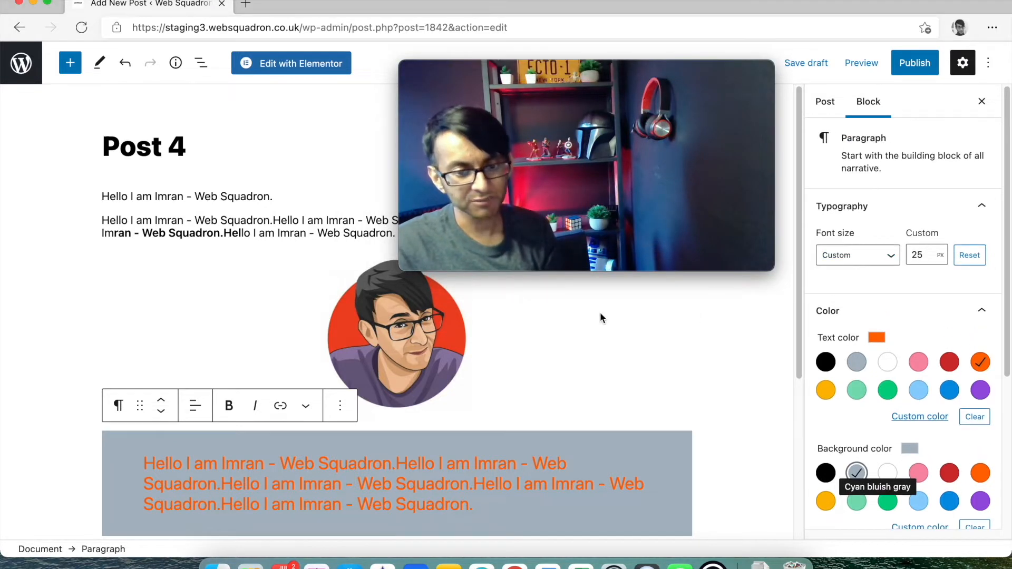
{"action": "left_click", "coordinate": [825, 101]}
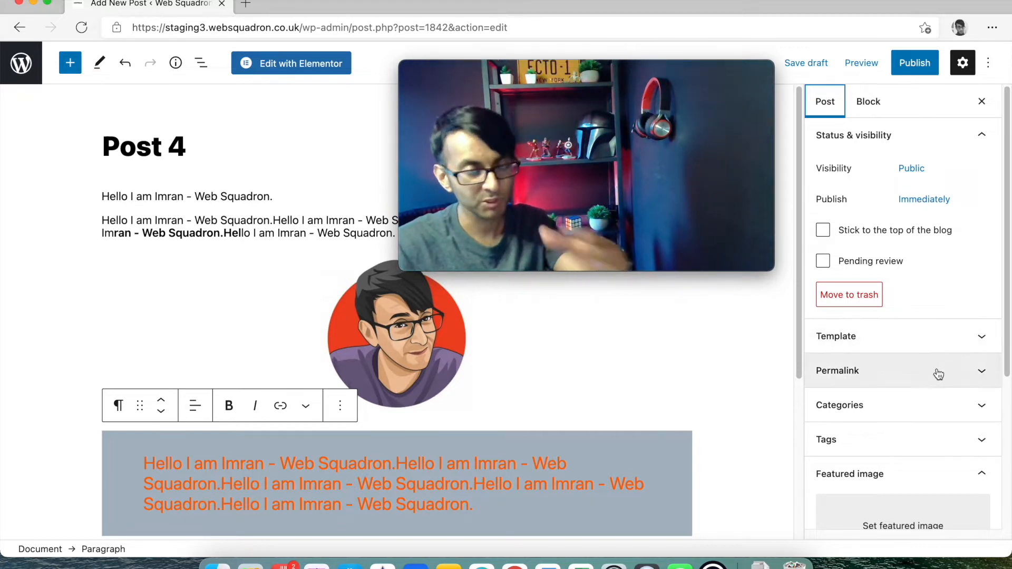
{"action": "scroll", "coordinate": [934, 351], "scroll_direction": "down", "scroll_amount": 2}
{"action": "left_click", "coordinate": [925, 348]}
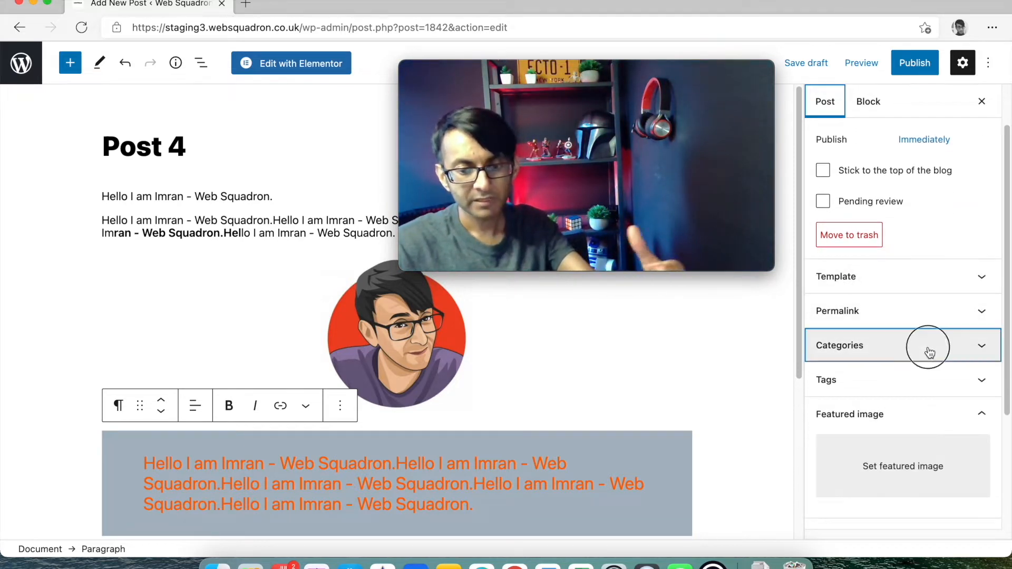
{"action": "left_click", "coordinate": [857, 442]}
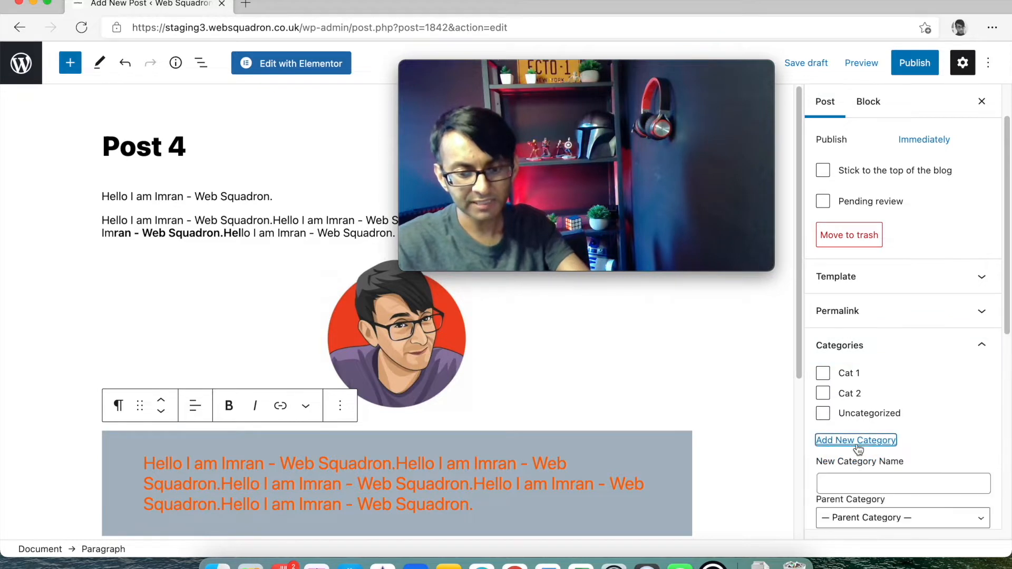
{"action": "left_click", "coordinate": [885, 481]}
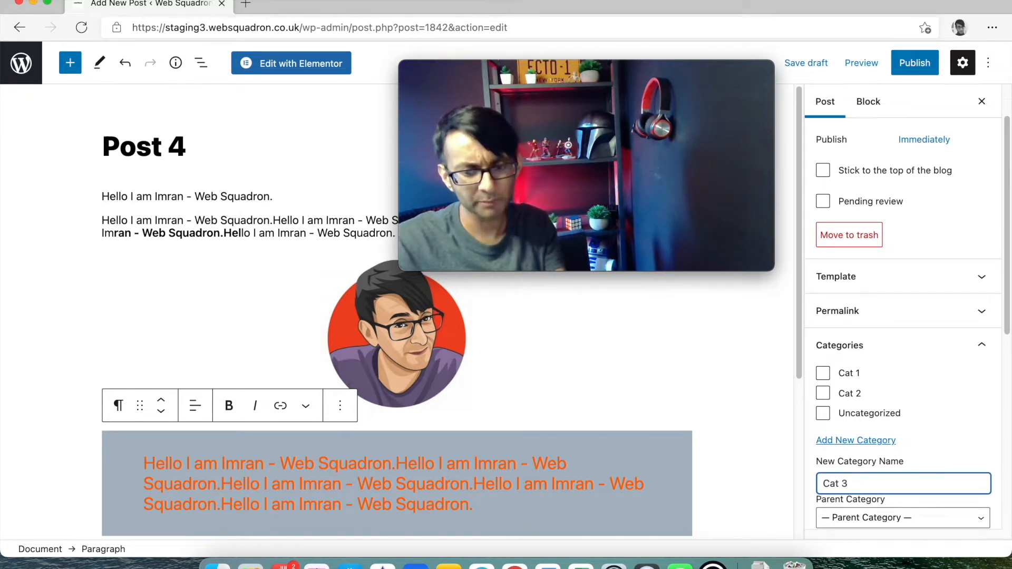
{"action": "key", "text": "Return"}
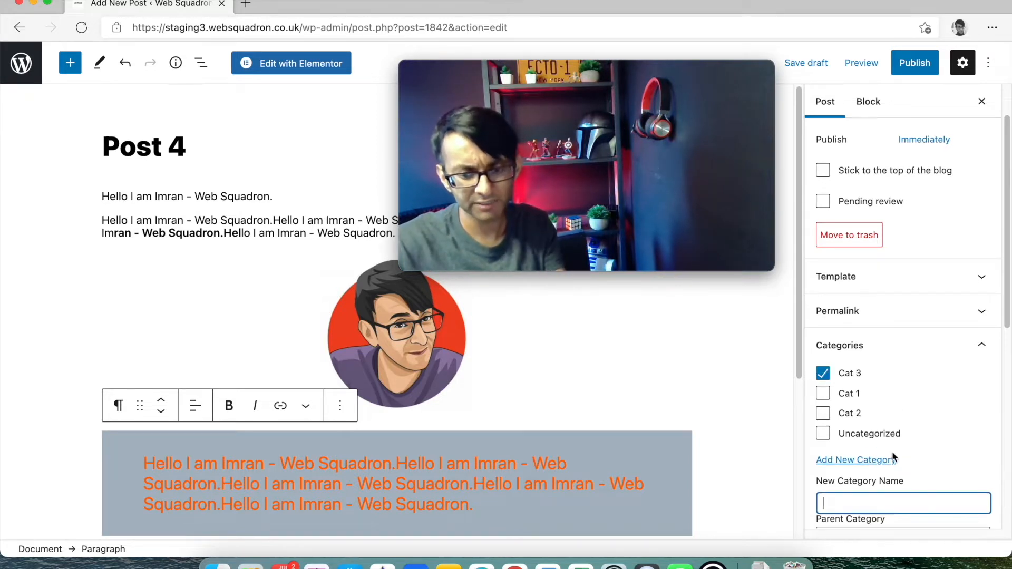
{"action": "left_click", "coordinate": [823, 395]}
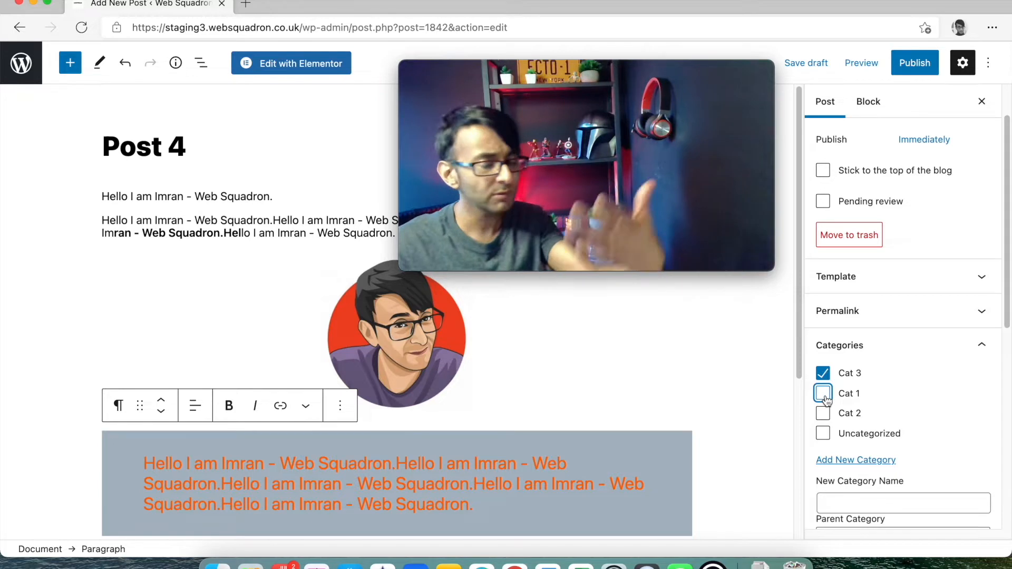
- Expand the post's Tags panel in the sidebar
{"action": "scroll", "coordinate": [919, 464], "scroll_direction": "down", "scroll_amount": 1}
{"action": "scroll", "coordinate": [919, 460], "scroll_direction": "down", "scroll_amount": 6}
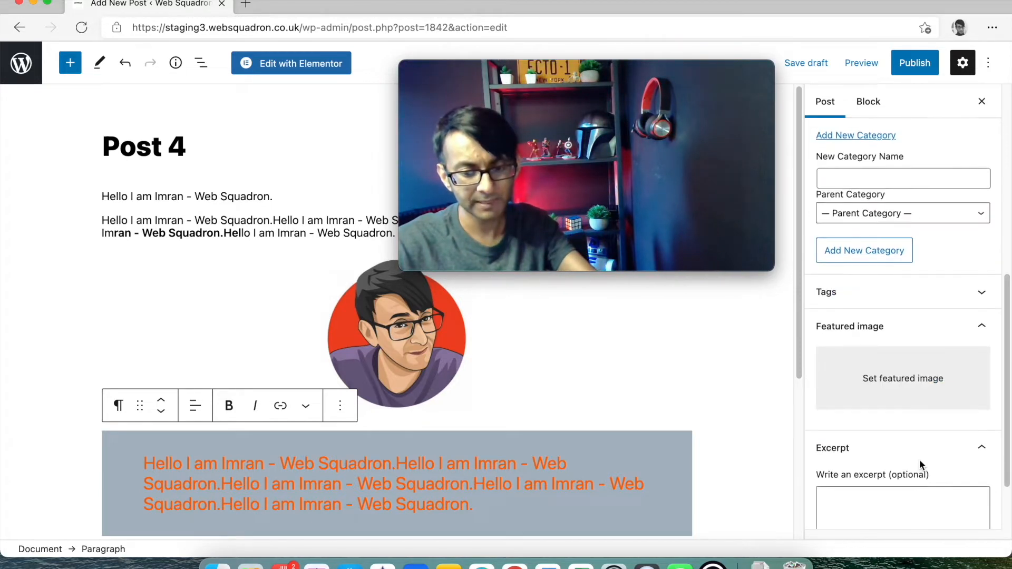
{"action": "left_click", "coordinate": [900, 291]}
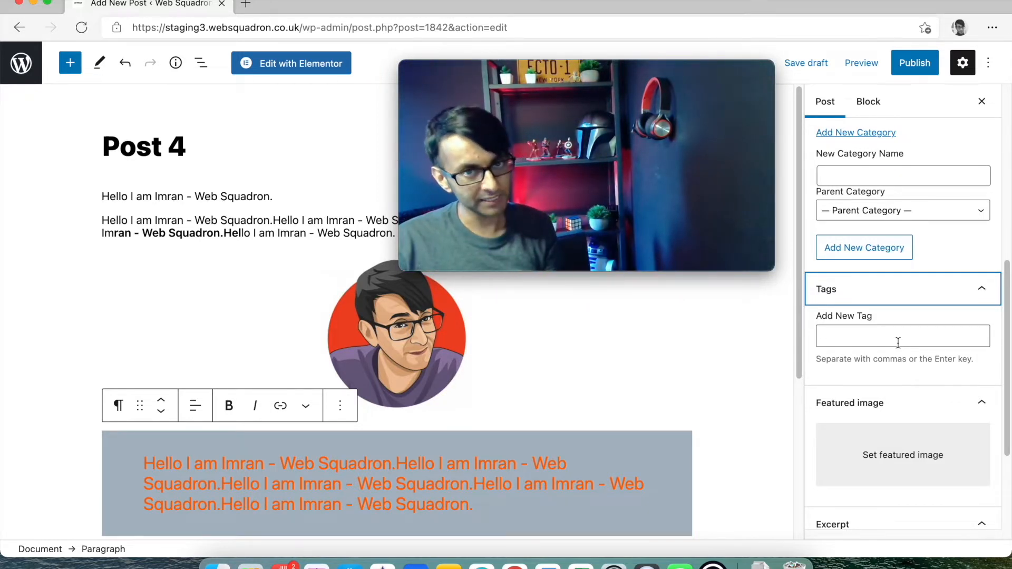
- Set the Web-Squadron-Logo.webp cartoon avatar from the Media Library as featured image
{"action": "left_click", "coordinate": [905, 453]}
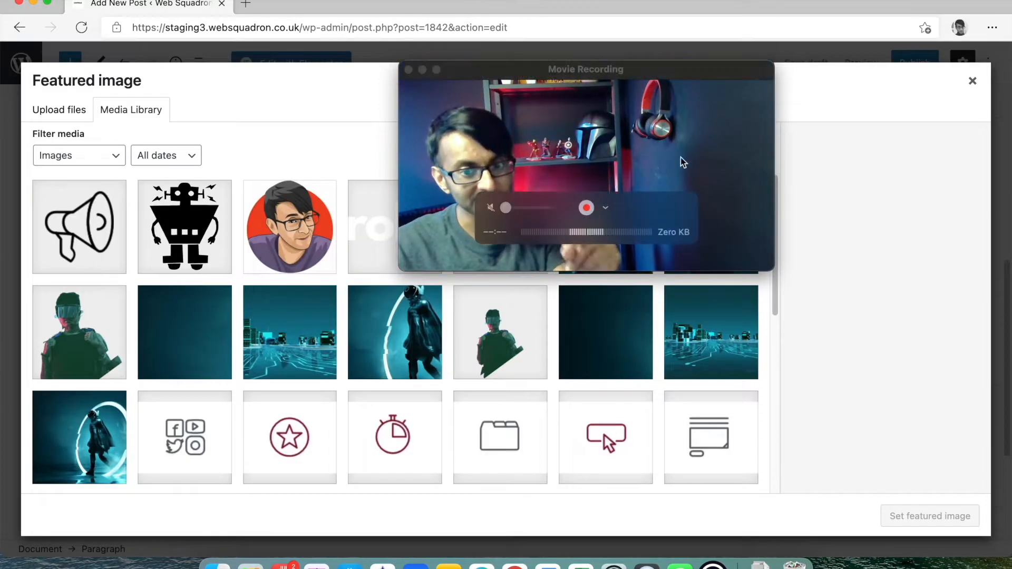
{"action": "left_click_drag", "start_coordinate": [637, 68], "coordinate": [992, 371]}
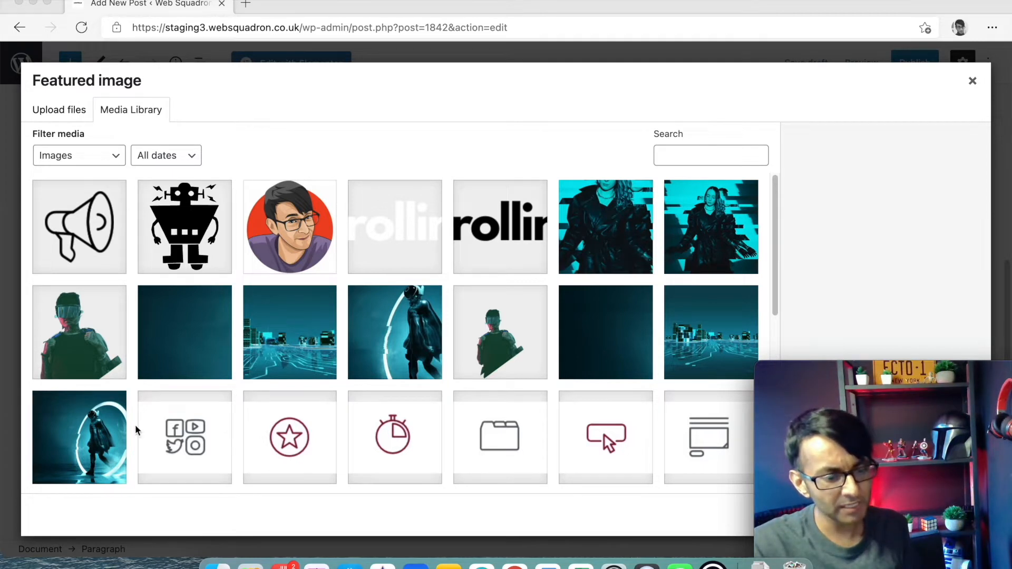
{"action": "left_click", "coordinate": [586, 234]}
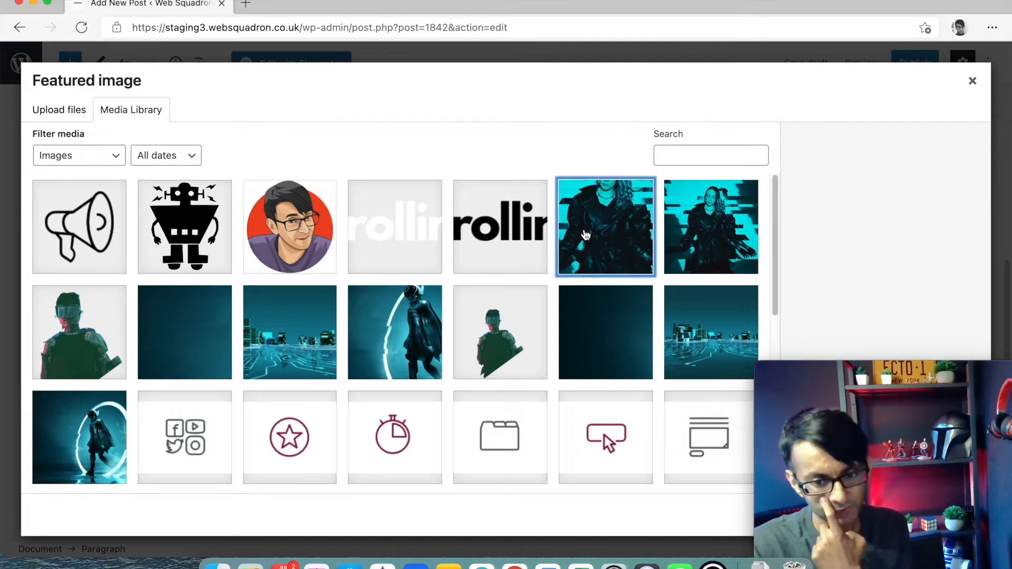
{"action": "left_click", "coordinate": [290, 226]}
{"action": "mouse_move", "coordinate": [881, 377]}
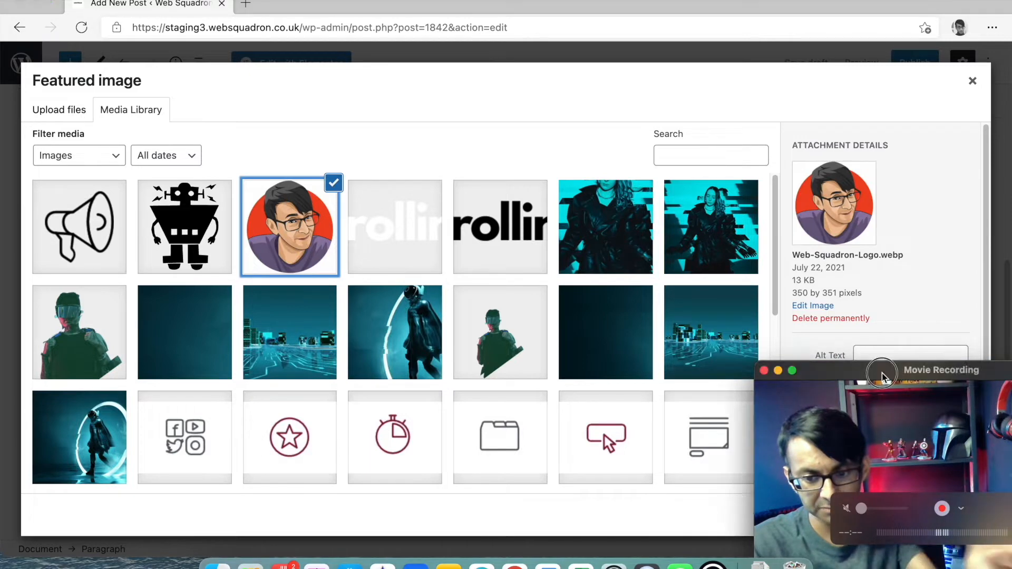
{"action": "left_click_drag", "start_coordinate": [881, 376], "coordinate": [596, 270]}
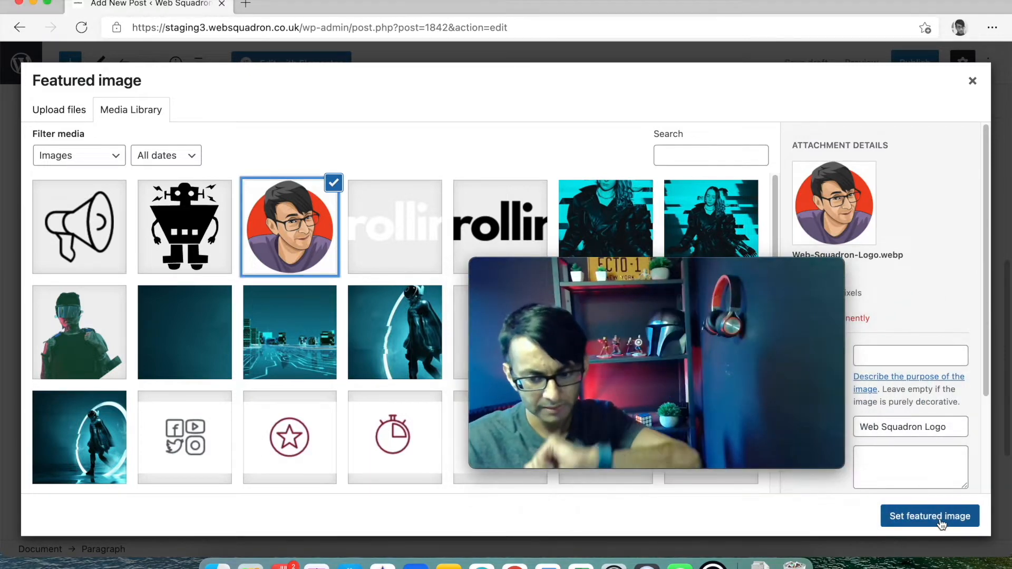
{"action": "left_click", "coordinate": [943, 519]}
{"action": "left_click_drag", "start_coordinate": [761, 267], "coordinate": [1001, 356]}
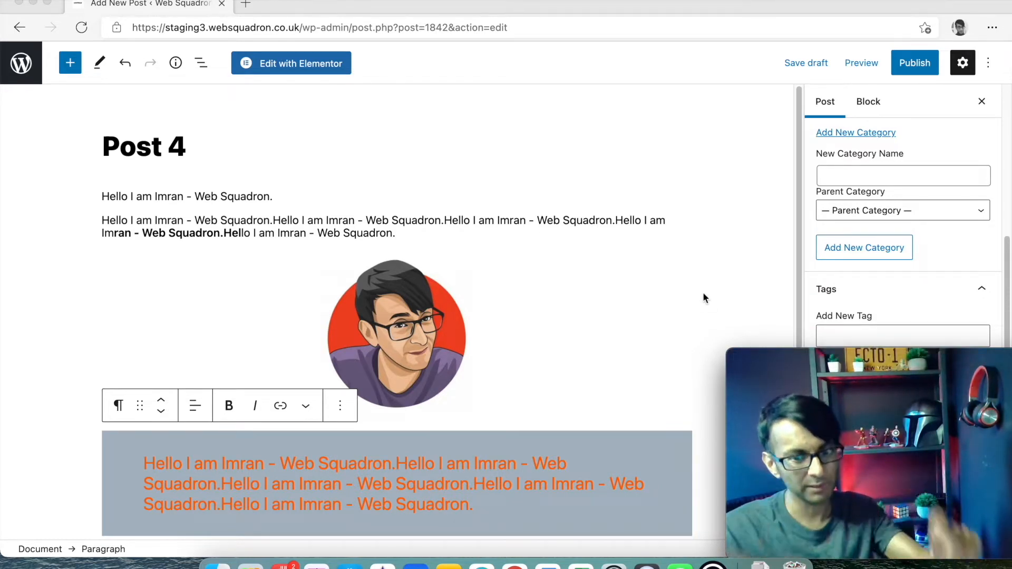
{"action": "mouse_move", "coordinate": [886, 355]}
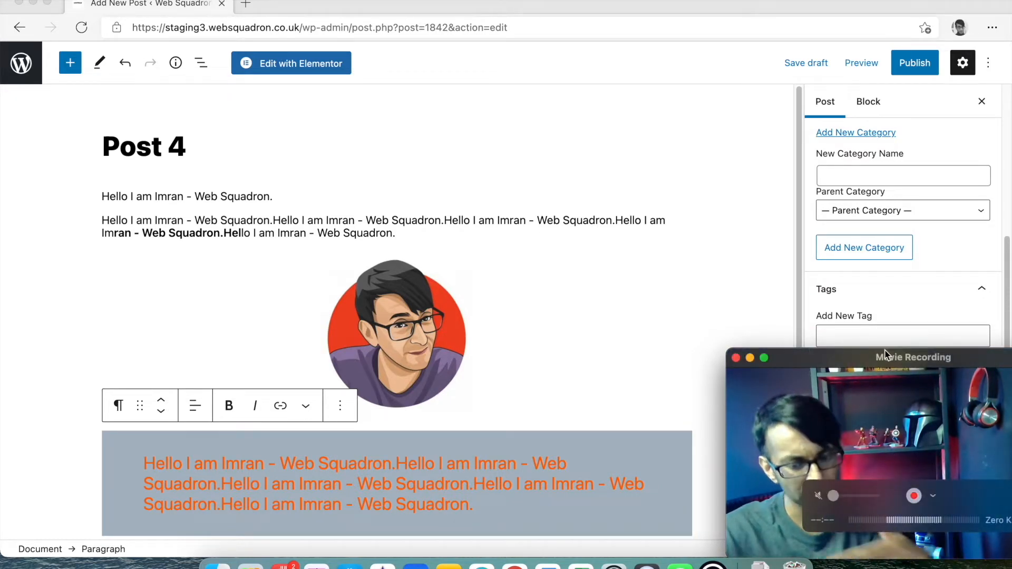
{"action": "left_click_drag", "start_coordinate": [885, 356], "coordinate": [486, 127]}
{"action": "scroll", "coordinate": [900, 342], "scroll_direction": "down", "scroll_amount": 2}
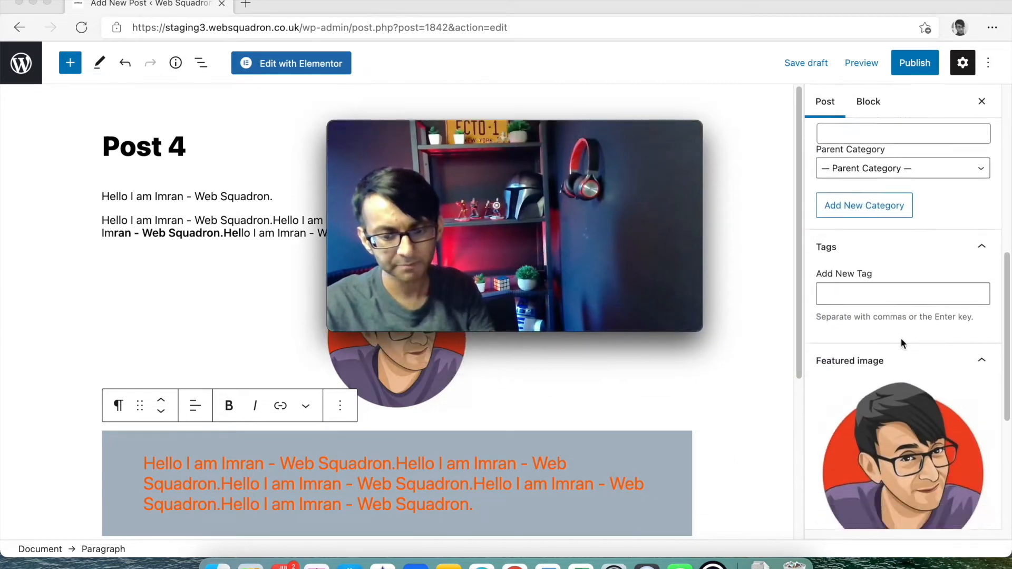
{"action": "scroll", "coordinate": [900, 343], "scroll_direction": "down", "scroll_amount": 5}
- Write a one-sentence excerpt about a person, followed by <br> and <b>Hello</b>
{"action": "left_click", "coordinate": [878, 421]}
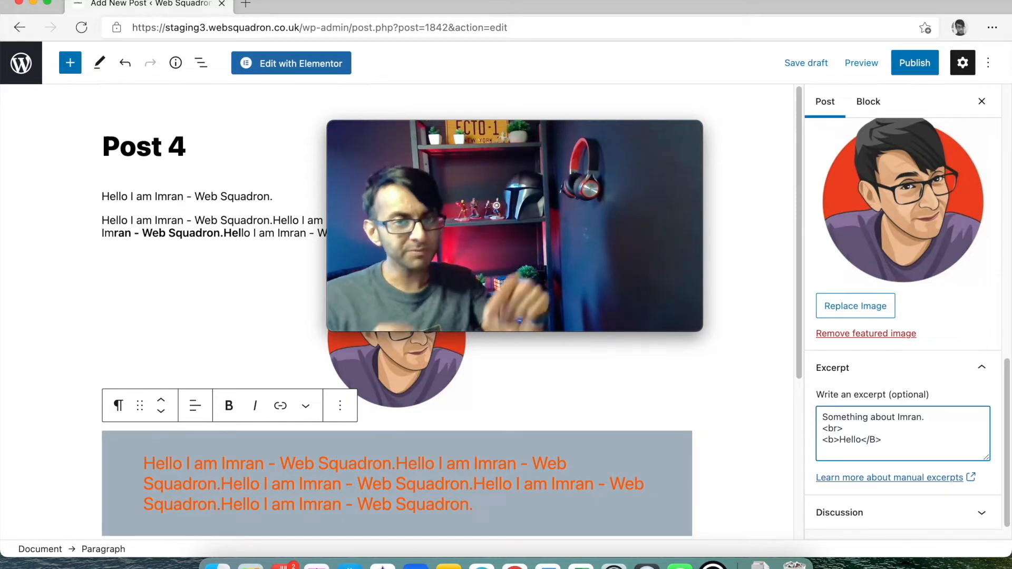
{"action": "key", "text": "BackSpace"}
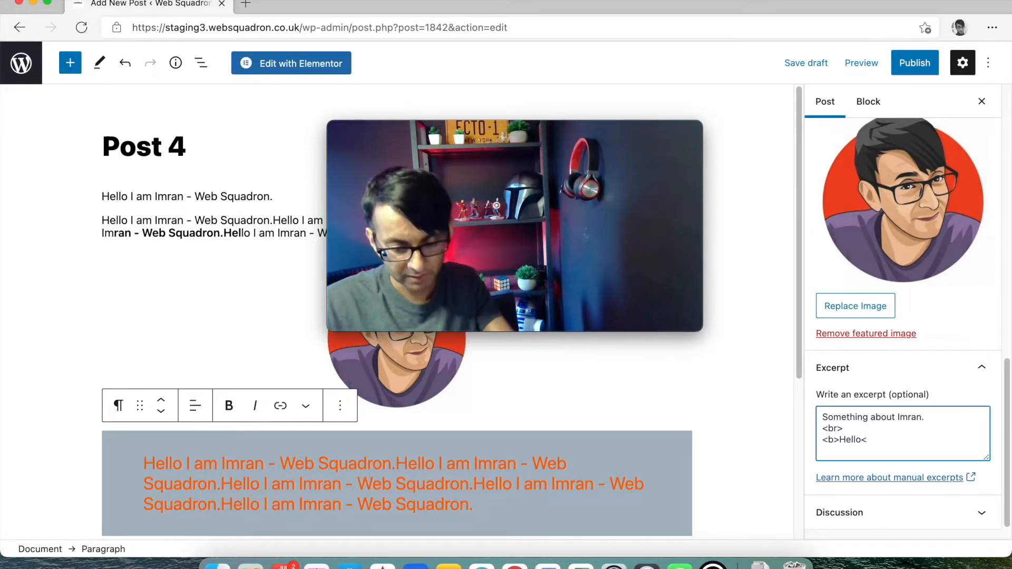
{"action": "key", "text": "Return"}
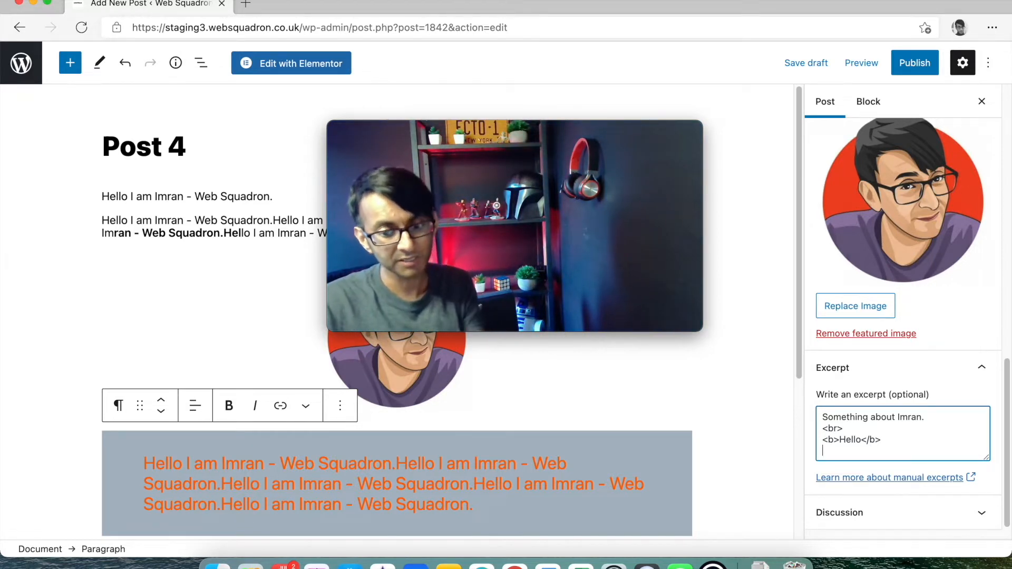
- Expand the Discussion panel to view comment and pingback settings, then return to the sidebar top
{"action": "left_click", "coordinate": [946, 511]}
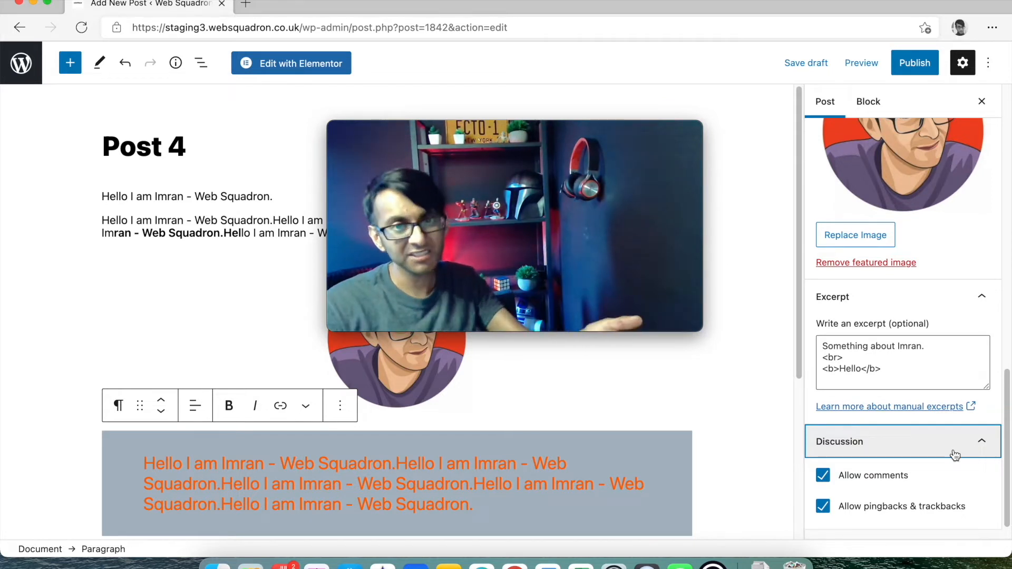
{"action": "scroll", "coordinate": [943, 437], "scroll_direction": "up", "scroll_amount": 5}
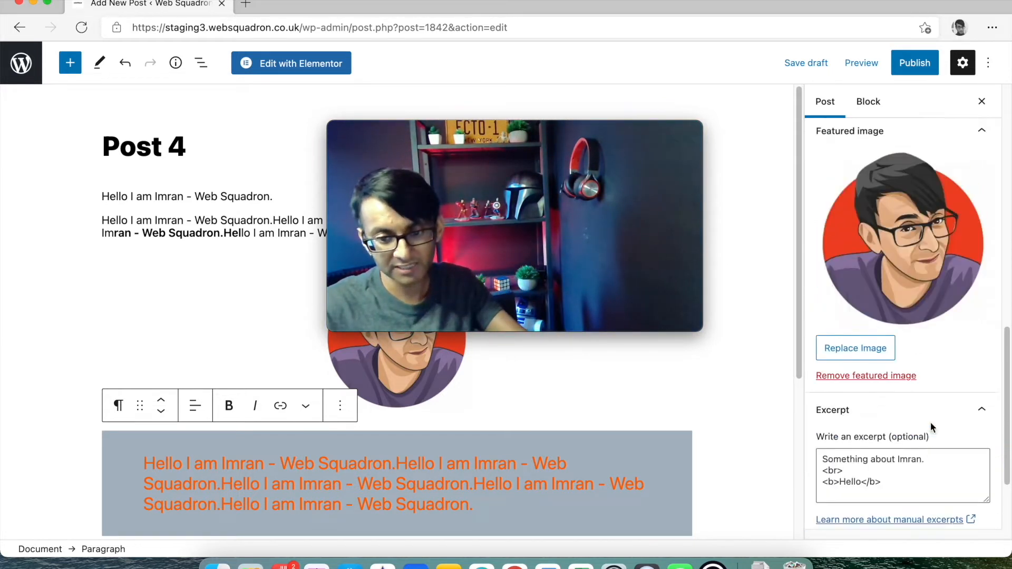
{"action": "scroll", "coordinate": [939, 361], "scroll_direction": "up", "scroll_amount": 5}
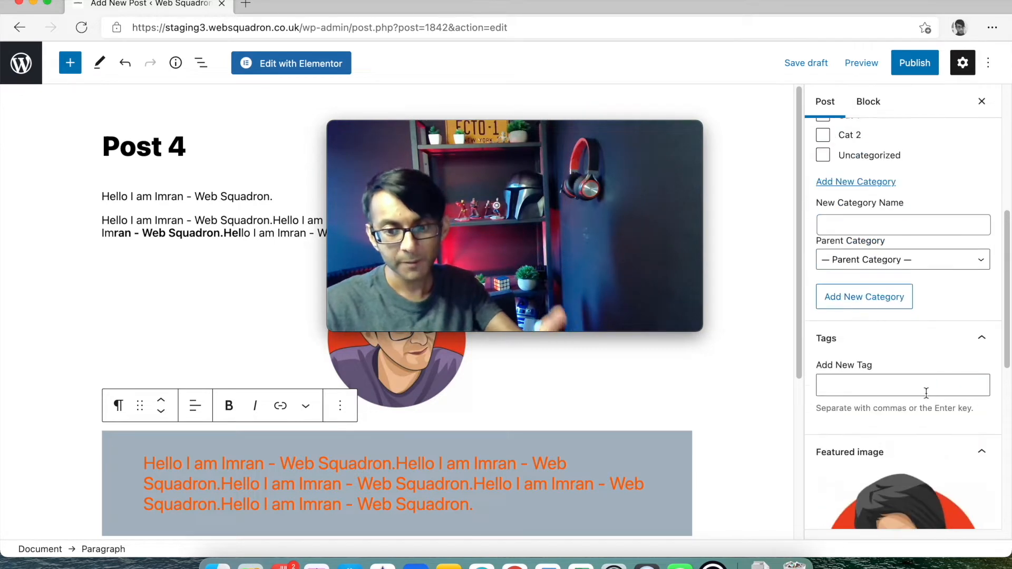
{"action": "scroll", "coordinate": [928, 368], "scroll_direction": "up", "scroll_amount": 8}
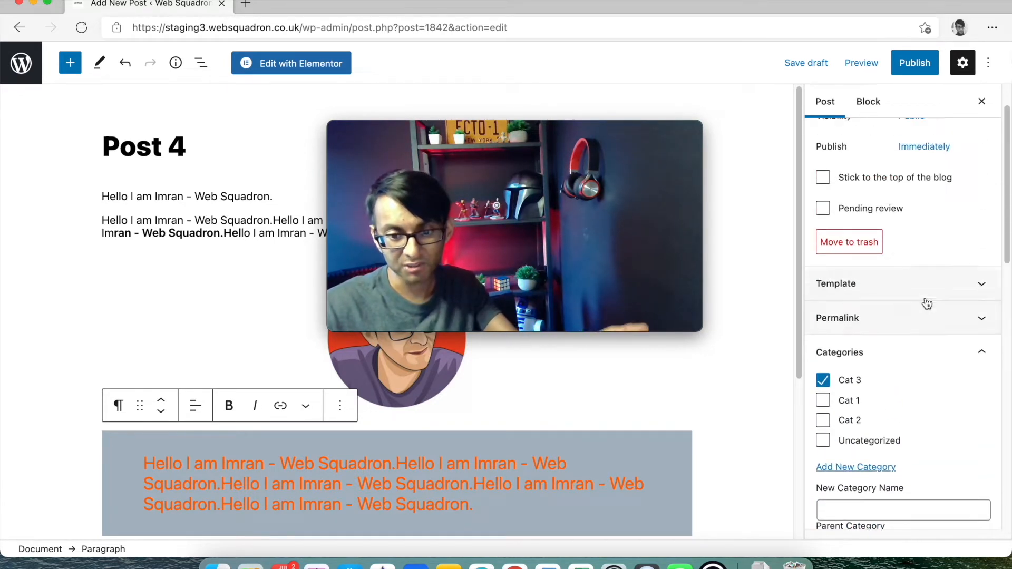
{"action": "scroll", "coordinate": [920, 295], "scroll_direction": "up", "scroll_amount": 1}
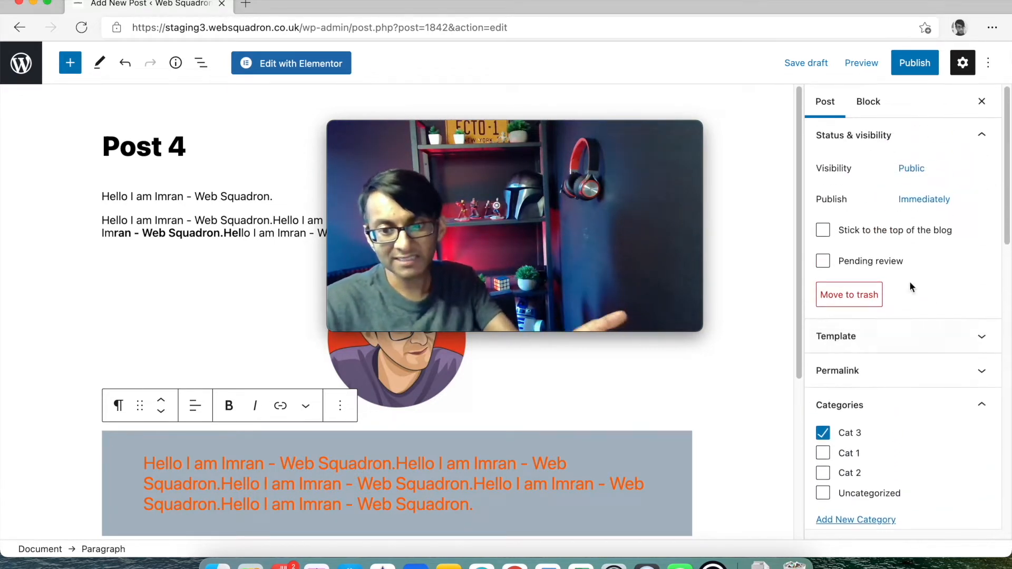
- Publish Post 4, confirming in the pre-publish panel
{"action": "left_click", "coordinate": [915, 65]}
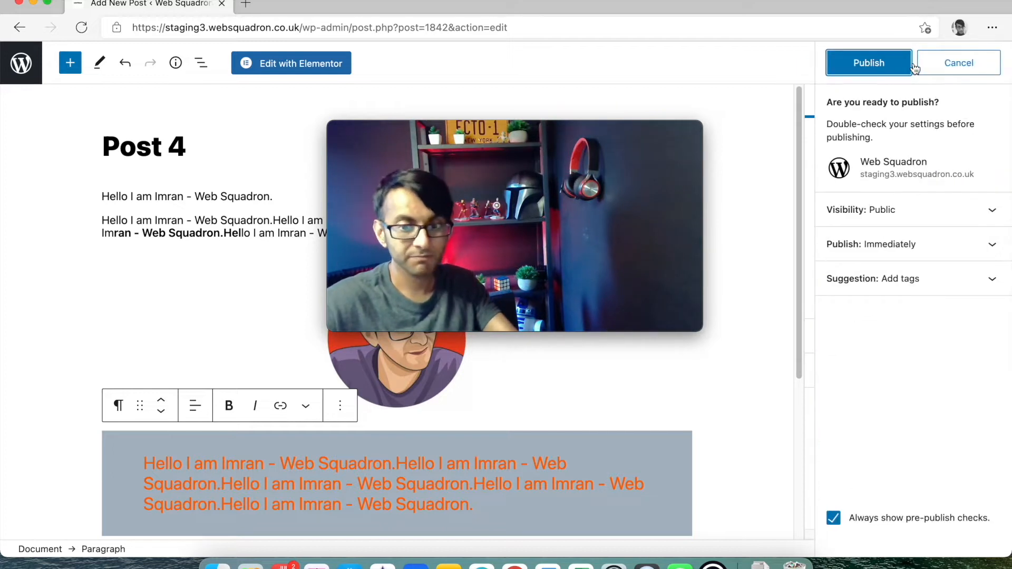
{"action": "left_click", "coordinate": [867, 63]}
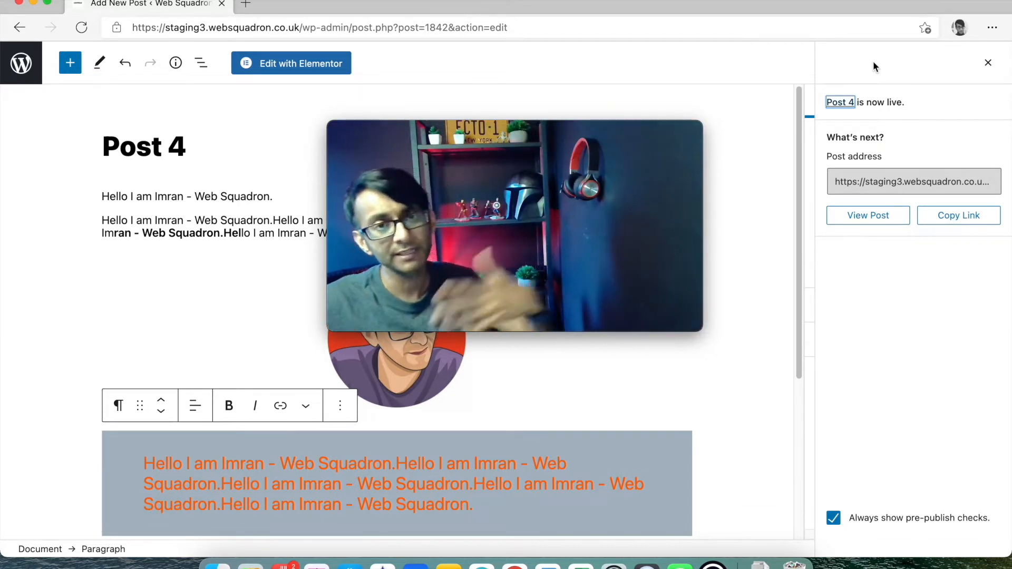
- Strip 'post.php?post=1842&action=edit' from the Post 4 editor URL to load /wp-admin/
{"action": "mouse_move", "coordinate": [600, 129]}
{"action": "left_click_drag", "start_coordinate": [600, 129], "coordinate": [1002, 354]}
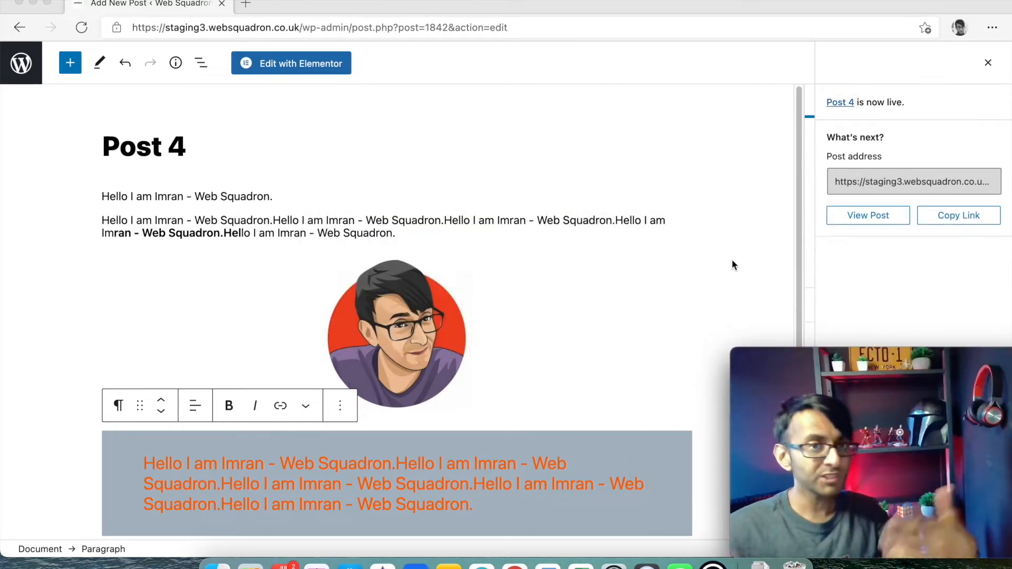
{"action": "scroll", "coordinate": [509, 257], "scroll_direction": "down", "scroll_amount": 5}
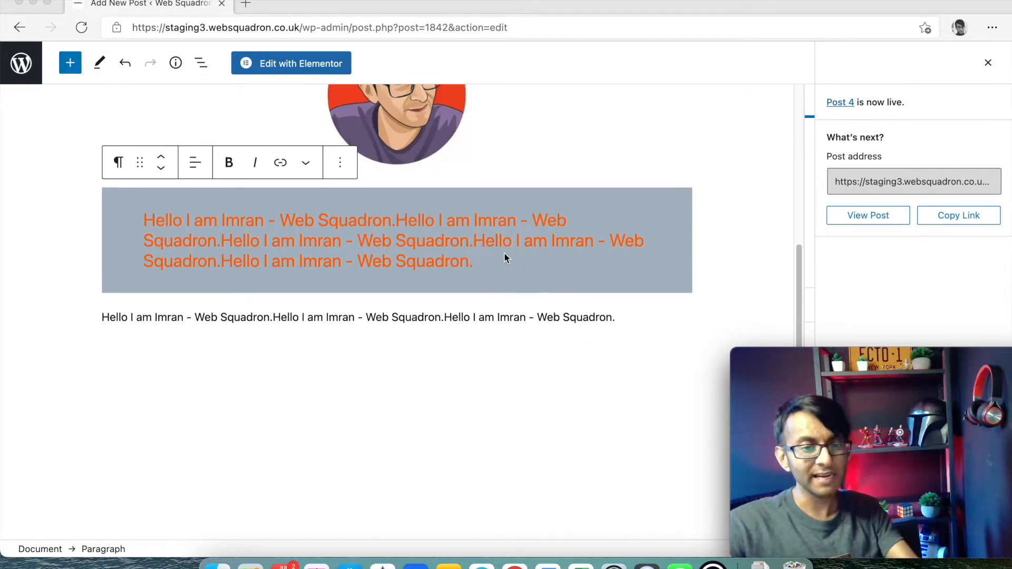
{"action": "scroll", "coordinate": [512, 255], "scroll_direction": "up", "scroll_amount": 5}
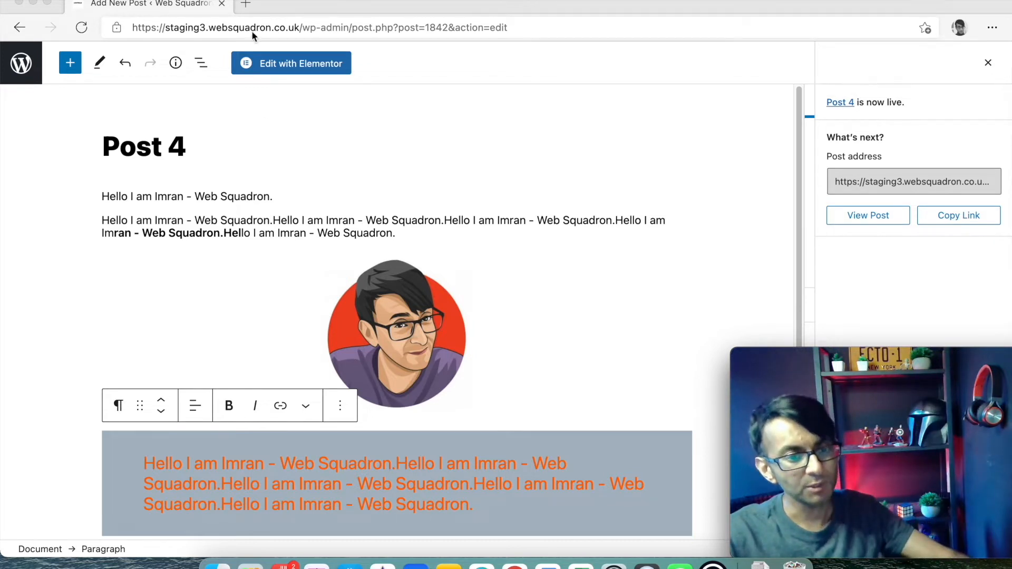
{"action": "left_click", "coordinate": [341, 31]}
{"action": "left_click_drag", "start_coordinate": [351, 28], "coordinate": [680, 39]}
{"action": "key", "text": "BackSpace"}
{"action": "key", "text": "Return"}
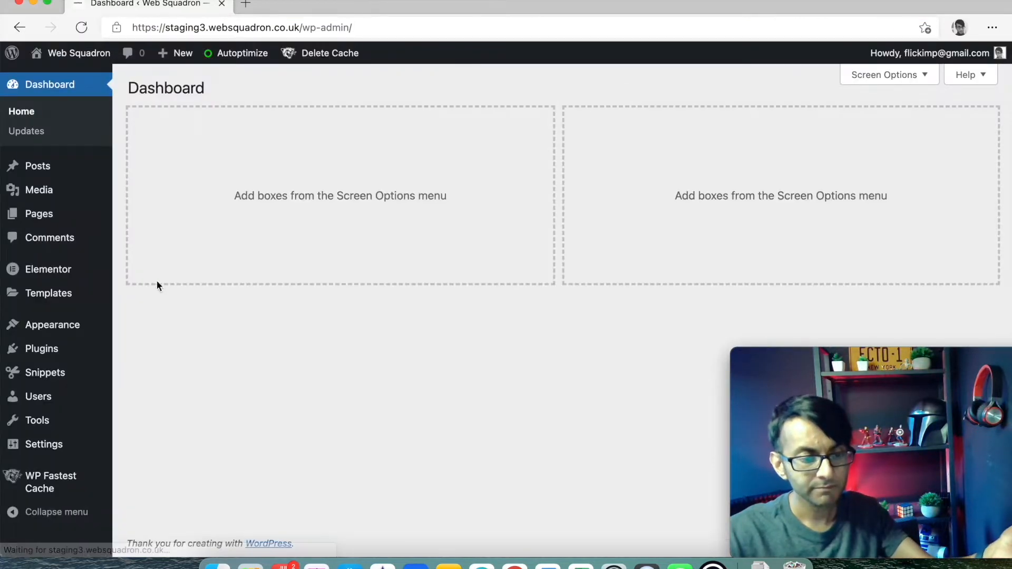
- Under Templates > Saved Templates, add a Single Post template named 'Single Post Template'
{"action": "mouse_move", "coordinate": [39, 295]}
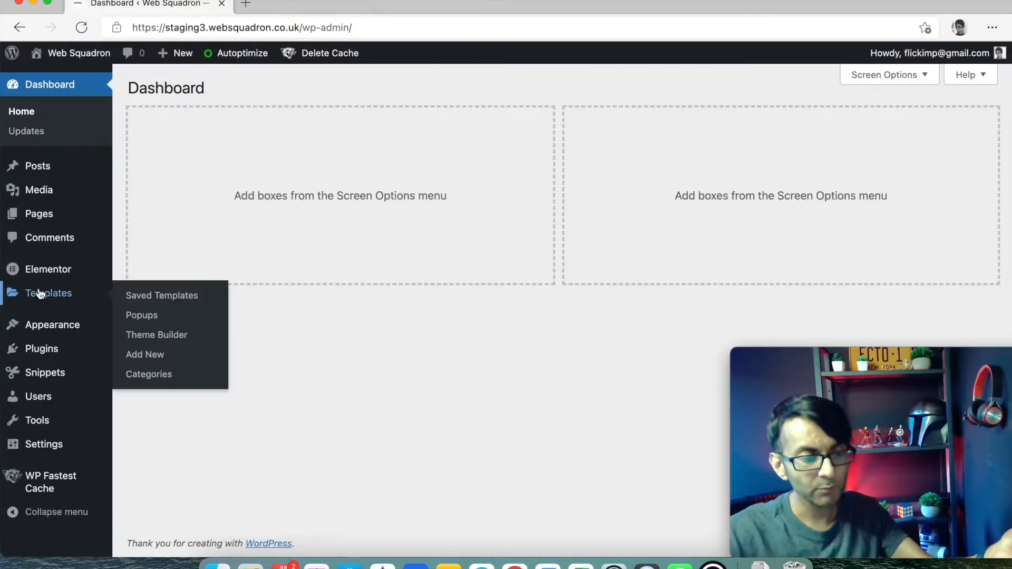
{"action": "left_click", "coordinate": [138, 296]}
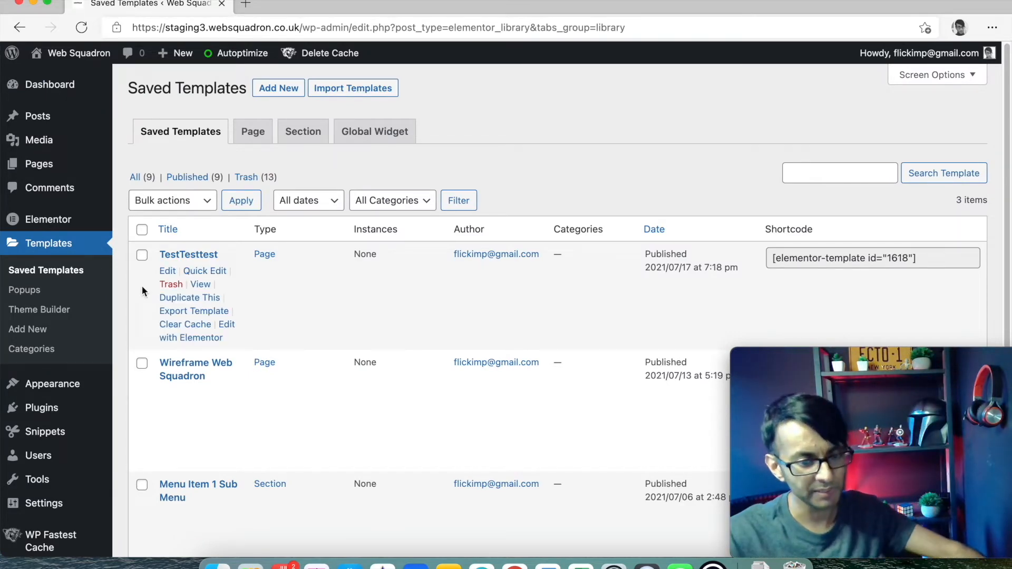
{"action": "left_click", "coordinate": [287, 94]}
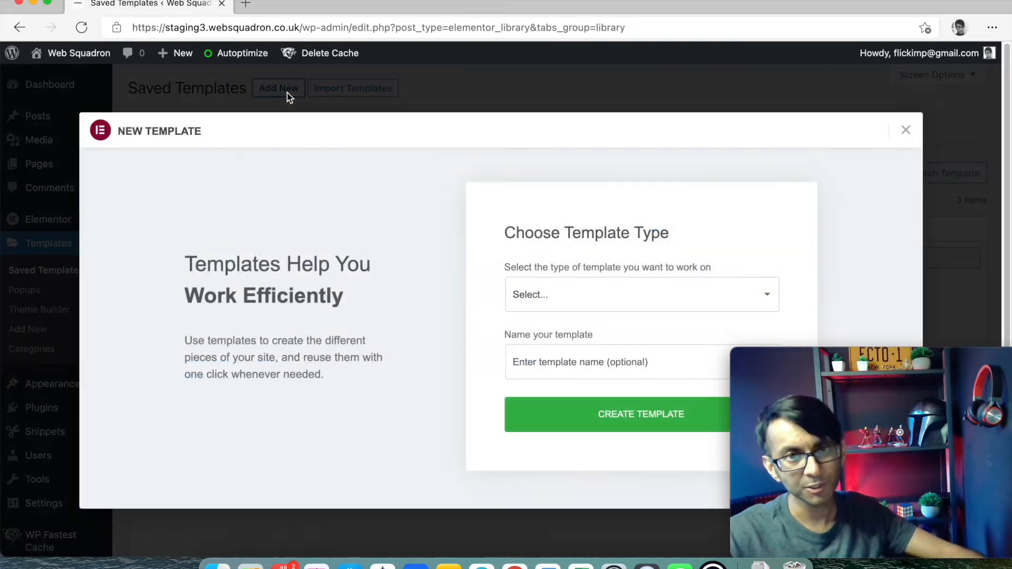
{"action": "left_click", "coordinate": [565, 308]}
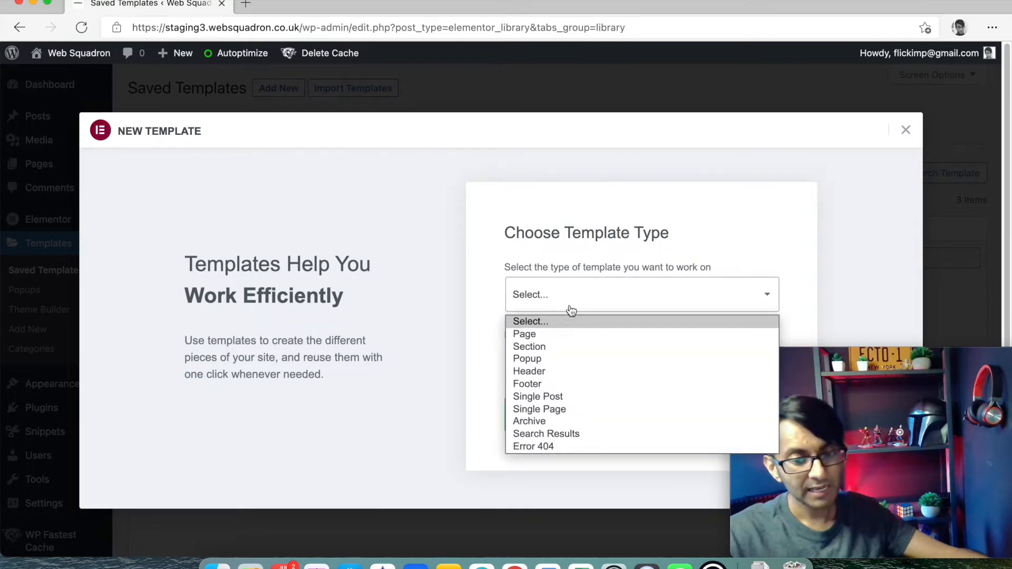
{"action": "left_click", "coordinate": [590, 397]}
{"action": "left_click", "coordinate": [604, 373]}
{"action": "type", "text": "Single Post Template"}
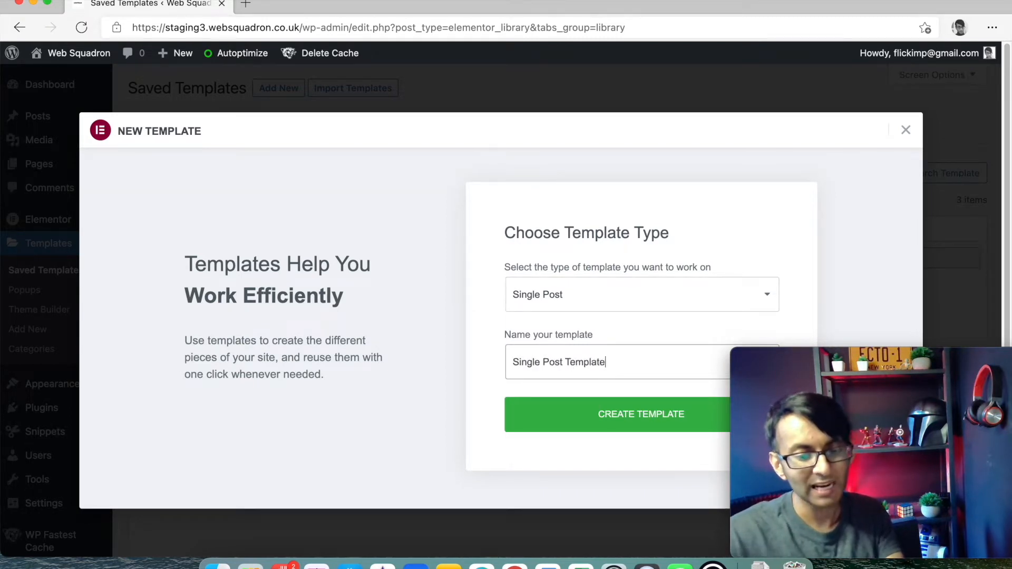
{"action": "left_click", "coordinate": [651, 420]}
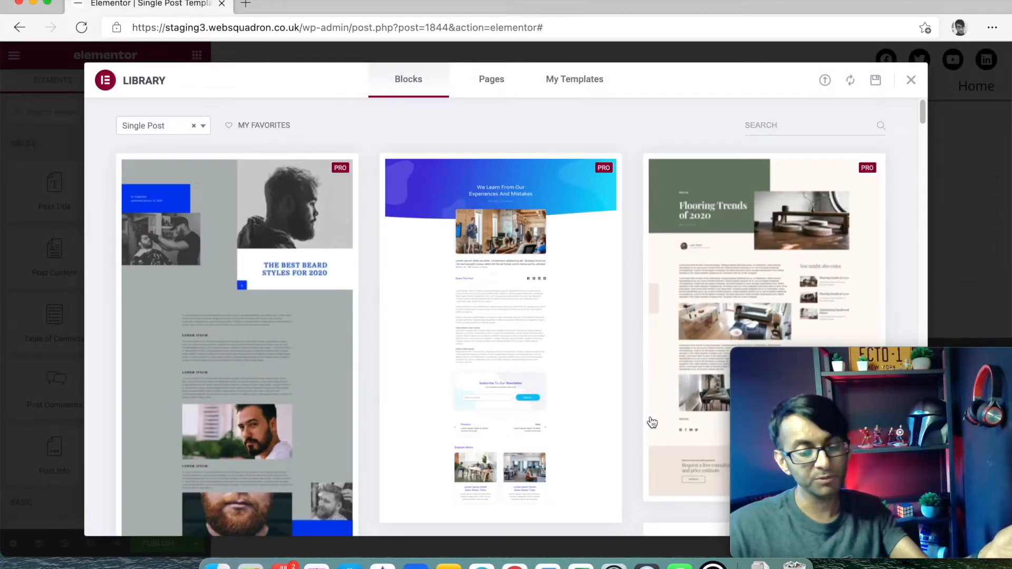
- Browse the Library's Blocks tab of single-post layouts, then close the Library
{"action": "scroll", "coordinate": [580, 368], "scroll_direction": "down", "scroll_amount": 15}
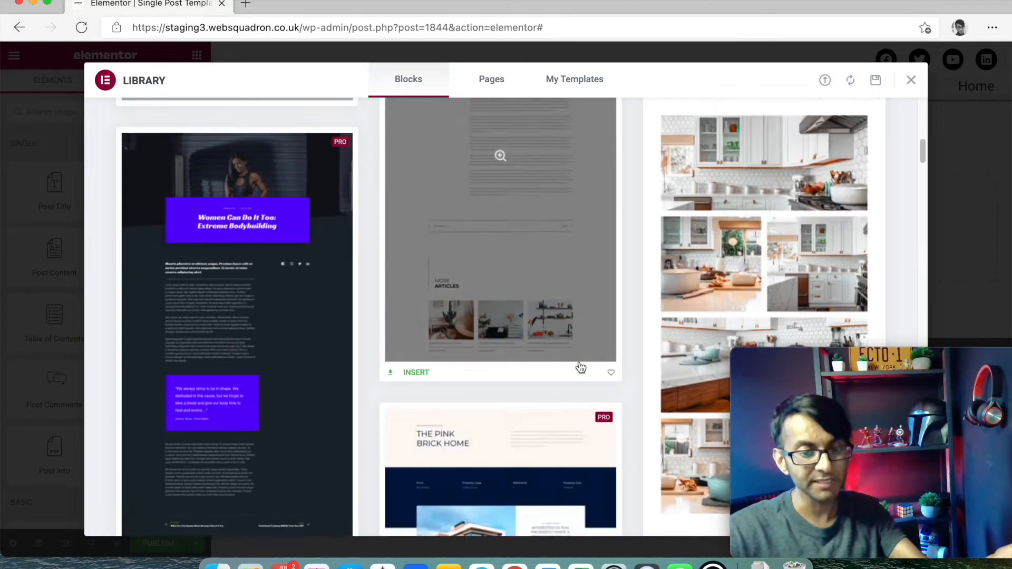
{"action": "scroll", "coordinate": [581, 368], "scroll_direction": "down", "scroll_amount": 15}
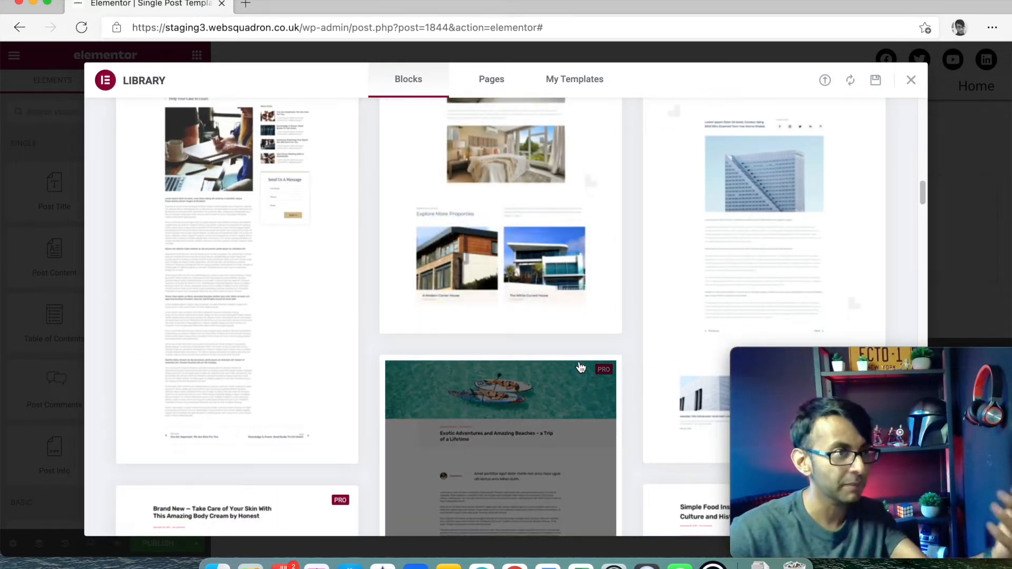
{"action": "scroll", "coordinate": [580, 367], "scroll_direction": "down", "scroll_amount": 15}
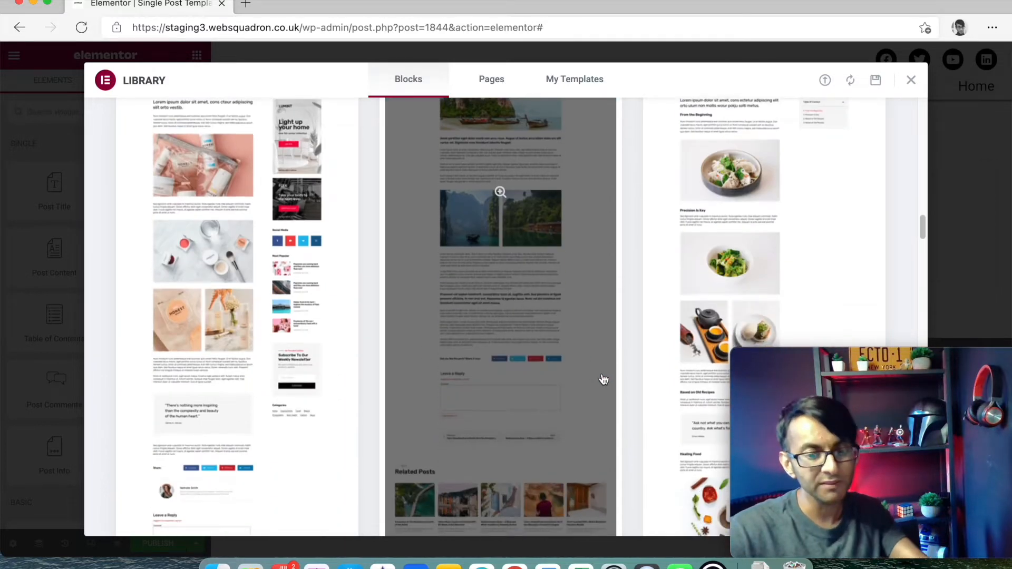
{"action": "scroll", "coordinate": [602, 381], "scroll_direction": "down", "scroll_amount": 10}
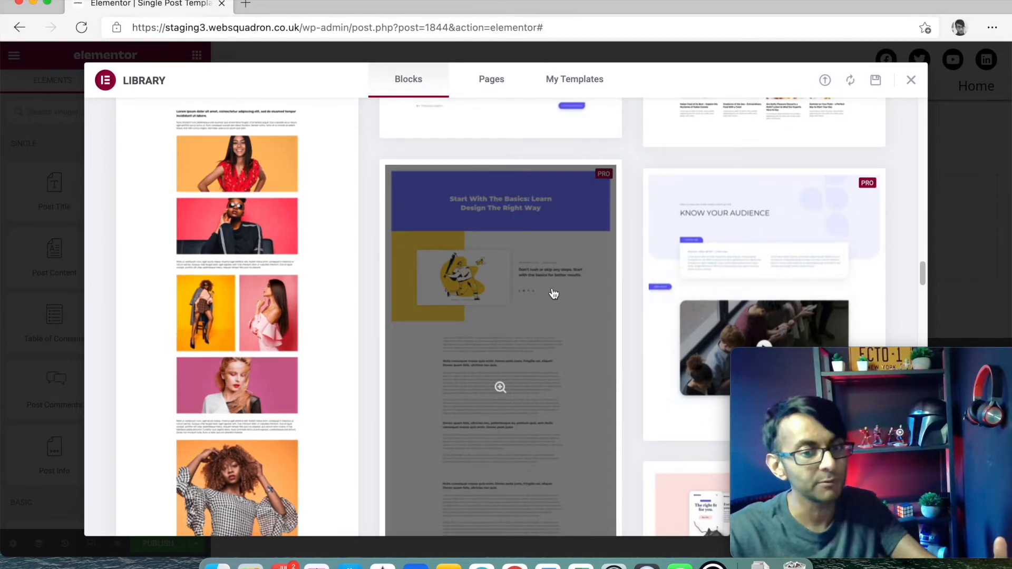
{"action": "scroll", "coordinate": [553, 294], "scroll_direction": "down", "scroll_amount": 10}
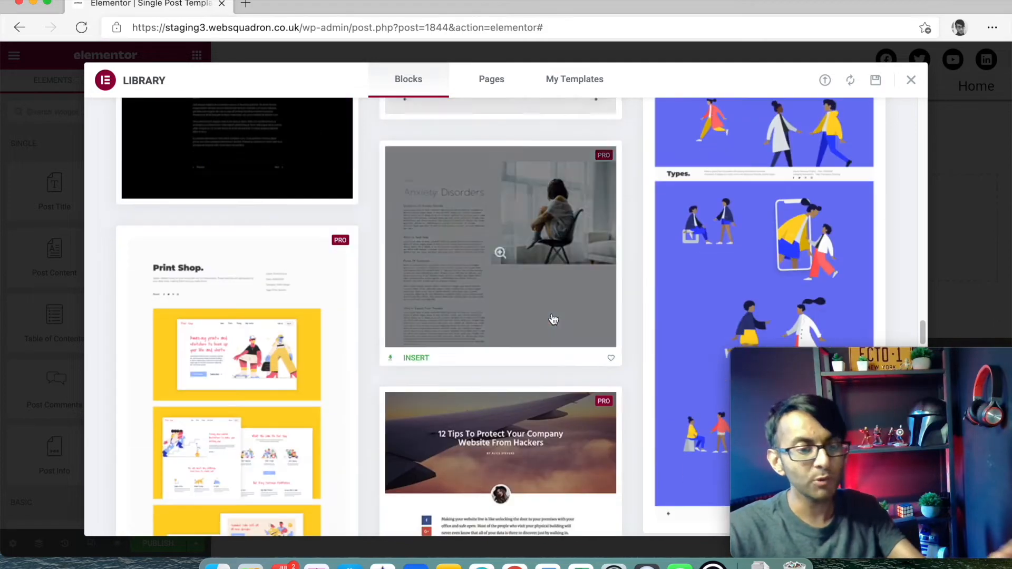
{"action": "scroll", "coordinate": [553, 320], "scroll_direction": "down", "scroll_amount": 5}
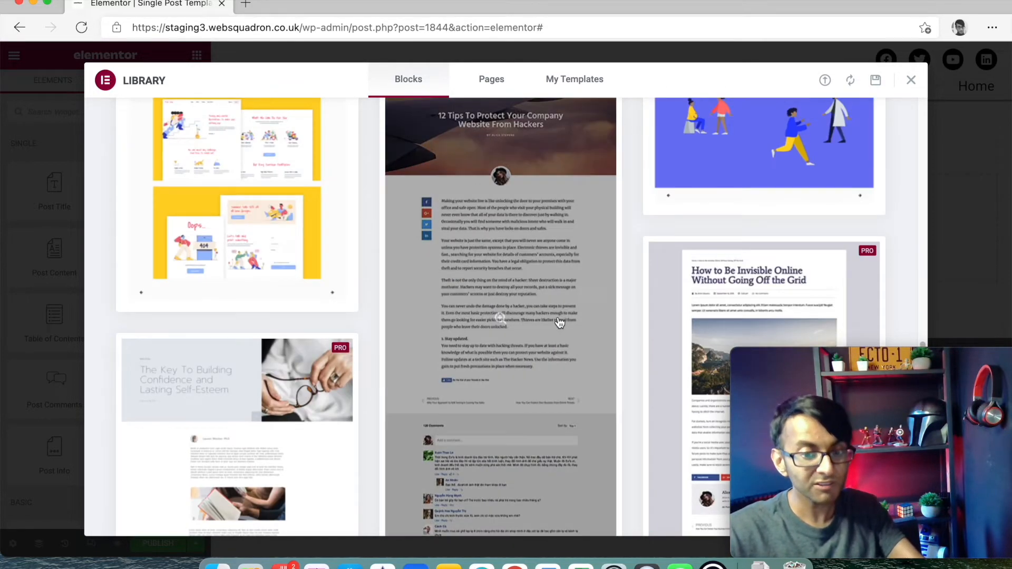
{"action": "scroll", "coordinate": [560, 322], "scroll_direction": "down", "scroll_amount": 10}
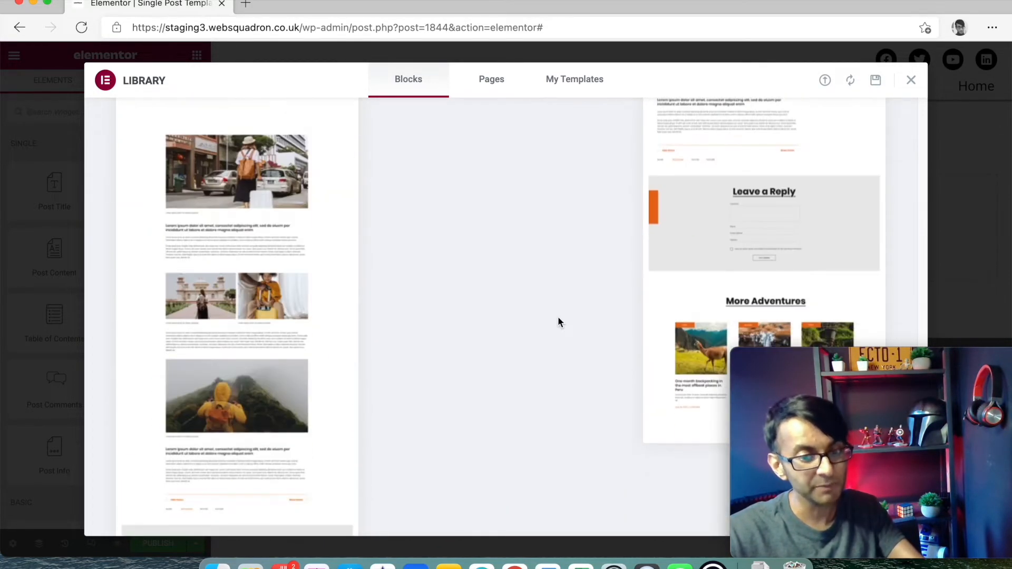
{"action": "scroll", "coordinate": [560, 322], "scroll_direction": "up", "scroll_amount": 5}
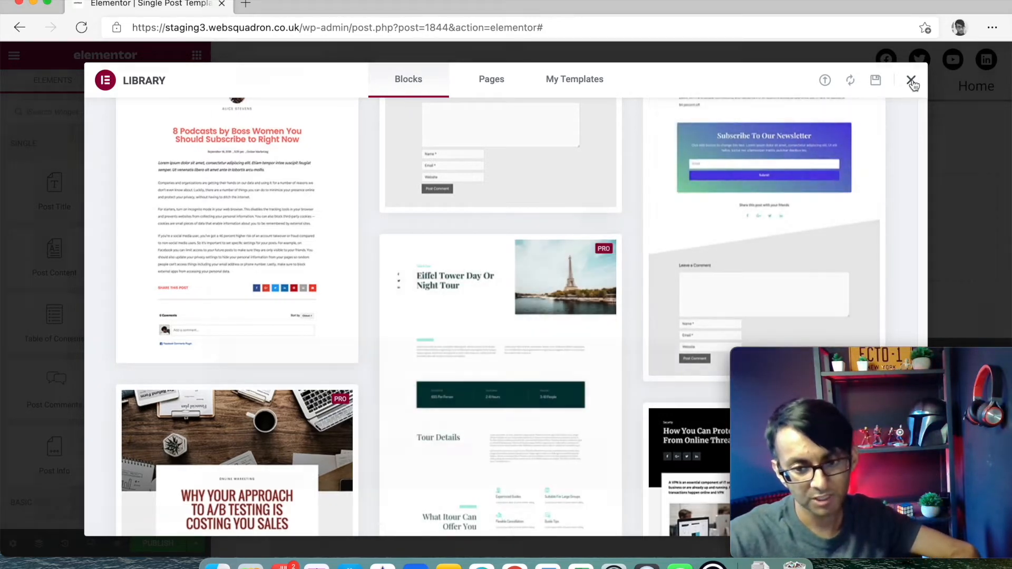
{"action": "left_click", "coordinate": [911, 81]}
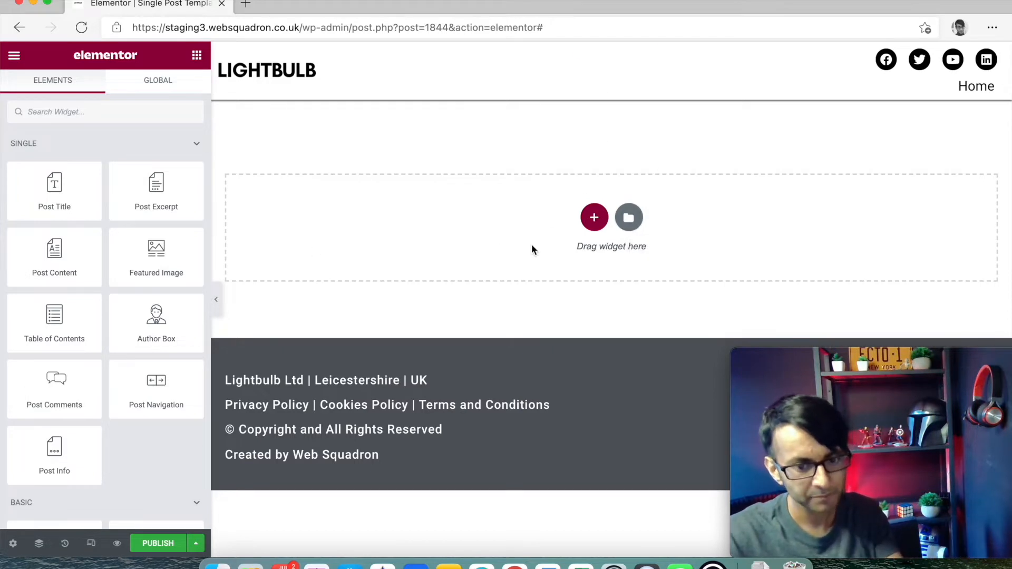
- Place a Featured Image widget in the empty top section, redoing the placement once
{"action": "left_click_drag", "start_coordinate": [156, 253], "coordinate": [418, 200]}
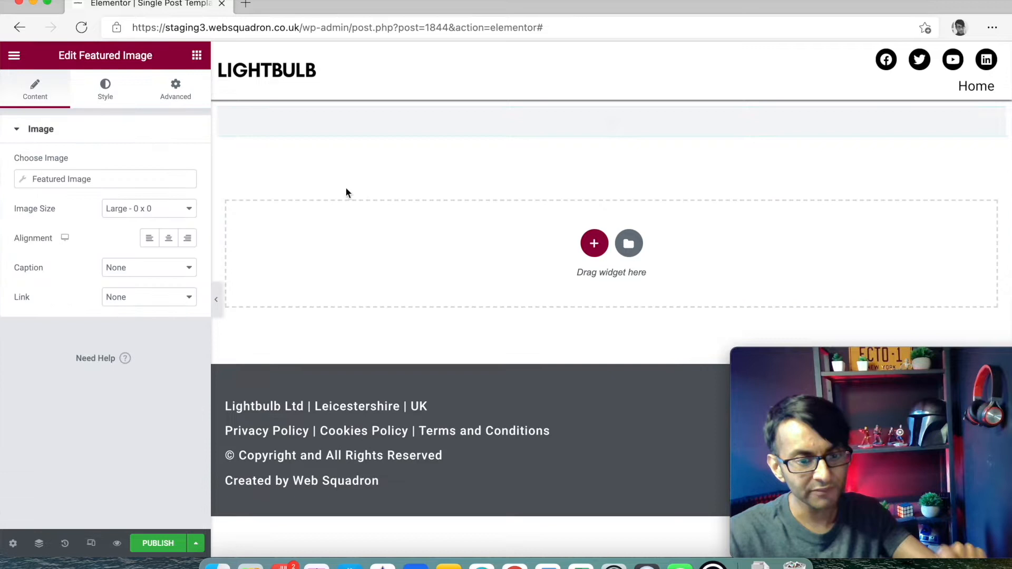
{"action": "key", "text": "super+z"}
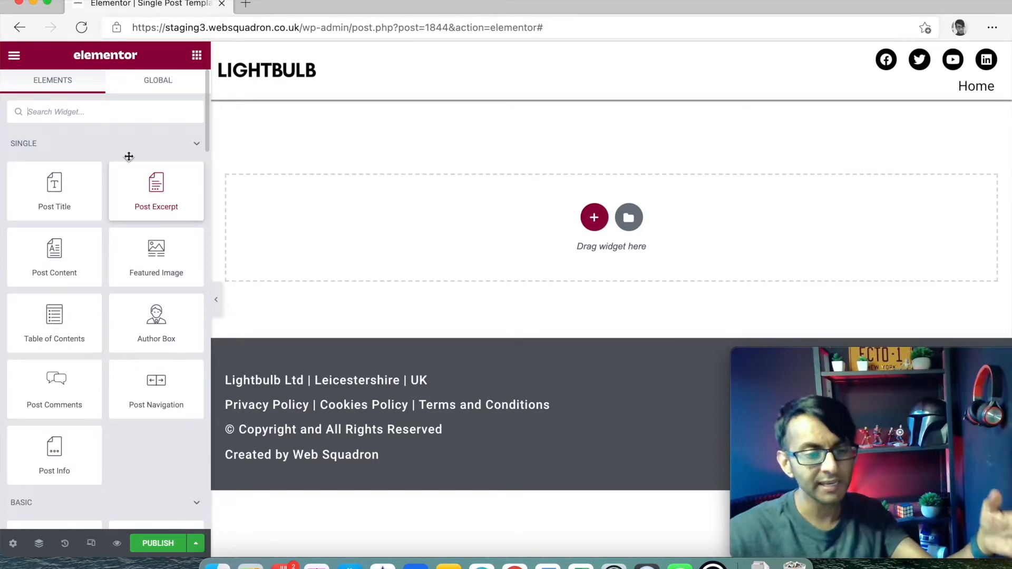
{"action": "scroll", "coordinate": [94, 227], "scroll_direction": "down", "scroll_amount": 8}
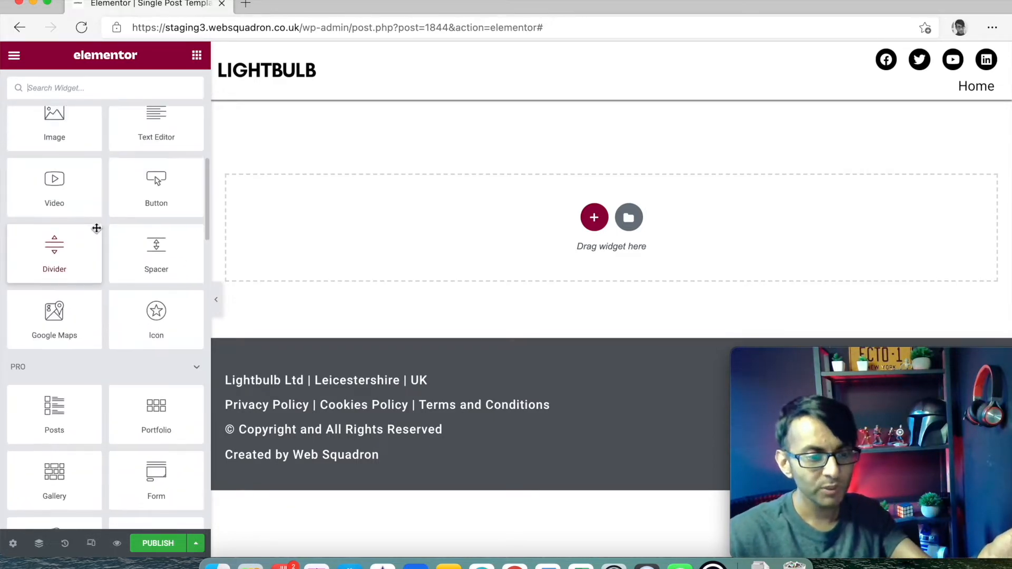
{"action": "scroll", "coordinate": [97, 232], "scroll_direction": "up", "scroll_amount": 5}
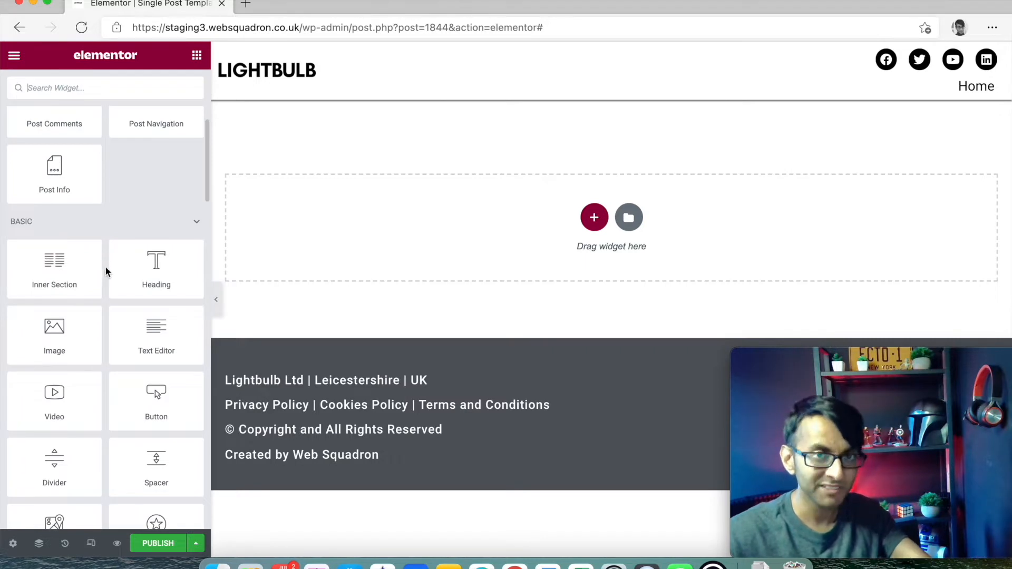
{"action": "scroll", "coordinate": [105, 269], "scroll_direction": "up", "scroll_amount": 5}
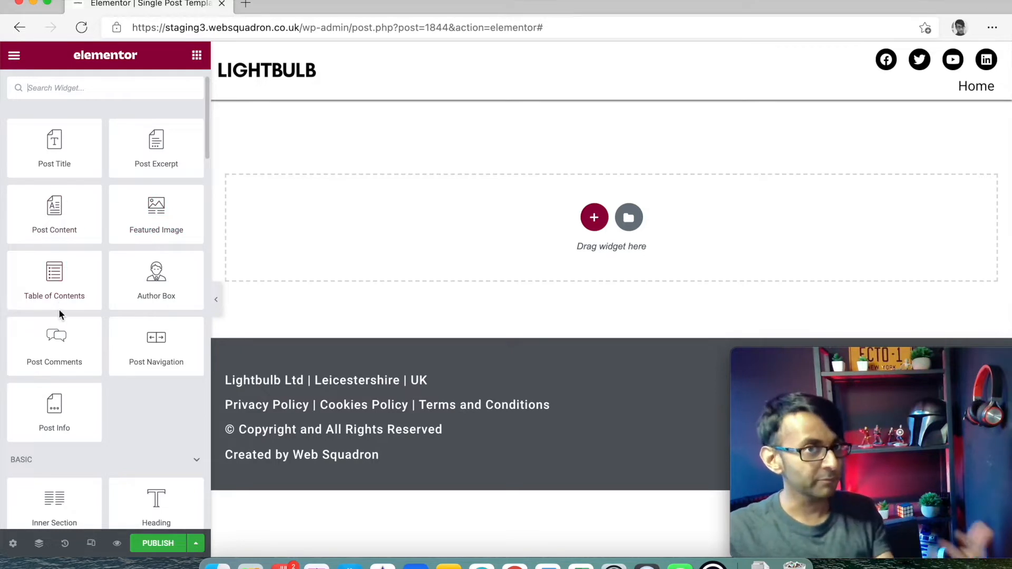
{"action": "left_click_drag", "start_coordinate": [140, 210], "coordinate": [420, 210]}
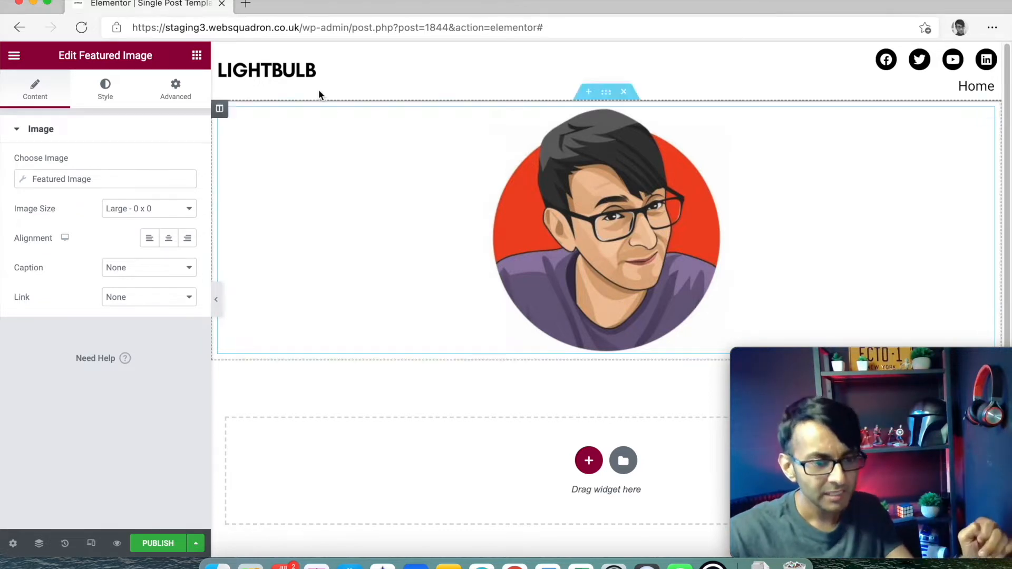
{"action": "left_click", "coordinate": [197, 55]}
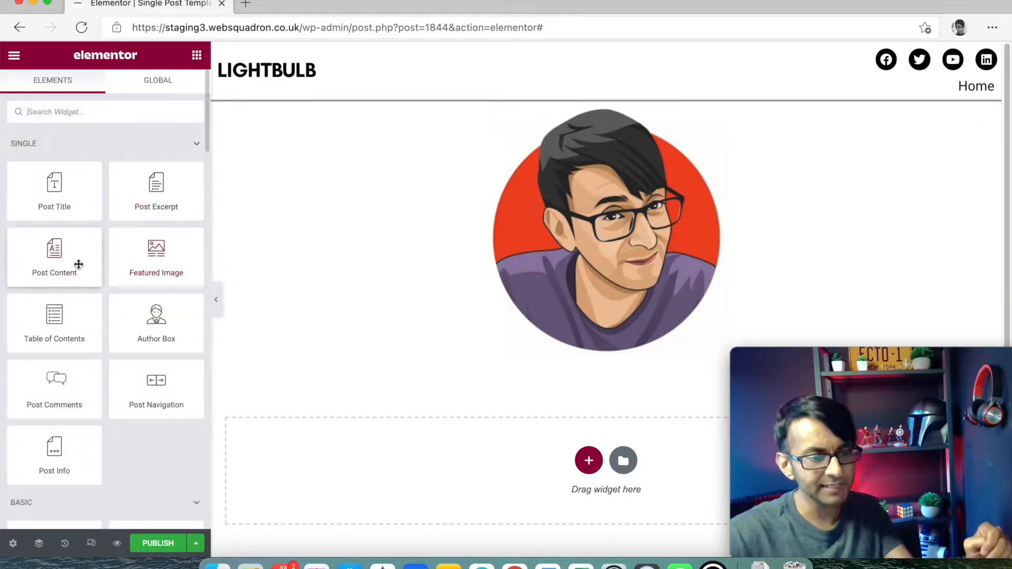
- Add a centre-aligned Post Title widget and delete the Featured Image widget
{"action": "left_click_drag", "start_coordinate": [54, 203], "coordinate": [633, 367]}
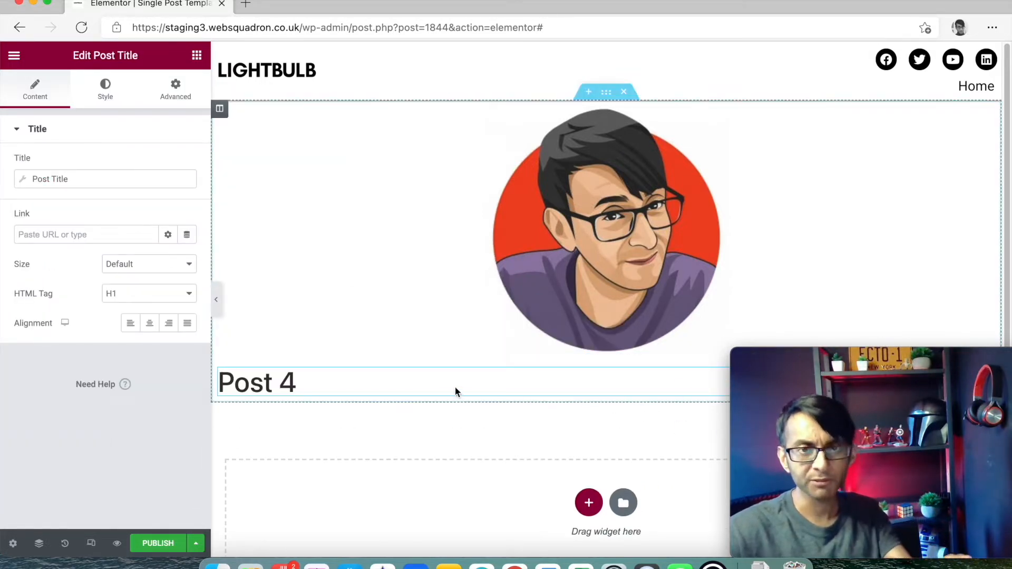
{"action": "left_click", "coordinate": [149, 323]}
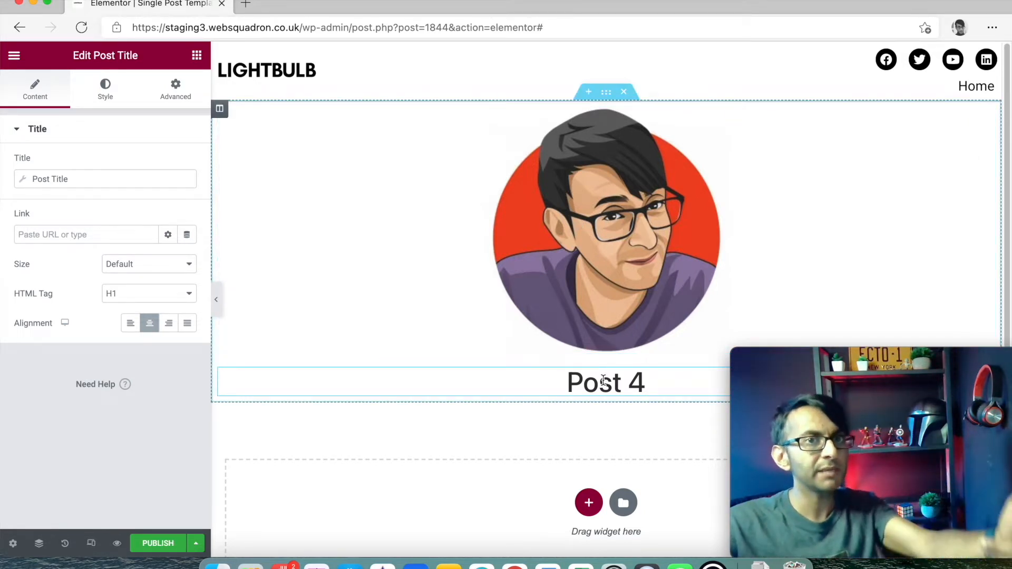
{"action": "right_click", "coordinate": [575, 381]}
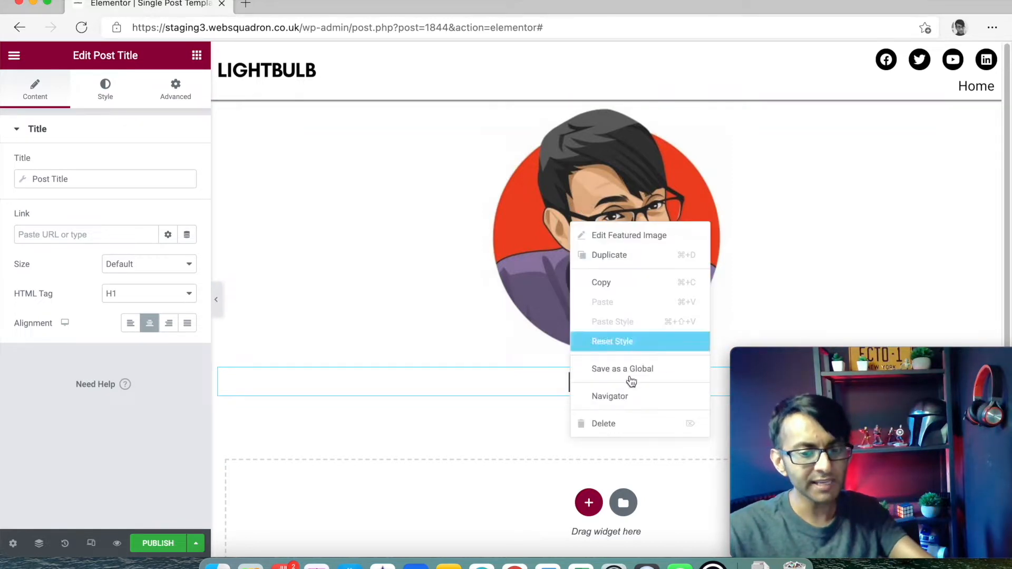
{"action": "left_click", "coordinate": [634, 426]}
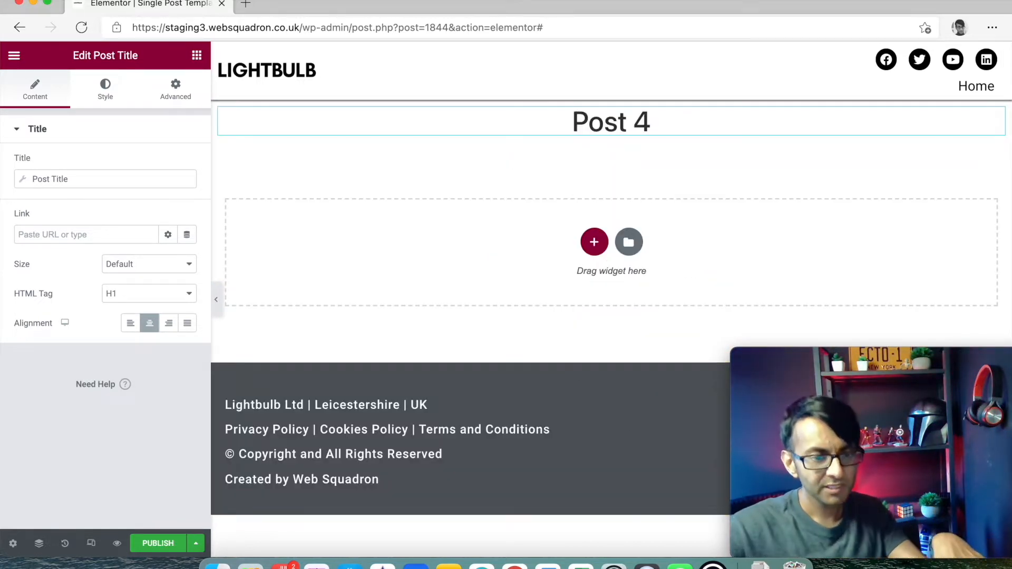
{"action": "left_click", "coordinate": [196, 56]}
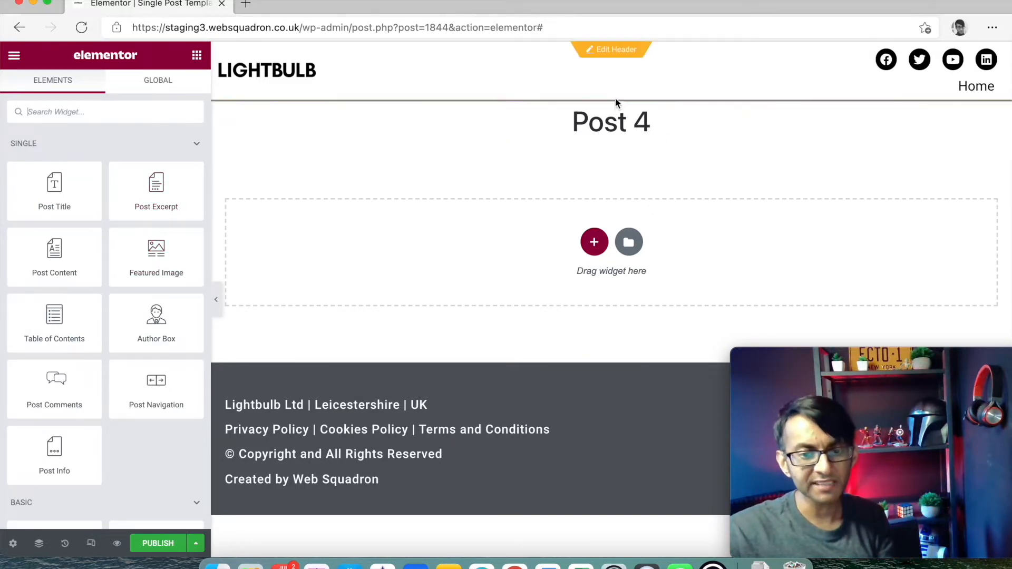
- Give the title's section a classic background using the Featured Image dynamic tag
{"action": "left_click", "coordinate": [615, 114]}
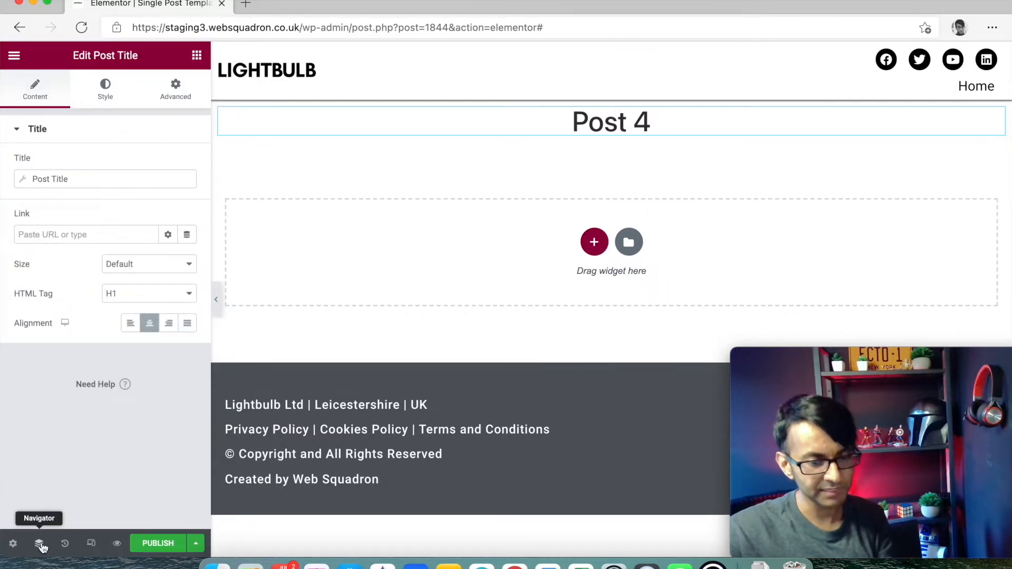
{"action": "left_click", "coordinate": [38, 543]}
{"action": "left_click", "coordinate": [880, 157]}
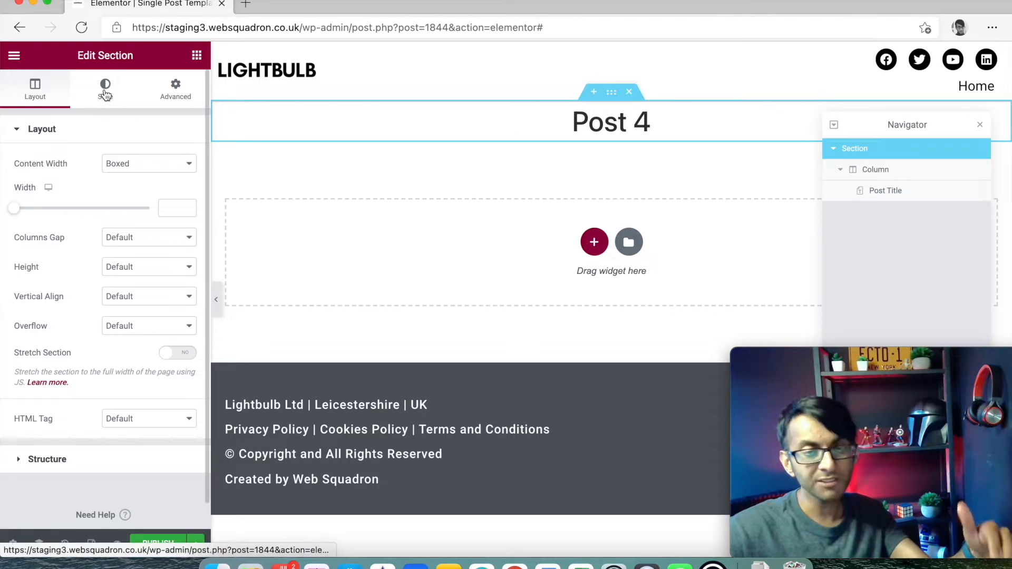
{"action": "left_click", "coordinate": [105, 88]}
{"action": "left_click", "coordinate": [130, 197]}
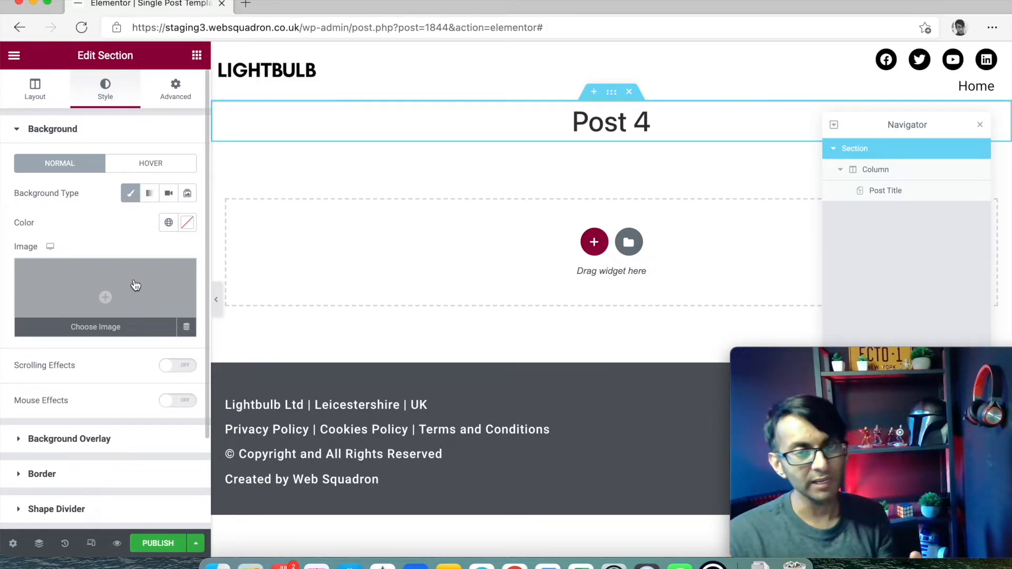
{"action": "left_click", "coordinate": [187, 328]}
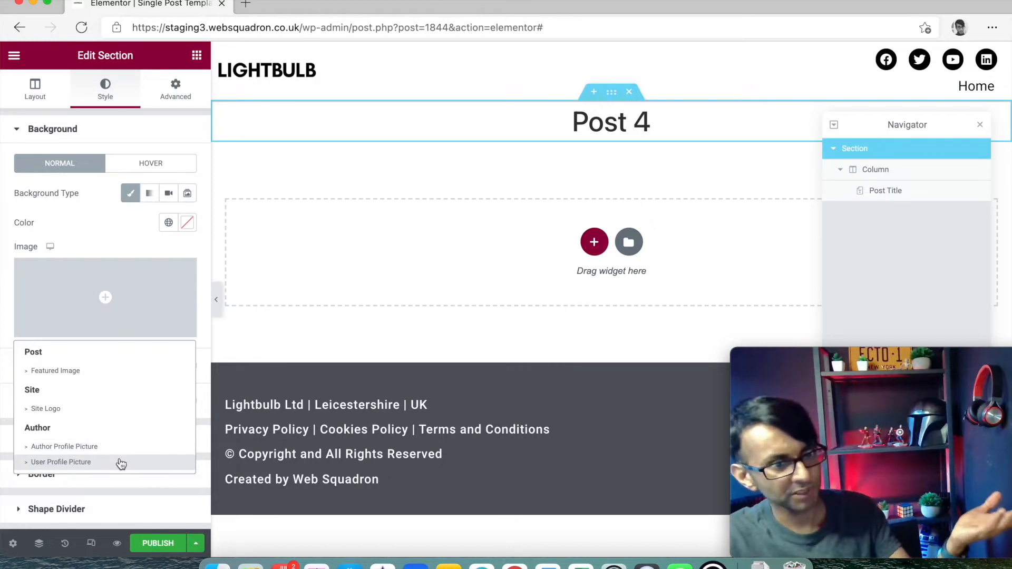
{"action": "left_click", "coordinate": [95, 369]}
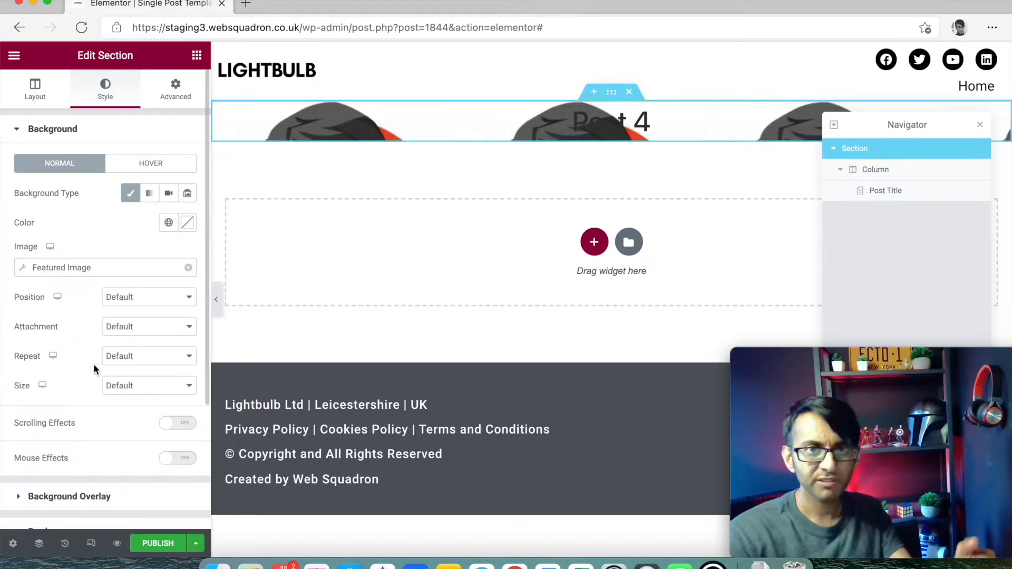
- Set the background to Center Center position, Fixed attachment, No-repeat and Cover size
{"action": "left_click", "coordinate": [127, 308]}
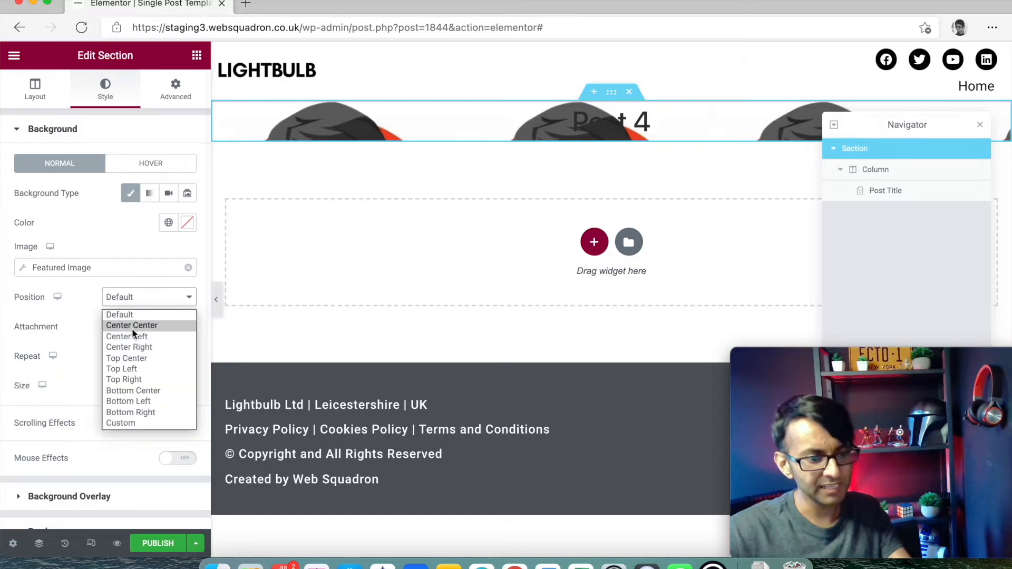
{"action": "left_click", "coordinate": [132, 326]}
{"action": "left_click", "coordinate": [134, 333]}
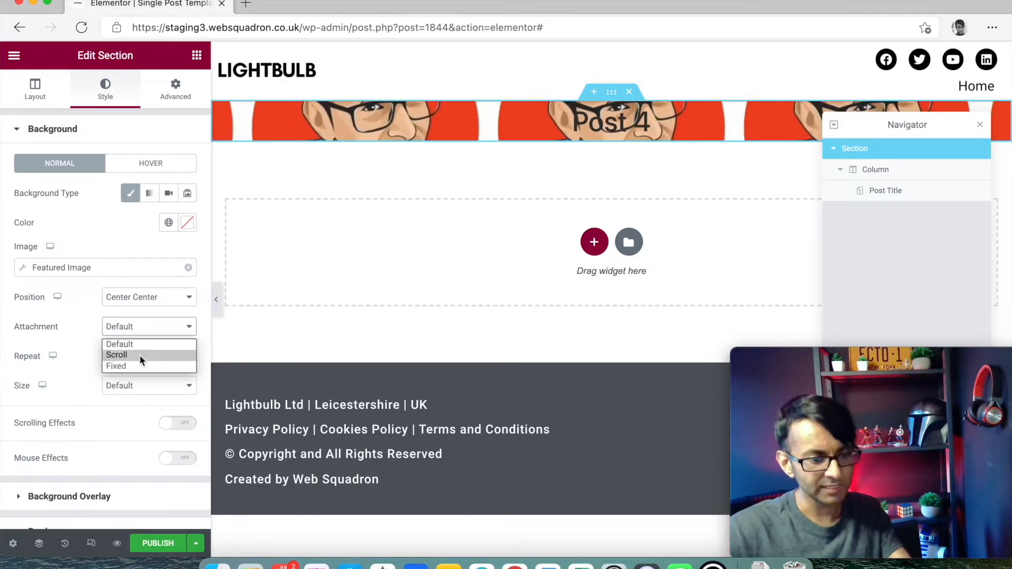
{"action": "left_click", "coordinate": [141, 366]}
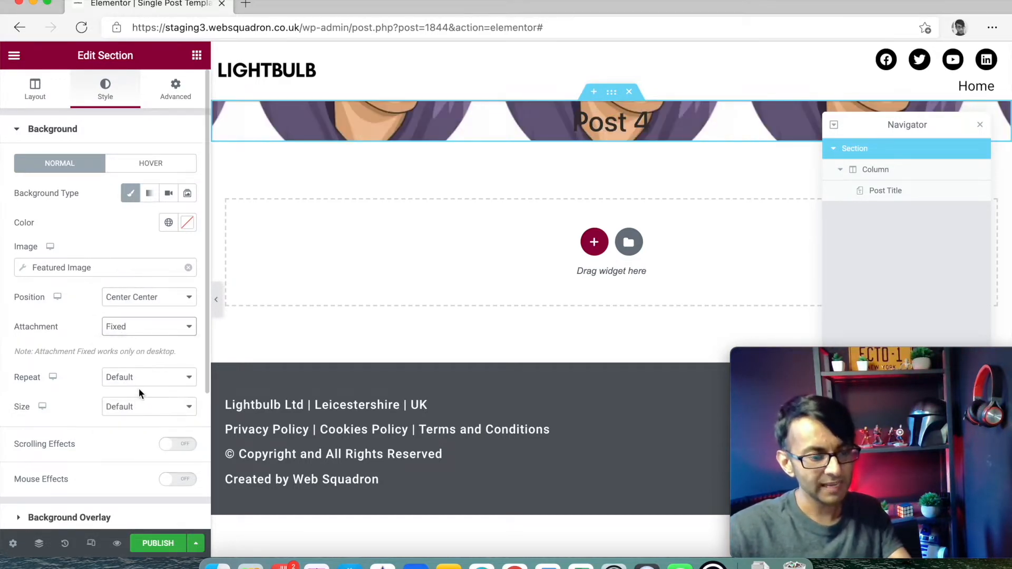
{"action": "left_click", "coordinate": [138, 385]}
{"action": "left_click", "coordinate": [140, 406]}
{"action": "left_click", "coordinate": [149, 408]}
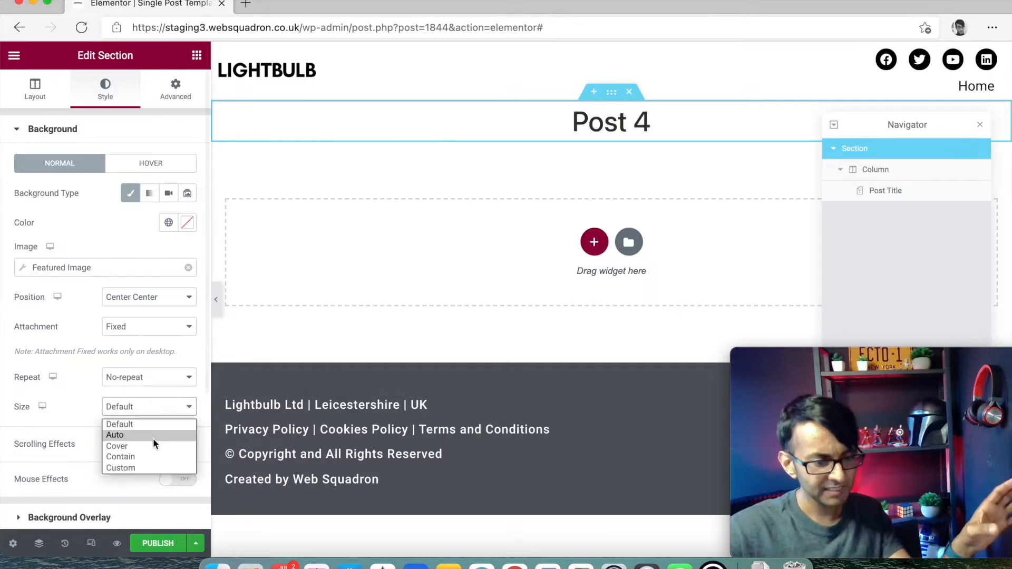
{"action": "left_click", "coordinate": [153, 447]}
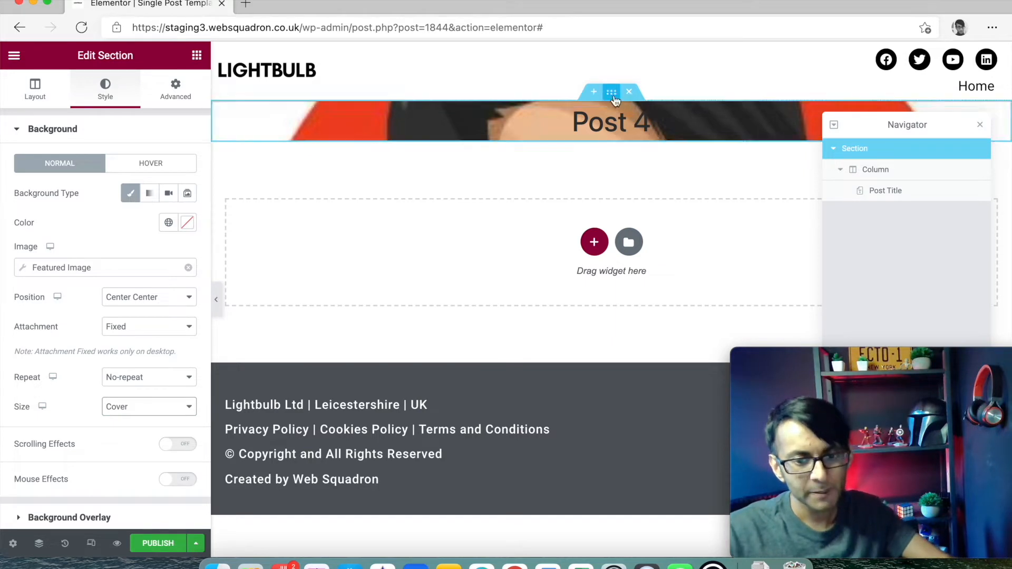
- Unlink the hero section's padding and set top and bottom to 150 px
{"action": "left_click", "coordinate": [175, 90]}
{"action": "left_click", "coordinate": [181, 181]}
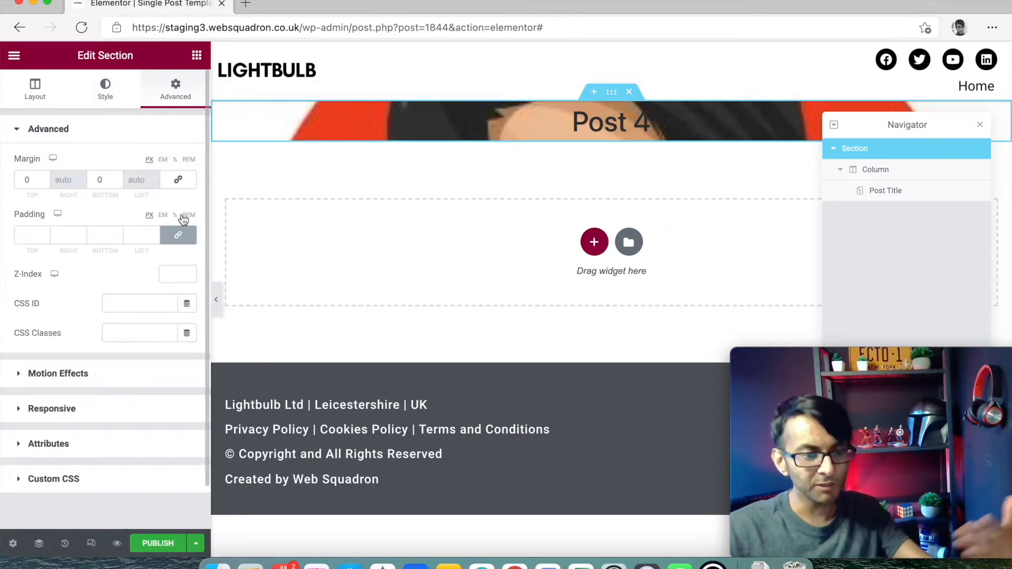
{"action": "left_click", "coordinate": [181, 237]}
{"action": "left_click", "coordinate": [32, 235]}
{"action": "type", "text": "150"}
{"action": "key", "text": "Tab"}
{"action": "key", "text": "Tab"}
{"action": "type", "text": "150"}
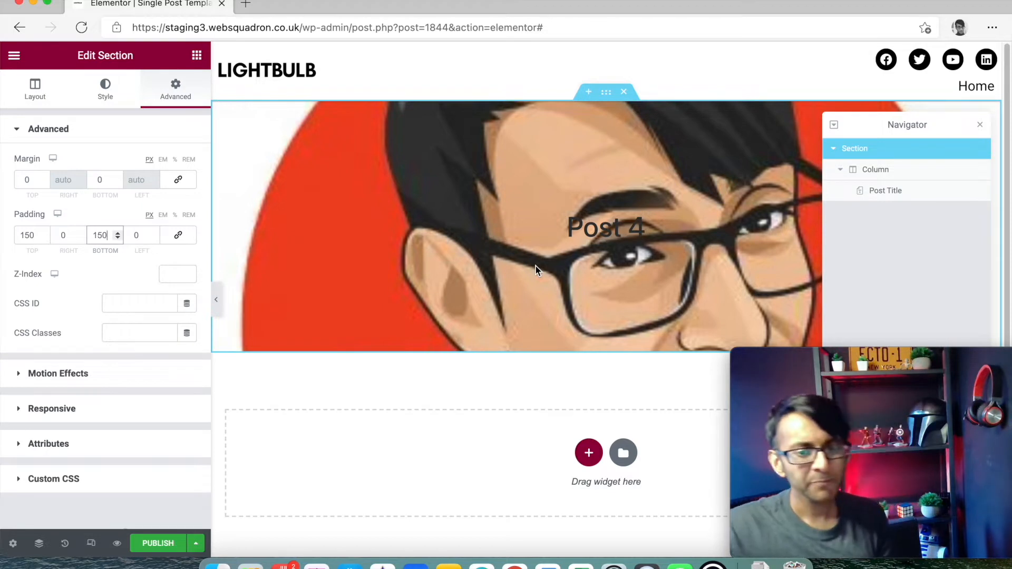
{"action": "left_click", "coordinate": [916, 188]}
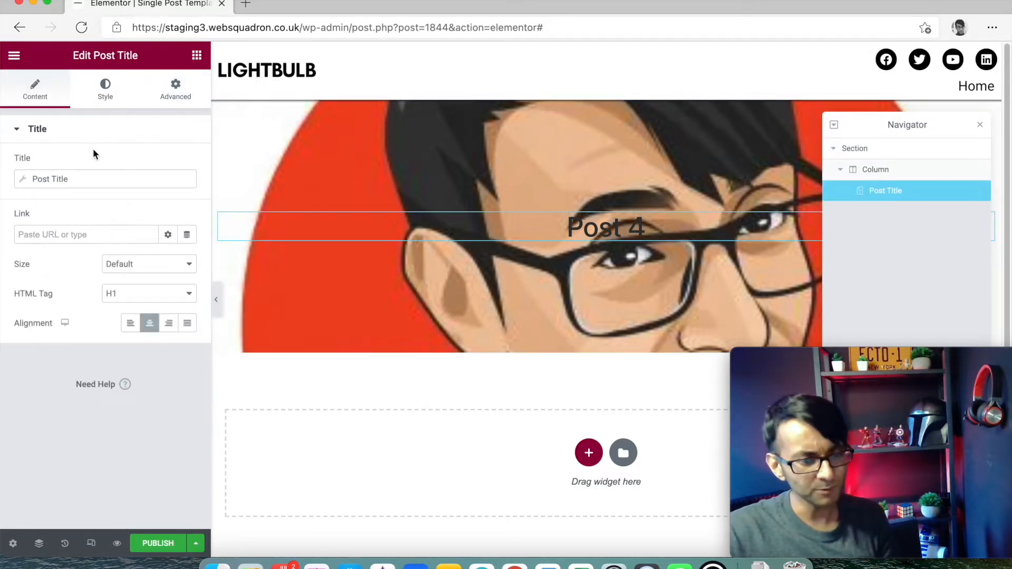
- Set the Post 4 title text colour to the global White
{"action": "left_click", "coordinate": [103, 99]}
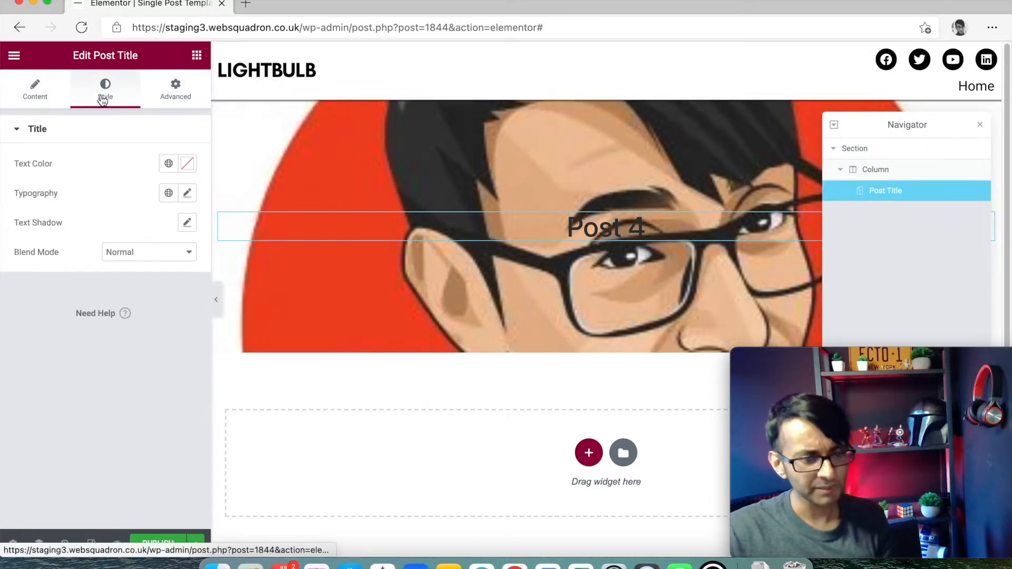
{"action": "left_click", "coordinate": [169, 165]}
{"action": "left_click", "coordinate": [90, 326]}
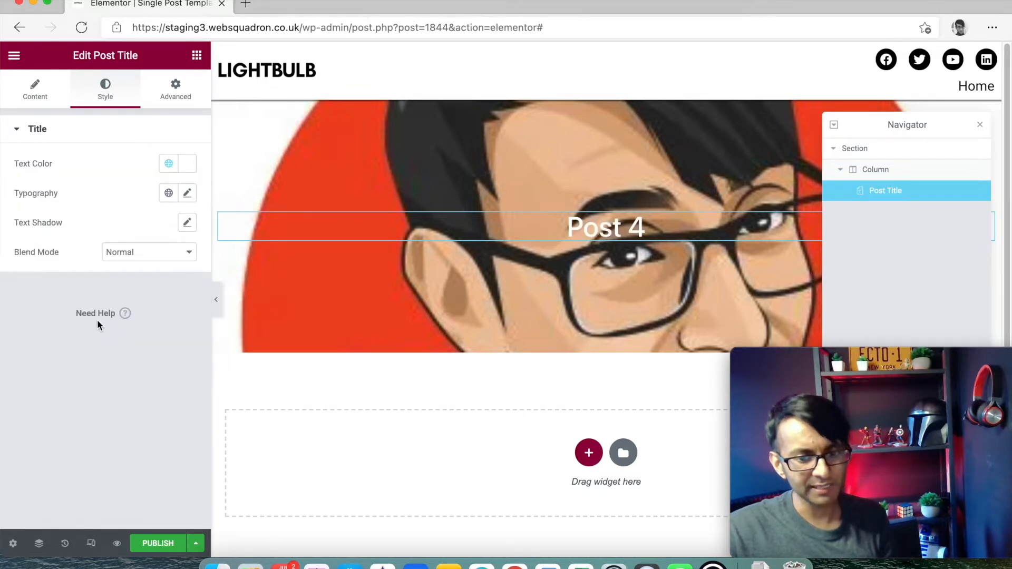
- Set the title typography to Roboto, size 6 em, weight 900
{"action": "left_click", "coordinate": [187, 194]}
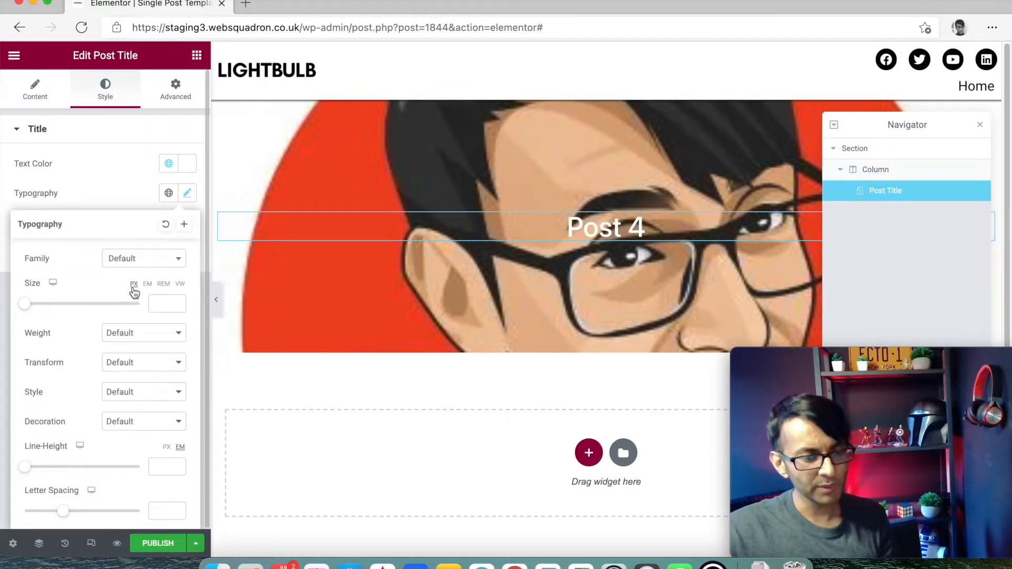
{"action": "left_click", "coordinate": [141, 262]}
{"action": "type", "text": "roboto"}
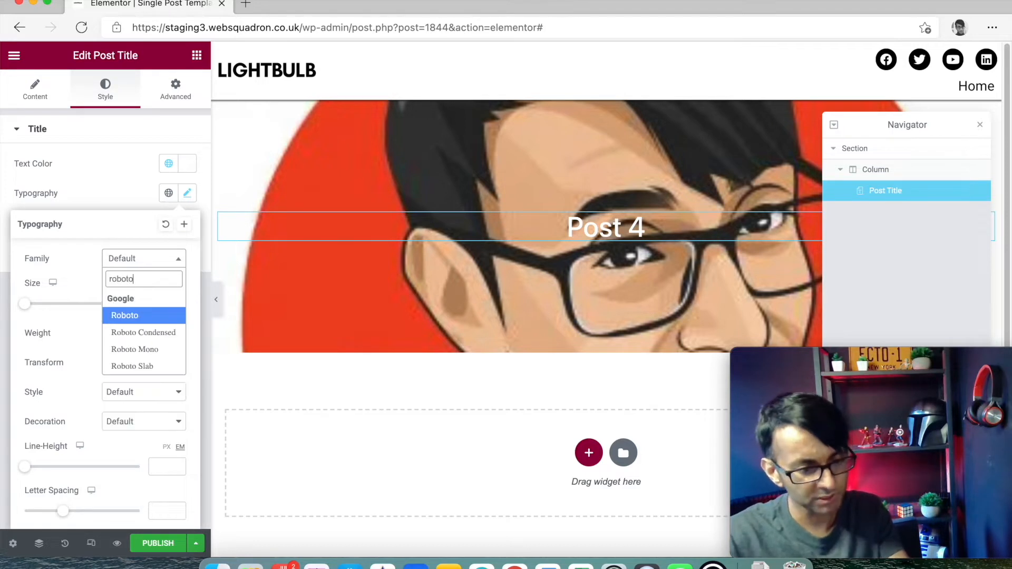
{"action": "key", "text": "Return"}
{"action": "left_click", "coordinate": [147, 285]}
{"action": "left_click", "coordinate": [154, 299]}
{"action": "type", "text": "6"}
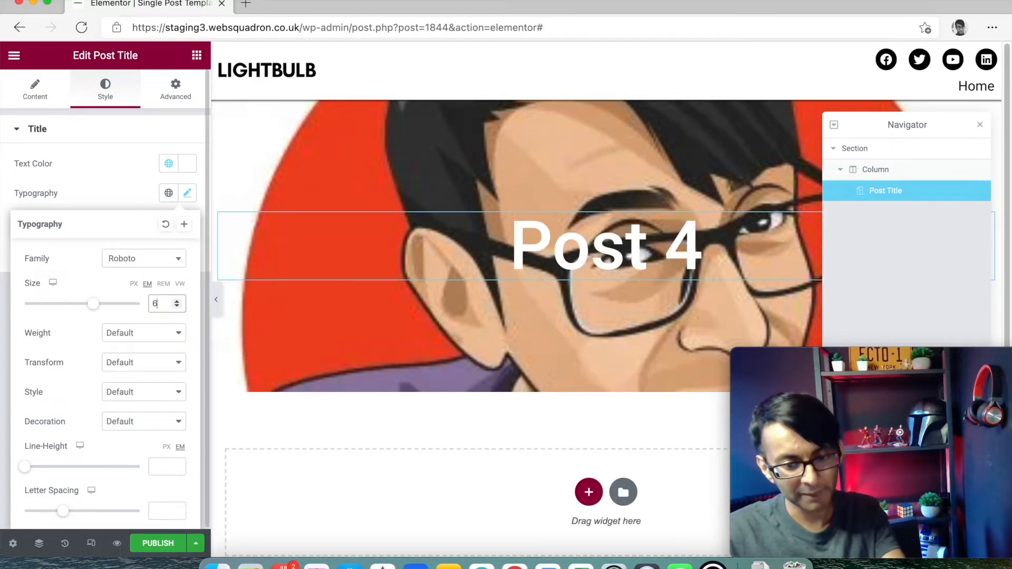
{"action": "left_click", "coordinate": [160, 336]}
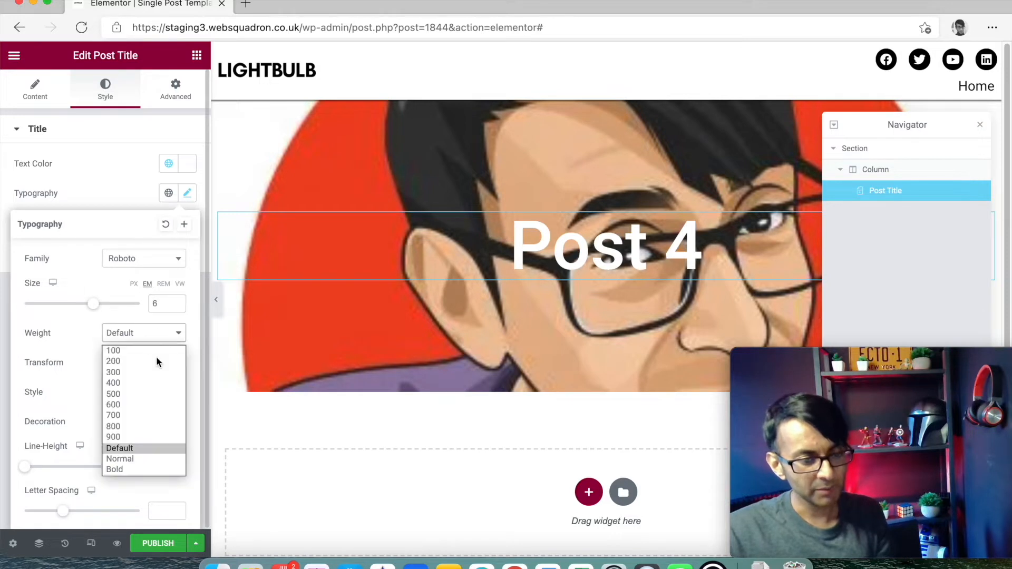
{"action": "left_click", "coordinate": [151, 432]}
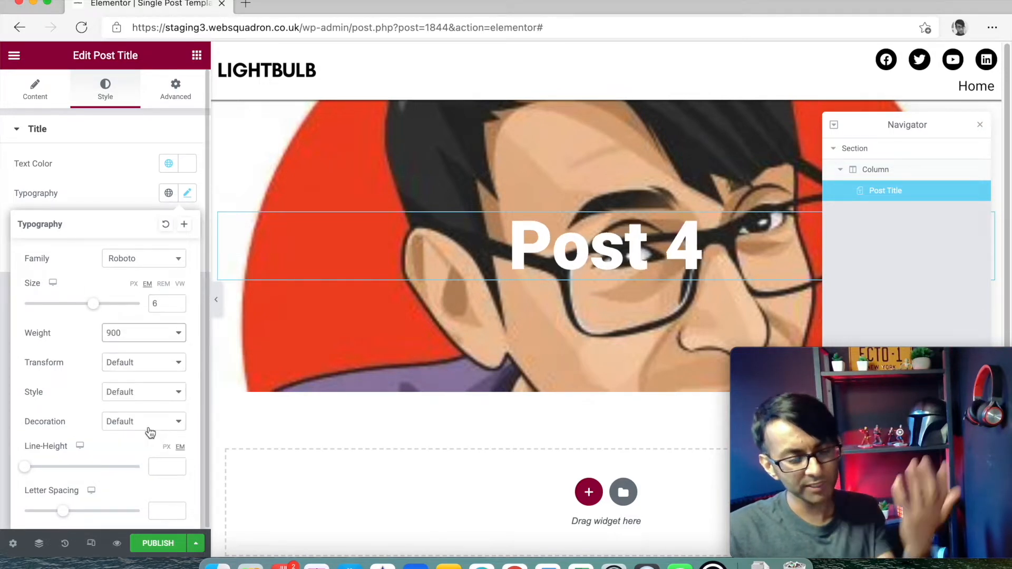
{"action": "left_click", "coordinate": [112, 197]}
{"action": "left_click", "coordinate": [176, 253]}
- Try Overlay, Multiply and Screen blend modes on the title
{"action": "left_click", "coordinate": [159, 302]}
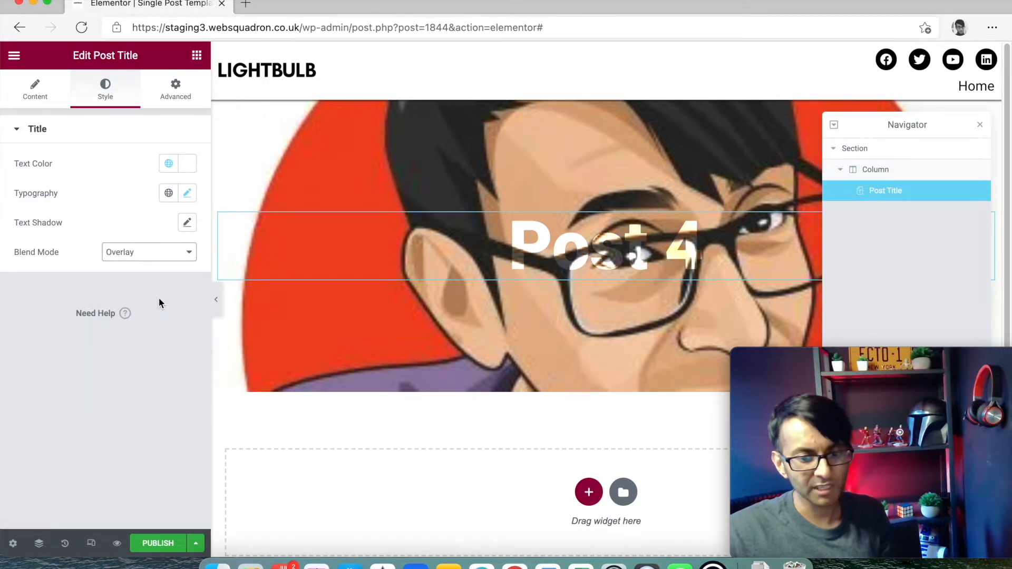
{"action": "left_click", "coordinate": [162, 256]}
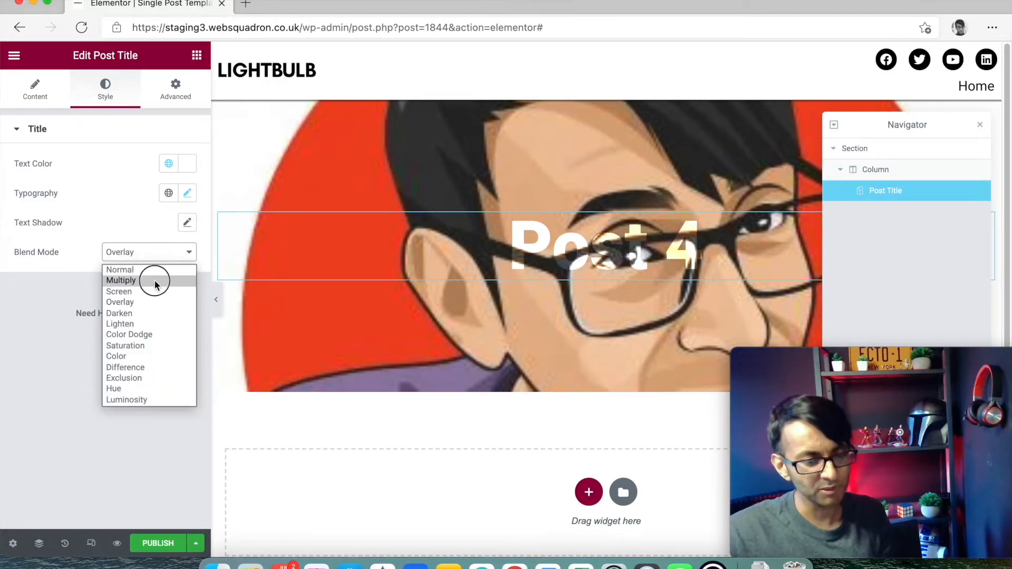
{"action": "left_click", "coordinate": [153, 279]}
{"action": "left_click", "coordinate": [160, 262]}
{"action": "left_click", "coordinate": [157, 289]}
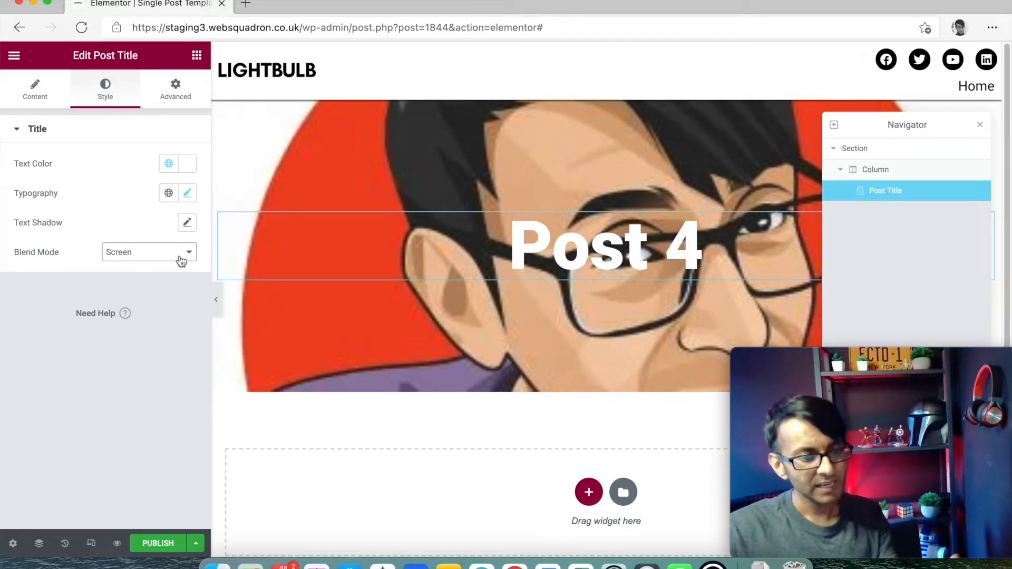
- Add a text shadow with 0.79 colour alpha, offset 1 horizontally and 1 vertically
{"action": "left_click", "coordinate": [187, 226]}
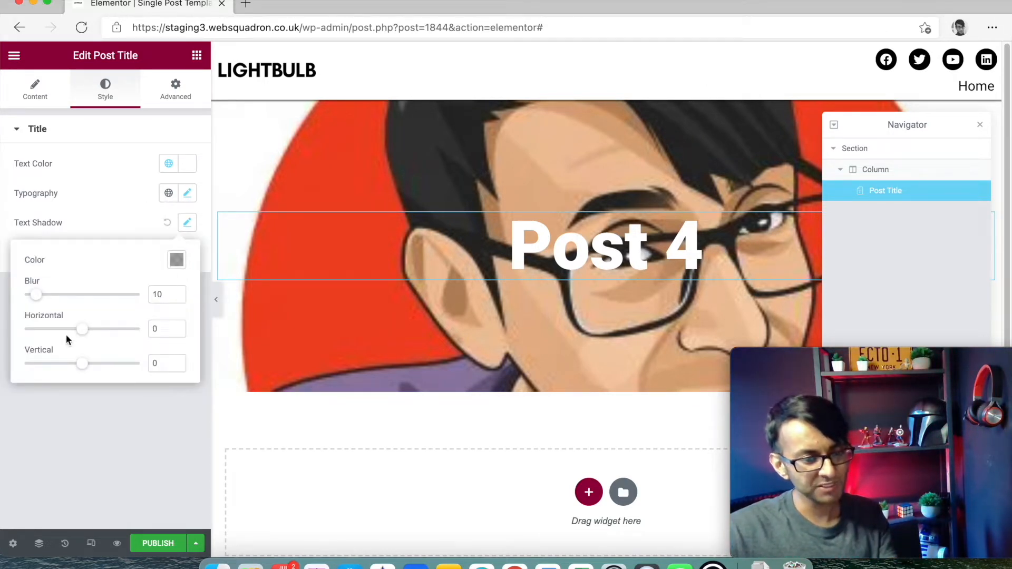
{"action": "left_click", "coordinate": [176, 260]}
{"action": "left_click_drag", "start_coordinate": [150, 456], "coordinate": [231, 456]}
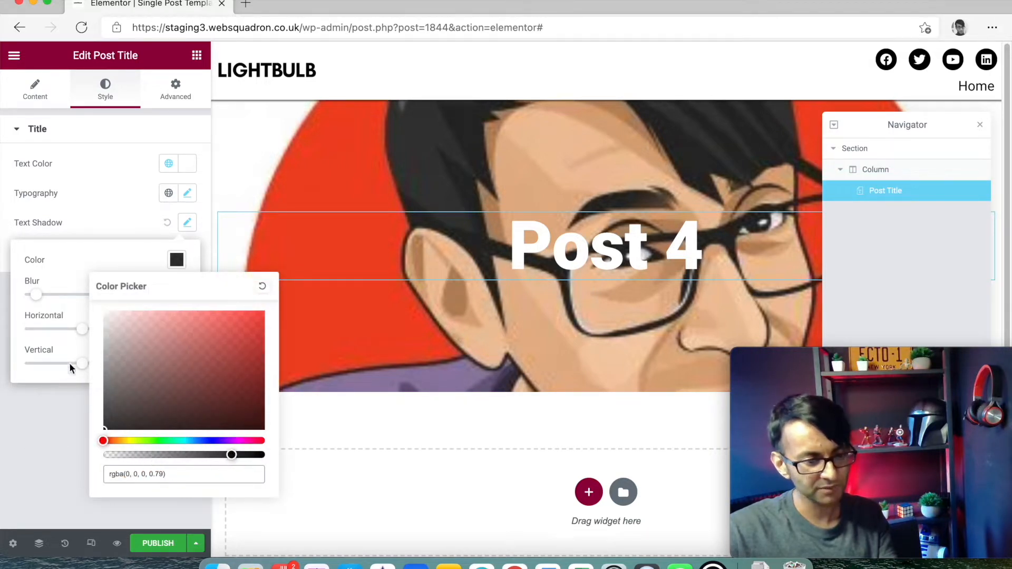
{"action": "left_click", "coordinate": [96, 230]}
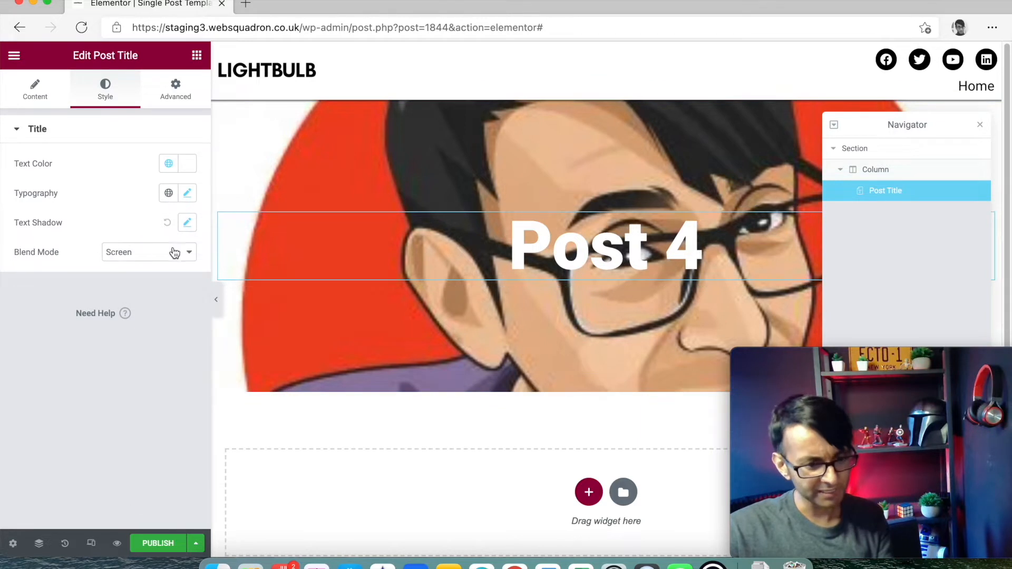
{"action": "left_click", "coordinate": [188, 222]}
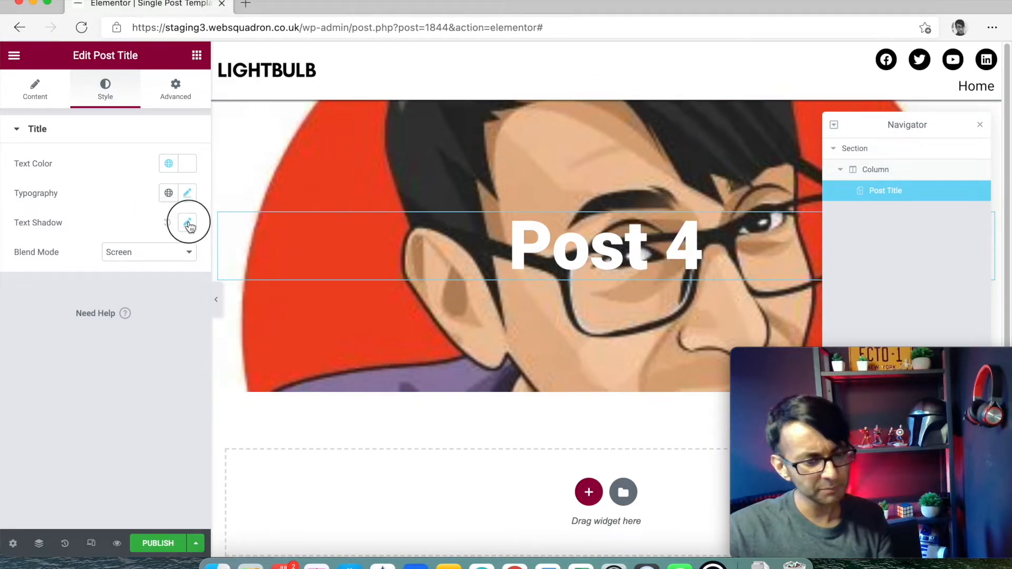
{"action": "left_click", "coordinate": [178, 329]}
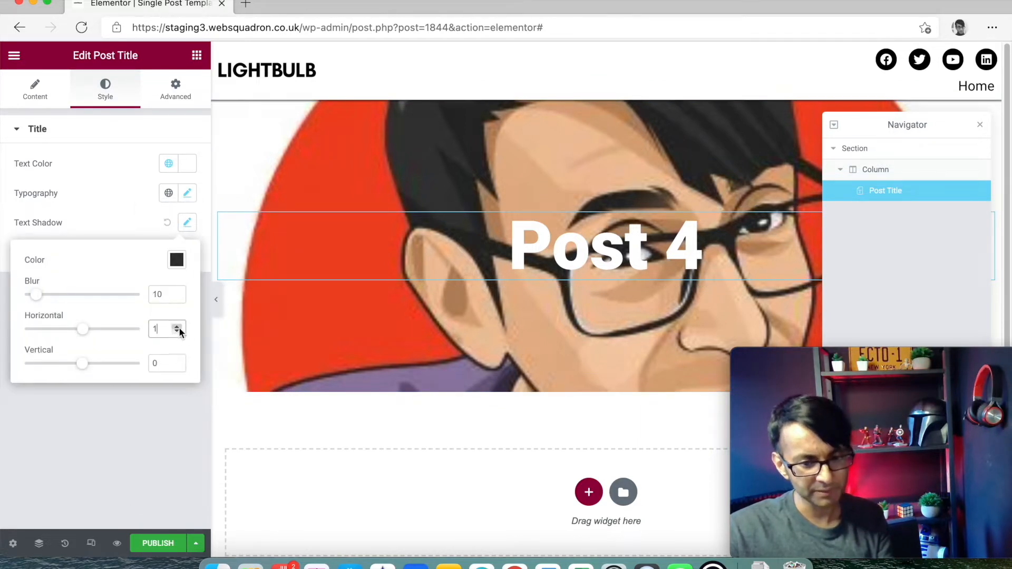
{"action": "left_click", "coordinate": [178, 362]}
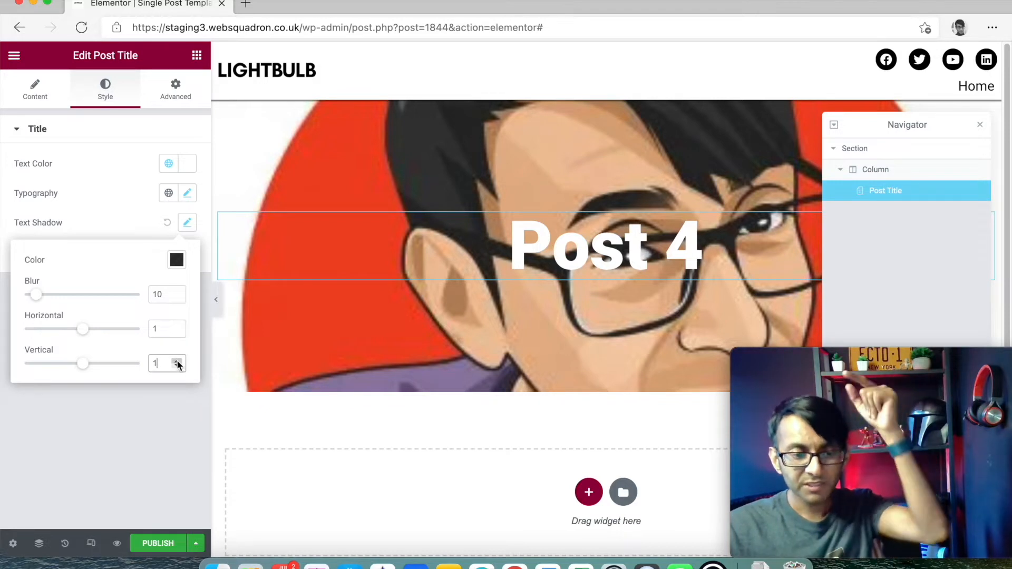
{"action": "left_click", "coordinate": [144, 206]}
- Return the title blend mode to Normal after retrying Overlay
{"action": "left_click", "coordinate": [182, 256]}
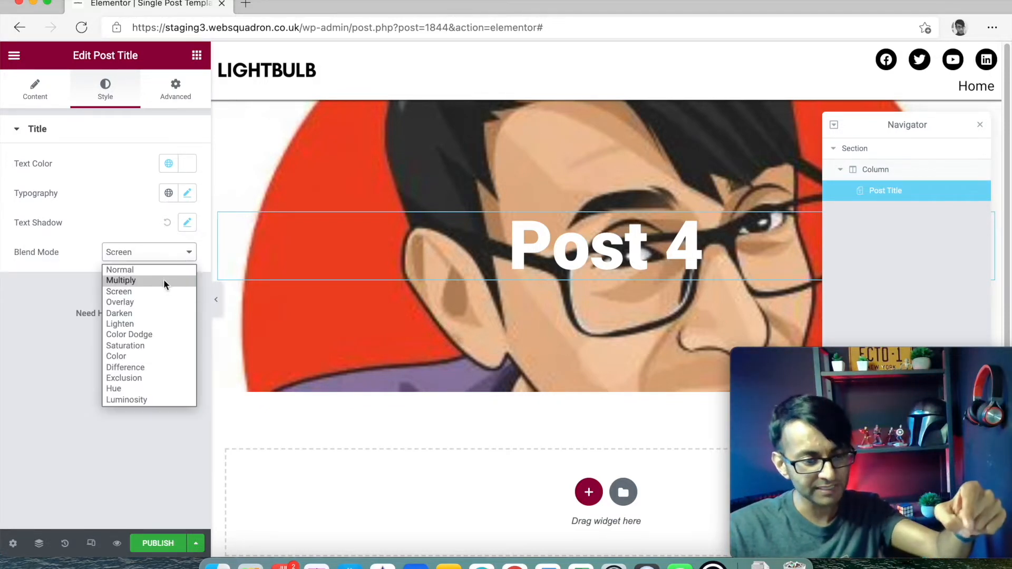
{"action": "left_click", "coordinate": [162, 270]}
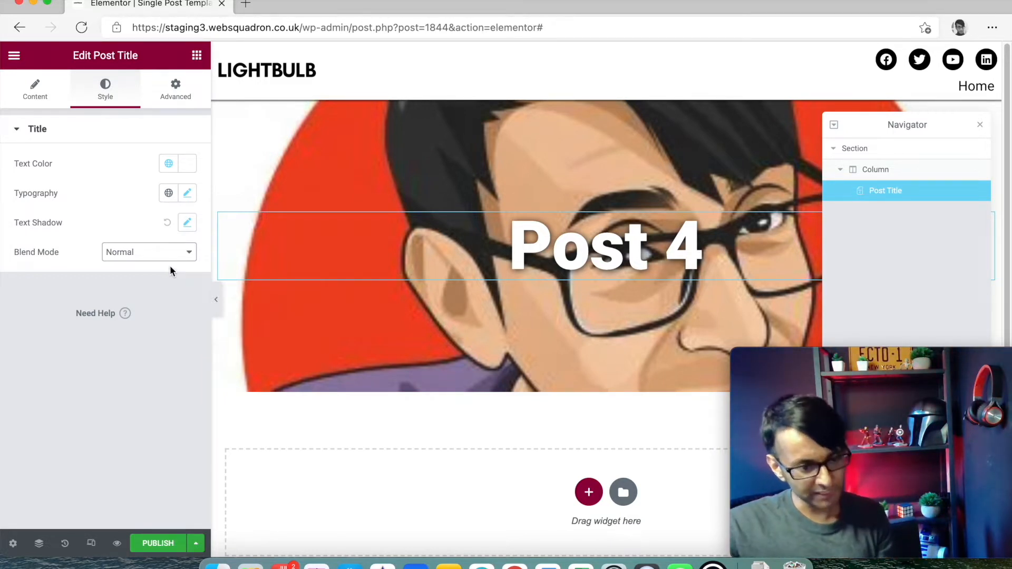
{"action": "left_click", "coordinate": [167, 259]}
{"action": "left_click", "coordinate": [159, 301]}
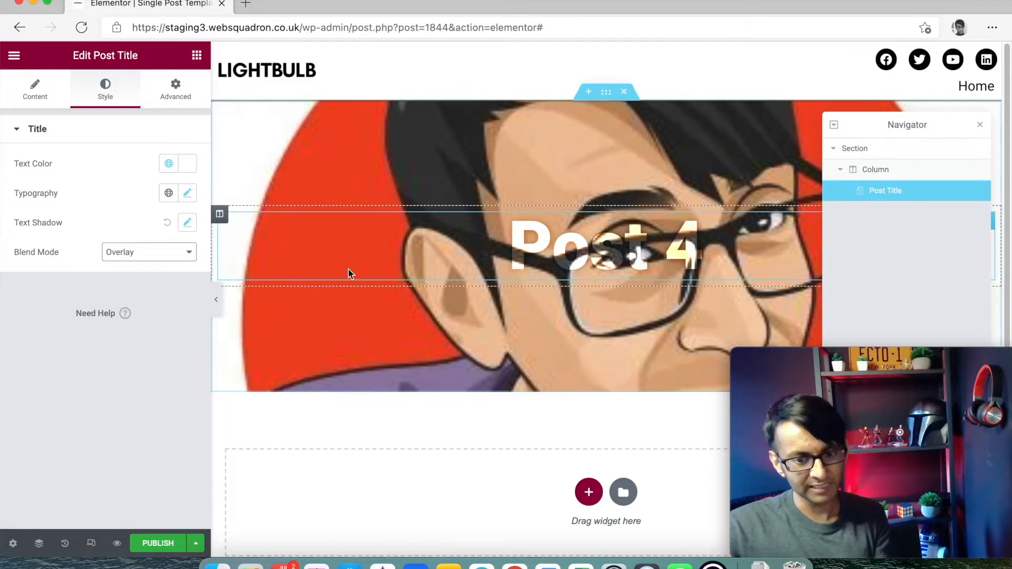
{"action": "left_click", "coordinate": [153, 257]}
{"action": "left_click", "coordinate": [154, 267]}
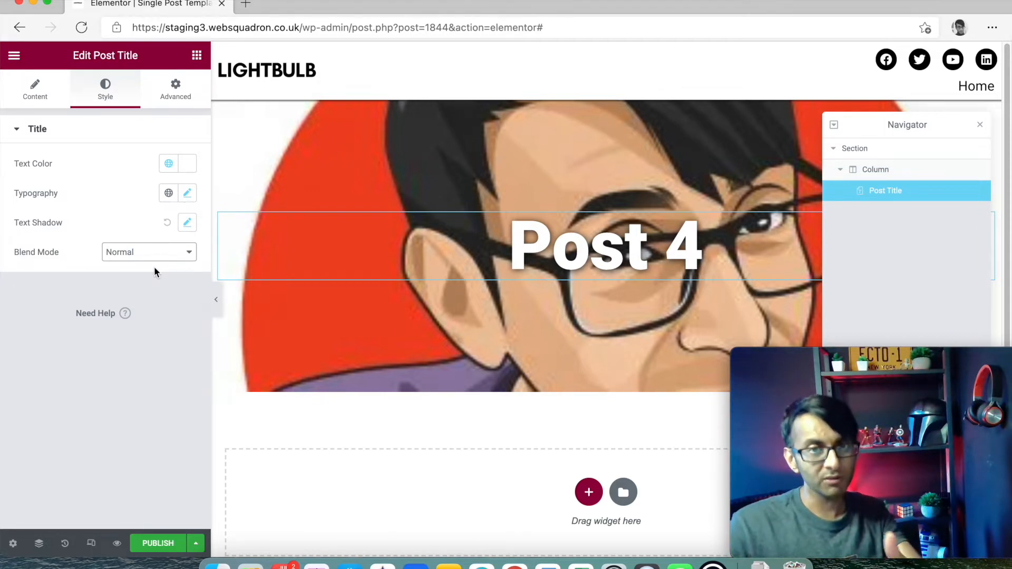
{"action": "scroll", "coordinate": [568, 327], "scroll_direction": "down", "scroll_amount": 2}
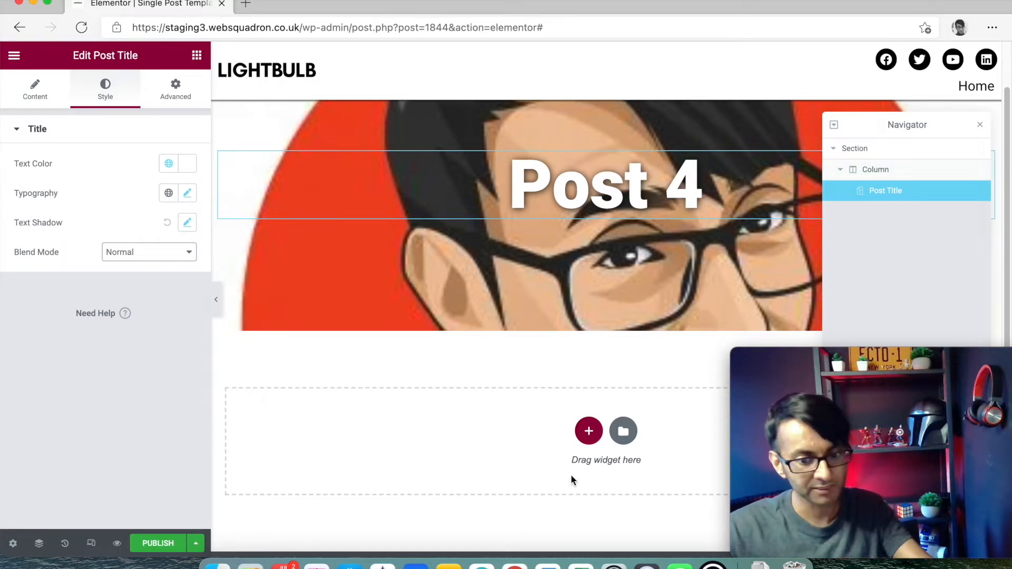
- Add a second Post Title widget below the hero and centre it
{"action": "left_click", "coordinate": [588, 432]}
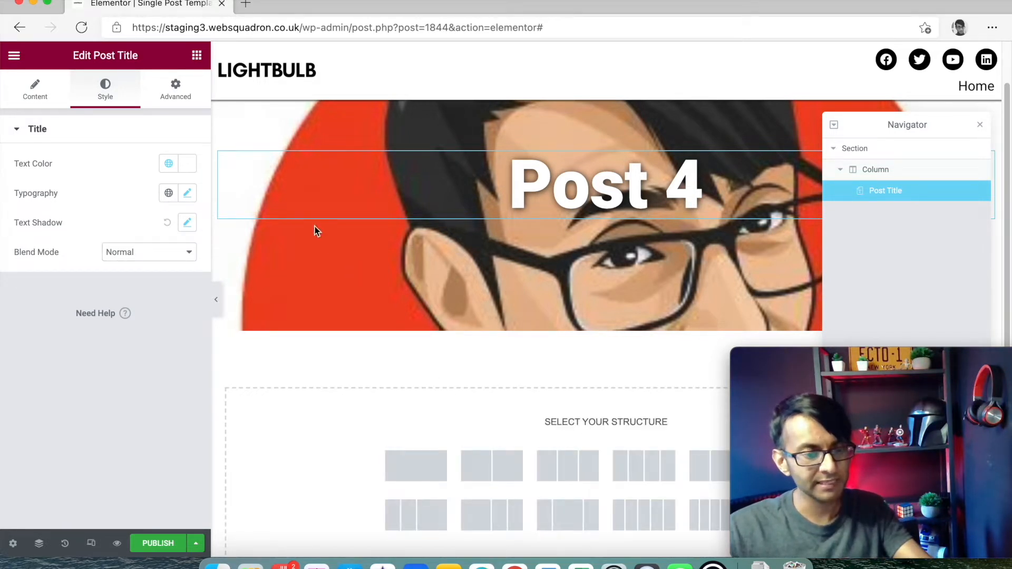
{"action": "left_click", "coordinate": [196, 58]}
{"action": "left_click_drag", "start_coordinate": [55, 190], "coordinate": [523, 413]}
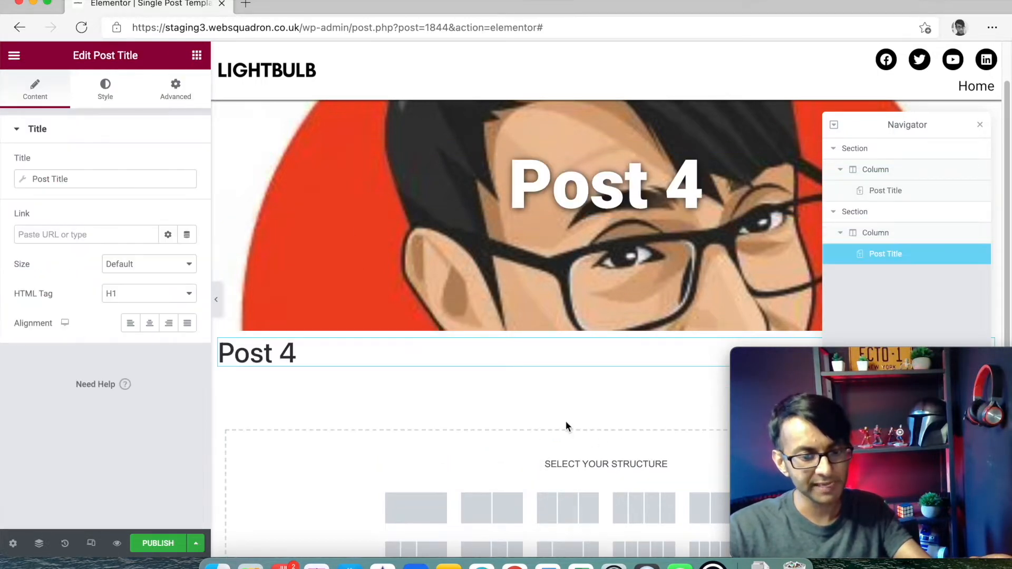
{"action": "left_click", "coordinate": [154, 324]}
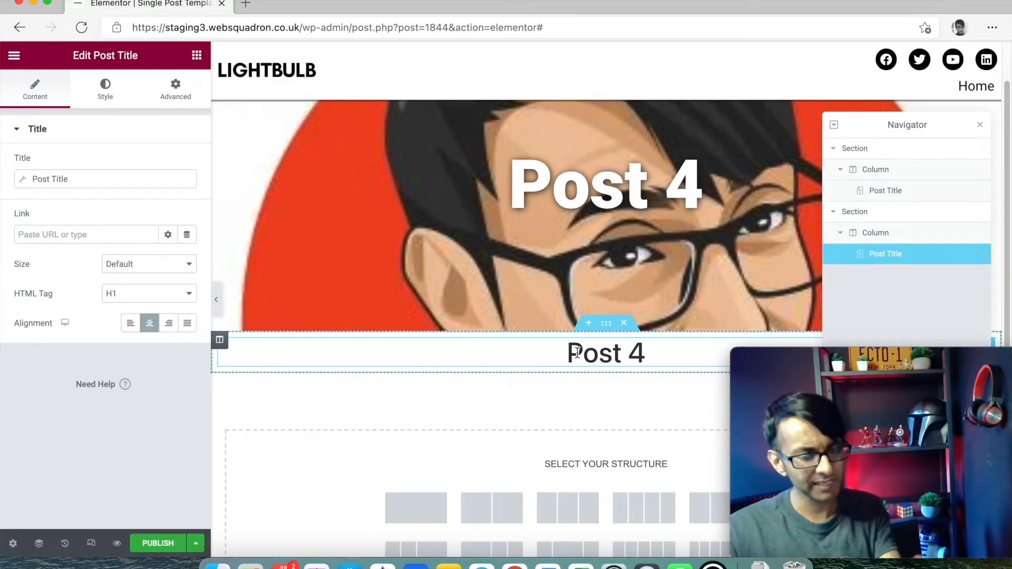
- Add an empty two-column section beneath the title and close the Navigator
{"action": "scroll", "coordinate": [532, 384], "scroll_direction": "down", "scroll_amount": 3}
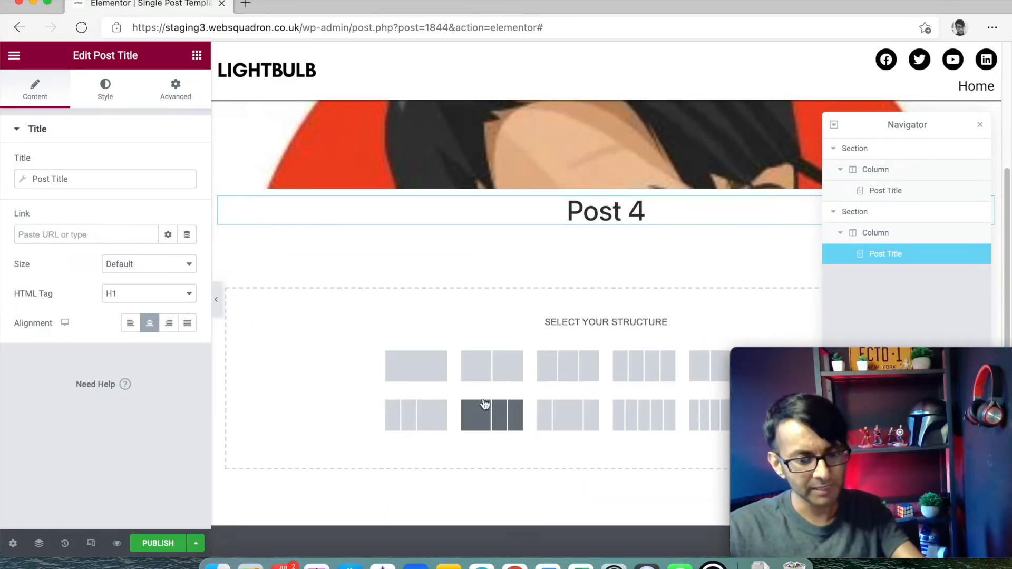
{"action": "left_click", "coordinate": [490, 379]}
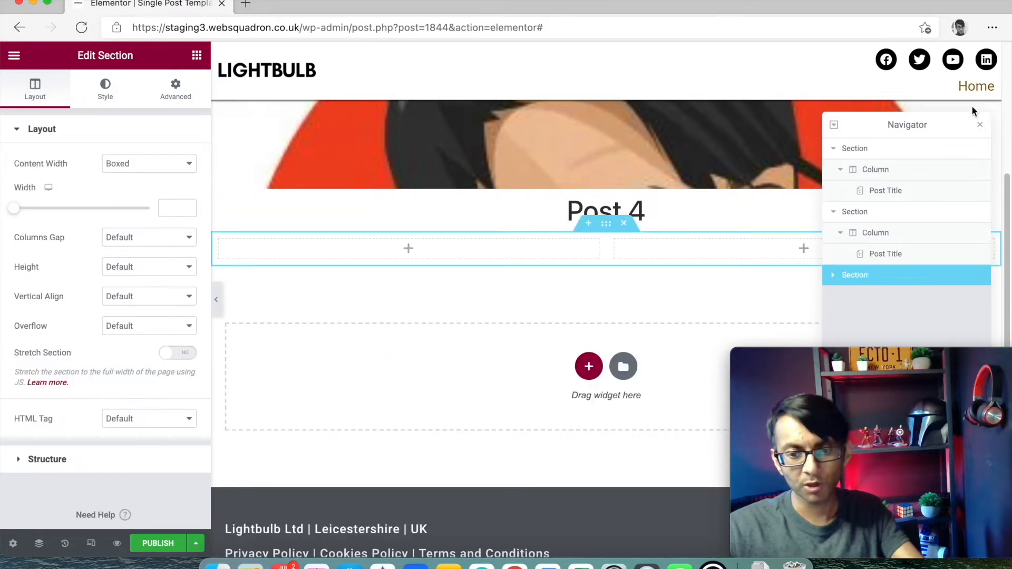
{"action": "left_click", "coordinate": [979, 128]}
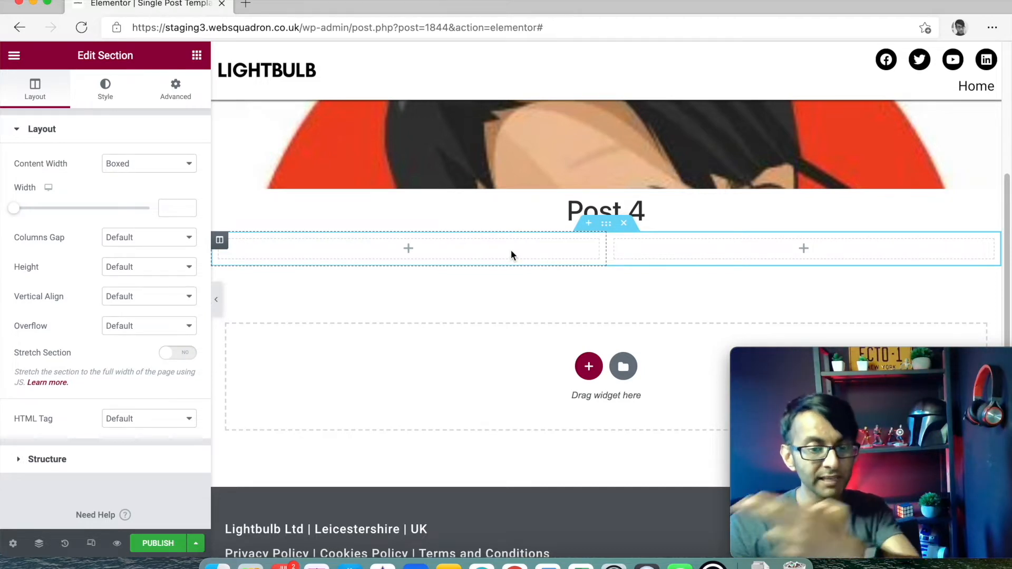
- Place the Post Content widget in the left column
{"action": "left_click", "coordinate": [196, 52]}
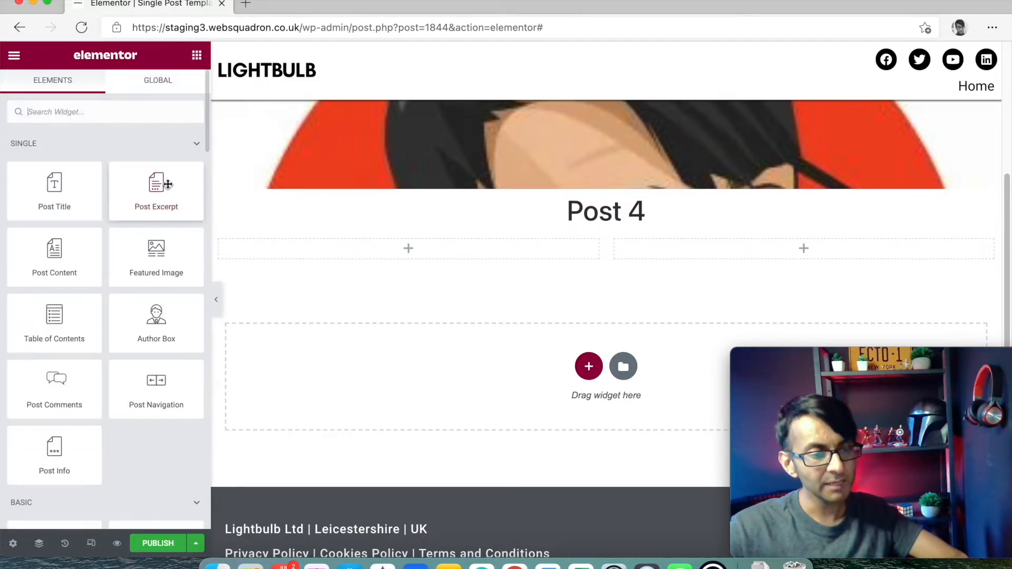
{"action": "left_click_drag", "start_coordinate": [57, 257], "coordinate": [371, 251]}
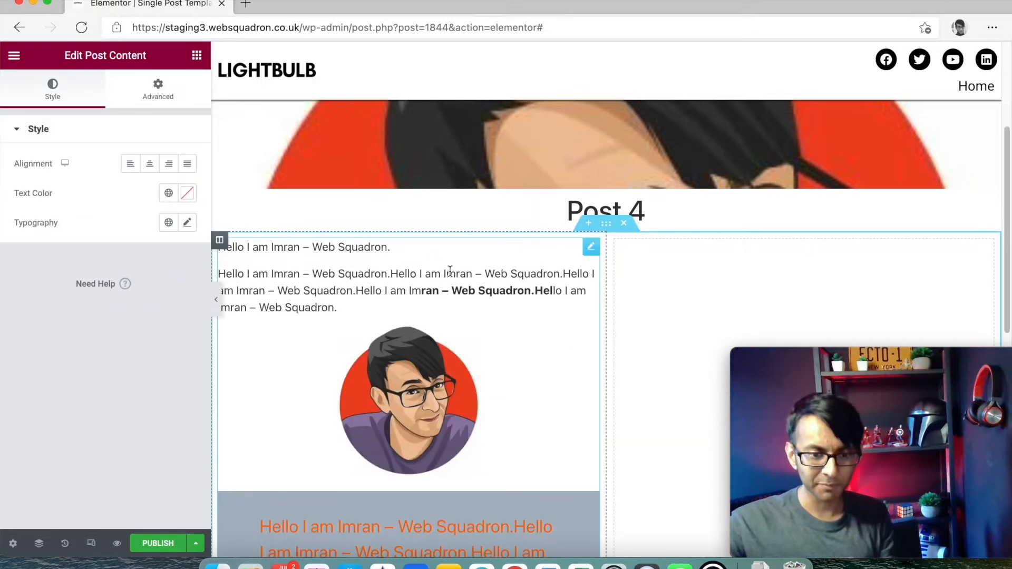
{"action": "scroll", "coordinate": [521, 384], "scroll_direction": "down", "scroll_amount": 5}
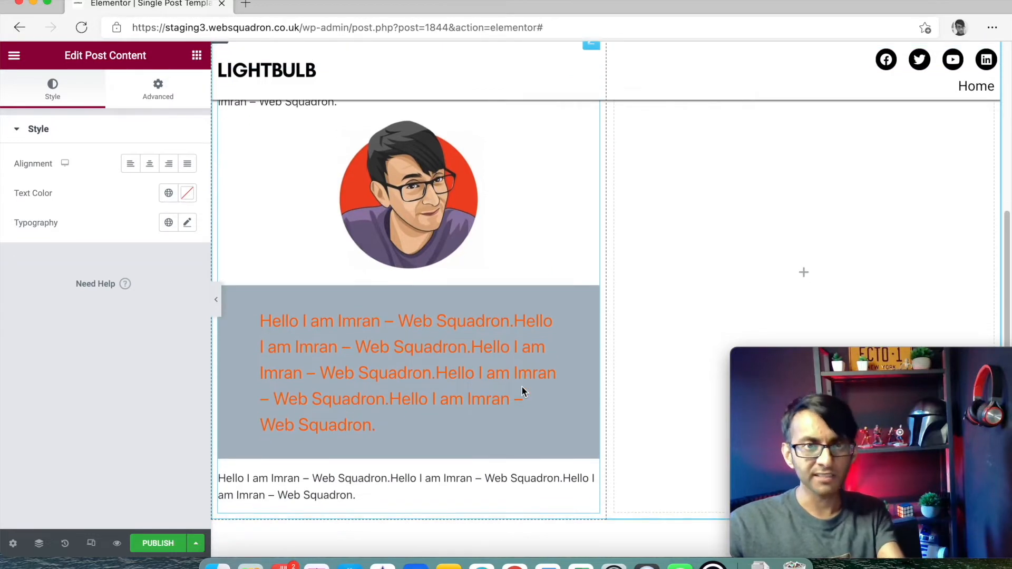
{"action": "scroll", "coordinate": [522, 387], "scroll_direction": "down", "scroll_amount": 2}
{"action": "scroll", "coordinate": [522, 387], "scroll_direction": "up", "scroll_amount": 8}
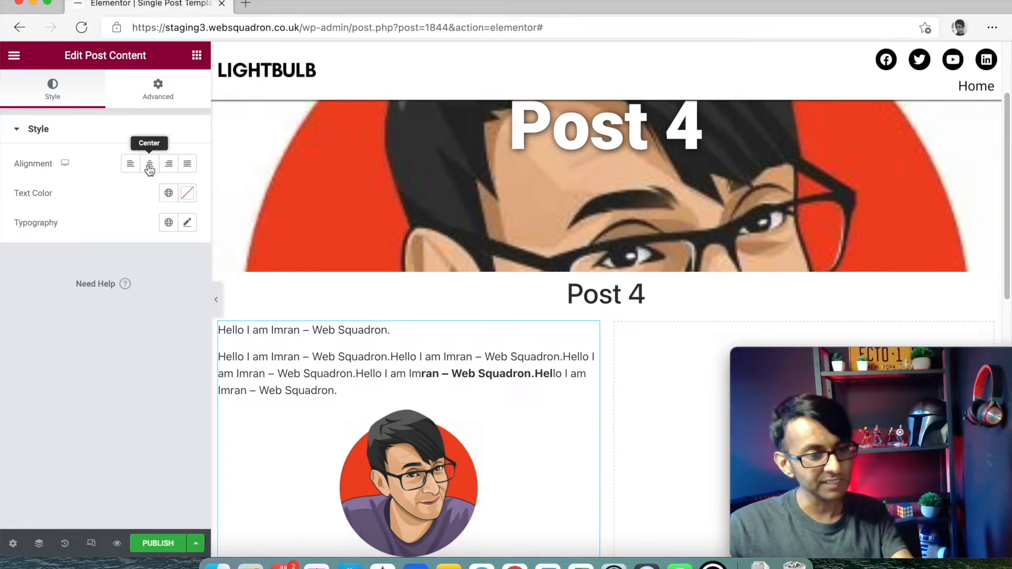
- Set the post content's alignment to Left after briefly trying Center
{"action": "left_click", "coordinate": [187, 224]}
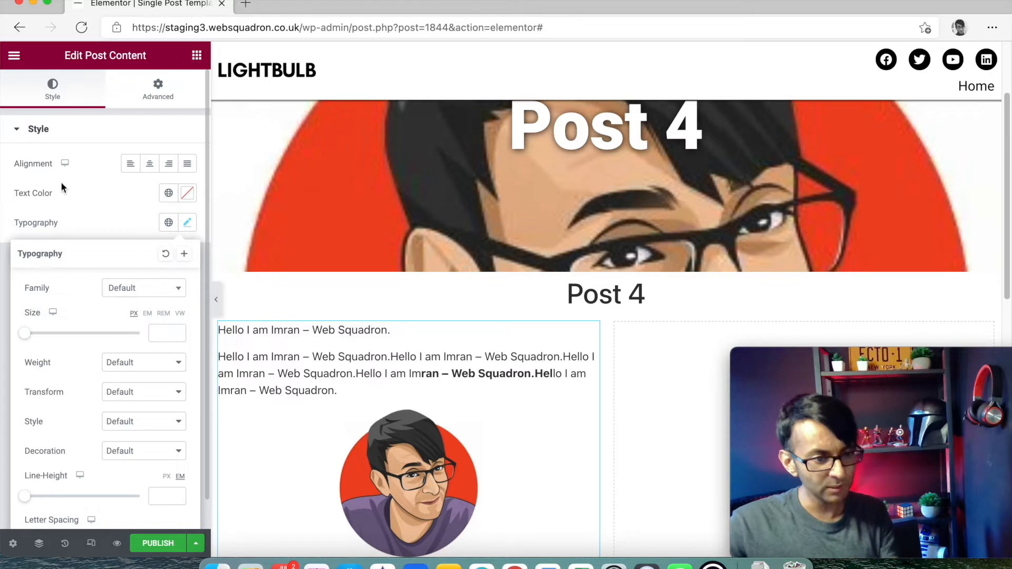
{"action": "left_click", "coordinate": [111, 200]}
{"action": "left_click", "coordinate": [158, 90]}
{"action": "left_click", "coordinate": [63, 92]}
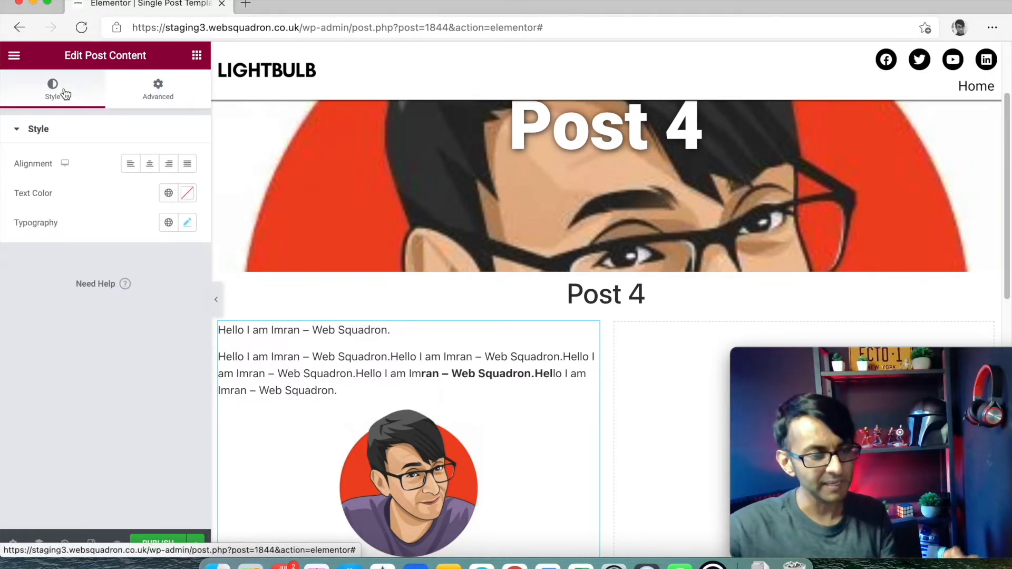
{"action": "left_click", "coordinate": [150, 92]}
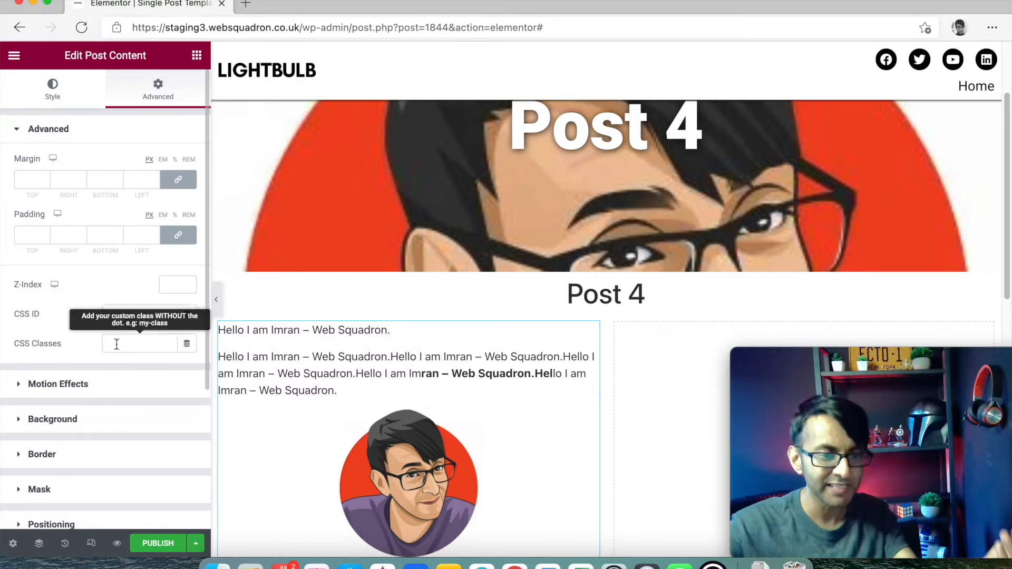
{"action": "left_click", "coordinate": [51, 100]}
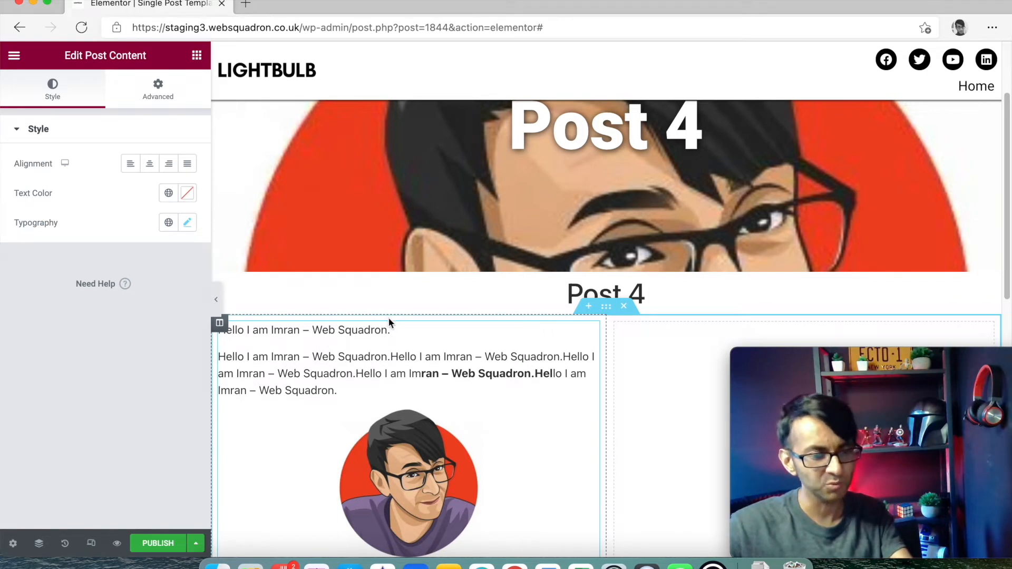
{"action": "left_click", "coordinate": [130, 165]}
{"action": "left_click", "coordinate": [149, 166]}
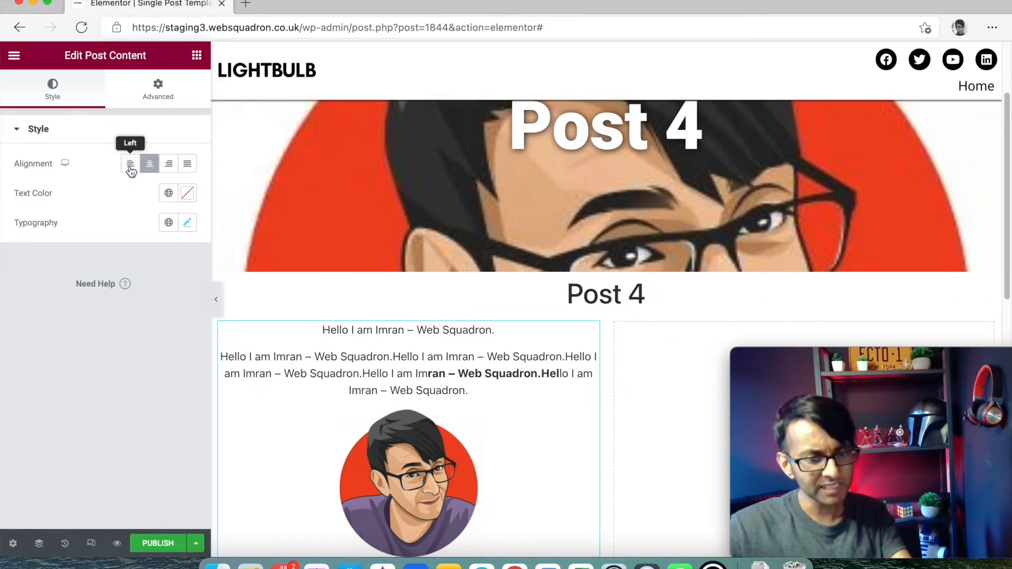
{"action": "left_click", "coordinate": [130, 165]}
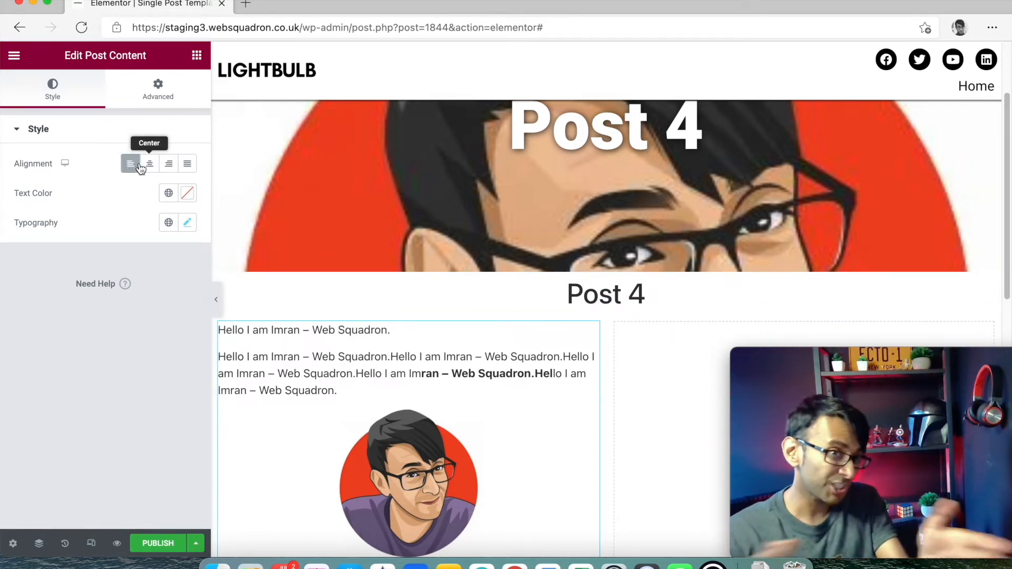
- Switch the post content's typography size to EM and lower it step by step to 1.1 em
{"action": "left_click", "coordinate": [187, 223]}
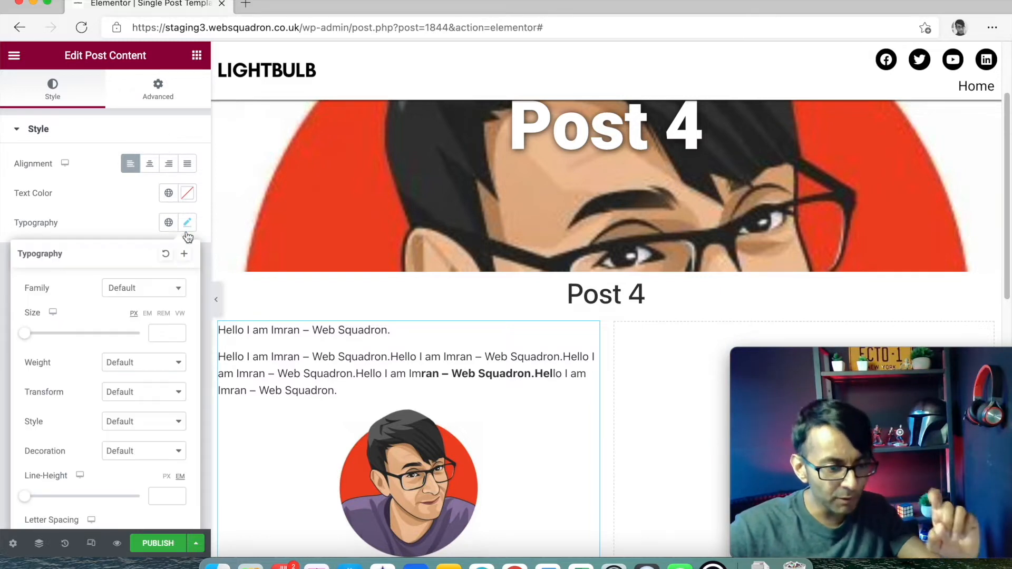
{"action": "left_click", "coordinate": [148, 314]}
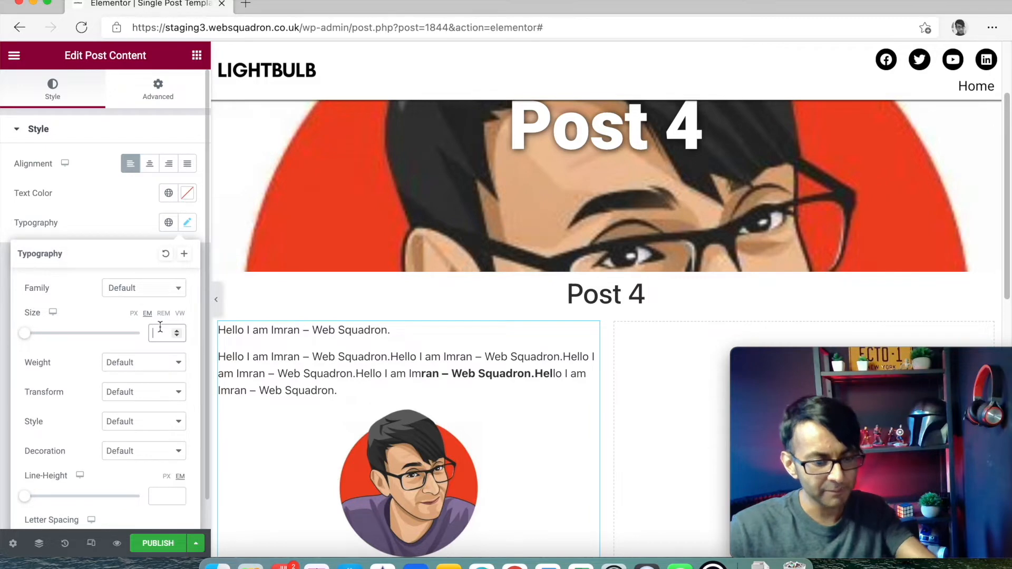
{"action": "type", "text": "2"}
{"action": "left_click", "coordinate": [176, 336]}
{"action": "left_click", "coordinate": [176, 336]}
{"action": "left_click", "coordinate": [176, 336]}
{"action": "left_click", "coordinate": [176, 337]}
{"action": "left_click", "coordinate": [176, 336]}
{"action": "left_click", "coordinate": [176, 337]}
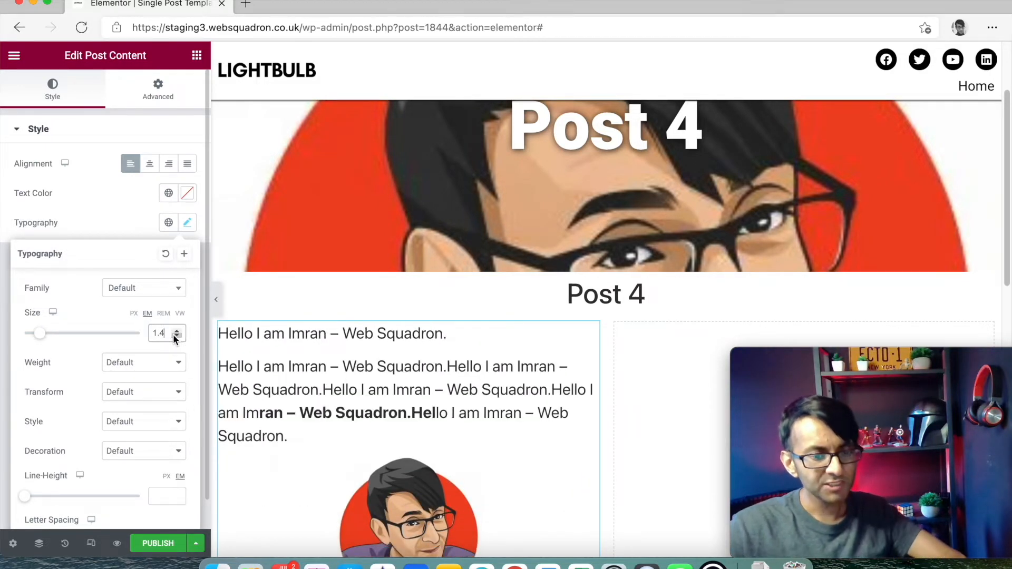
{"action": "left_click", "coordinate": [175, 336]}
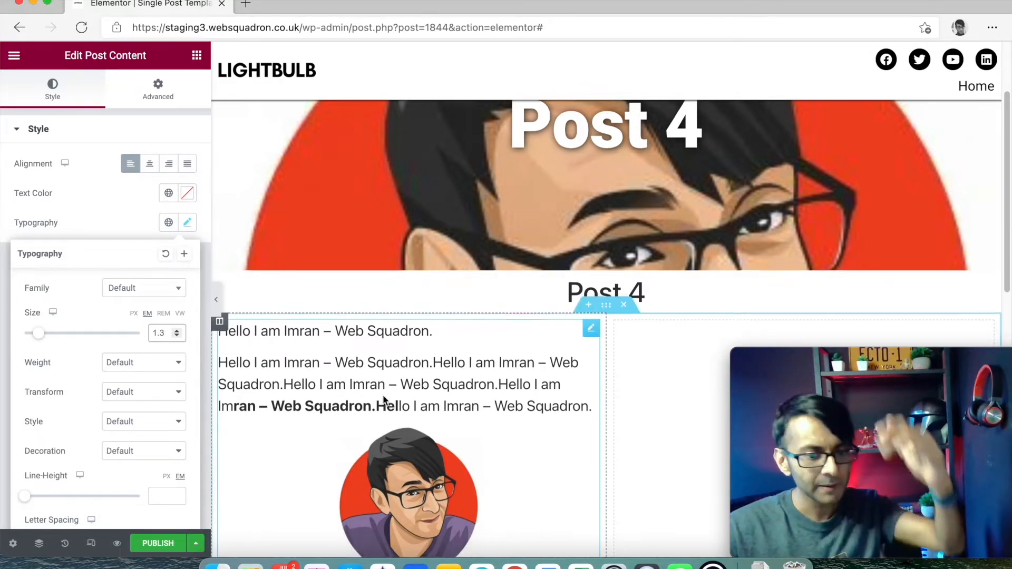
{"action": "scroll", "coordinate": [345, 374], "scroll_direction": "down", "scroll_amount": 2}
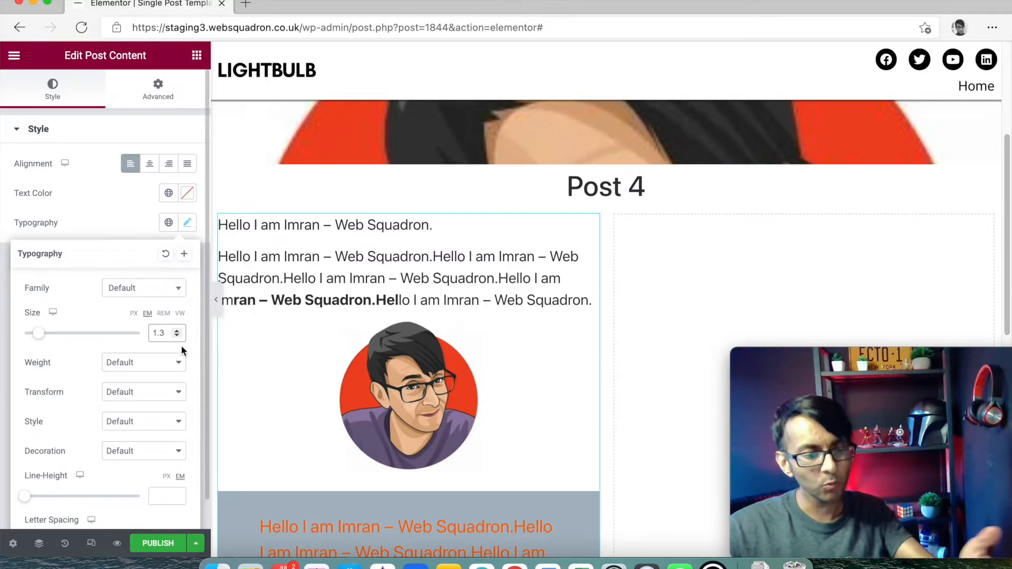
{"action": "scroll", "coordinate": [476, 375], "scroll_direction": "down", "scroll_amount": 1}
{"action": "scroll", "coordinate": [476, 375], "scroll_direction": "down", "scroll_amount": 3}
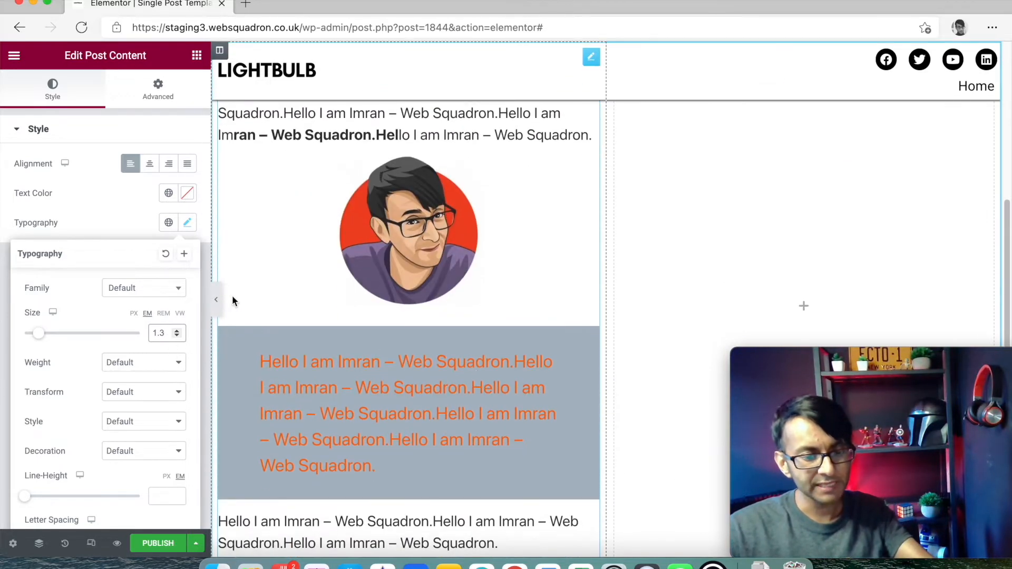
{"action": "left_click", "coordinate": [178, 334]}
{"action": "left_click", "coordinate": [178, 336]}
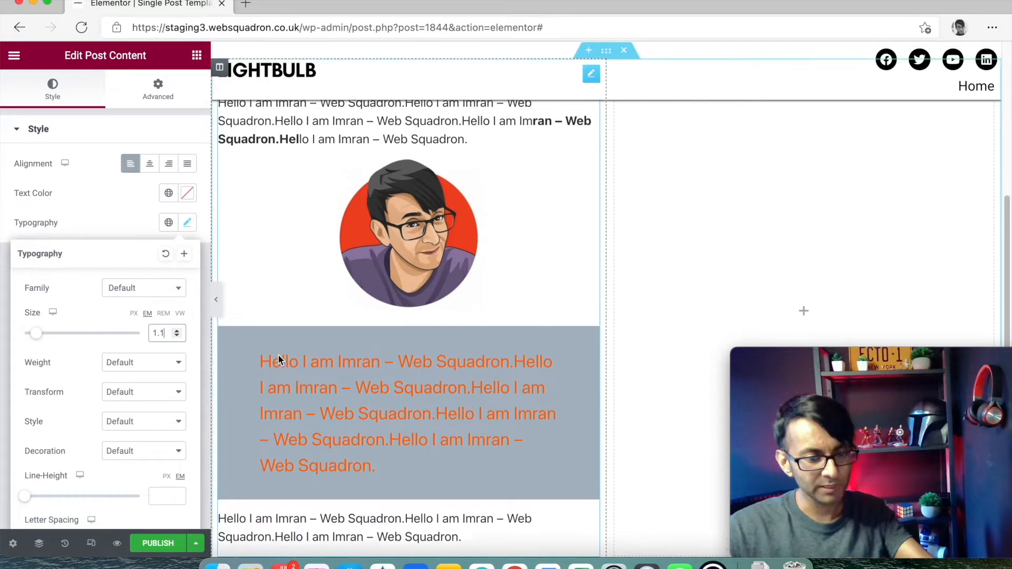
{"action": "scroll", "coordinate": [275, 357], "scroll_direction": "up", "scroll_amount": 3}
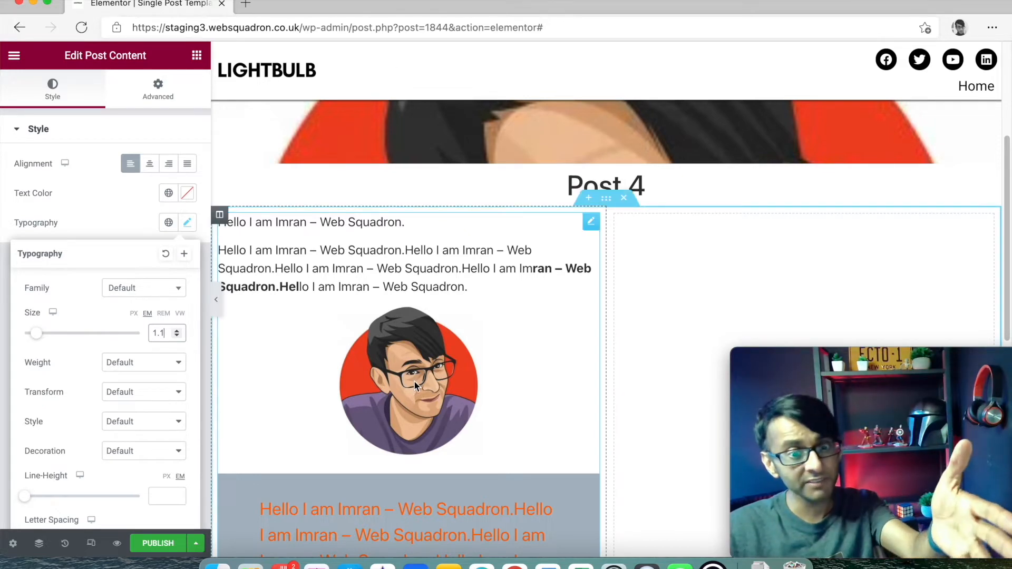
{"action": "scroll", "coordinate": [423, 364], "scroll_direction": "down", "scroll_amount": 5}
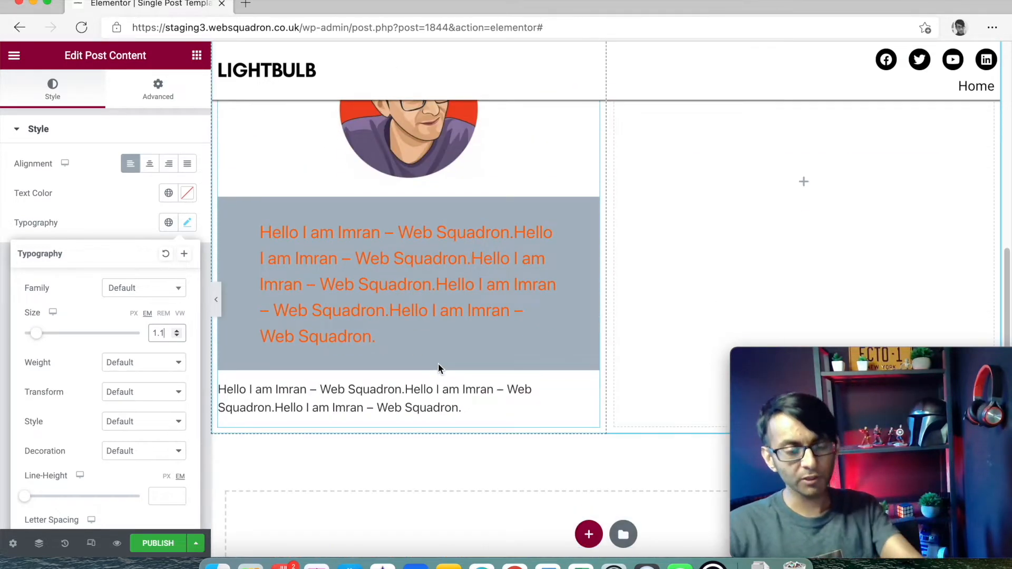
{"action": "scroll", "coordinate": [445, 366], "scroll_direction": "up", "scroll_amount": 10}
{"action": "scroll", "coordinate": [580, 385], "scroll_direction": "down", "scroll_amount": 5}
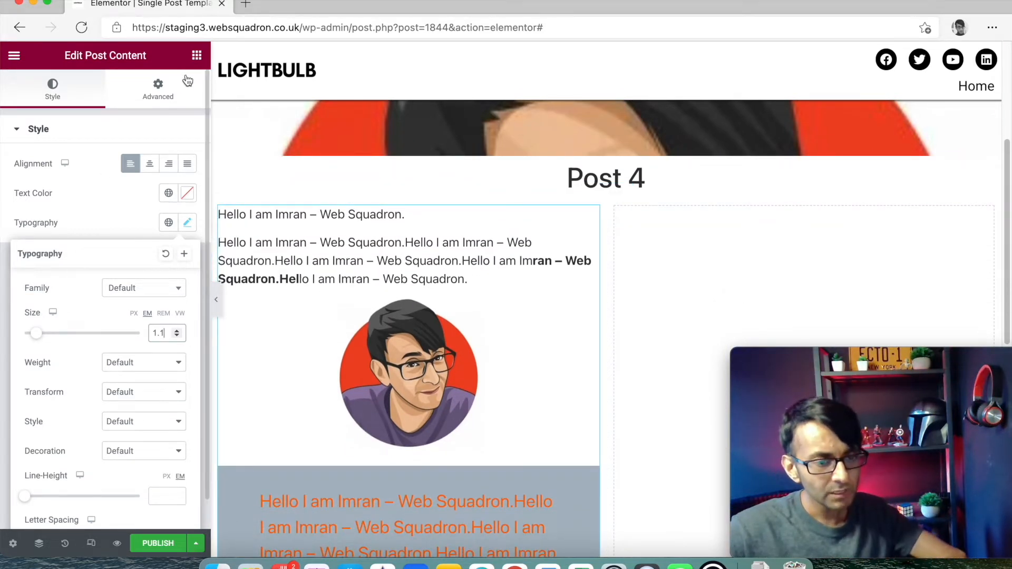
{"action": "left_click", "coordinate": [192, 58]}
- Drag an Author Box widget into the right column
{"action": "left_click_drag", "start_coordinate": [156, 317], "coordinate": [680, 240]}
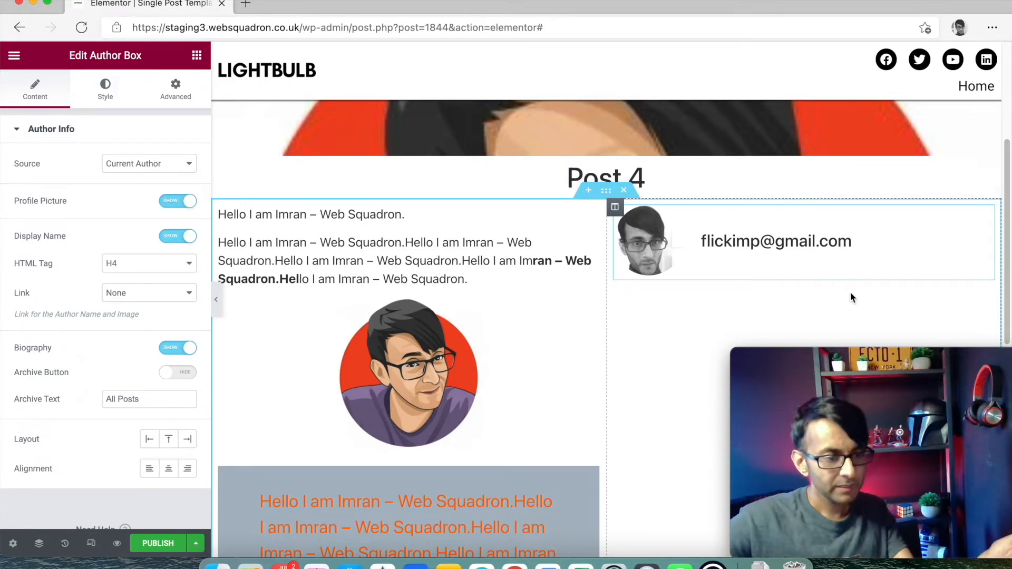
{"action": "left_click", "coordinate": [197, 55]}
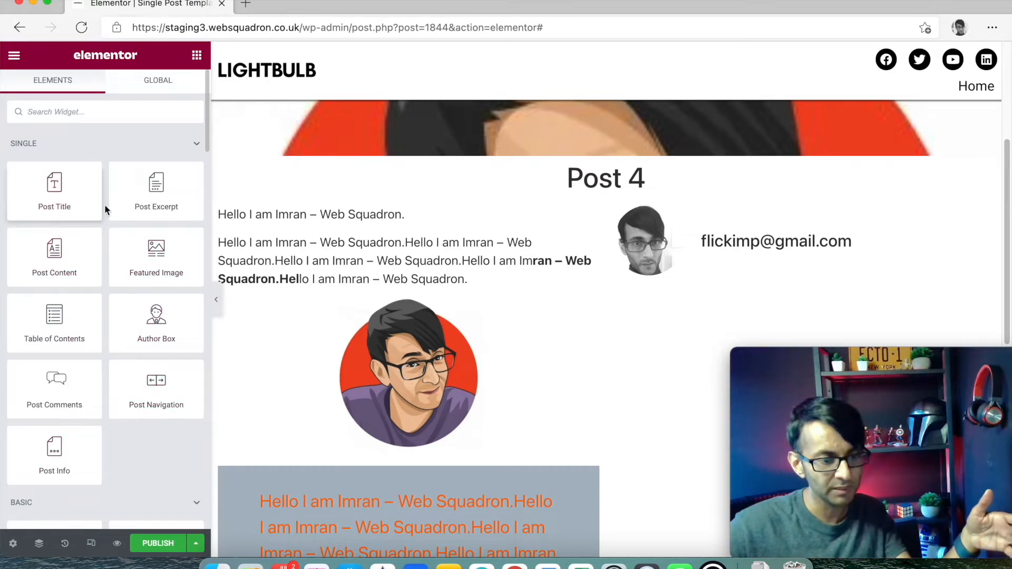
{"action": "left_click_drag", "start_coordinate": [143, 328], "coordinate": [129, 349]}
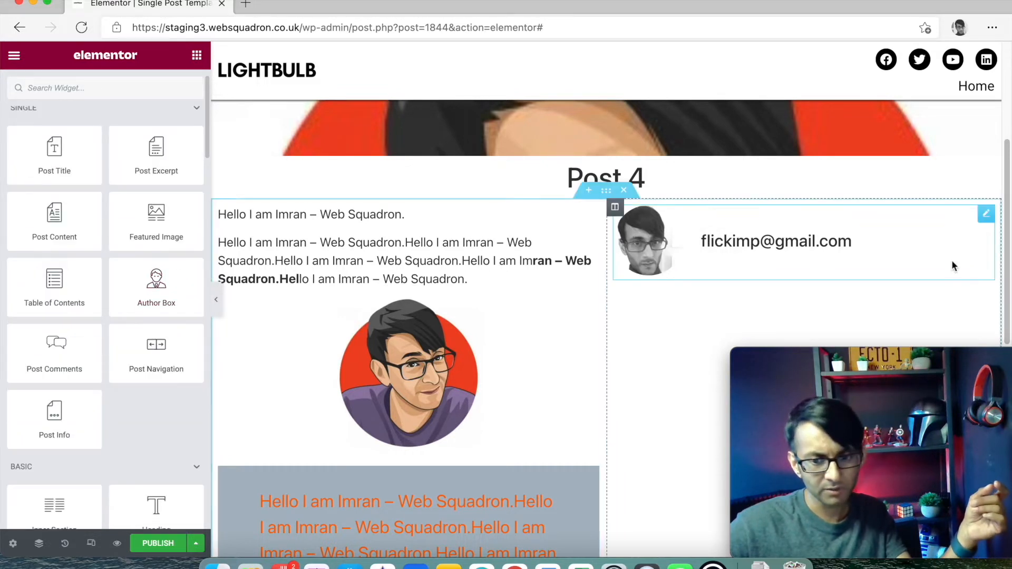
- Toggle the Author Box's Profile Picture and Display Name off and back on
{"action": "left_click", "coordinate": [969, 215]}
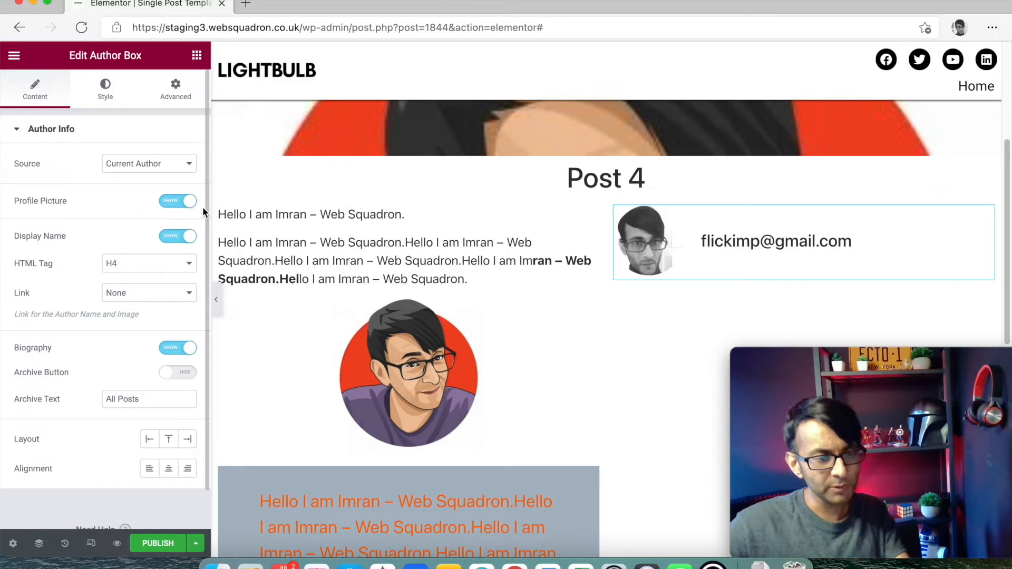
{"action": "left_click", "coordinate": [180, 202]}
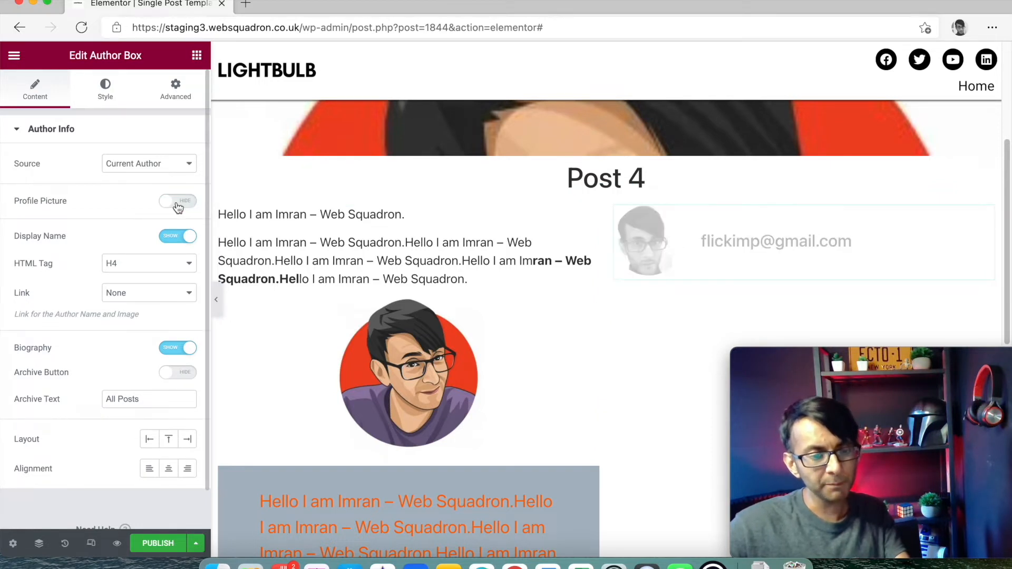
{"action": "left_click", "coordinate": [180, 203]}
{"action": "left_click", "coordinate": [178, 237]}
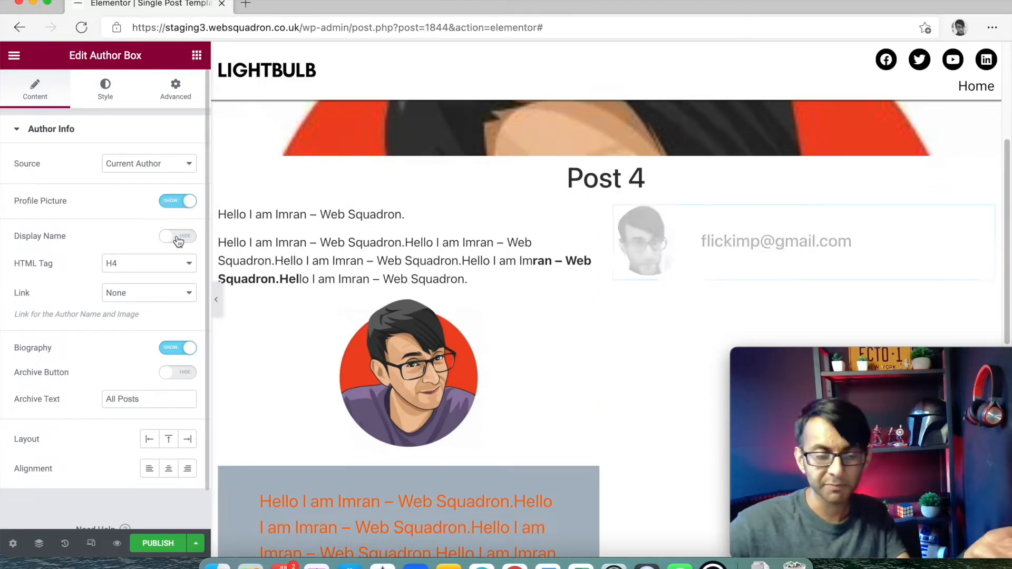
{"action": "left_click", "coordinate": [177, 237]}
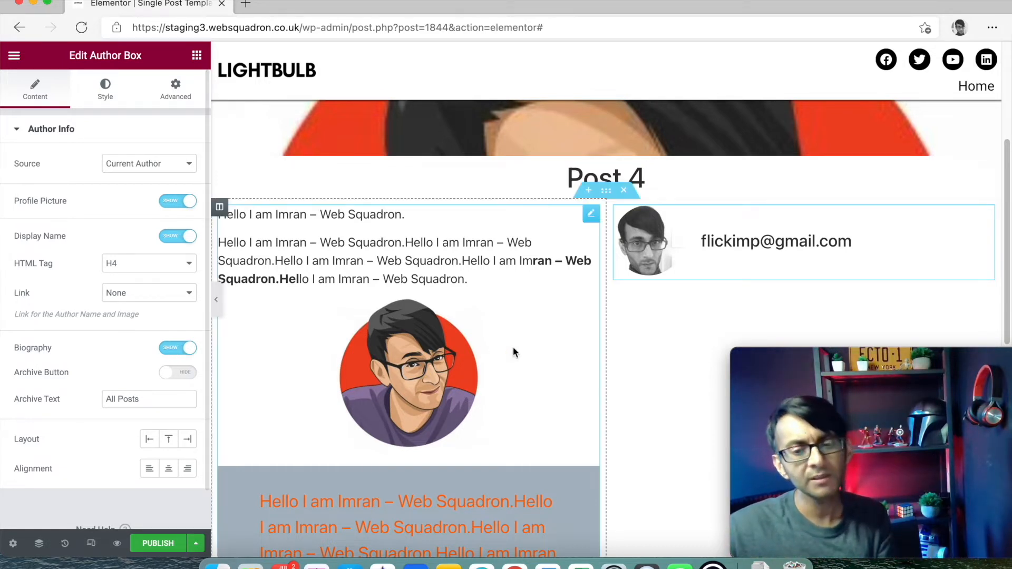
- Delete the existing Author Box from the right column
{"action": "right_click", "coordinate": [980, 237]}
{"action": "left_click_drag", "start_coordinate": [913, 357], "coordinate": [671, 354]}
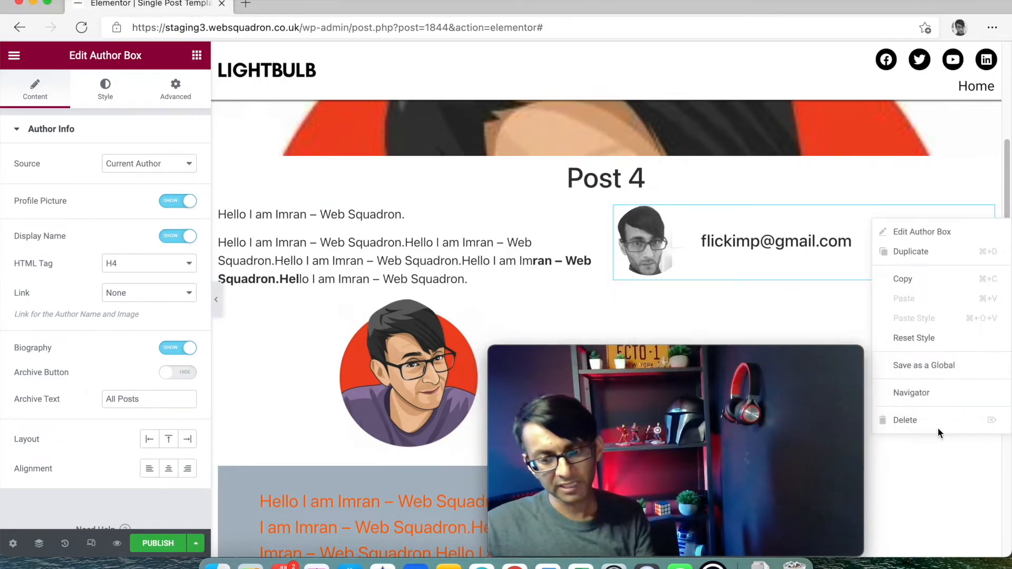
{"action": "left_click", "coordinate": [914, 421]}
{"action": "left_click_drag", "start_coordinate": [770, 354], "coordinate": [1011, 375]}
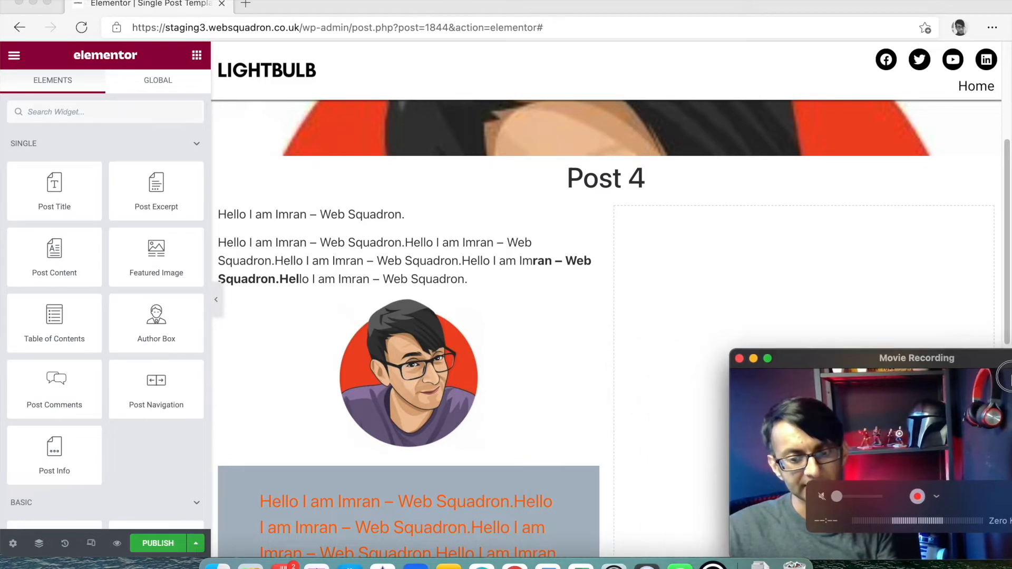
- Add a new Author Box with Display Name hidden, Layout Above and Alignment Center
{"action": "left_click_drag", "start_coordinate": [153, 322], "coordinate": [811, 237]}
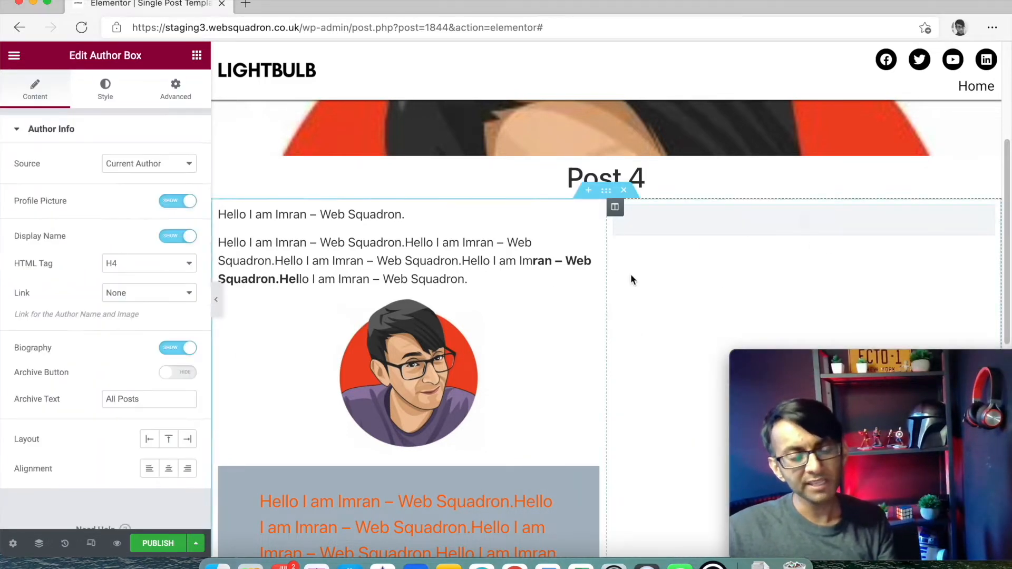
{"action": "left_click", "coordinate": [177, 237]}
{"action": "left_click", "coordinate": [170, 468]}
{"action": "left_click", "coordinate": [169, 440]}
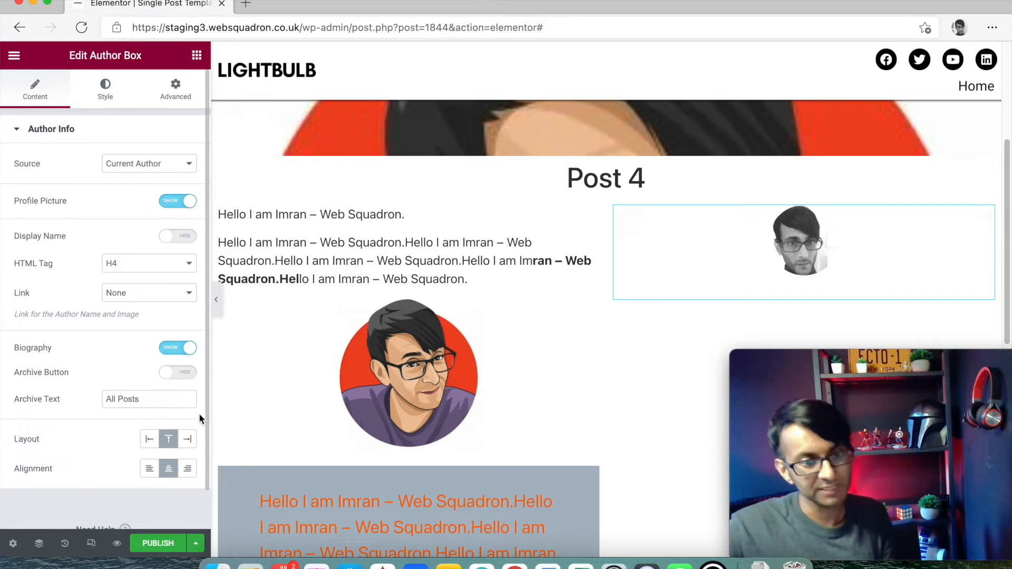
- Add a second Author Box below the first, then delete it
{"action": "left_click", "coordinate": [196, 55]}
{"action": "left_click_drag", "start_coordinate": [156, 319], "coordinate": [876, 318]}
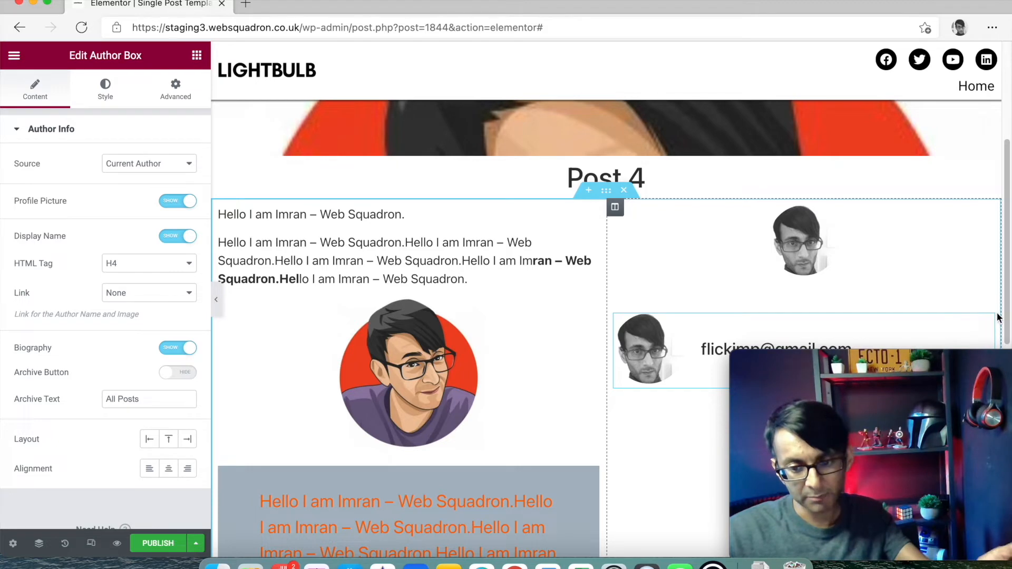
{"action": "right_click", "coordinate": [950, 345]}
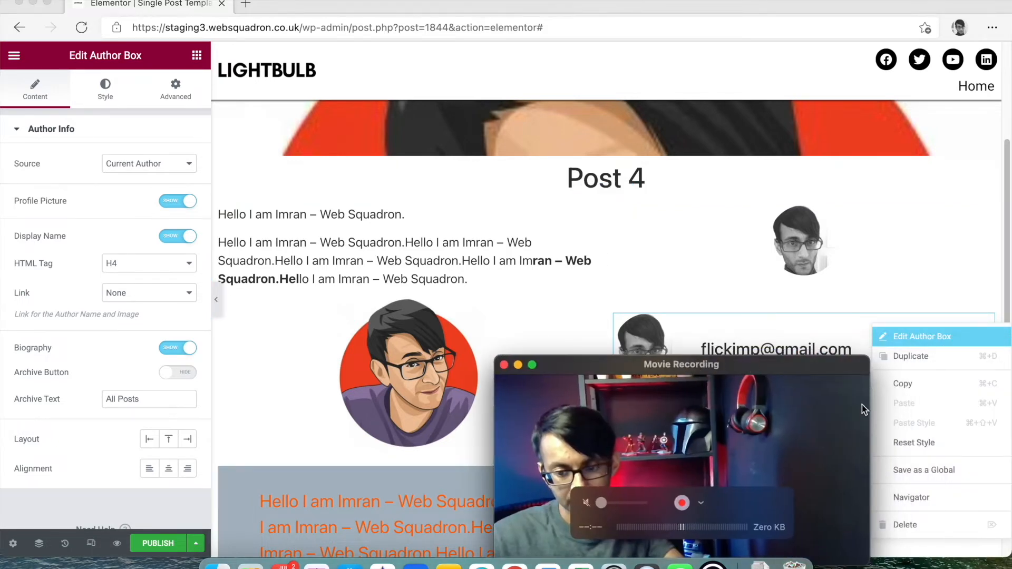
{"action": "left_click", "coordinate": [932, 523]}
{"action": "left_click_drag", "start_coordinate": [748, 367], "coordinate": [990, 366]}
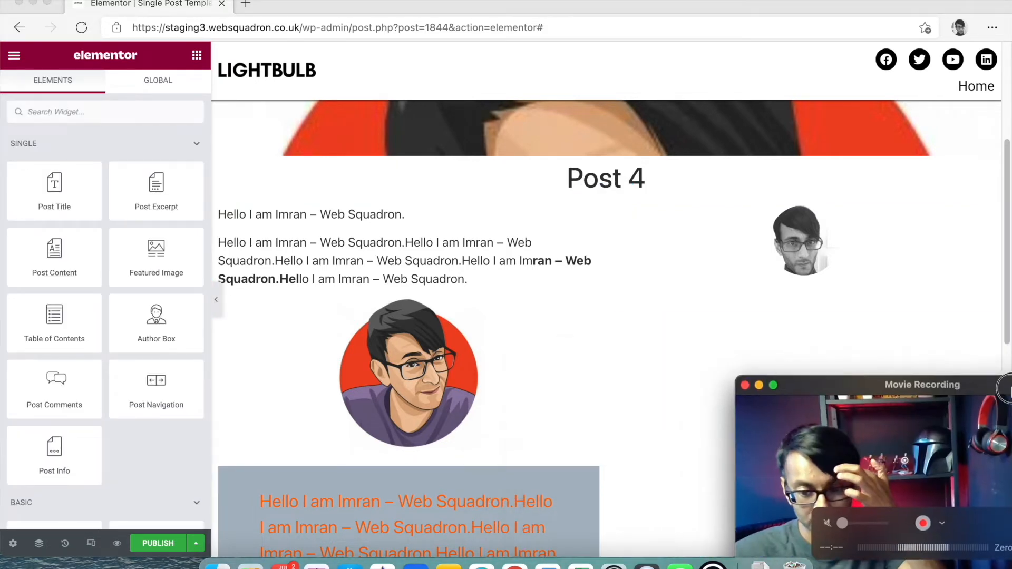
{"action": "left_click", "coordinate": [799, 301]}
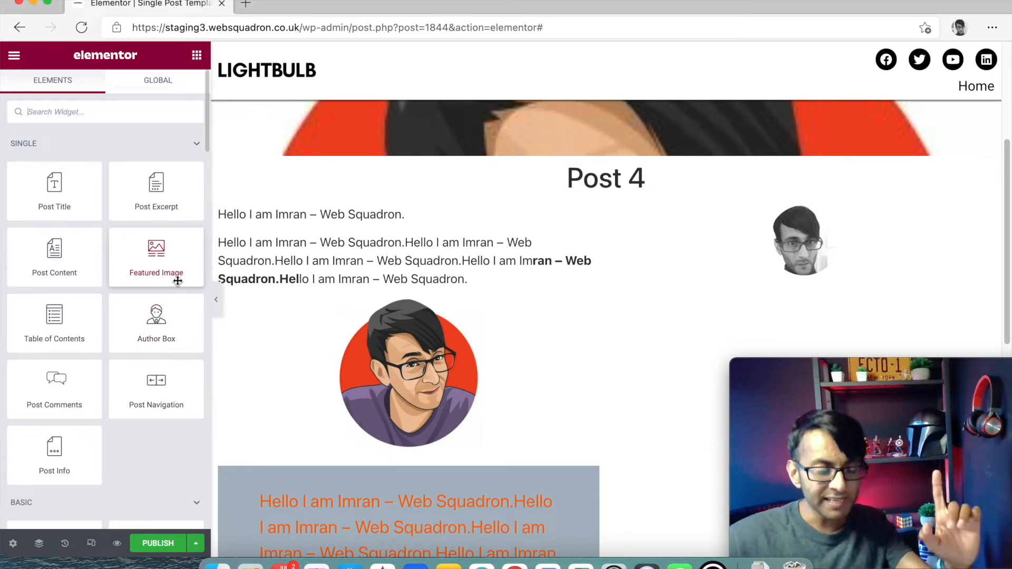
{"action": "left_click_drag", "start_coordinate": [54, 395], "coordinate": [864, 282]}
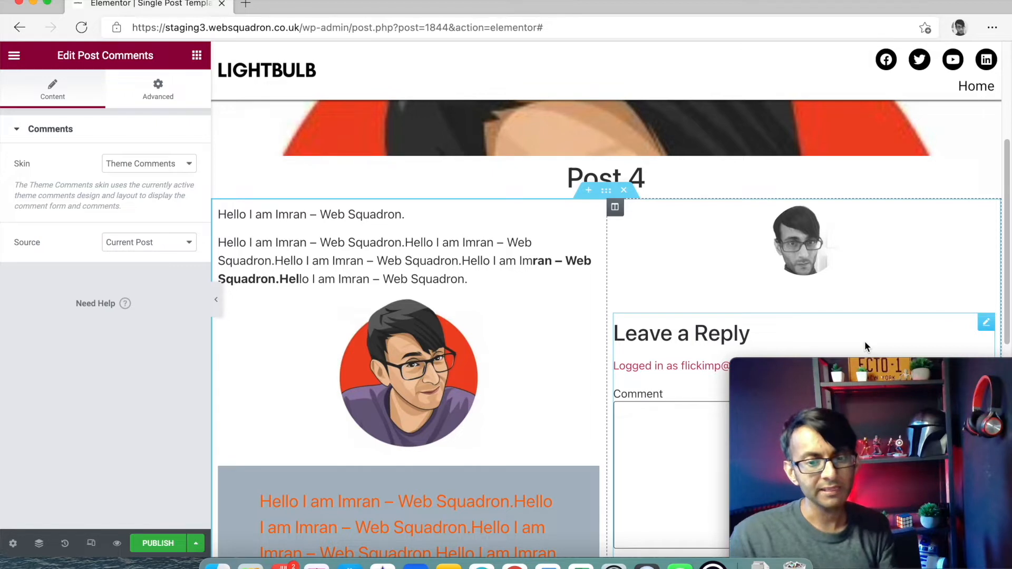
{"action": "scroll", "coordinate": [833, 316], "scroll_direction": "down", "scroll_amount": 10}
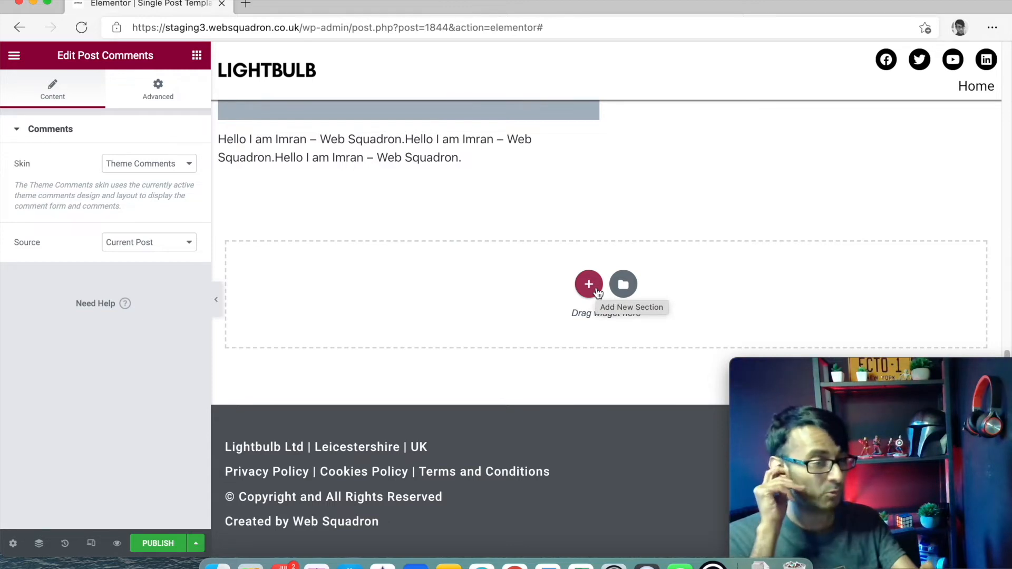
{"action": "scroll", "coordinate": [822, 213], "scroll_direction": "up", "scroll_amount": 6}
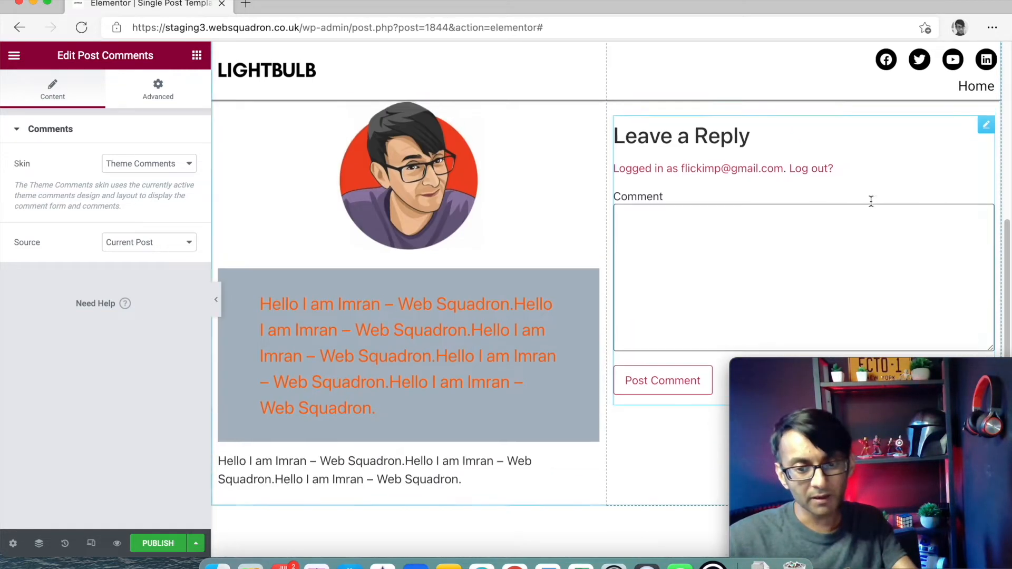
{"action": "right_click", "coordinate": [981, 159]}
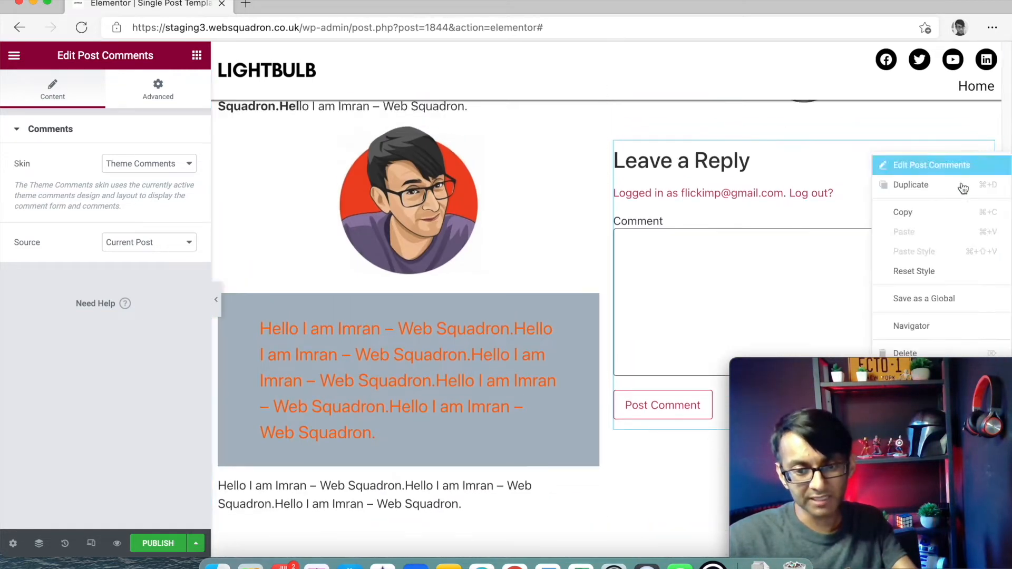
{"action": "left_click", "coordinate": [937, 354]}
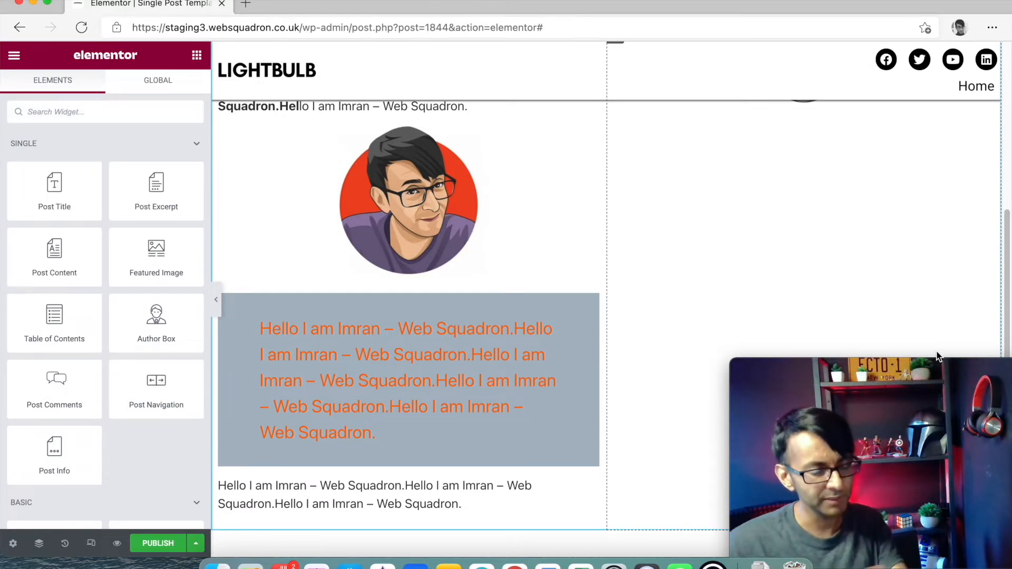
- Add Post Info to the right column and change its Time item to Custom
{"action": "left_click_drag", "start_coordinate": [50, 457], "coordinate": [901, 261]}
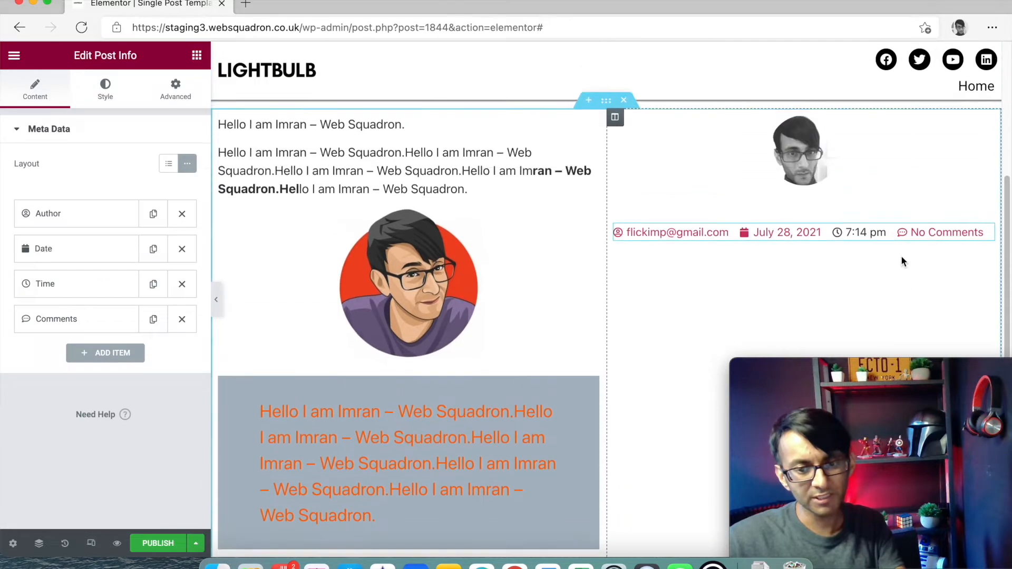
{"action": "scroll", "coordinate": [901, 260], "scroll_direction": "up", "scroll_amount": 1}
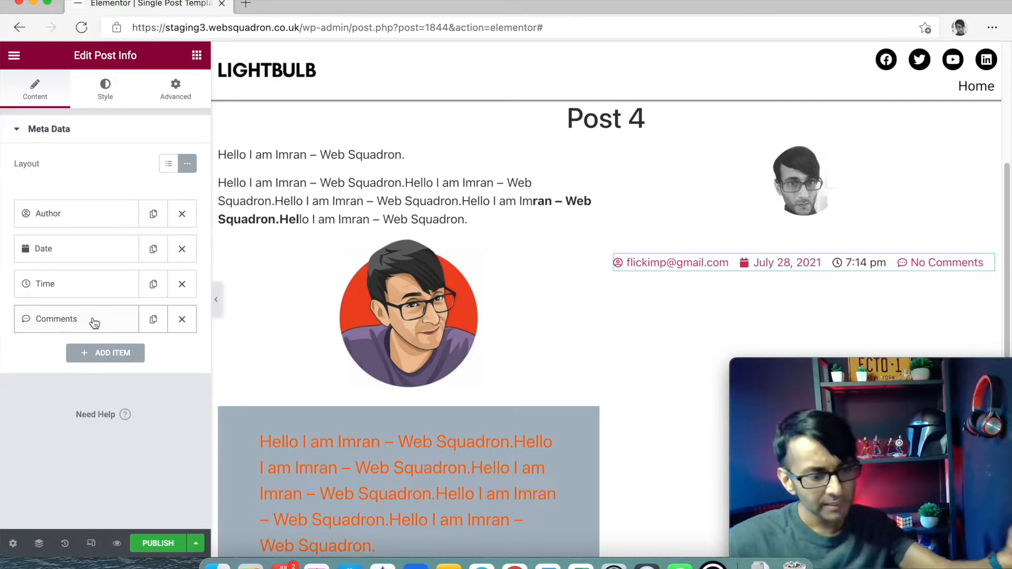
{"action": "left_click", "coordinate": [95, 292]}
{"action": "left_click", "coordinate": [154, 317]}
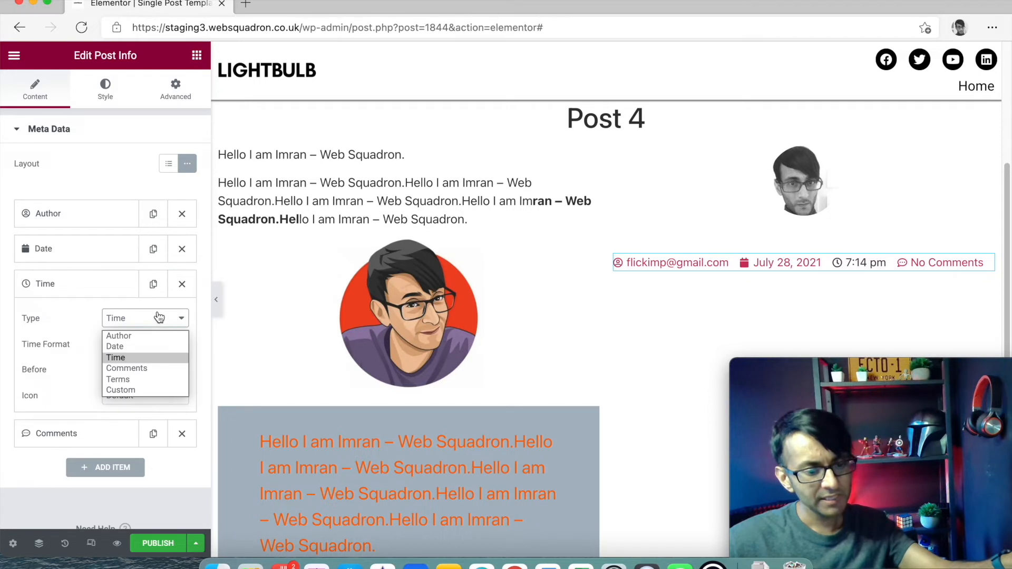
{"action": "left_click", "coordinate": [157, 390]}
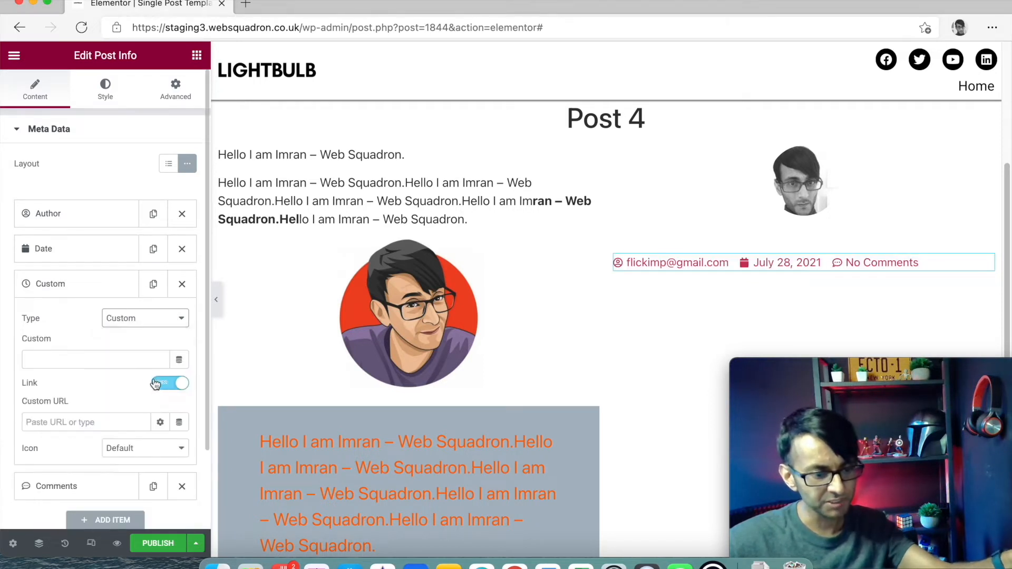
- Open the Dynamic Tags list for the Custom item's value
{"action": "left_click", "coordinate": [179, 360]}
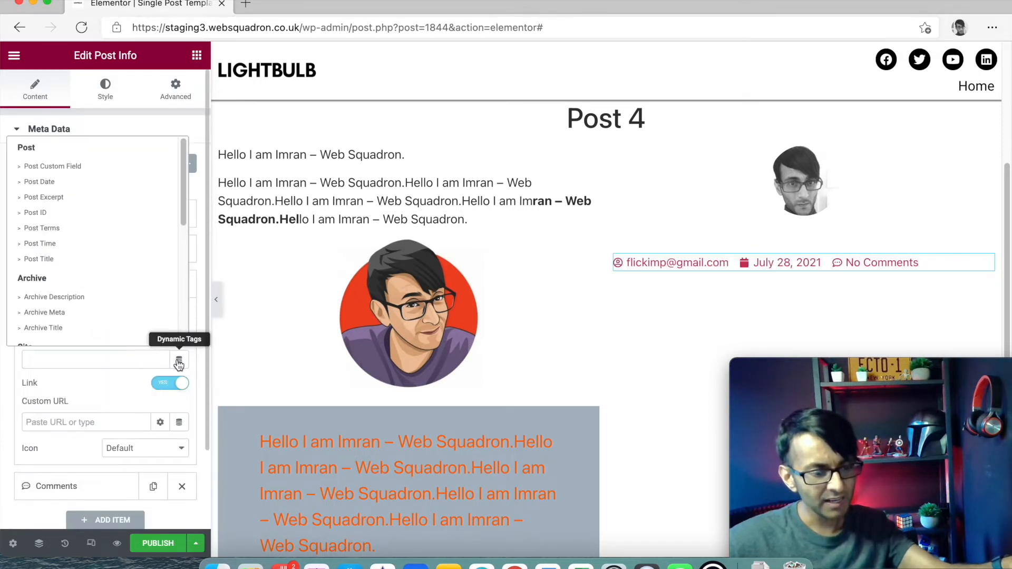
{"action": "scroll", "coordinate": [94, 277], "scroll_direction": "down", "scroll_amount": 10}
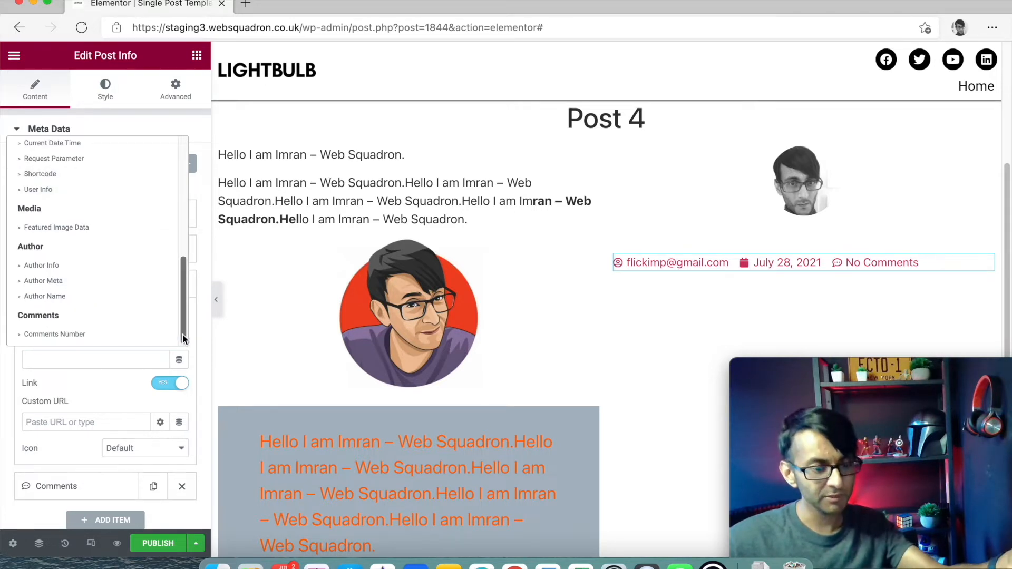
{"action": "left_click", "coordinate": [193, 321]}
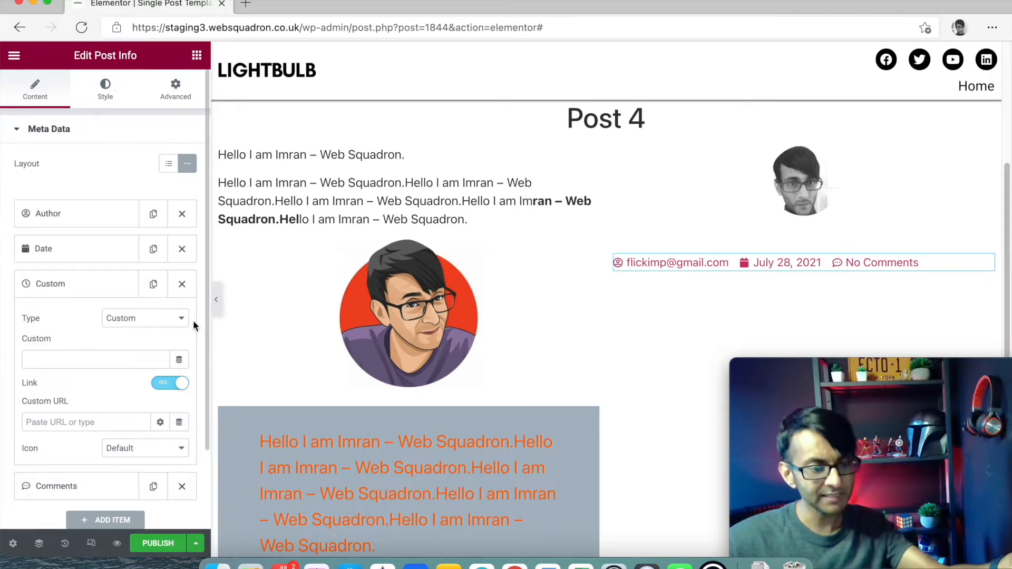
{"action": "left_click", "coordinate": [179, 361]}
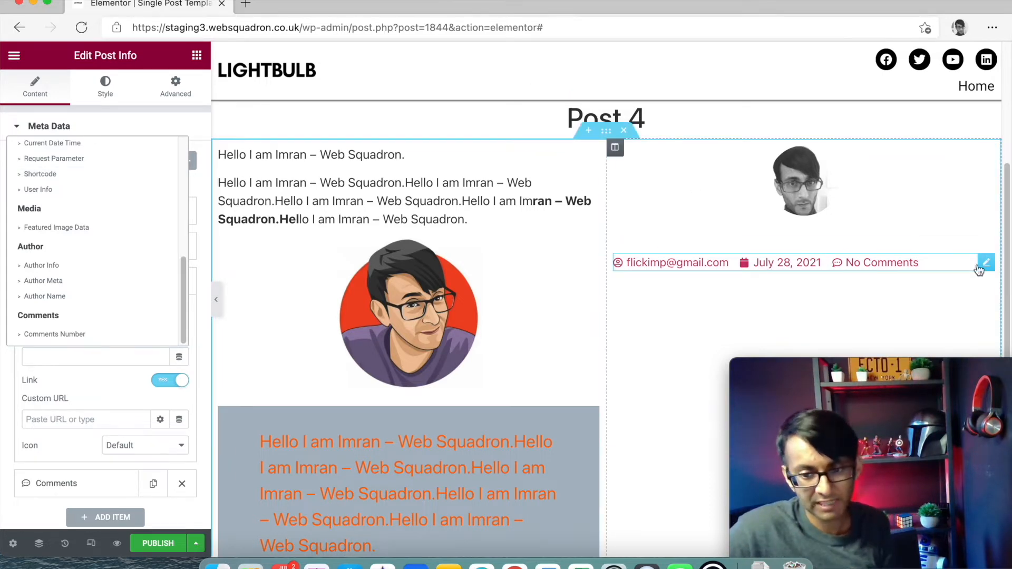
- Delete the Post Info widget from the sidebar
{"action": "right_click", "coordinate": [875, 265]}
{"action": "left_click_drag", "start_coordinate": [911, 368], "coordinate": [633, 348]}
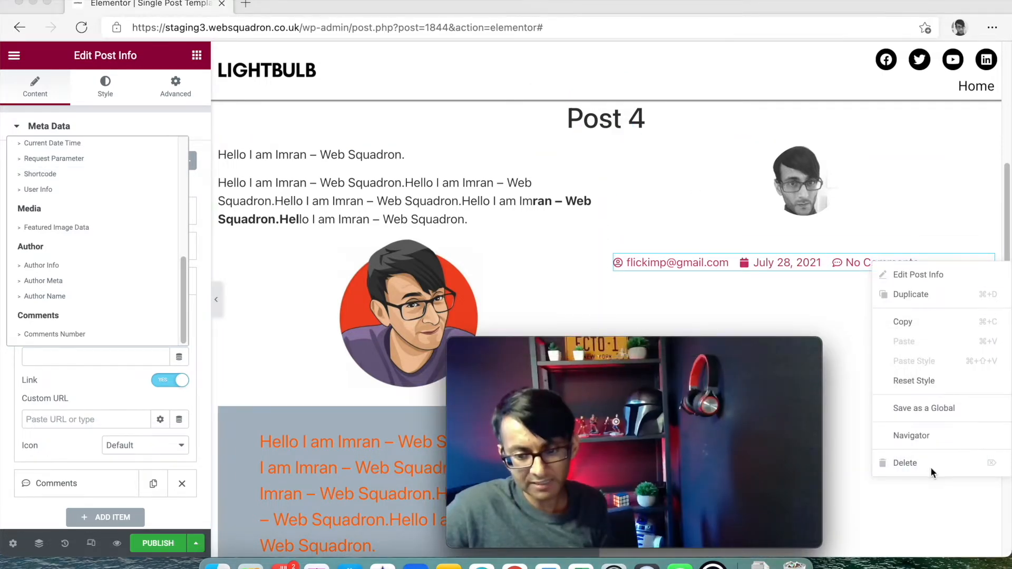
{"action": "left_click", "coordinate": [912, 463]}
{"action": "left_click_drag", "start_coordinate": [744, 349], "coordinate": [1007, 372]}
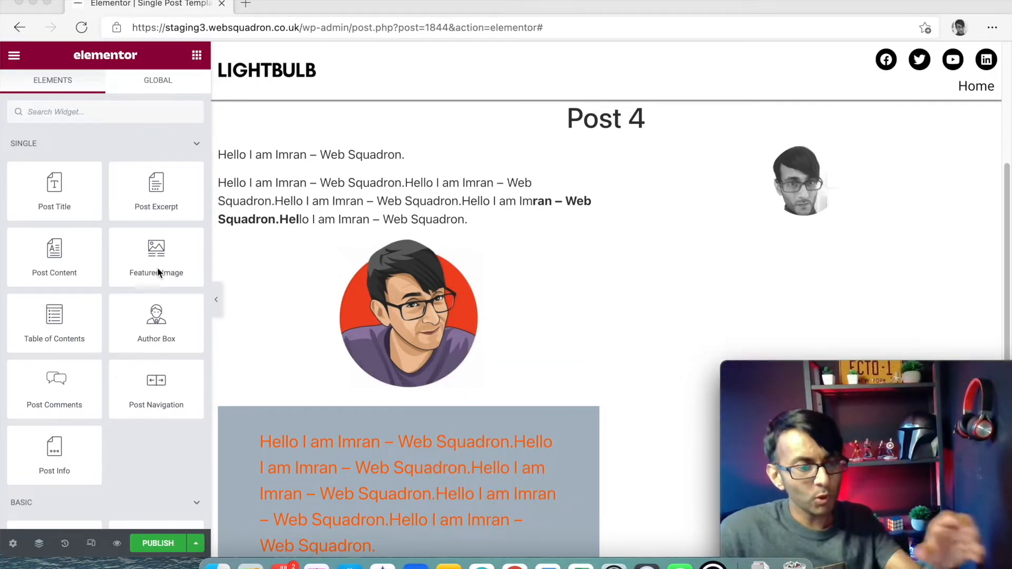
{"action": "left_click", "coordinate": [158, 448]}
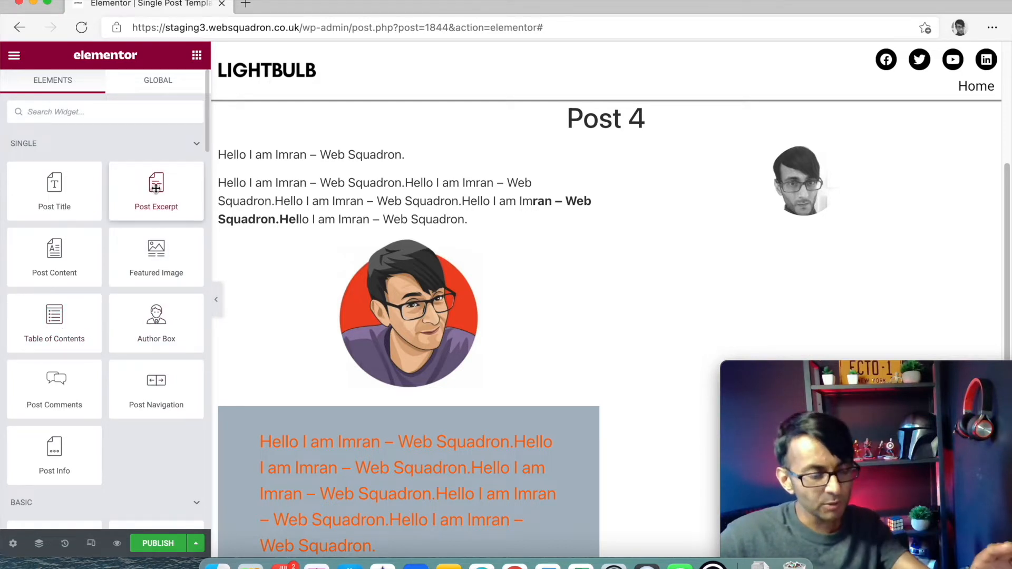
- Add a Post Excerpt to the sidebar, then delete it
{"action": "left_click_drag", "start_coordinate": [154, 191], "coordinate": [722, 214]}
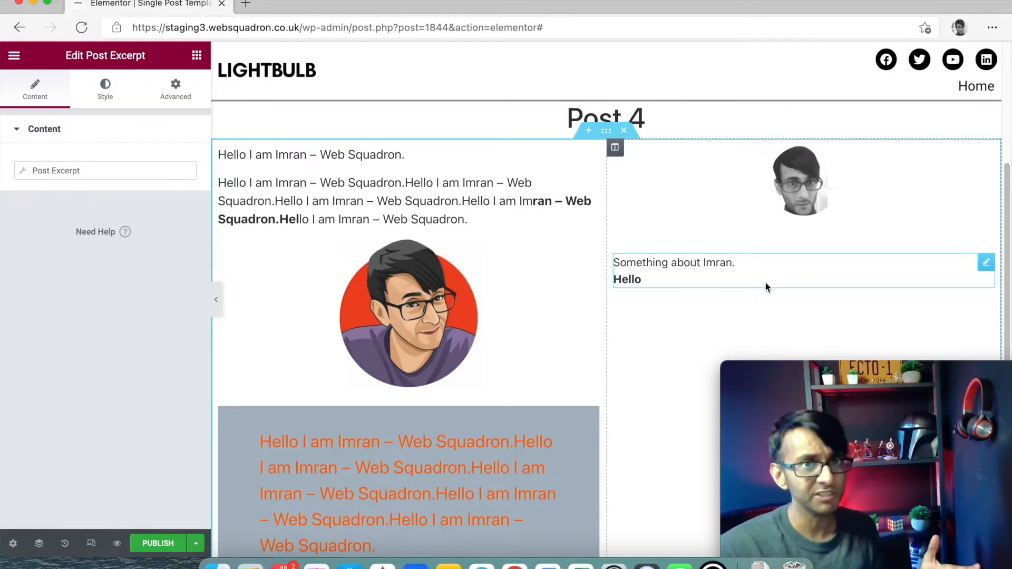
{"action": "right_click", "coordinate": [983, 262]}
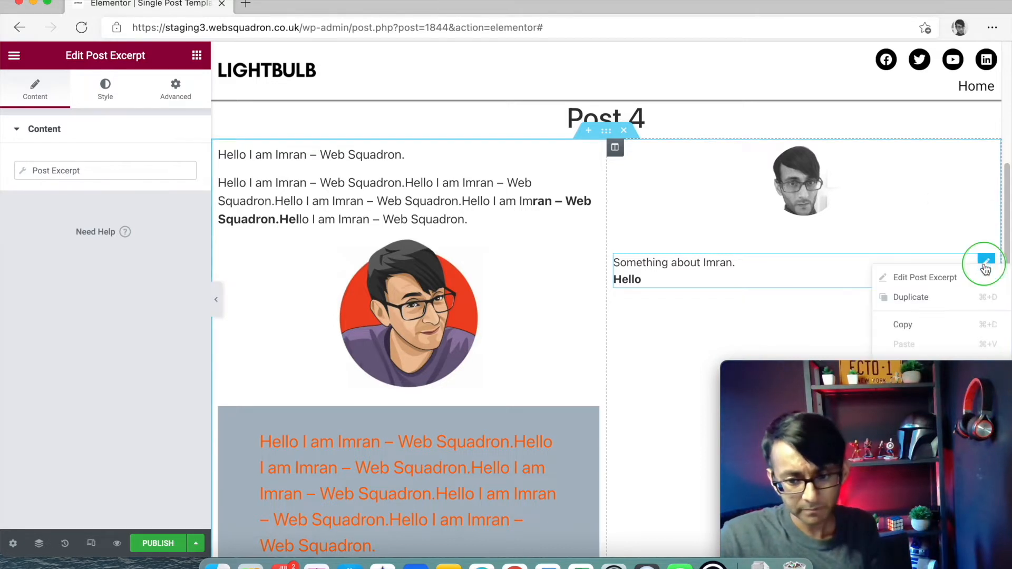
{"action": "left_click_drag", "start_coordinate": [941, 364], "coordinate": [703, 374]}
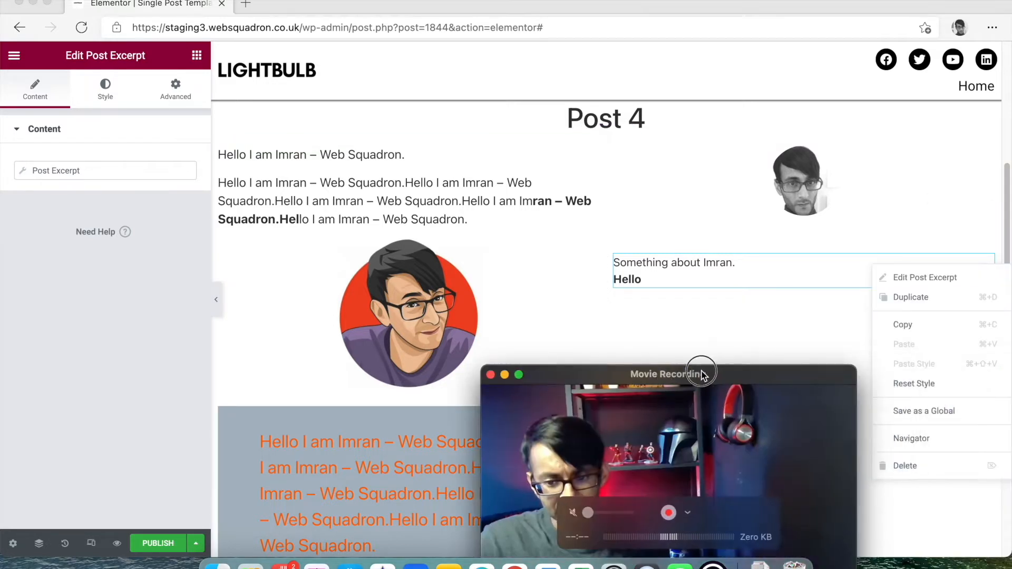
{"action": "left_click", "coordinate": [915, 466]}
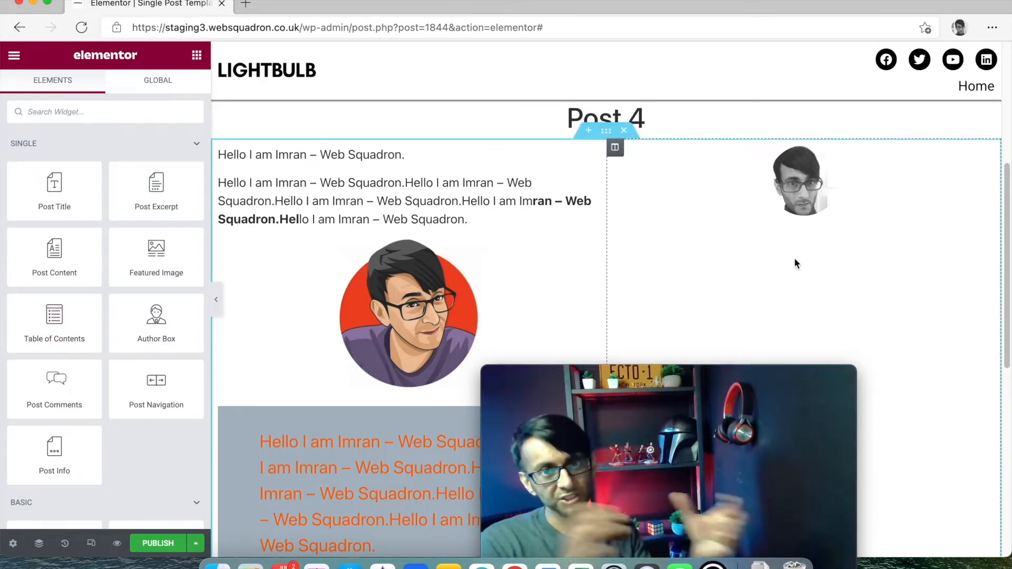
- Widen the content column and set the post section's boxed width to 1000
{"action": "left_click_drag", "start_coordinate": [606, 264], "coordinate": [739, 271]}
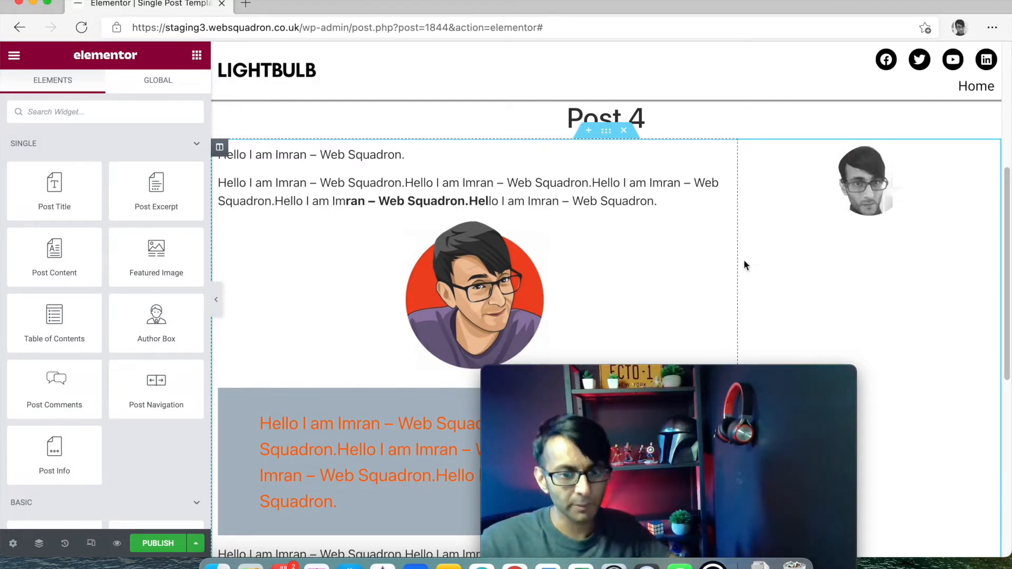
{"action": "left_click", "coordinate": [607, 131]}
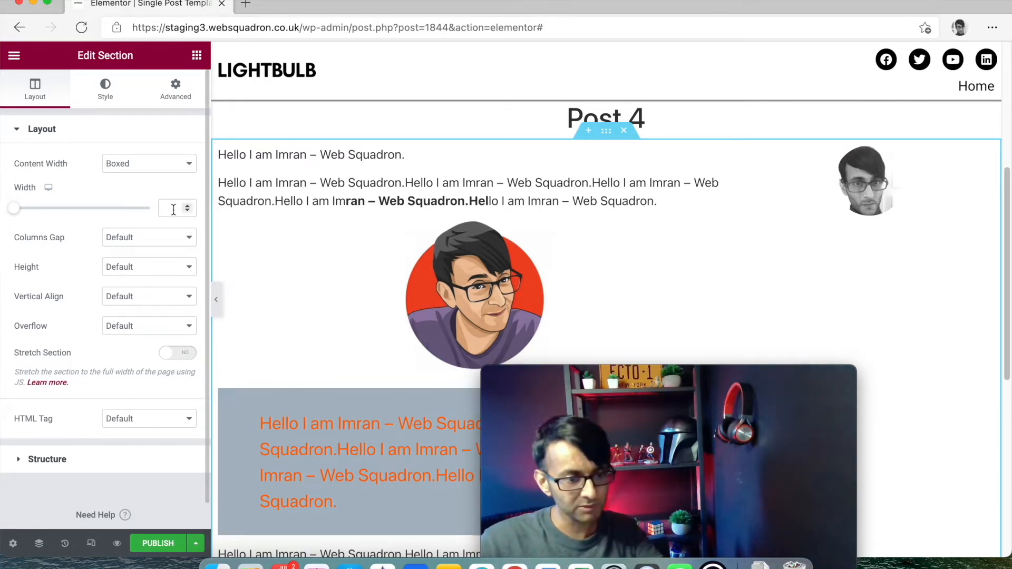
{"action": "type", "text": "1000"}
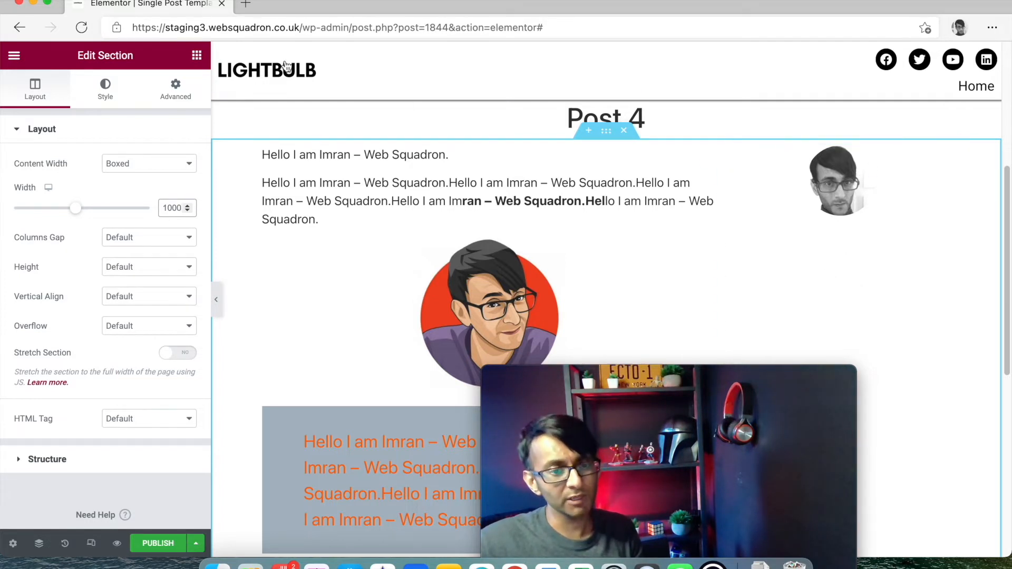
{"action": "left_click", "coordinate": [197, 55]}
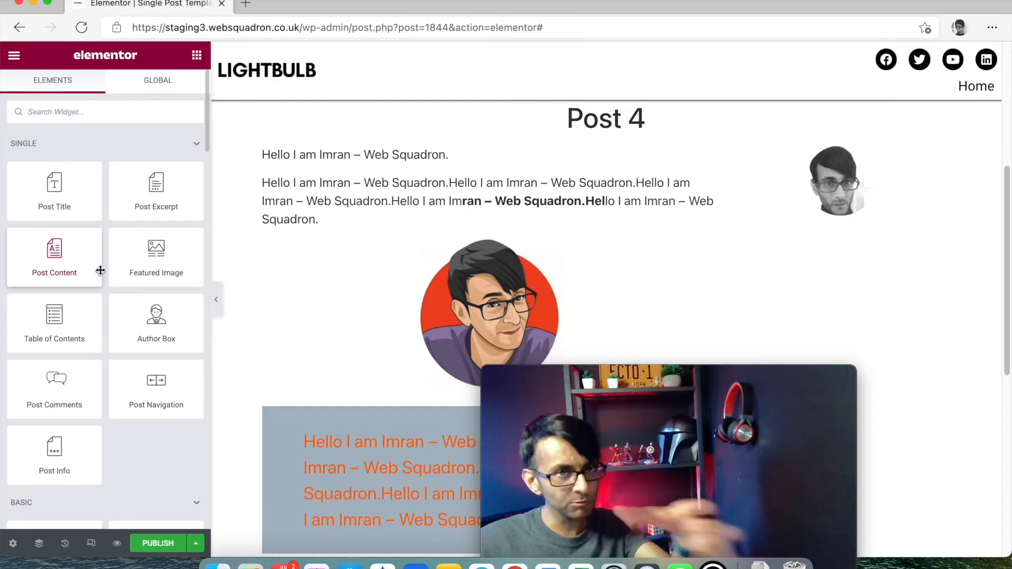
- Add Share Buttons under the author photo and make the new fourth button WhatsApp
{"action": "type", "text": "socia"}
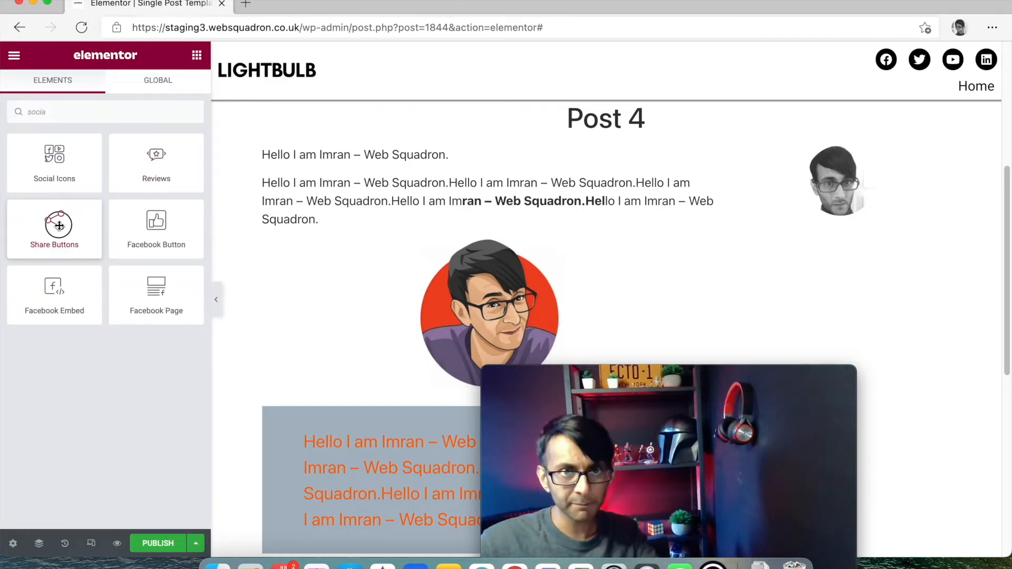
{"action": "left_click_drag", "start_coordinate": [59, 226], "coordinate": [853, 230]}
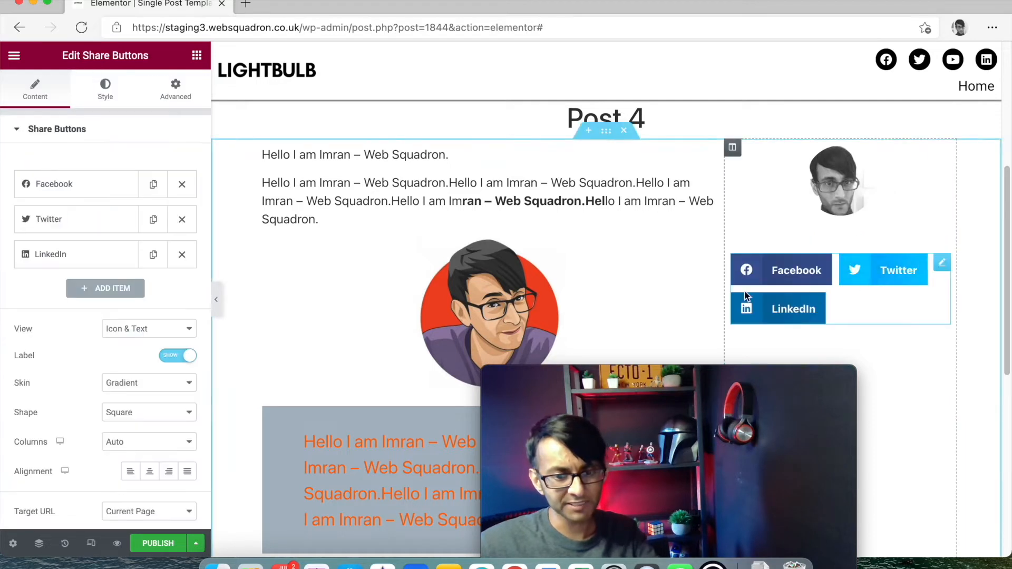
{"action": "left_click", "coordinate": [103, 288]}
{"action": "left_click", "coordinate": [94, 295]}
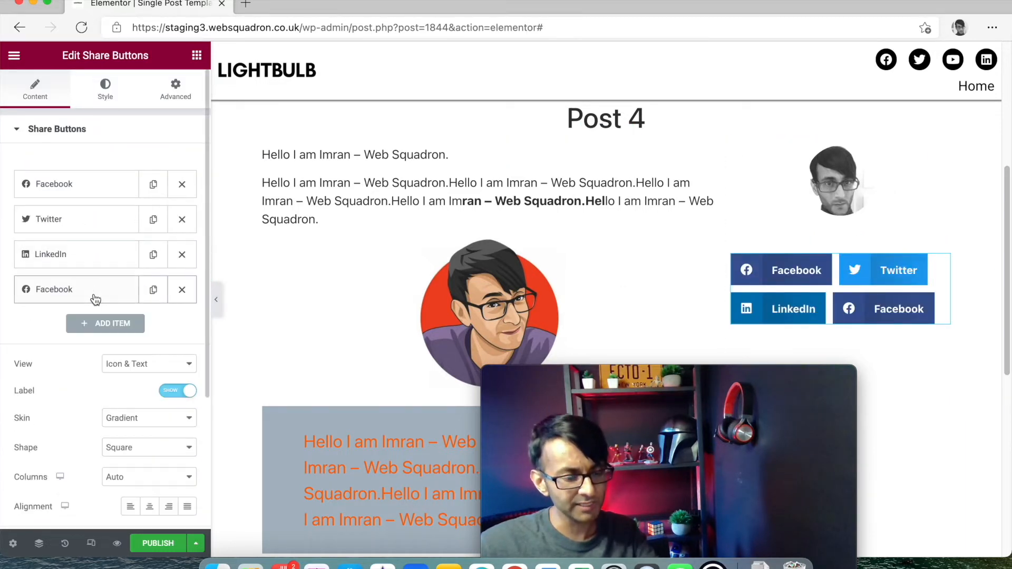
{"action": "left_click", "coordinate": [106, 298]}
{"action": "left_click", "coordinate": [153, 323]}
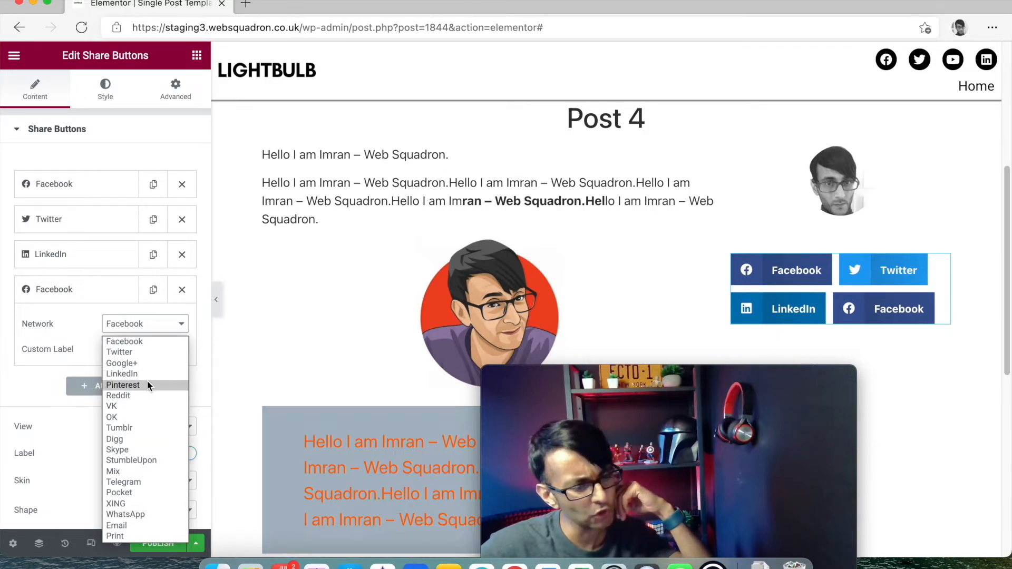
{"action": "left_click", "coordinate": [150, 516]}
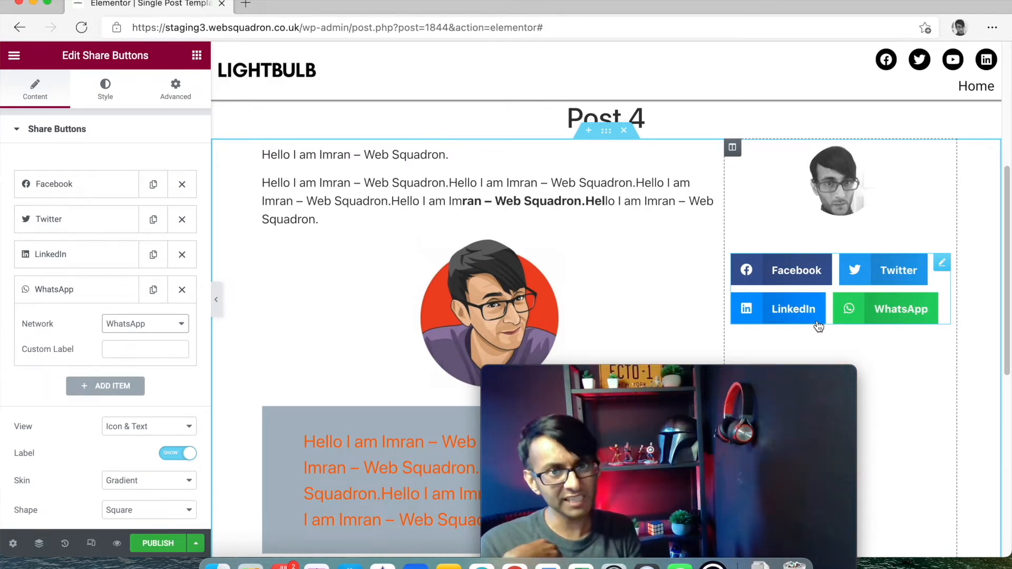
- Add Social Icons above the share buttons and set their shape to Circle
{"action": "left_click", "coordinate": [196, 55]}
{"action": "type", "text": "socia"}
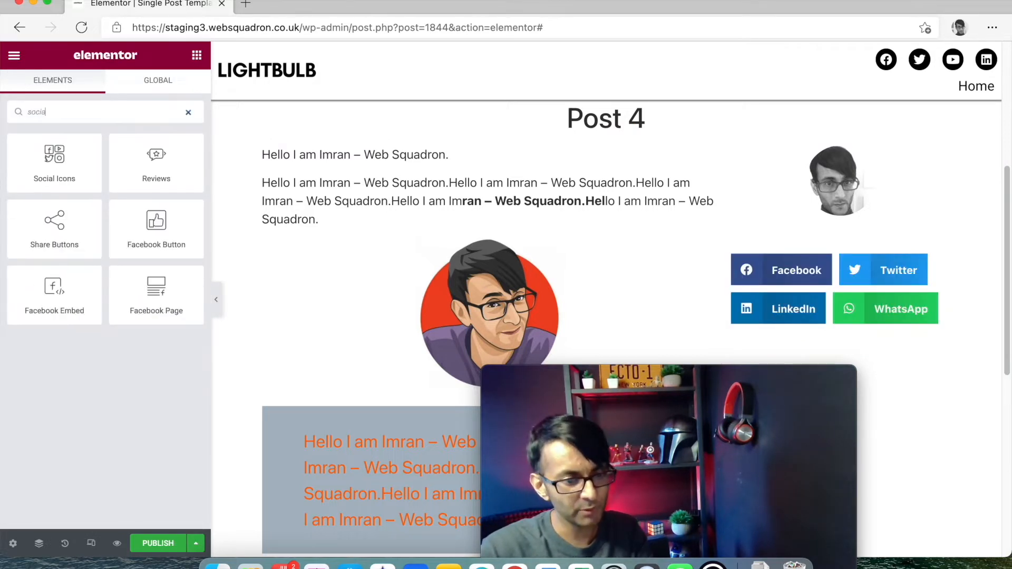
{"action": "left_click_drag", "start_coordinate": [54, 158], "coordinate": [874, 226]}
{"action": "left_click", "coordinate": [151, 321]}
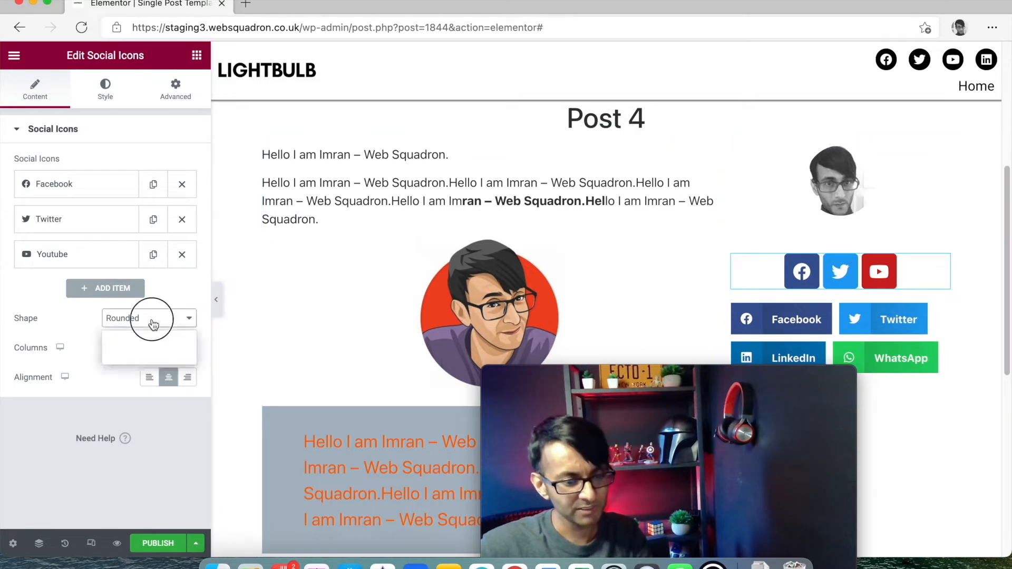
{"action": "left_click", "coordinate": [150, 357]}
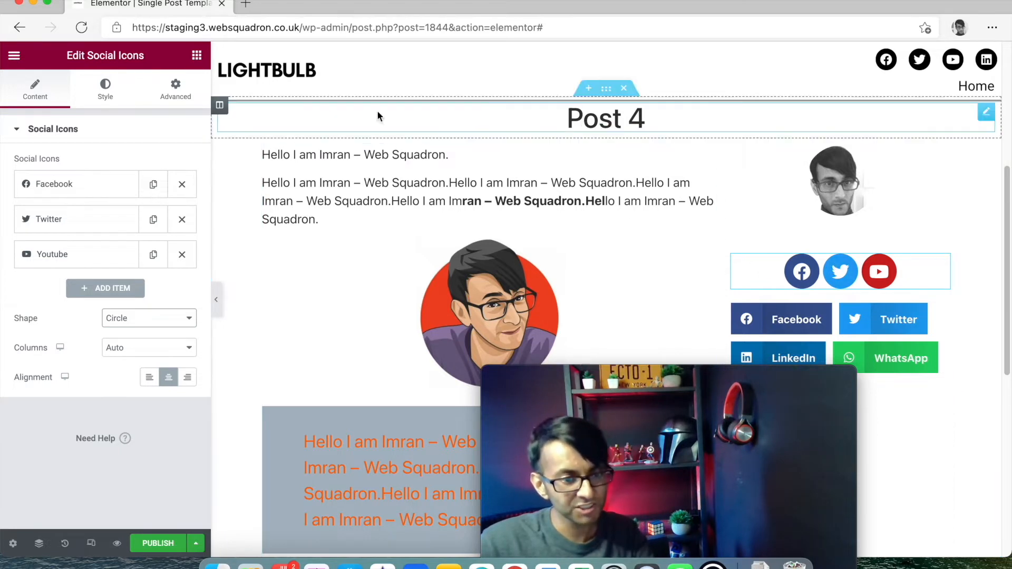
{"action": "left_click", "coordinate": [196, 55]}
{"action": "scroll", "coordinate": [129, 275], "scroll_direction": "down", "scroll_amount": 5}
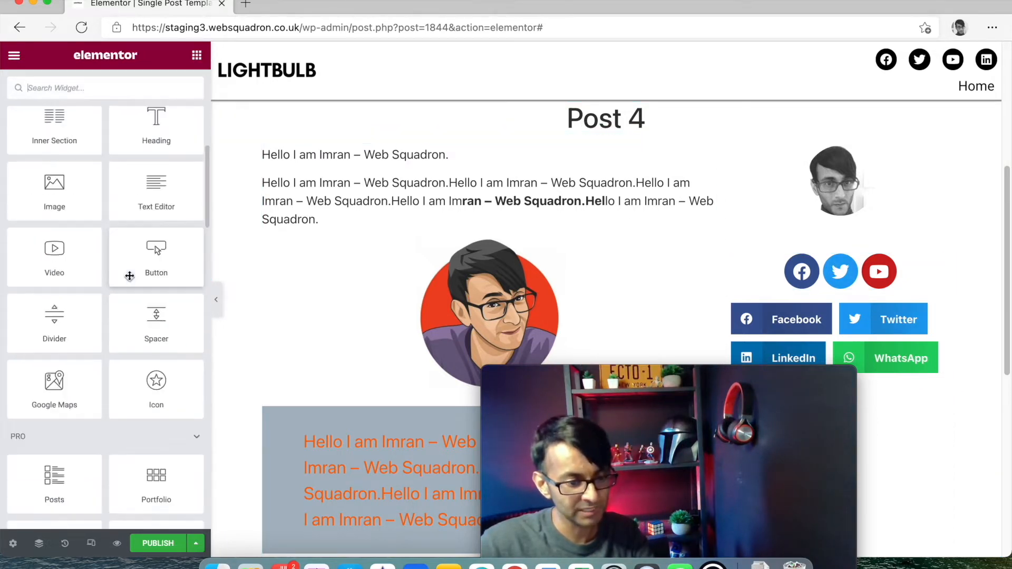
- Add a centred H6 heading titled 'Share' below the social icons
{"action": "scroll", "coordinate": [129, 276], "scroll_direction": "down", "scroll_amount": 5}
{"action": "scroll", "coordinate": [160, 268], "scroll_direction": "up", "scroll_amount": 3}
{"action": "scroll", "coordinate": [168, 233], "scroll_direction": "up", "scroll_amount": 4}
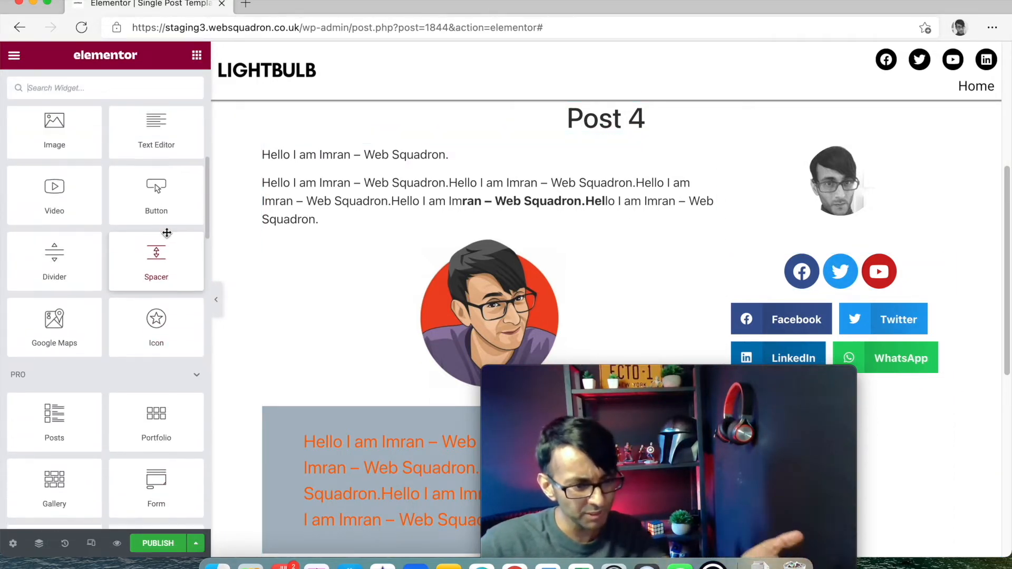
{"action": "left_click_drag", "start_coordinate": [203, 126], "coordinate": [849, 288]}
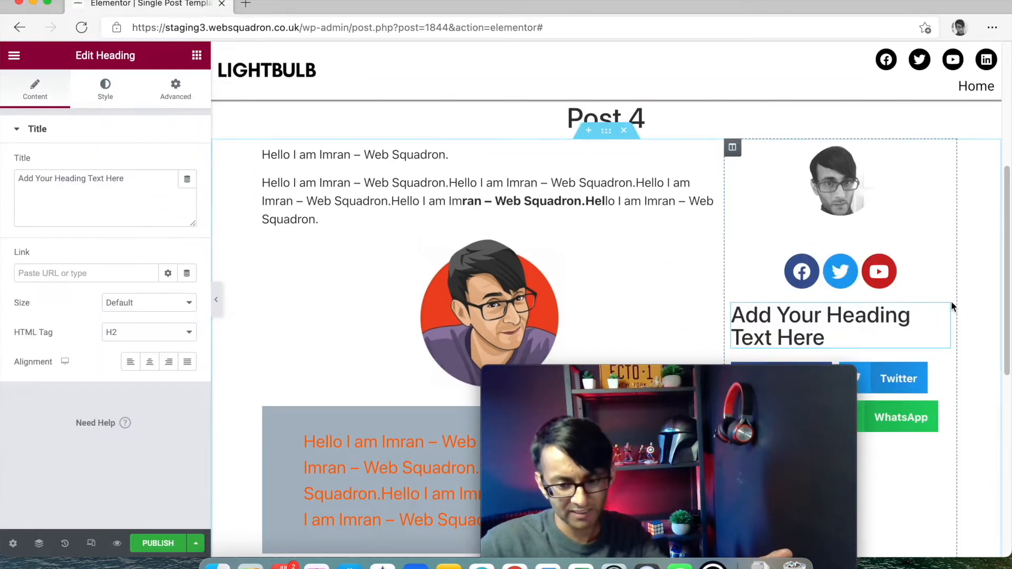
{"action": "type", "text": "Share"}
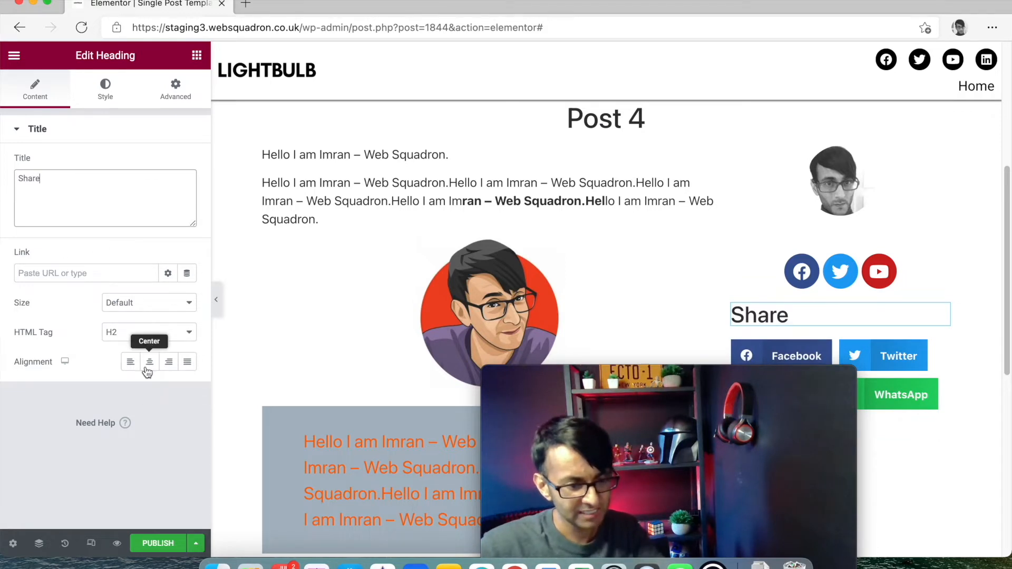
{"action": "left_click", "coordinate": [147, 372]}
{"action": "left_click", "coordinate": [141, 332]}
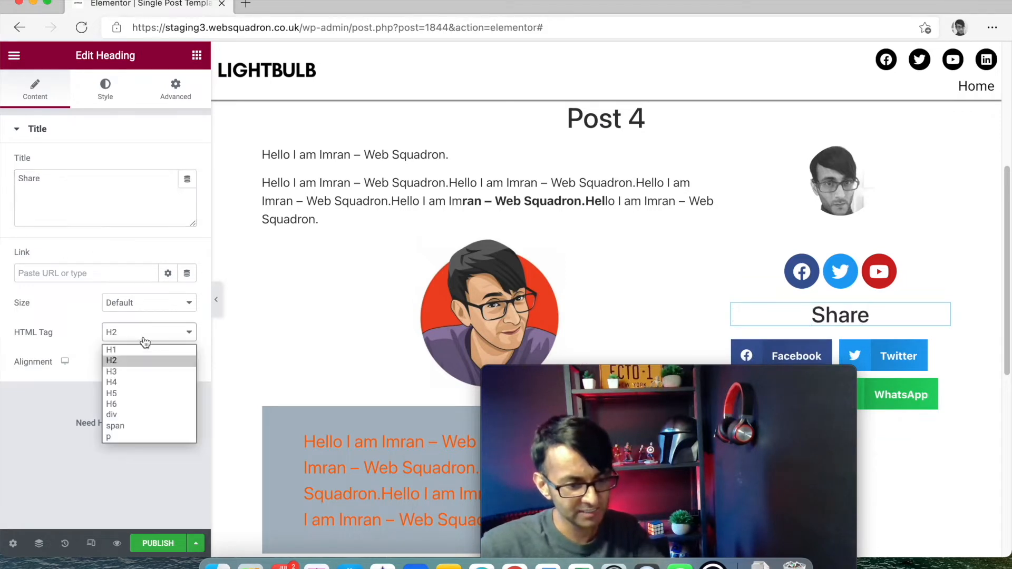
{"action": "left_click", "coordinate": [146, 411]}
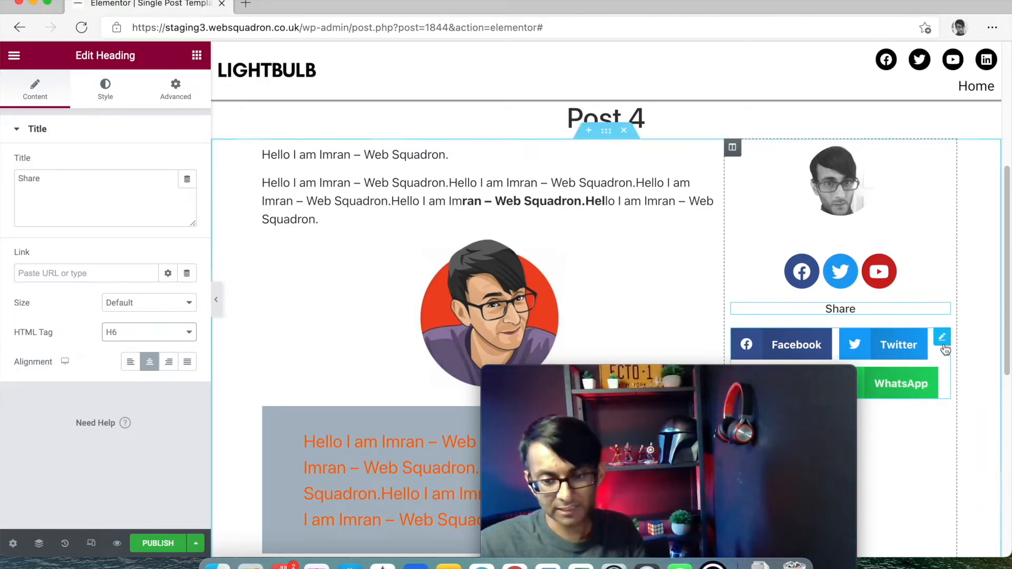
{"action": "left_click_drag", "start_coordinate": [840, 395], "coordinate": [586, 335]}
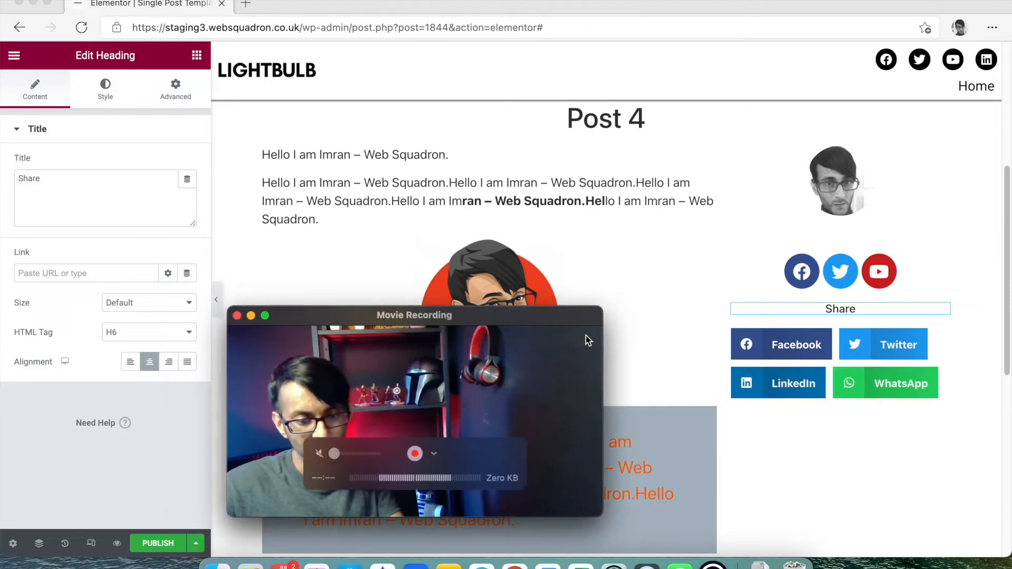
- Make the share buttons pill-shaped and centre them
{"action": "left_click", "coordinate": [954, 347]}
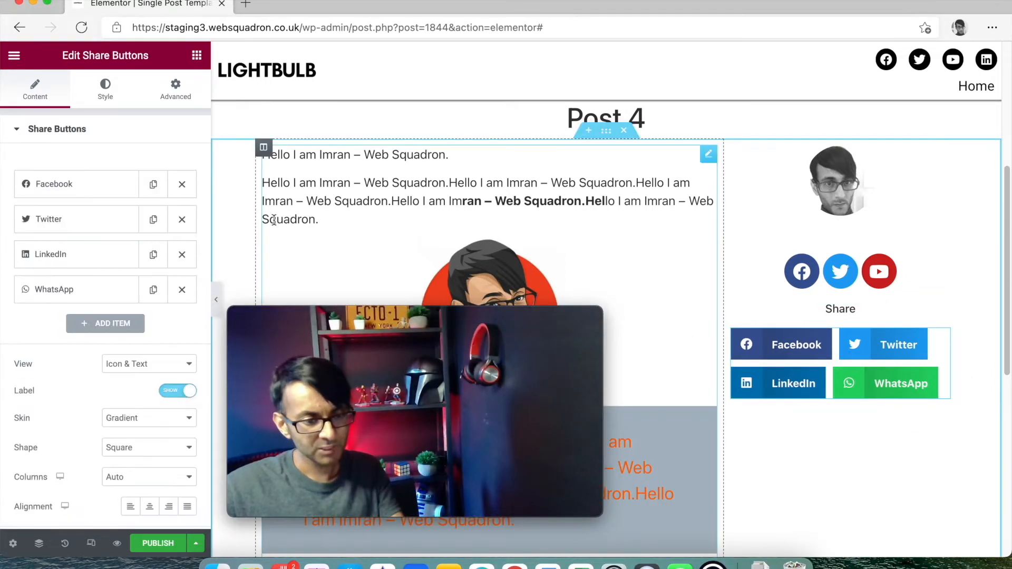
{"action": "scroll", "coordinate": [141, 422], "scroll_direction": "down", "scroll_amount": 1}
{"action": "left_click", "coordinate": [147, 449]}
{"action": "left_click", "coordinate": [149, 472]}
{"action": "left_click", "coordinate": [154, 442]}
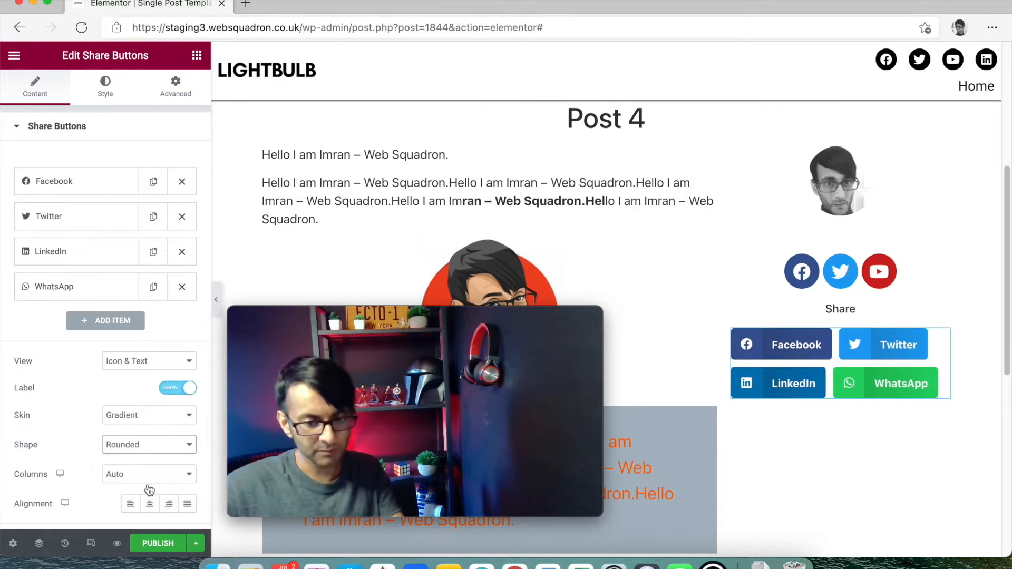
{"action": "left_click", "coordinate": [150, 490]}
{"action": "left_click", "coordinate": [151, 509]}
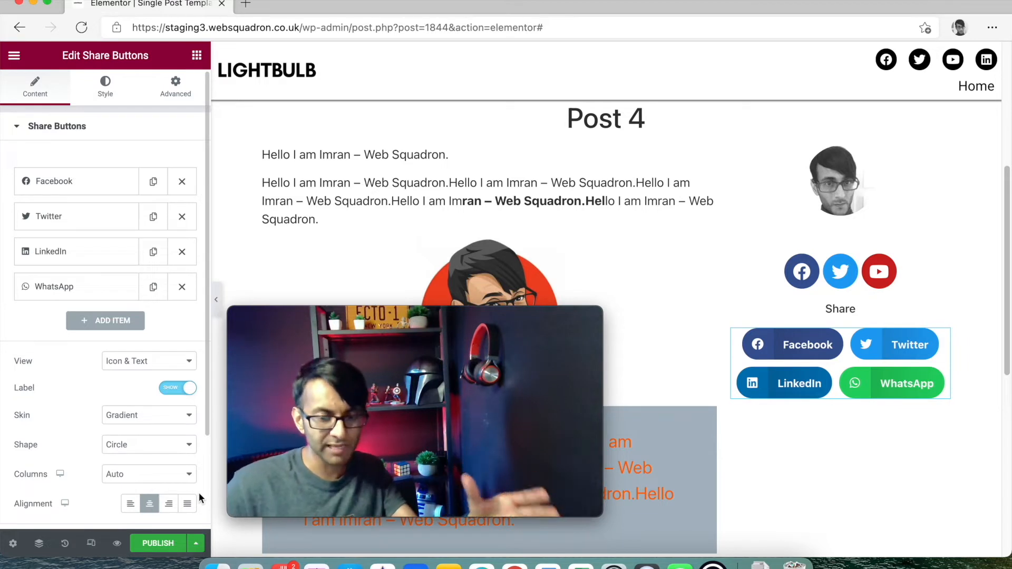
- Review the share button skin choices, keeping Gradient, and select the sidebar column
{"action": "left_click", "coordinate": [160, 419]}
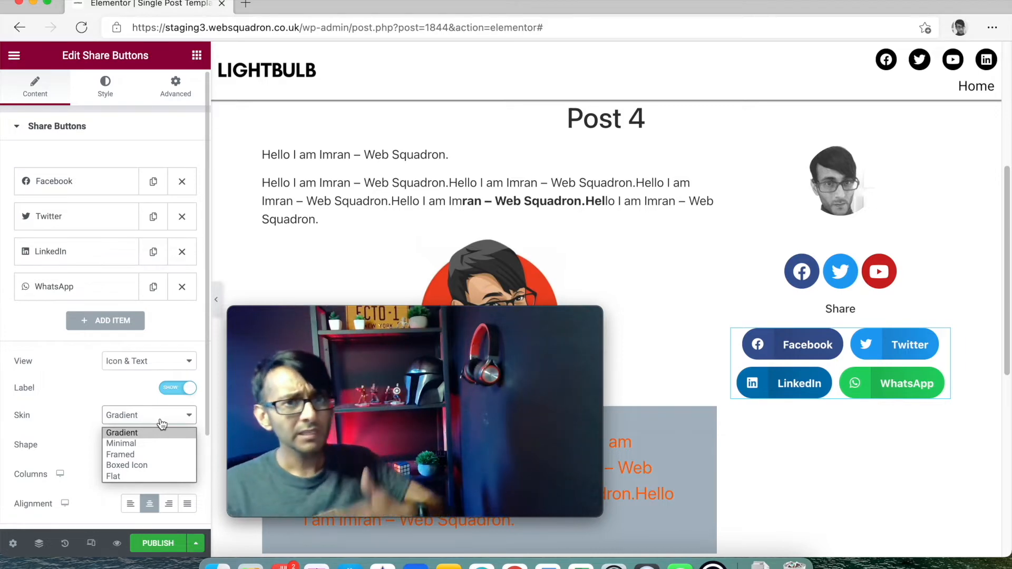
{"action": "mouse_move", "coordinate": [543, 386]}
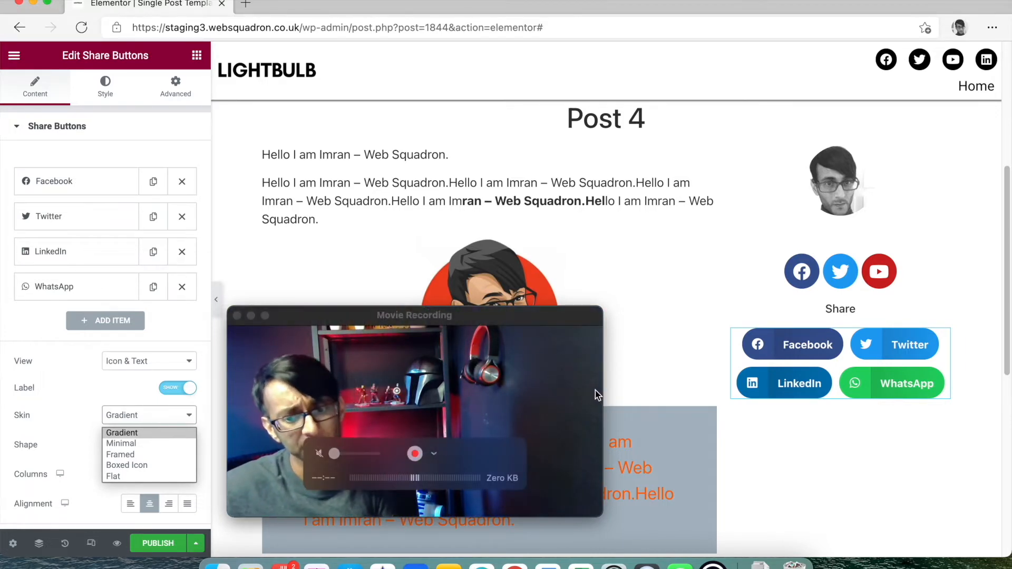
{"action": "left_click_drag", "start_coordinate": [437, 315], "coordinate": [429, 153]}
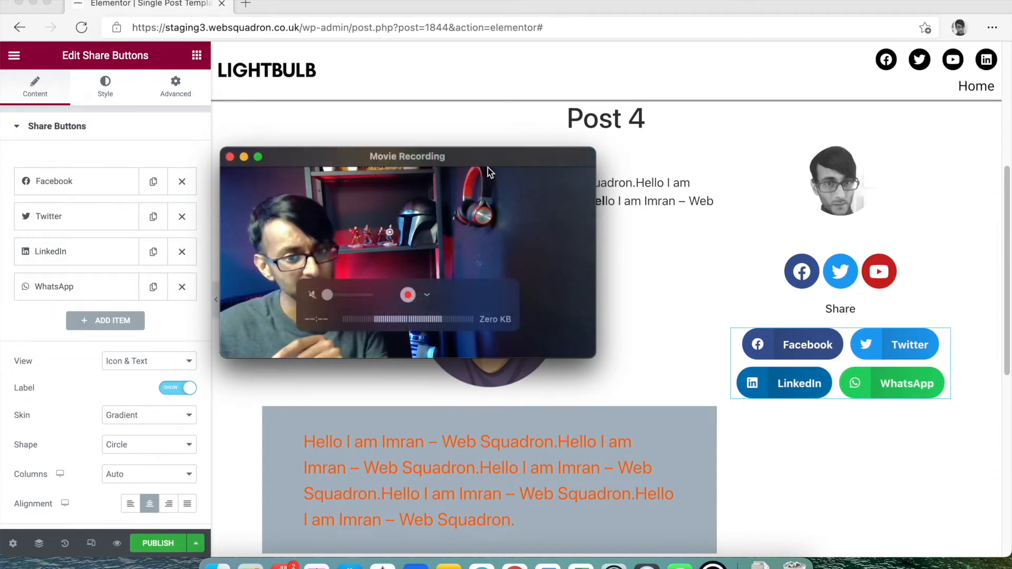
{"action": "left_click_drag", "start_coordinate": [501, 173], "coordinate": [416, 172]}
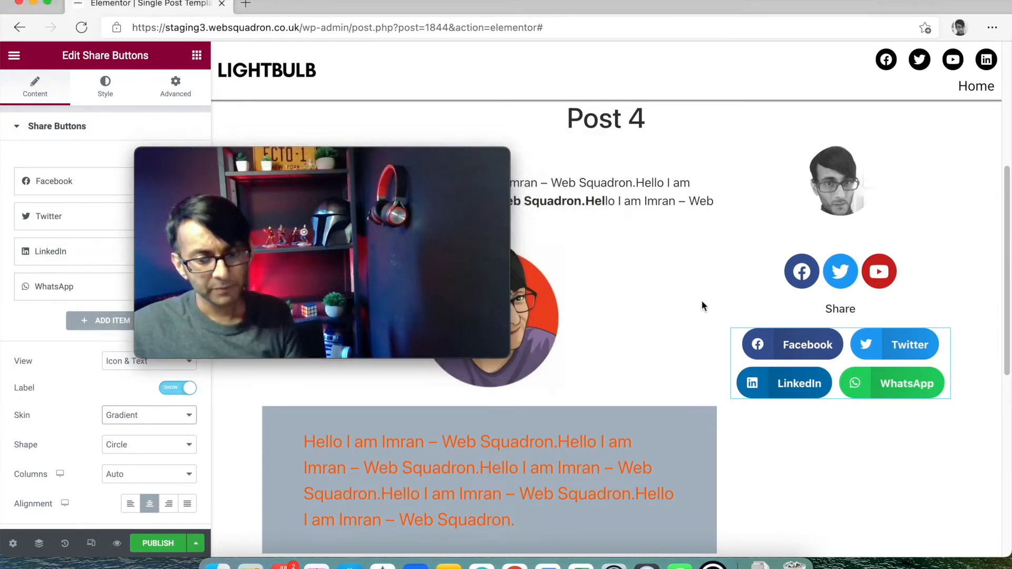
{"action": "left_click", "coordinate": [732, 148]}
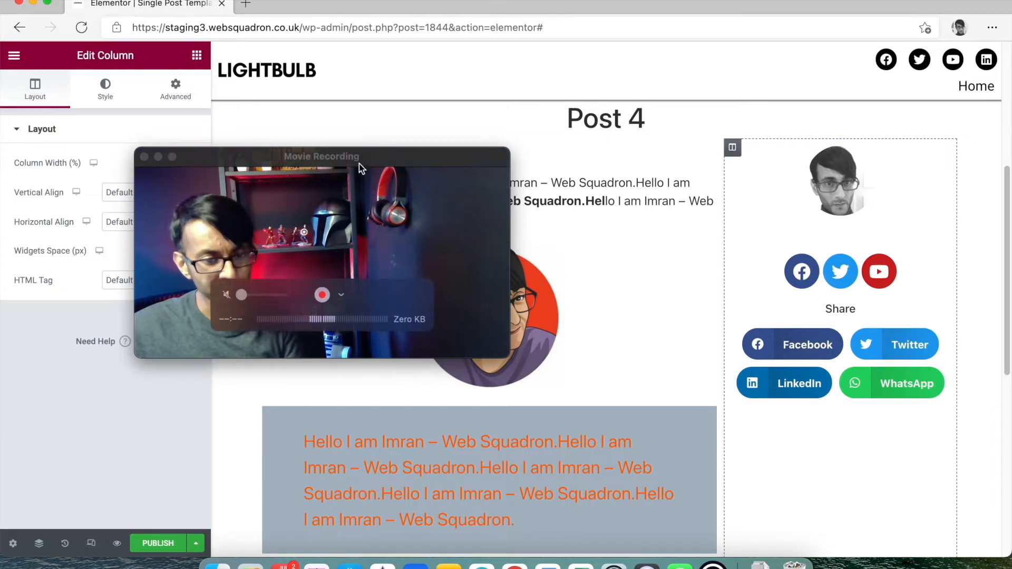
- Give the sidebar column a 30 px left margin and 5 px left/right padding, then widen it slightly
{"action": "left_click_drag", "start_coordinate": [284, 162], "coordinate": [425, 228]}
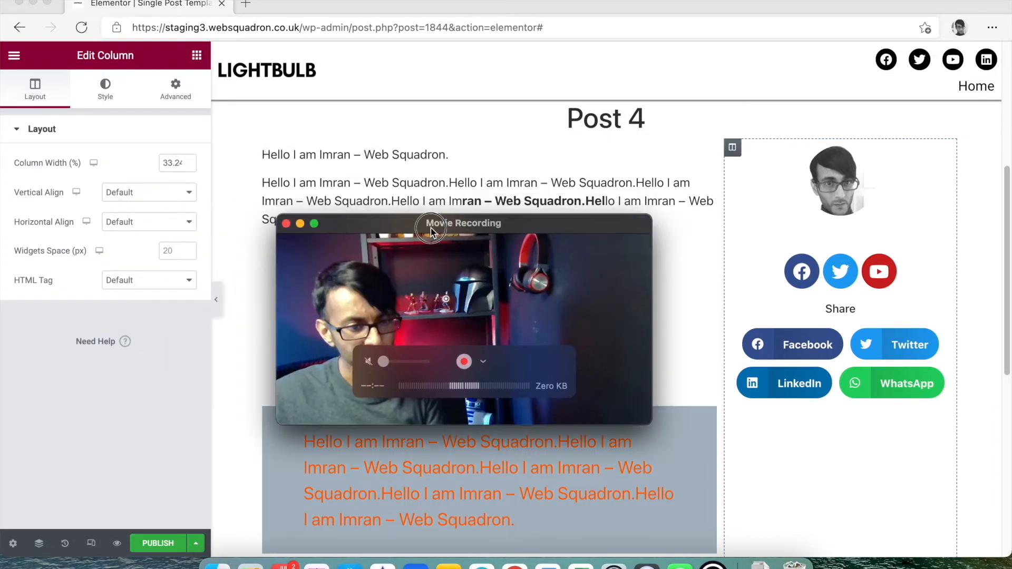
{"action": "left_click", "coordinate": [176, 89]}
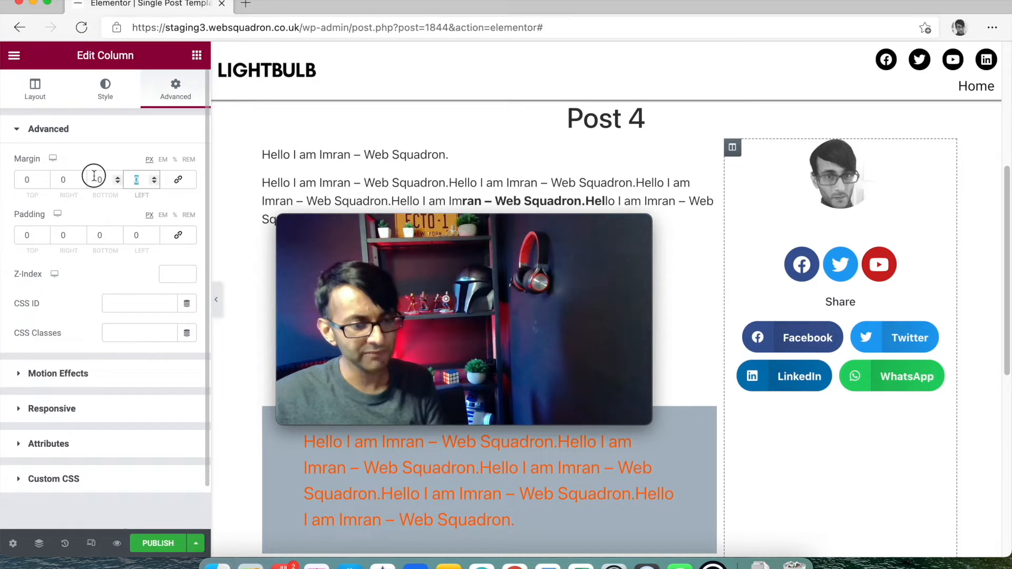
{"action": "type", "text": "40"}
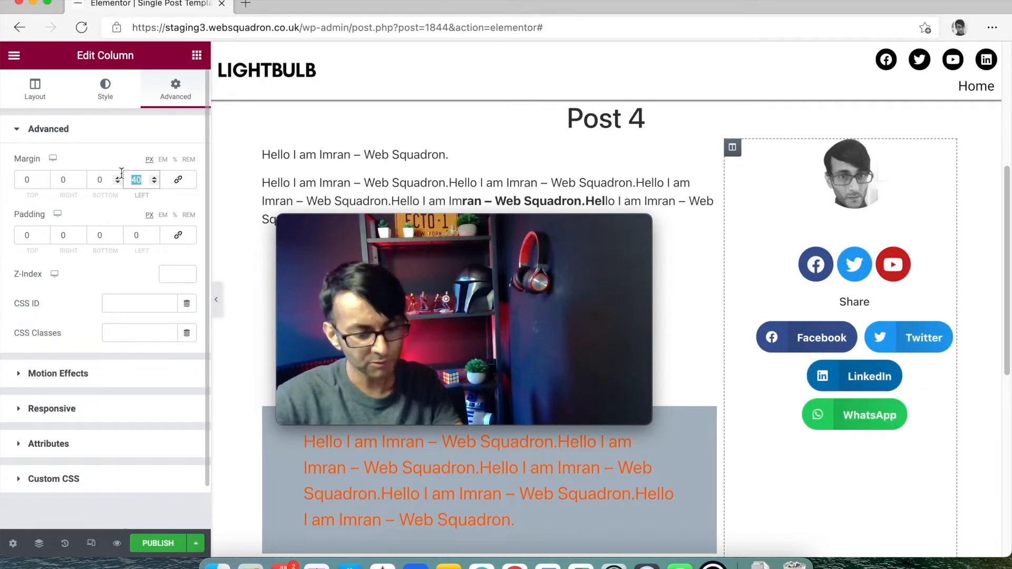
{"action": "type", "text": "30"}
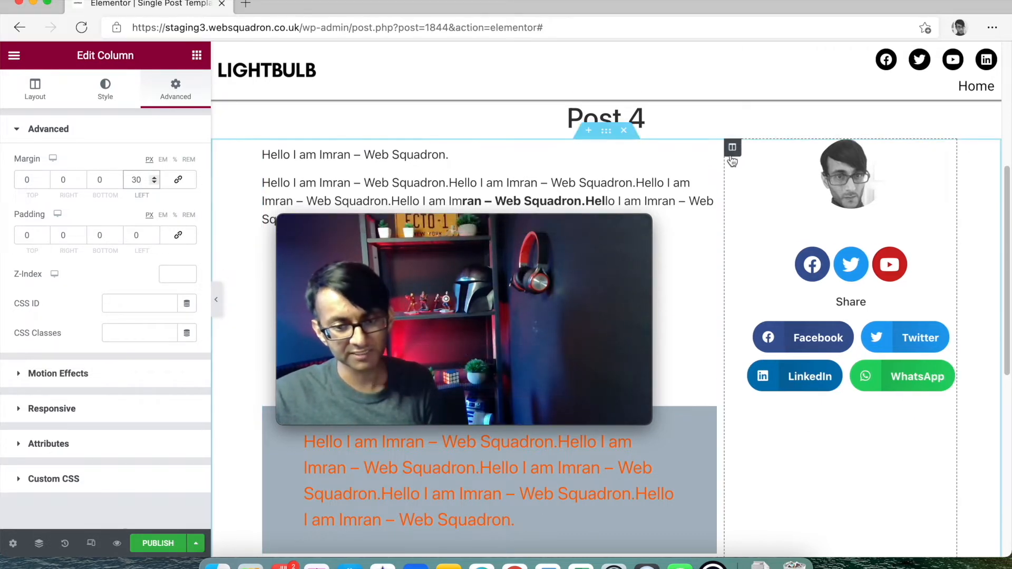
{"action": "left_click", "coordinate": [52, 238]}
{"action": "type", "text": "5"}
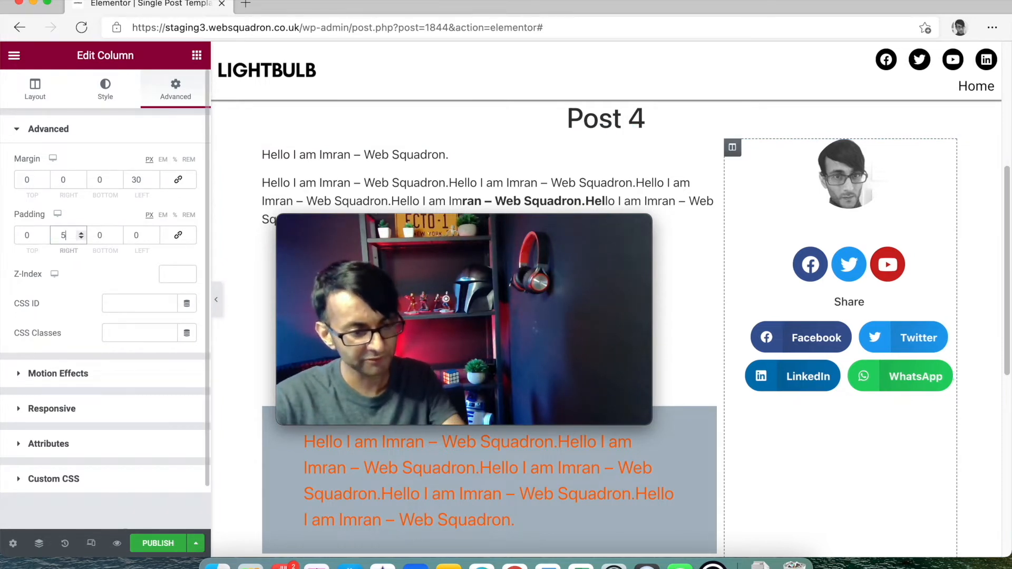
{"action": "type", "text": "5"}
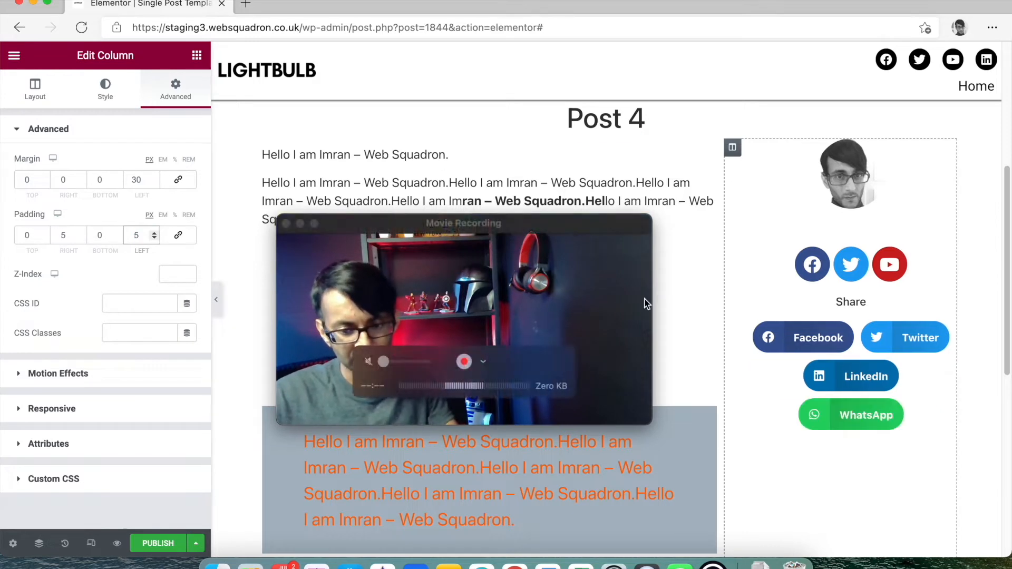
{"action": "left_click_drag", "start_coordinate": [724, 198], "coordinate": [718, 174]}
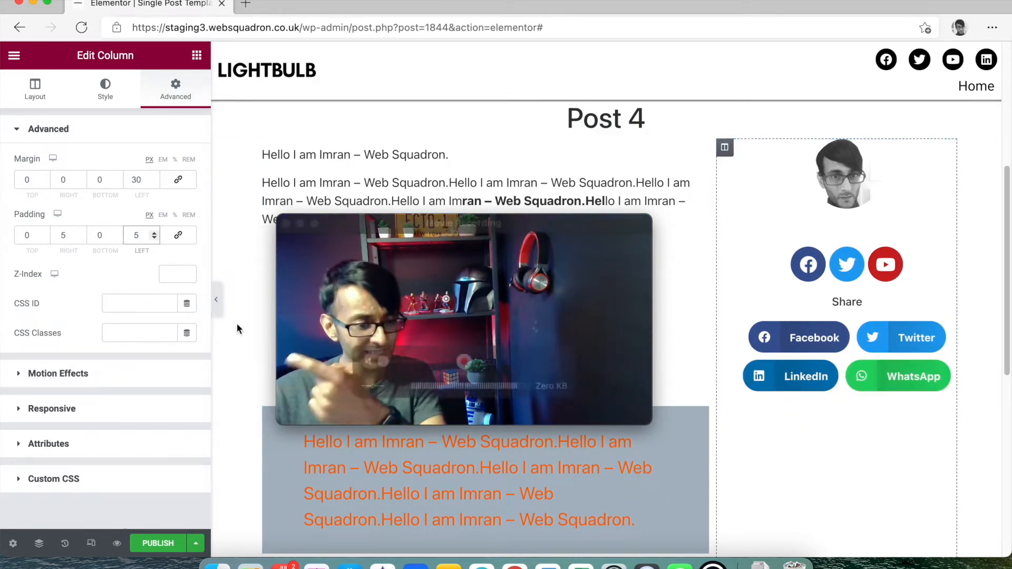
- Give the sidebar column a solid border in the global Light Grey colour
{"action": "left_click", "coordinate": [113, 95]}
{"action": "left_click", "coordinate": [100, 234]}
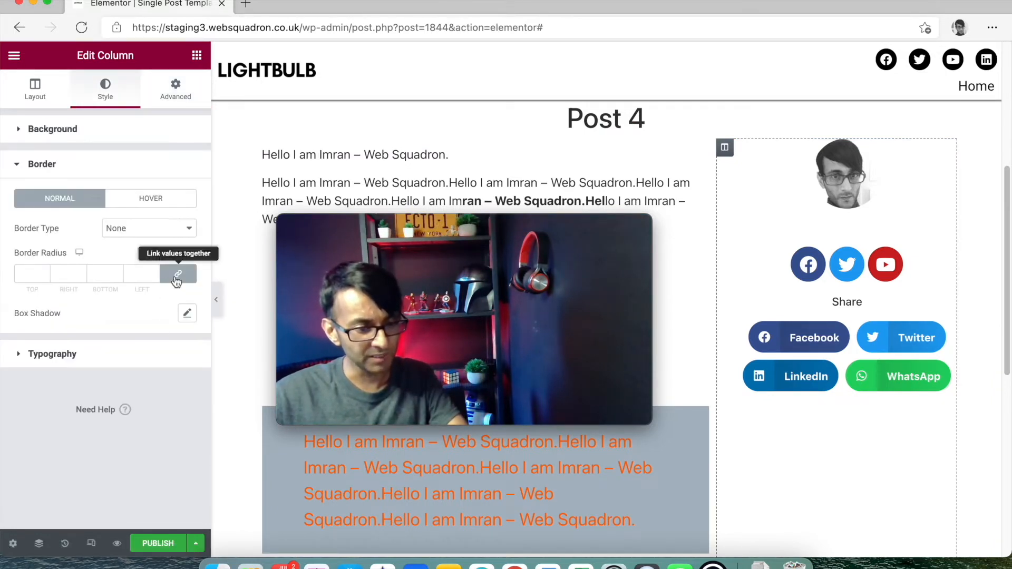
{"action": "left_click", "coordinate": [166, 238]}
{"action": "left_click", "coordinate": [168, 256]}
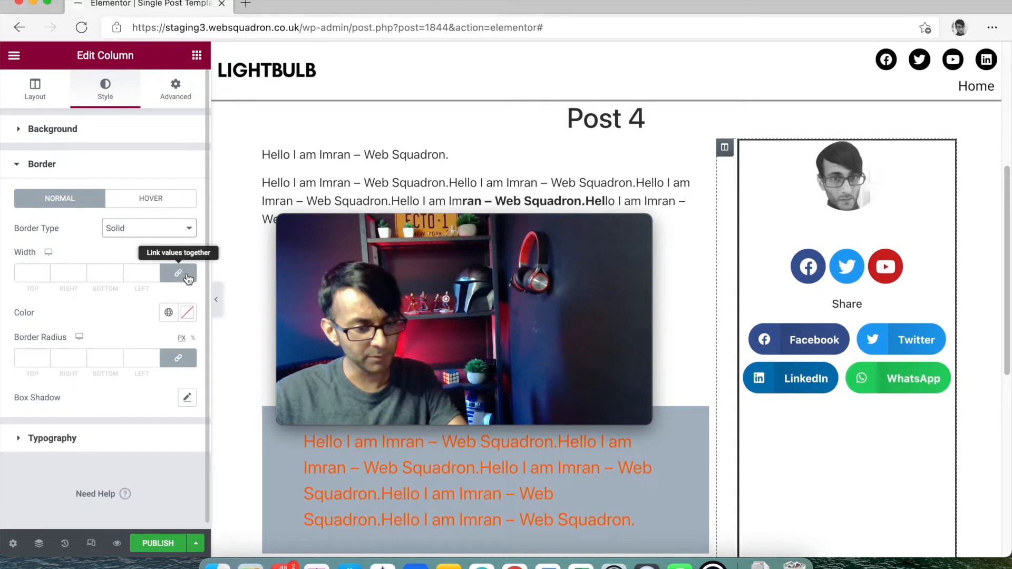
{"action": "left_click", "coordinate": [169, 313]}
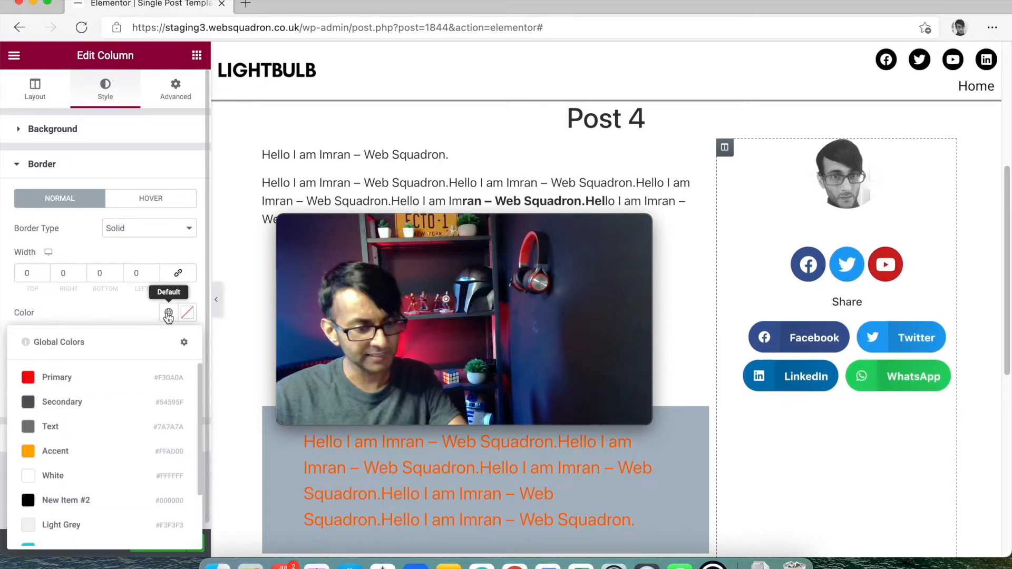
{"action": "left_click", "coordinate": [66, 523]}
- Set the left border width to 1 and the colour to #E0E0E0, then hide the editing panel
{"action": "double_click", "coordinate": [136, 273]}
{"action": "type", "text": "1"}
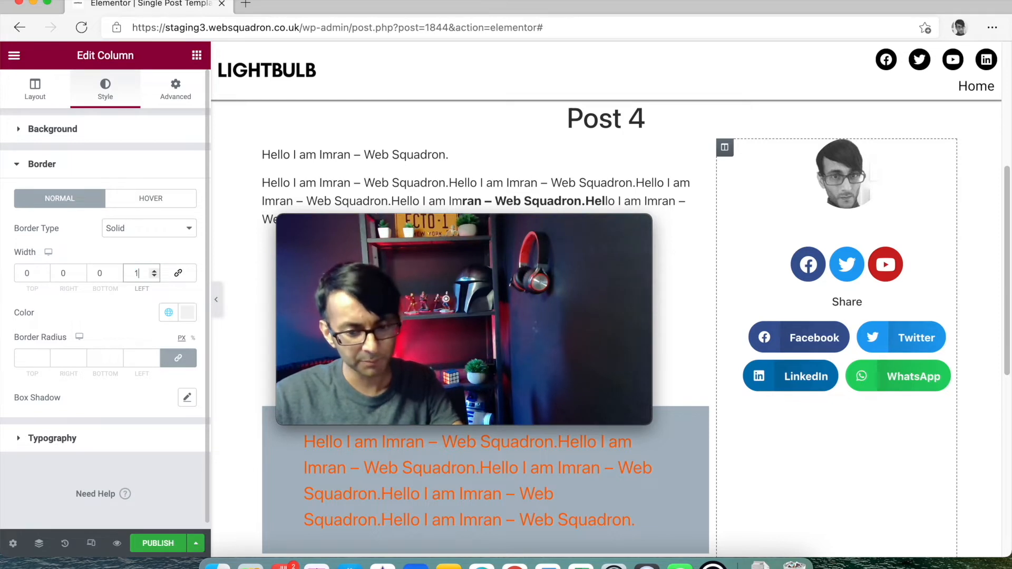
{"action": "type", "text": "02"}
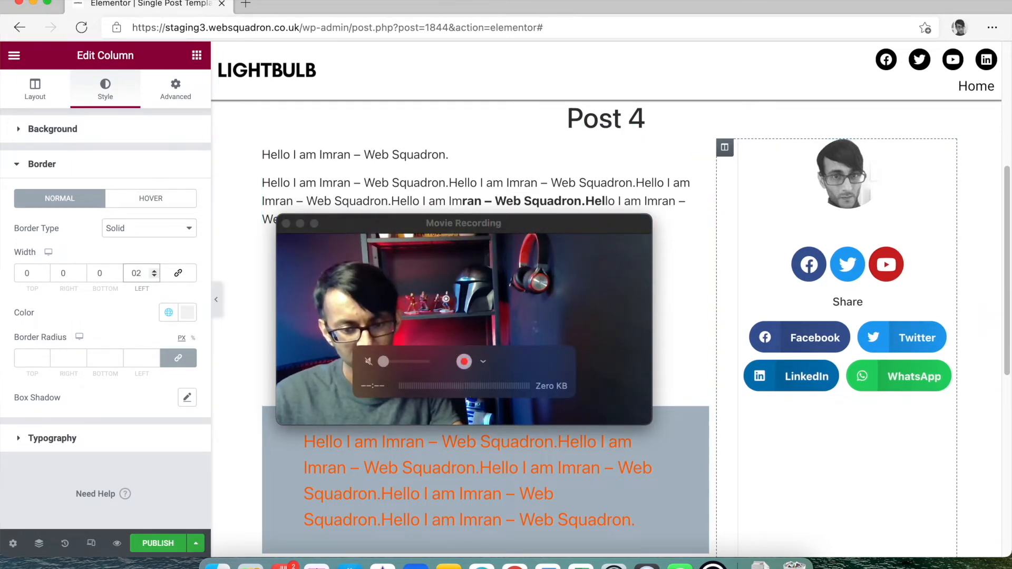
{"action": "key", "text": "BackSpace"}
{"action": "type", "text": "1"}
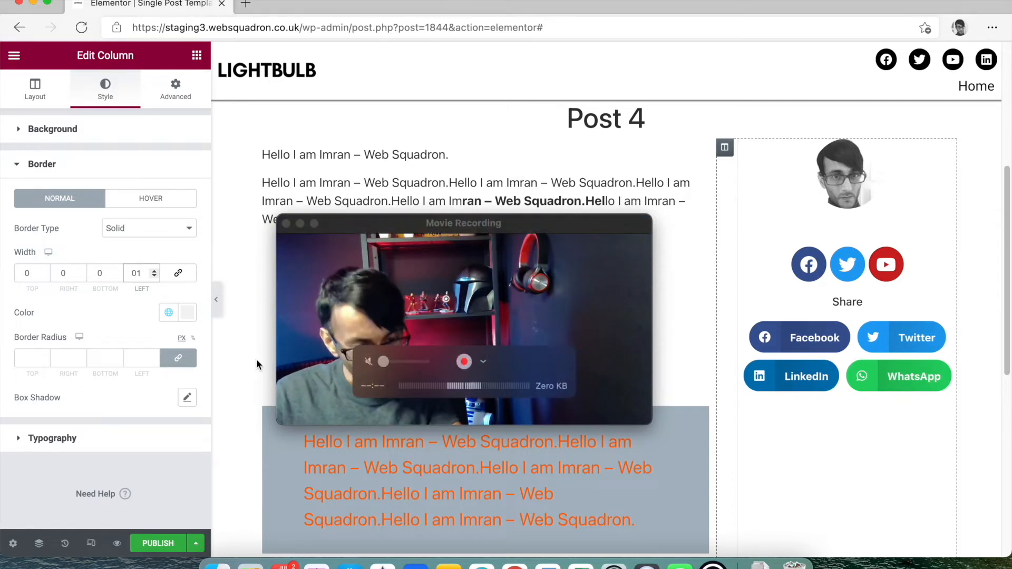
{"action": "left_click", "coordinate": [188, 312]}
{"action": "left_click", "coordinate": [32, 428]}
{"action": "left_click_drag", "start_coordinate": [32, 428], "coordinate": [23, 464]}
{"action": "left_click_drag", "start_coordinate": [24, 388], "coordinate": [24, 376]}
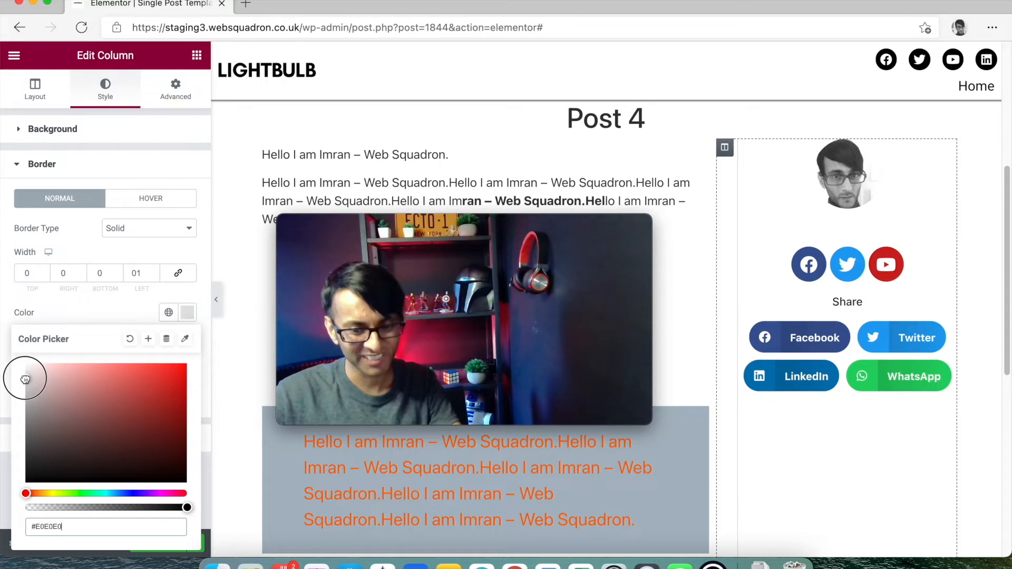
{"action": "left_click", "coordinate": [216, 299]}
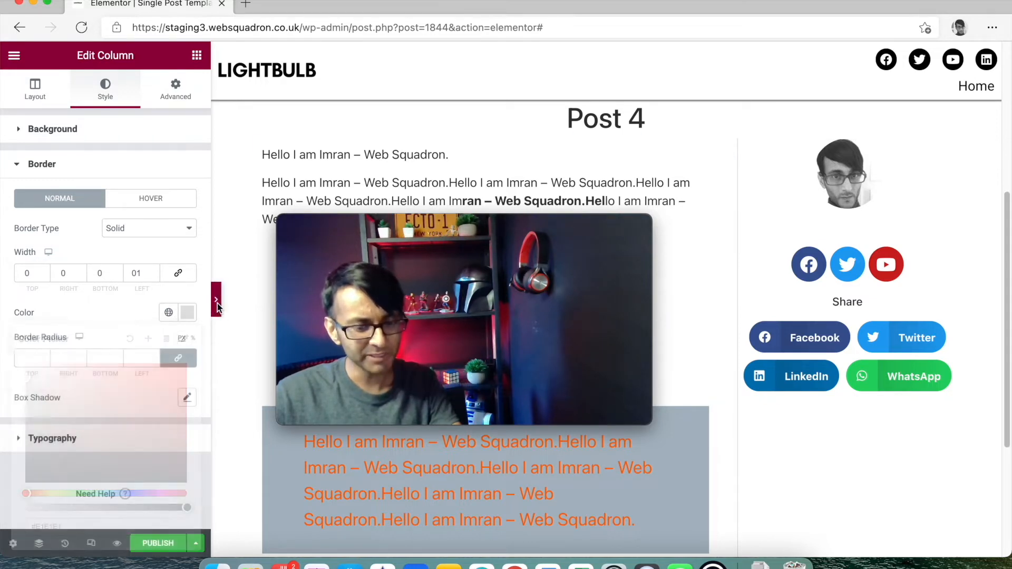
- Scroll through the full-width preview of hero, content and sidebar, then reopen the editing panel
{"action": "left_click_drag", "start_coordinate": [560, 222], "coordinate": [218, 4]}
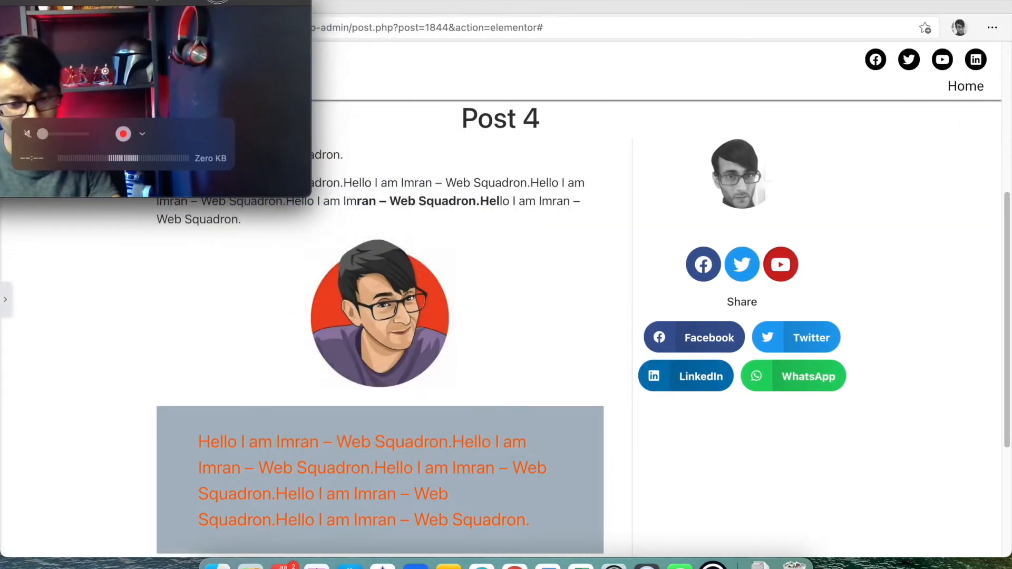
{"action": "scroll", "coordinate": [789, 372], "scroll_direction": "up", "scroll_amount": 5}
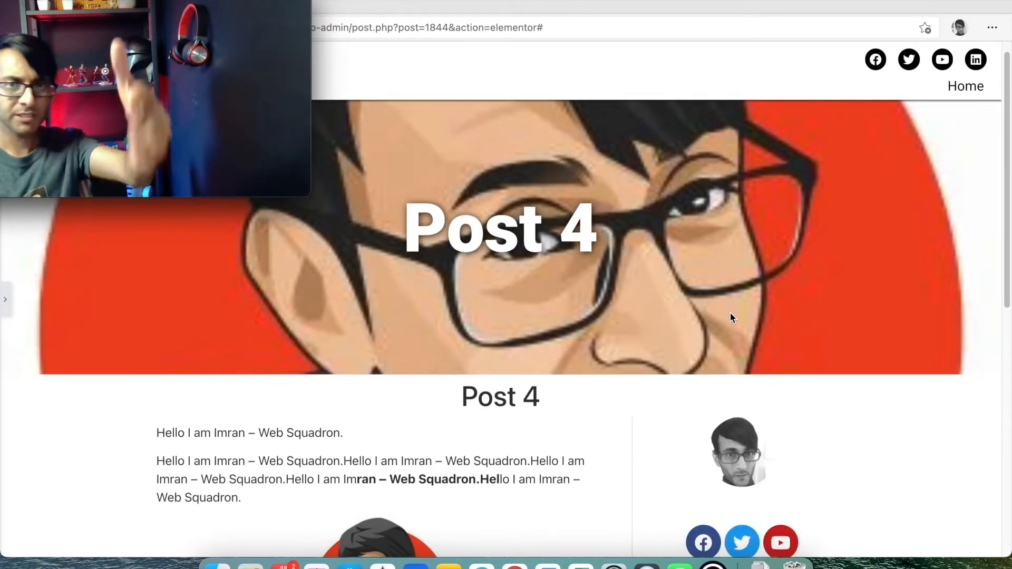
{"action": "scroll", "coordinate": [742, 305], "scroll_direction": "down", "scroll_amount": 6}
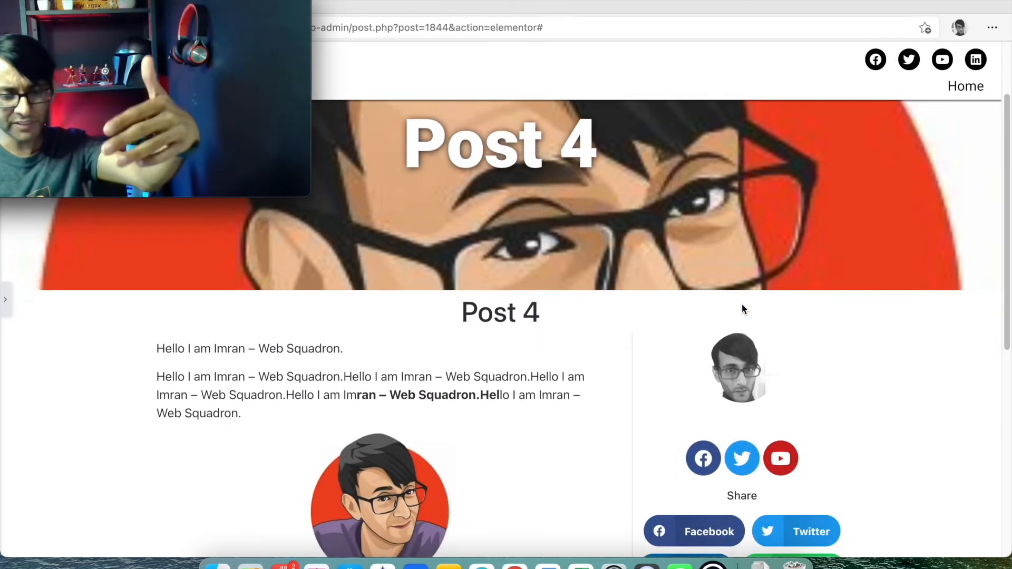
{"action": "scroll", "coordinate": [622, 300], "scroll_direction": "up", "scroll_amount": 2}
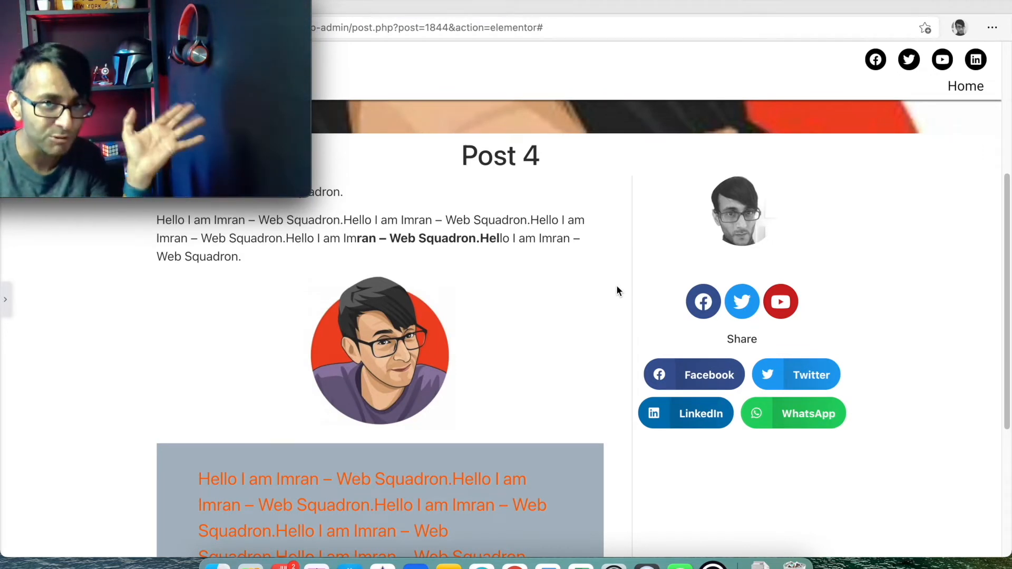
{"action": "left_click_drag", "start_coordinate": [133, 7], "coordinate": [173, 11]}
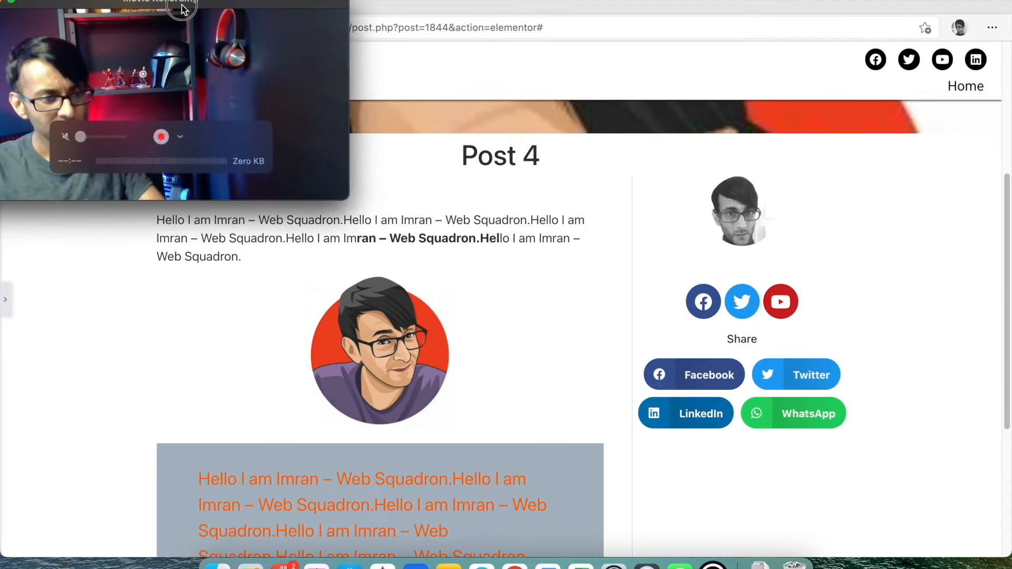
{"action": "scroll", "coordinate": [785, 377], "scroll_direction": "down", "scroll_amount": 3}
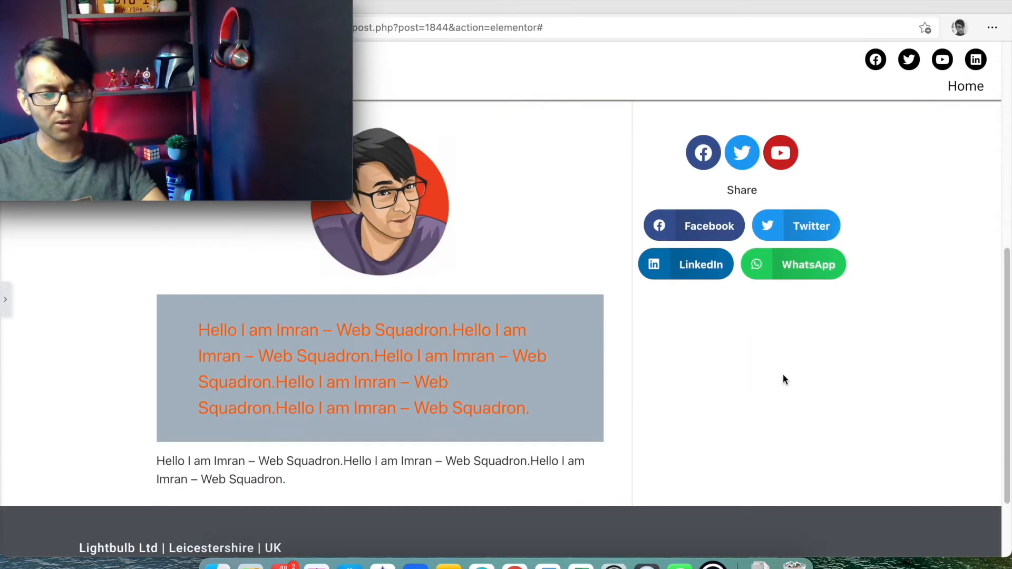
{"action": "scroll", "coordinate": [754, 290], "scroll_direction": "up", "scroll_amount": 3}
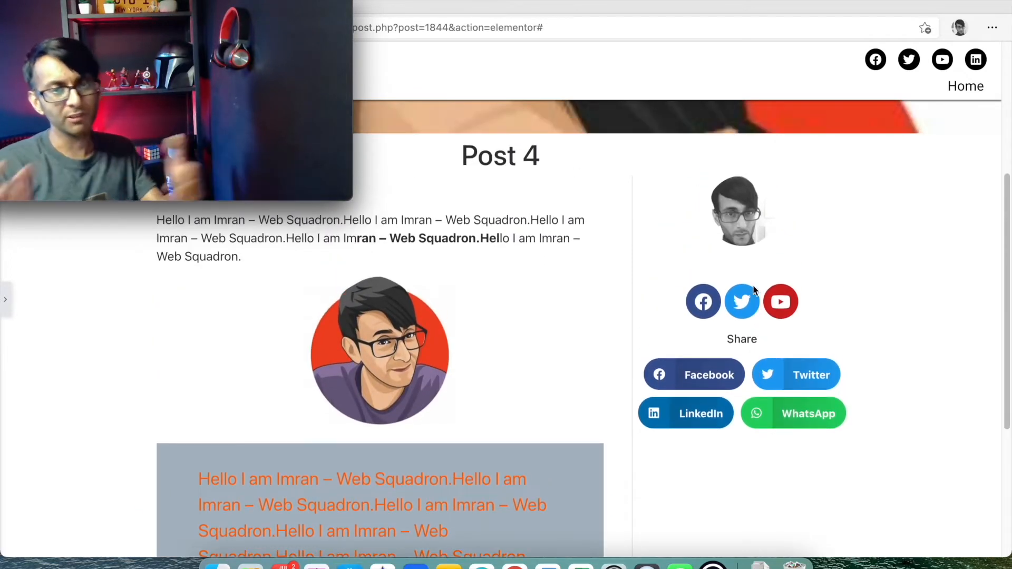
{"action": "scroll", "coordinate": [783, 445], "scroll_direction": "down", "scroll_amount": 3}
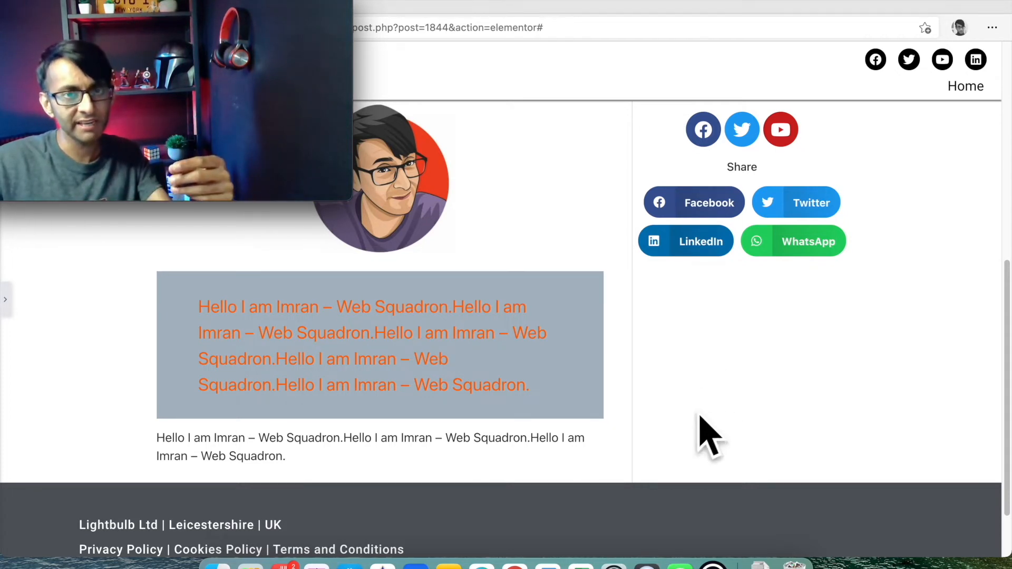
{"action": "left_click_drag", "start_coordinate": [258, 8], "coordinate": [1004, 354]}
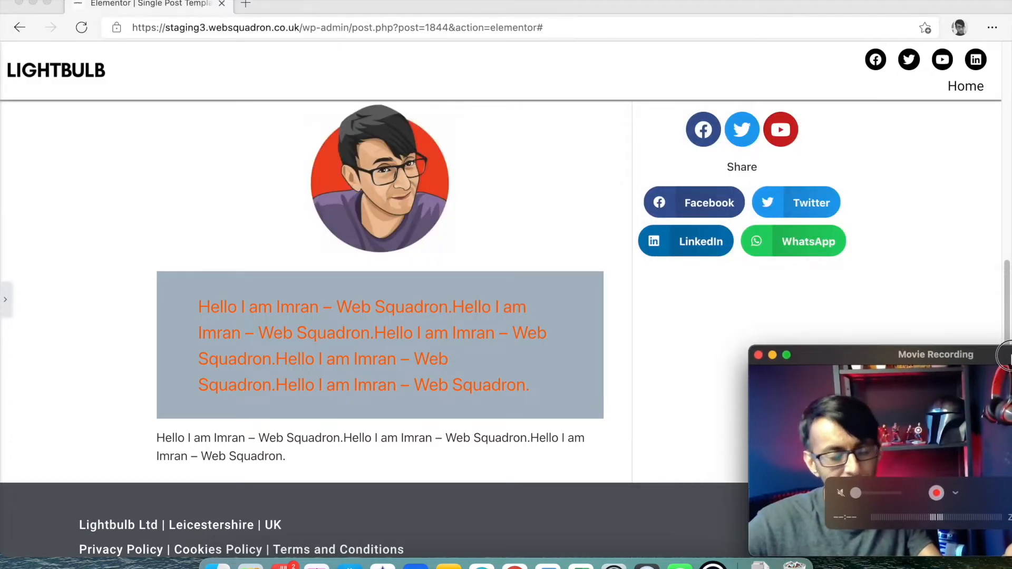
{"action": "scroll", "coordinate": [697, 282], "scroll_direction": "up", "scroll_amount": 1}
{"action": "scroll", "coordinate": [697, 282], "scroll_direction": "up", "scroll_amount": 5}
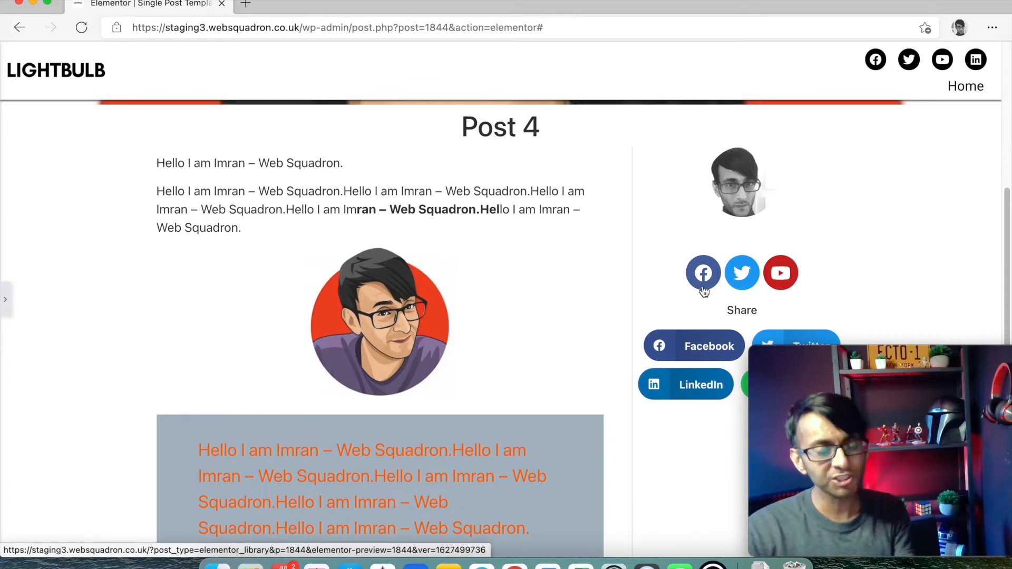
{"action": "scroll", "coordinate": [664, 210], "scroll_direction": "up", "scroll_amount": 10}
{"action": "scroll", "coordinate": [652, 230], "scroll_direction": "down", "scroll_amount": 5}
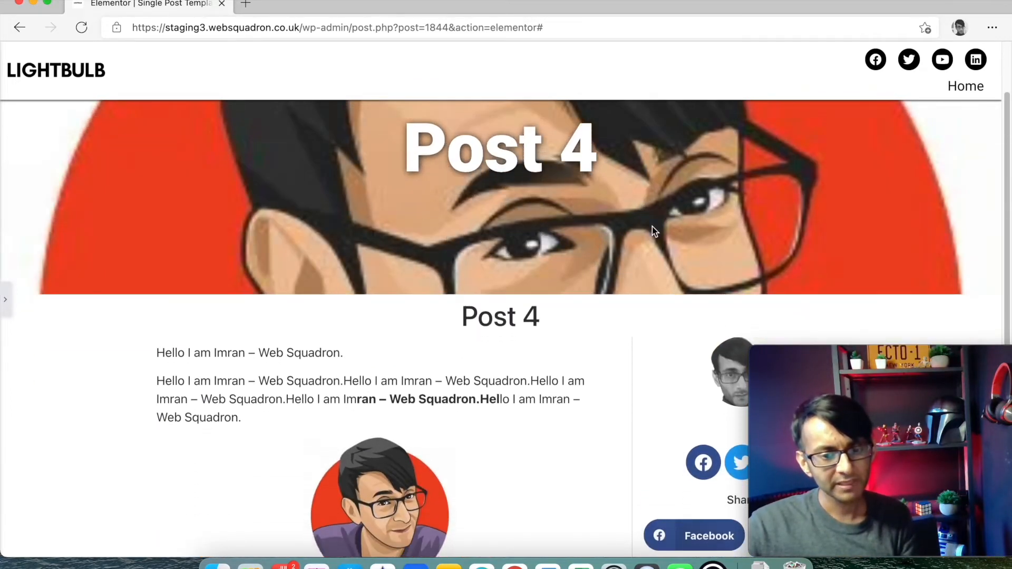
{"action": "scroll", "coordinate": [652, 227], "scroll_direction": "down", "scroll_amount": 15}
{"action": "scroll", "coordinate": [415, 189], "scroll_direction": "up", "scroll_amount": 1}
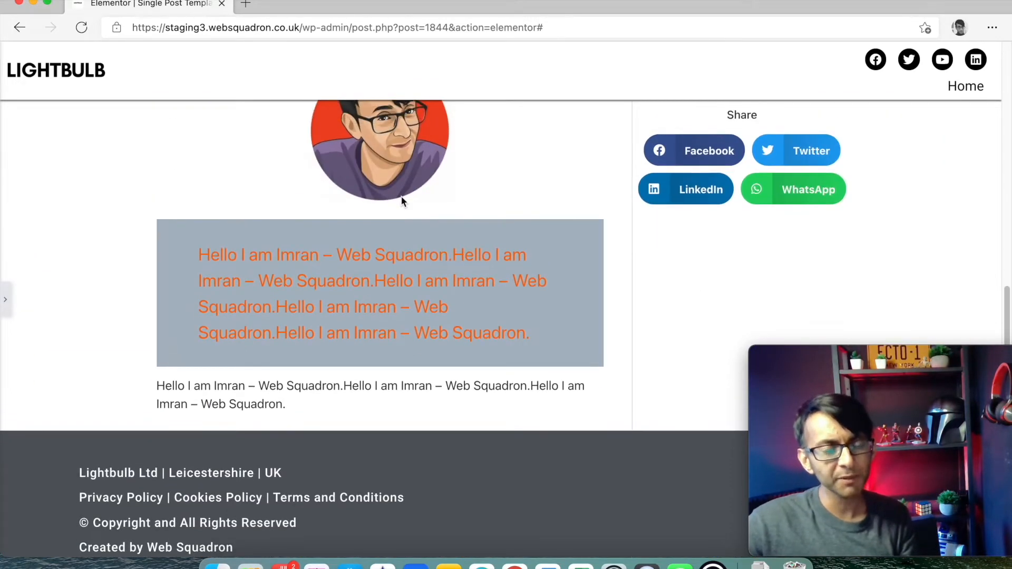
{"action": "scroll", "coordinate": [475, 209], "scroll_direction": "up", "scroll_amount": 10}
{"action": "scroll", "coordinate": [655, 219], "scroll_direction": "down", "scroll_amount": 3}
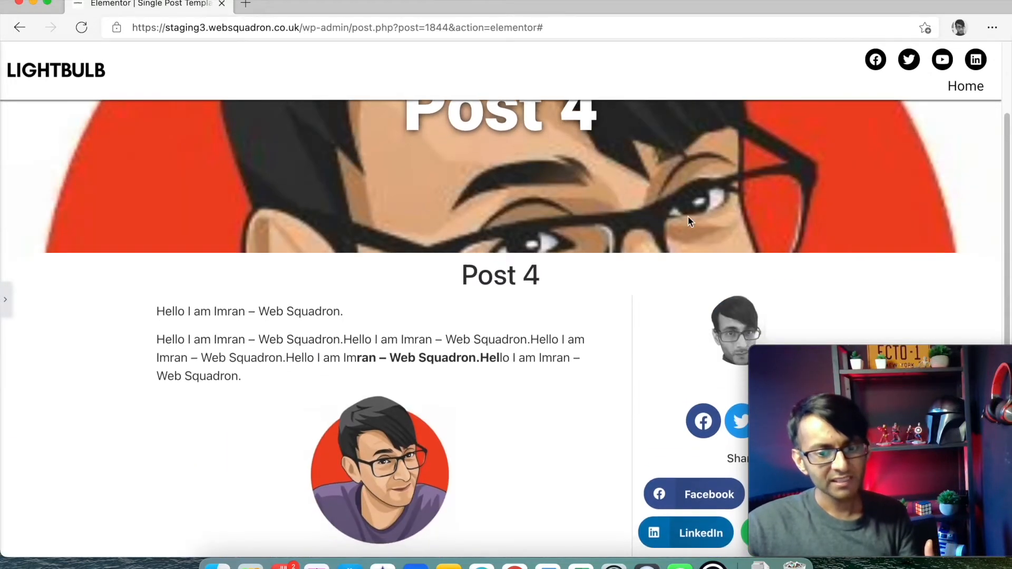
{"action": "scroll", "coordinate": [737, 259], "scroll_direction": "down", "scroll_amount": 4}
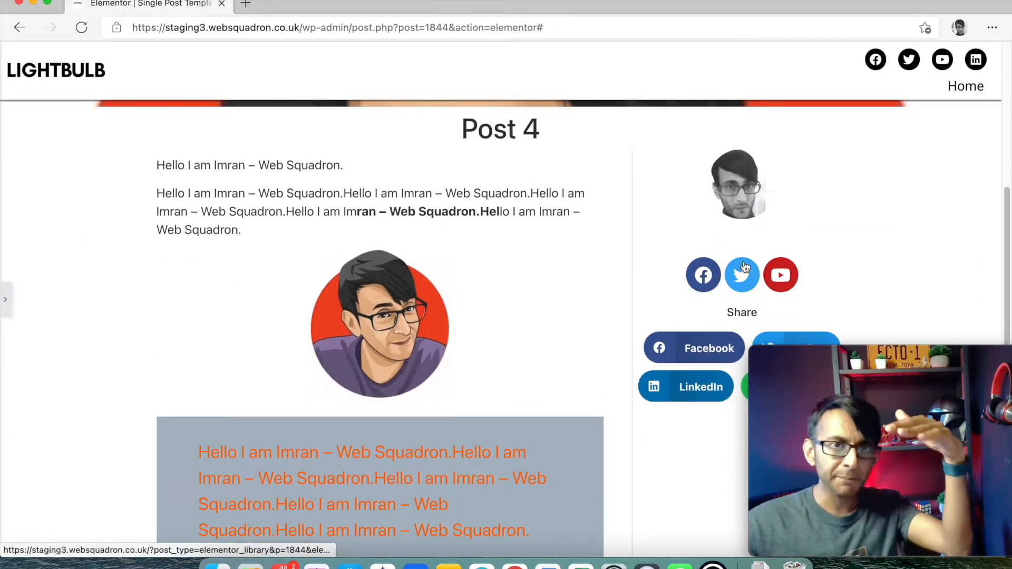
{"action": "scroll", "coordinate": [745, 267], "scroll_direction": "down", "scroll_amount": 10}
{"action": "scroll", "coordinate": [745, 267], "scroll_direction": "up", "scroll_amount": 5}
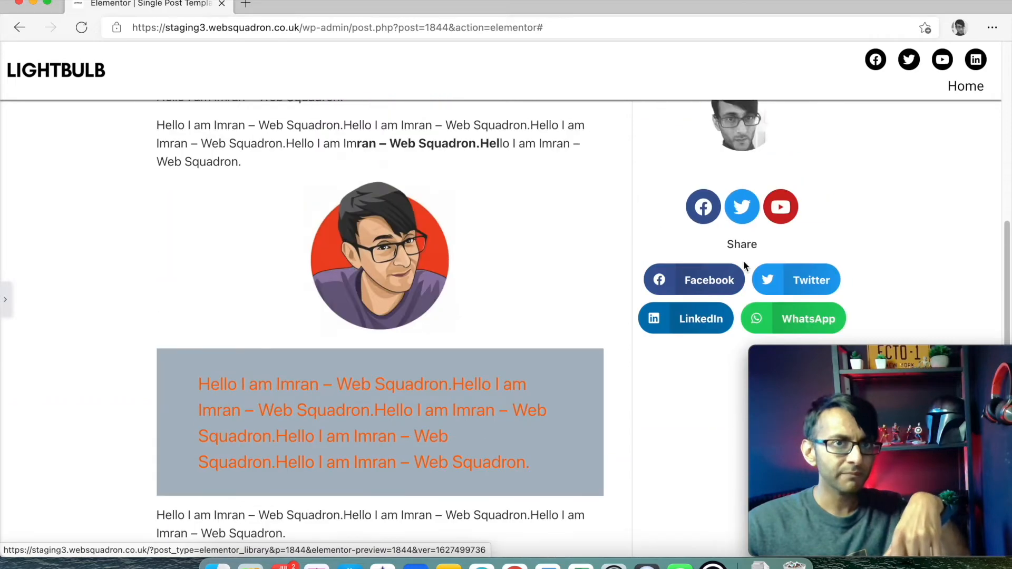
{"action": "left_click", "coordinate": [20, 296]}
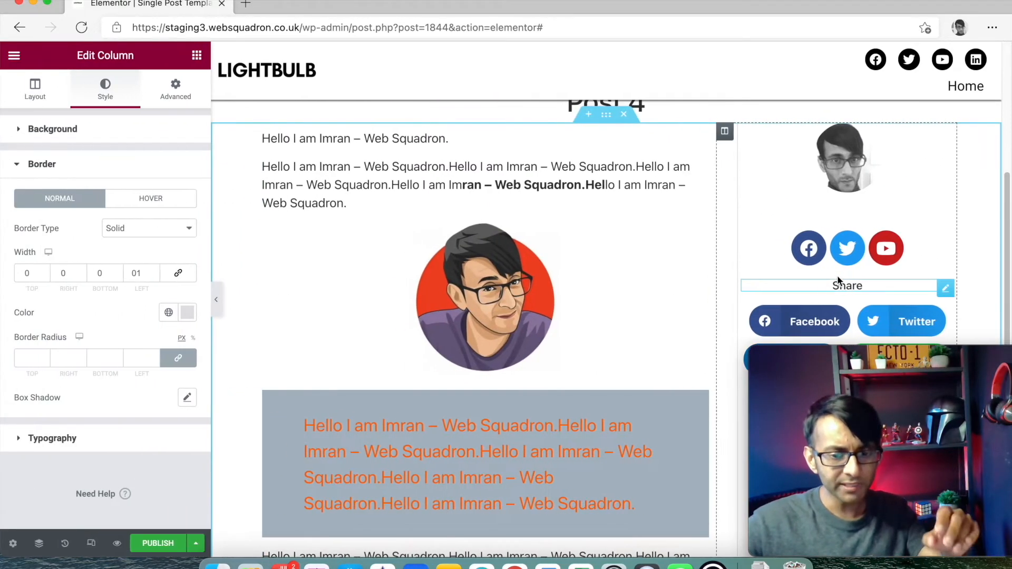
- Drag an Inner Section into the top of the sidebar and delete its second column
{"action": "left_click", "coordinate": [196, 55]}
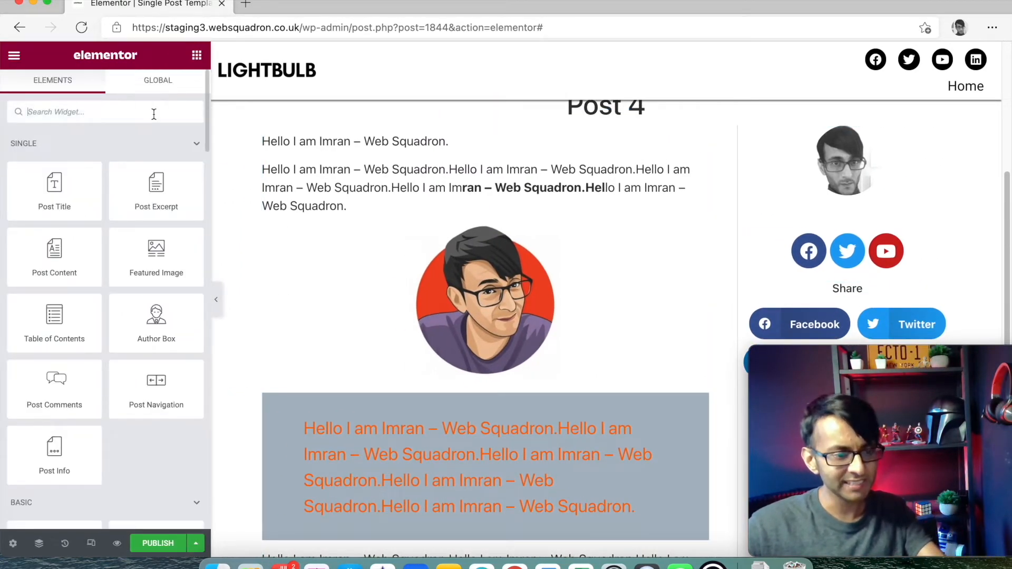
{"action": "left_click", "coordinate": [154, 114]}
{"action": "type", "text": "inn"}
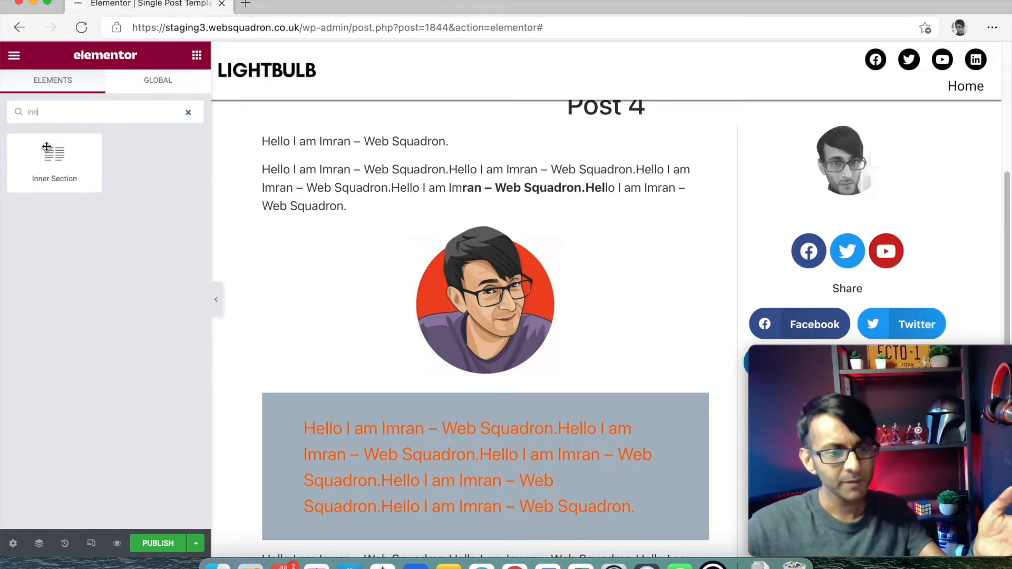
{"action": "left_click_drag", "start_coordinate": [103, 159], "coordinate": [844, 136]}
{"action": "right_click", "coordinate": [857, 143]}
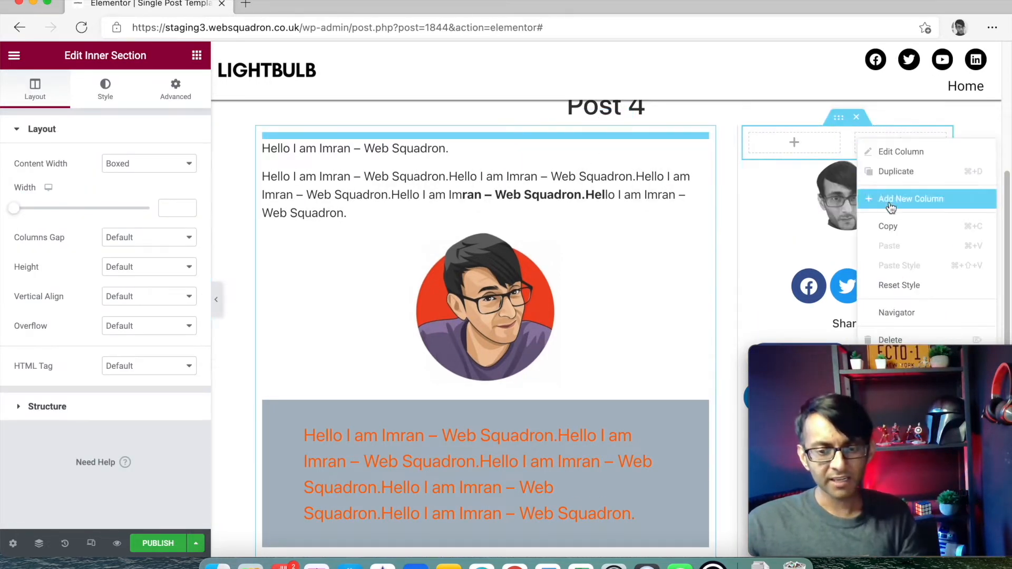
{"action": "left_click", "coordinate": [903, 341]}
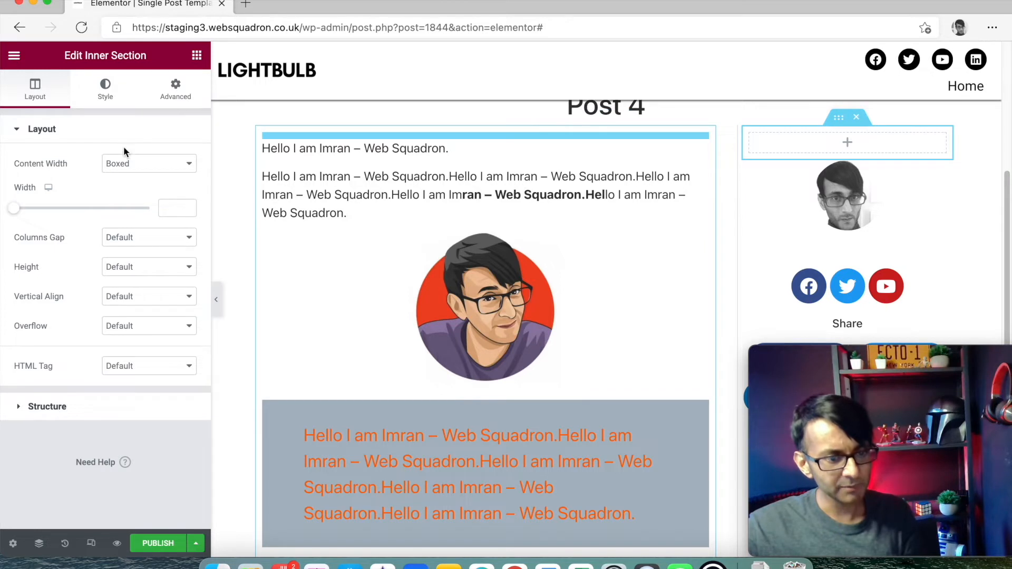
- Set the inner section to Full Width content, No Gap columns and minimum height 0
{"action": "left_click", "coordinate": [126, 192]}
{"action": "left_click", "coordinate": [149, 194]}
{"action": "left_click", "coordinate": [147, 221]}
{"action": "left_click", "coordinate": [138, 263]}
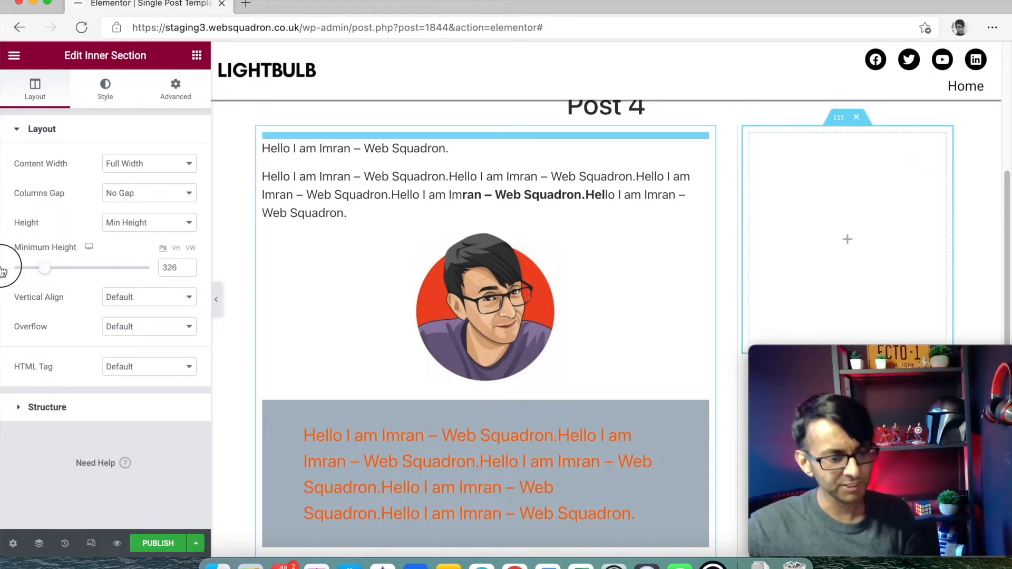
{"action": "left_click_drag", "start_coordinate": [3, 270], "coordinate": [5, 268]}
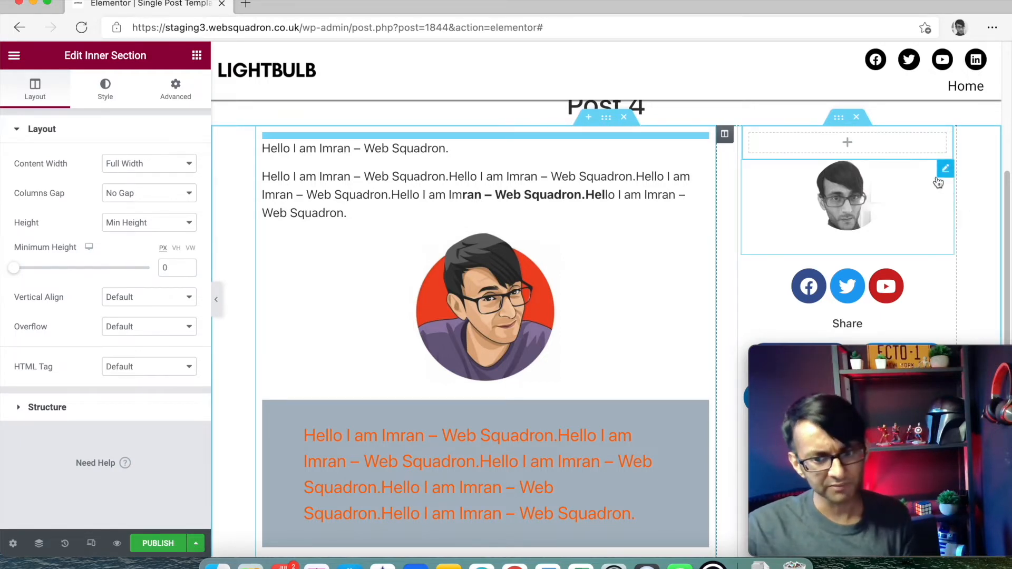
- Move the author picture and social icons into the new inner section
{"action": "left_click_drag", "start_coordinate": [945, 168], "coordinate": [896, 140]}
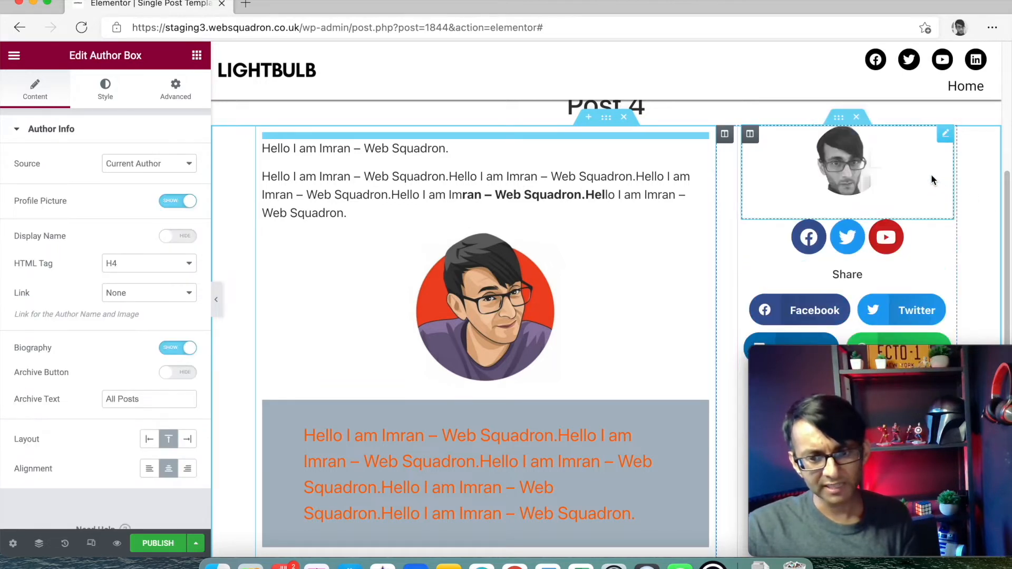
{"action": "left_click_drag", "start_coordinate": [946, 237], "coordinate": [899, 229]}
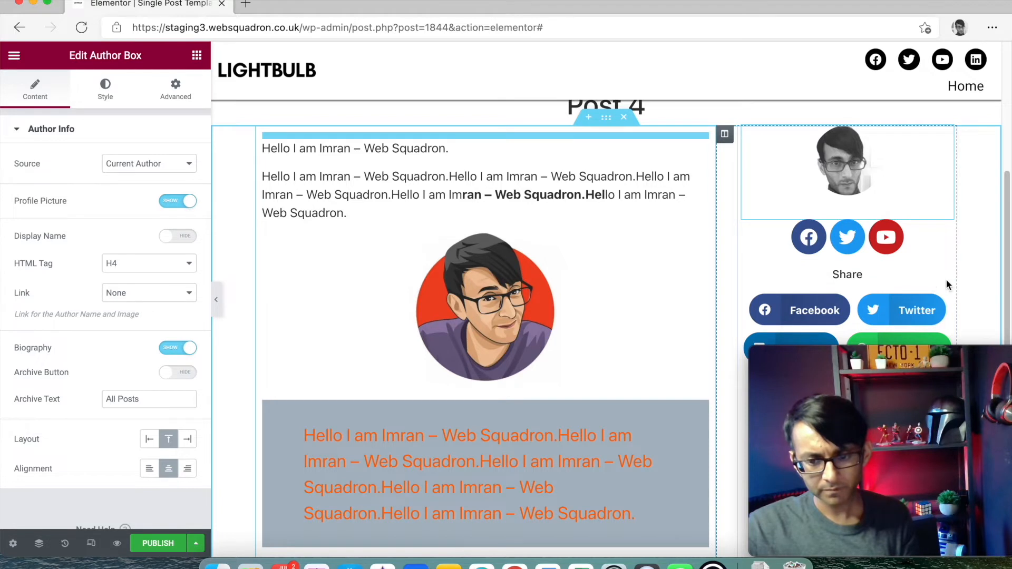
{"action": "left_click_drag", "start_coordinate": [946, 230], "coordinate": [901, 243]}
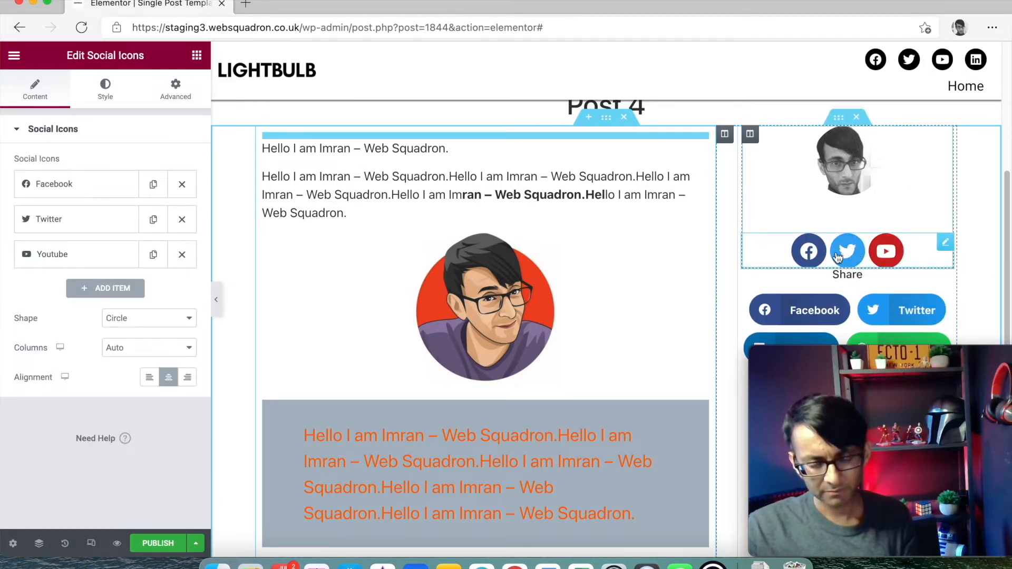
- In the Navigator, drag the Share heading to sit below the social icons
{"action": "left_click", "coordinate": [48, 546]}
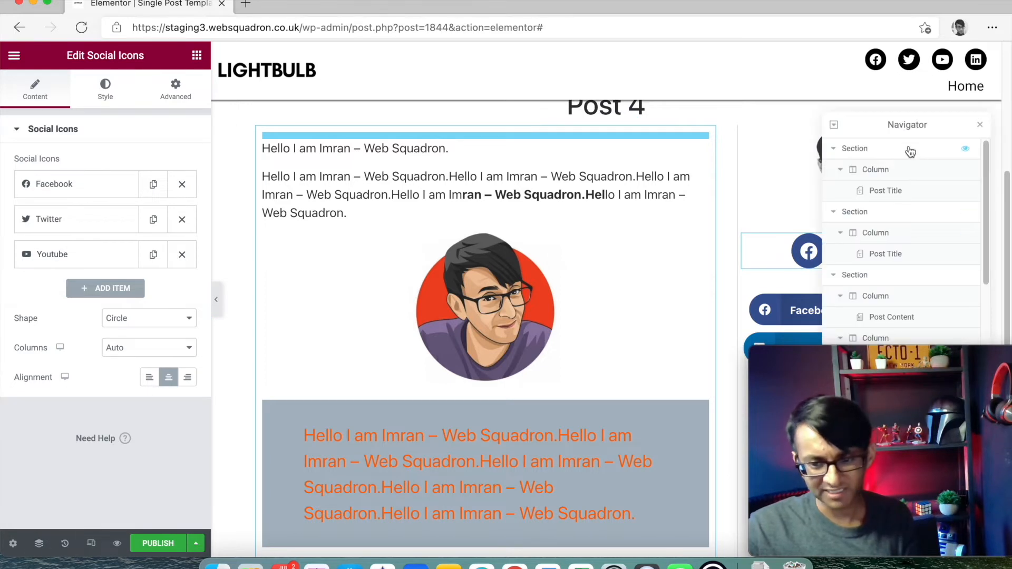
{"action": "left_click_drag", "start_coordinate": [916, 131], "coordinate": [468, 157]}
{"action": "scroll", "coordinate": [458, 306], "scroll_direction": "down", "scroll_amount": 3}
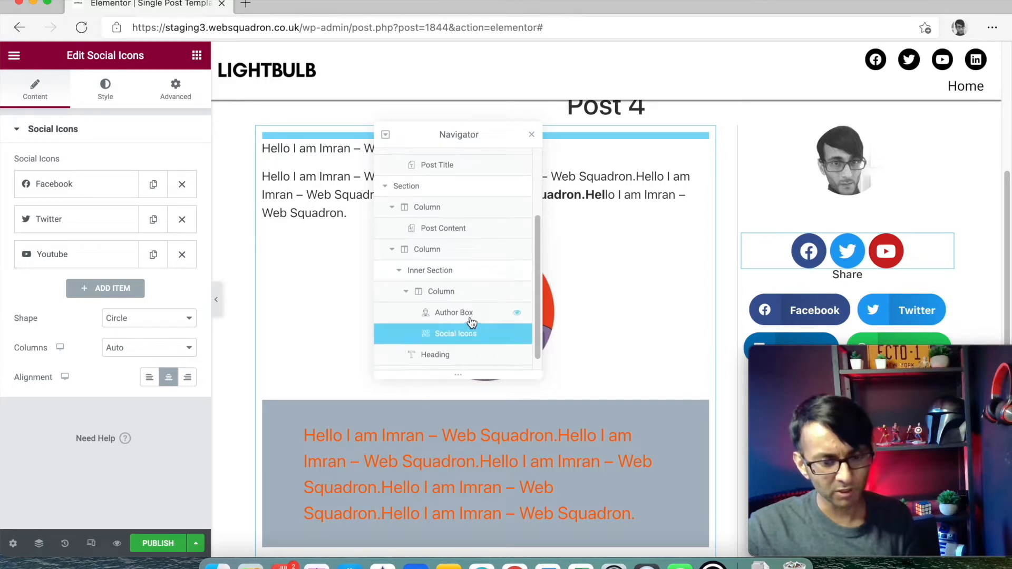
{"action": "scroll", "coordinate": [472, 323], "scroll_direction": "down", "scroll_amount": 1}
{"action": "left_click_drag", "start_coordinate": [464, 343], "coordinate": [500, 337]}
{"action": "scroll", "coordinate": [500, 333], "scroll_direction": "down", "scroll_amount": 1}
{"action": "mouse_move", "coordinate": [476, 373]}
{"action": "left_mouse_down"}
{"action": "mouse_move", "coordinate": [479, 339]}
{"action": "mouse_move", "coordinate": [479, 348]}
{"action": "mouse_move", "coordinate": [526, 343]}
{"action": "mouse_move", "coordinate": [486, 340]}
{"action": "mouse_move", "coordinate": [486, 357]}
{"action": "left_mouse_up"}
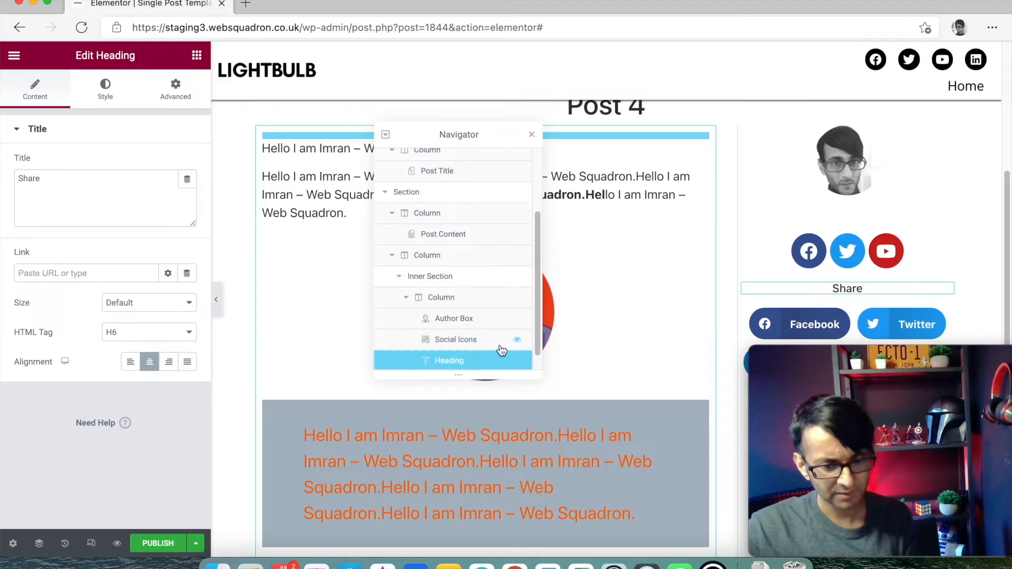
{"action": "scroll", "coordinate": [585, 257], "scroll_direction": "down", "scroll_amount": 2}
{"action": "scroll", "coordinate": [334, 263], "scroll_direction": "down", "scroll_amount": 2}
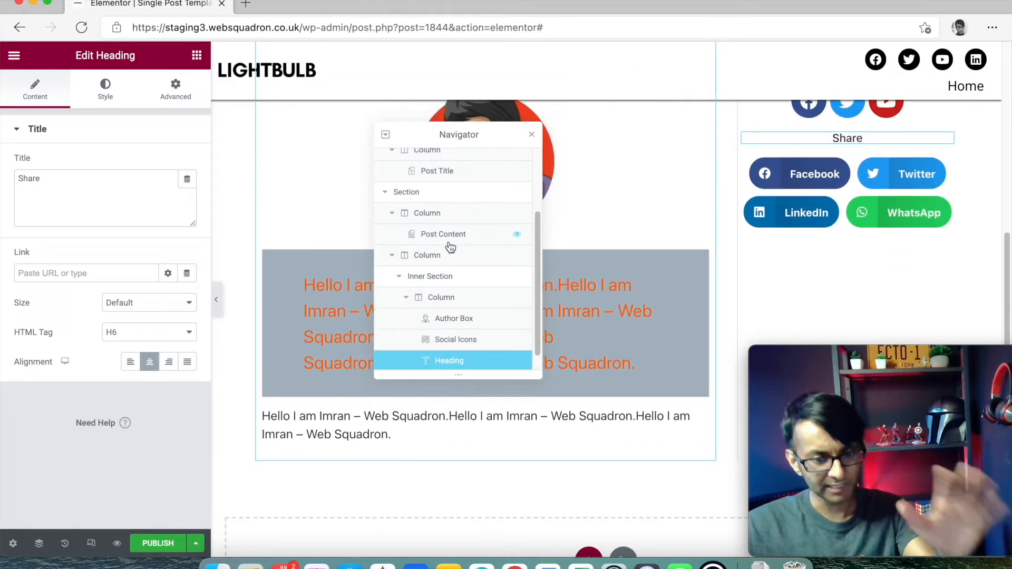
- Close the Navigator and select the sidebar's inner section
{"action": "left_click", "coordinate": [531, 135]}
{"action": "scroll", "coordinate": [632, 190], "scroll_direction": "up", "scroll_amount": 5}
{"action": "scroll", "coordinate": [775, 254], "scroll_direction": "down", "scroll_amount": 3}
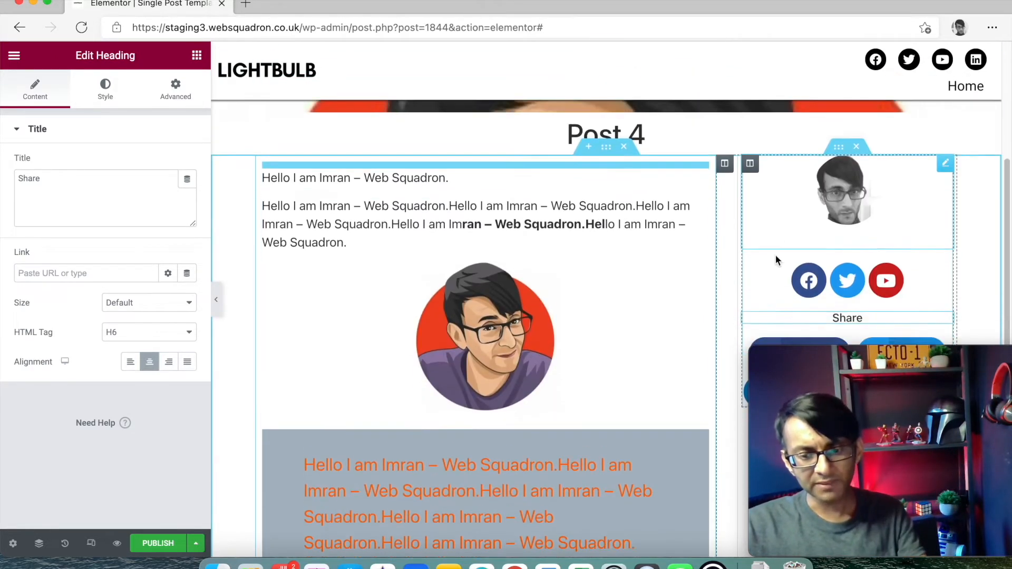
{"action": "scroll", "coordinate": [859, 249], "scroll_direction": "up", "scroll_amount": 3}
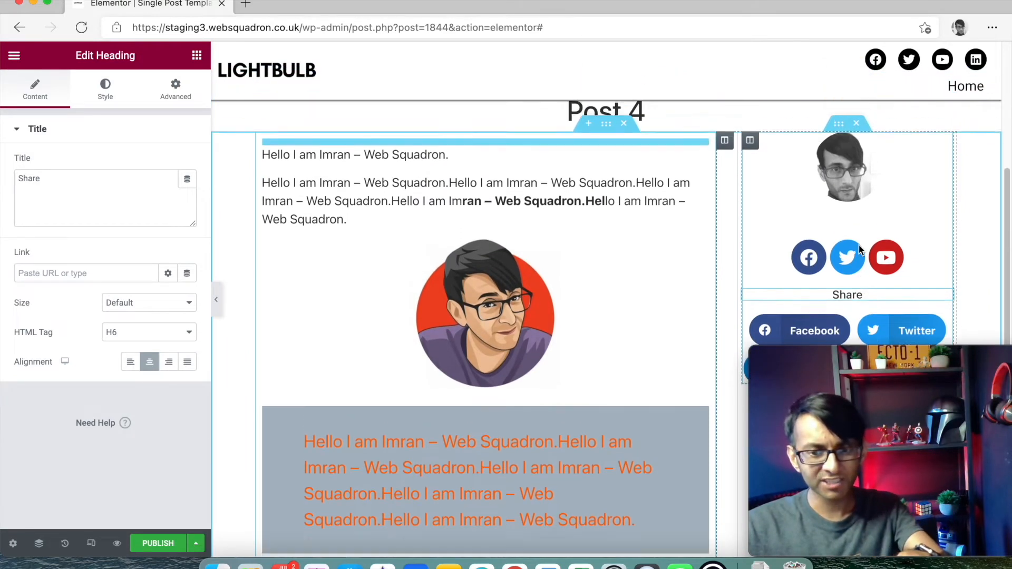
{"action": "left_click", "coordinate": [842, 150]}
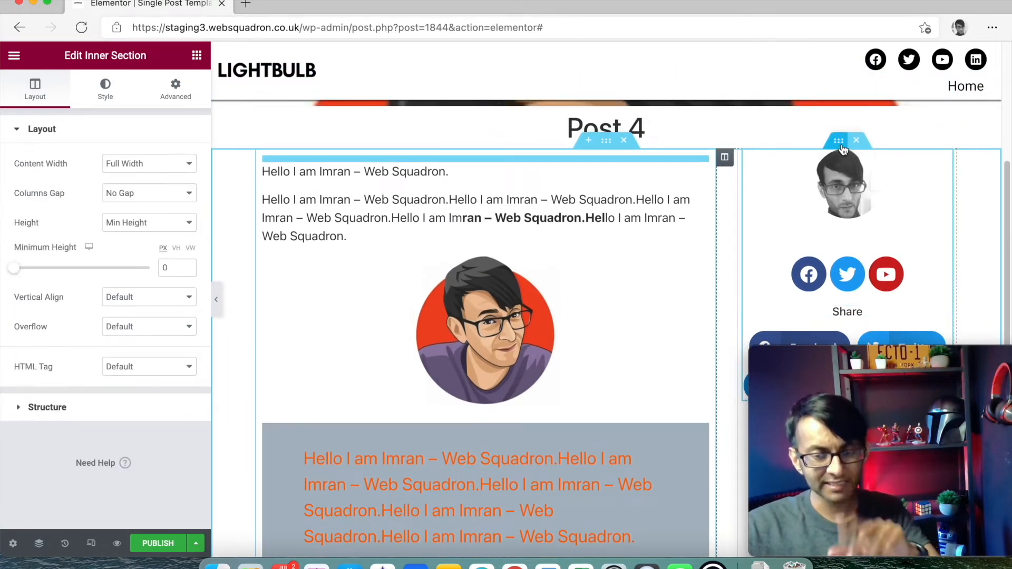
- In Advanced > Motion Effects, set the inner section's Sticky option to Top
{"action": "left_click", "coordinate": [181, 103]}
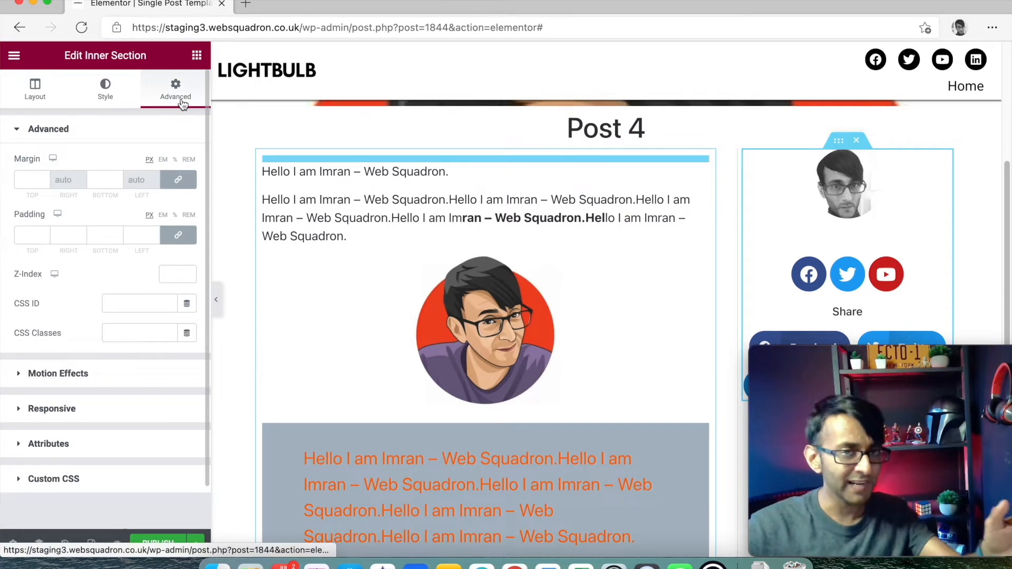
{"action": "left_click", "coordinate": [116, 375]}
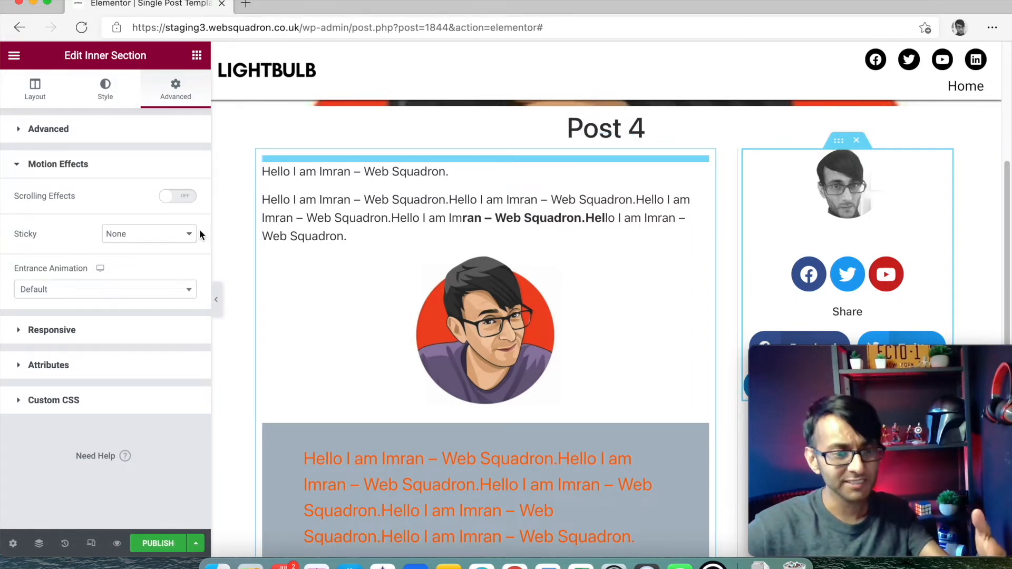
{"action": "left_click", "coordinate": [157, 238]}
{"action": "left_click", "coordinate": [158, 263]}
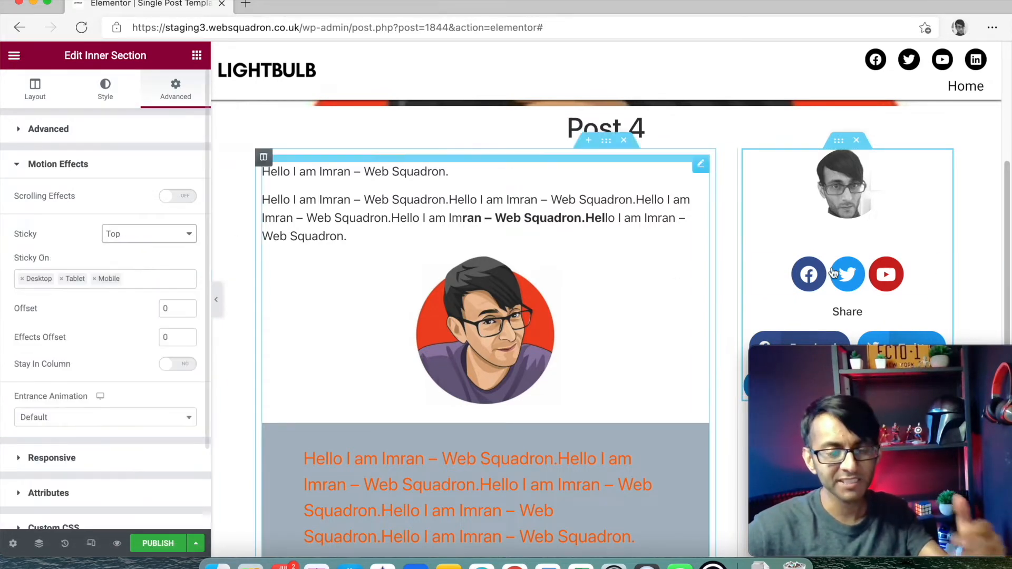
- Test Stay In Column on and off, leaving it switched off
{"action": "scroll", "coordinate": [906, 267], "scroll_direction": "down", "scroll_amount": 6}
{"action": "scroll", "coordinate": [909, 273], "scroll_direction": "down", "scroll_amount": 2}
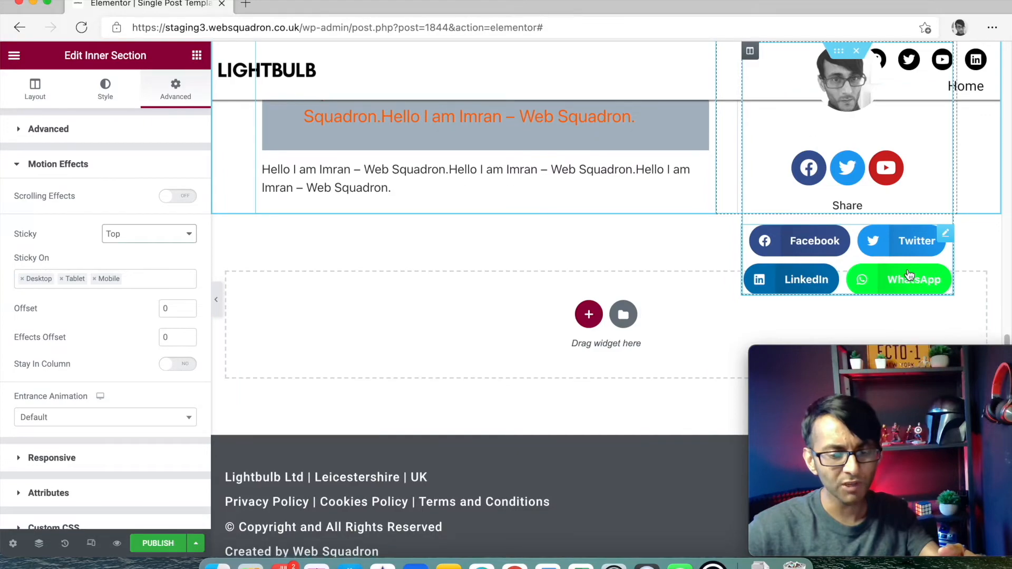
{"action": "scroll", "coordinate": [909, 273], "scroll_direction": "up", "scroll_amount": 5}
{"action": "scroll", "coordinate": [909, 273], "scroll_direction": "down", "scroll_amount": 5}
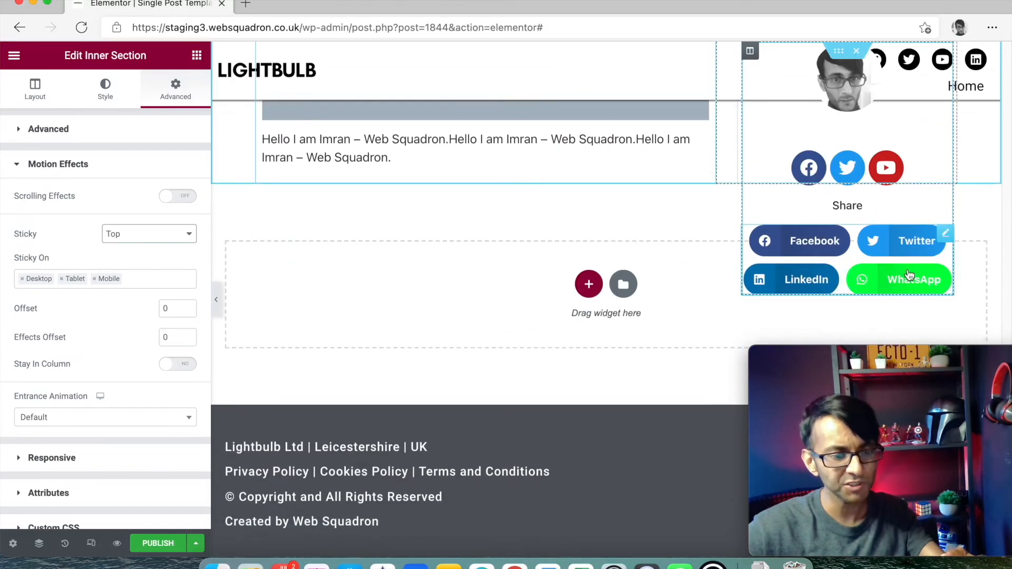
{"action": "scroll", "coordinate": [908, 273], "scroll_direction": "up", "scroll_amount": 3}
{"action": "scroll", "coordinate": [908, 273], "scroll_direction": "down", "scroll_amount": 3}
{"action": "scroll", "coordinate": [908, 273], "scroll_direction": "up", "scroll_amount": 5}
{"action": "scroll", "coordinate": [906, 274], "scroll_direction": "up", "scroll_amount": 5}
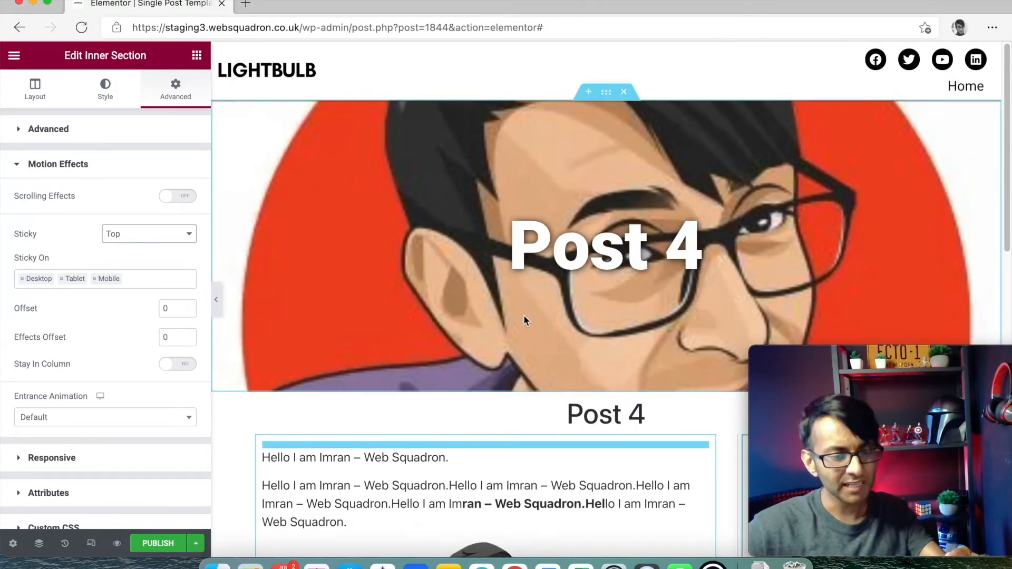
{"action": "scroll", "coordinate": [523, 316], "scroll_direction": "down", "scroll_amount": 4}
{"action": "left_click", "coordinate": [192, 365]}
{"action": "scroll", "coordinate": [758, 302], "scroll_direction": "down", "scroll_amount": 5}
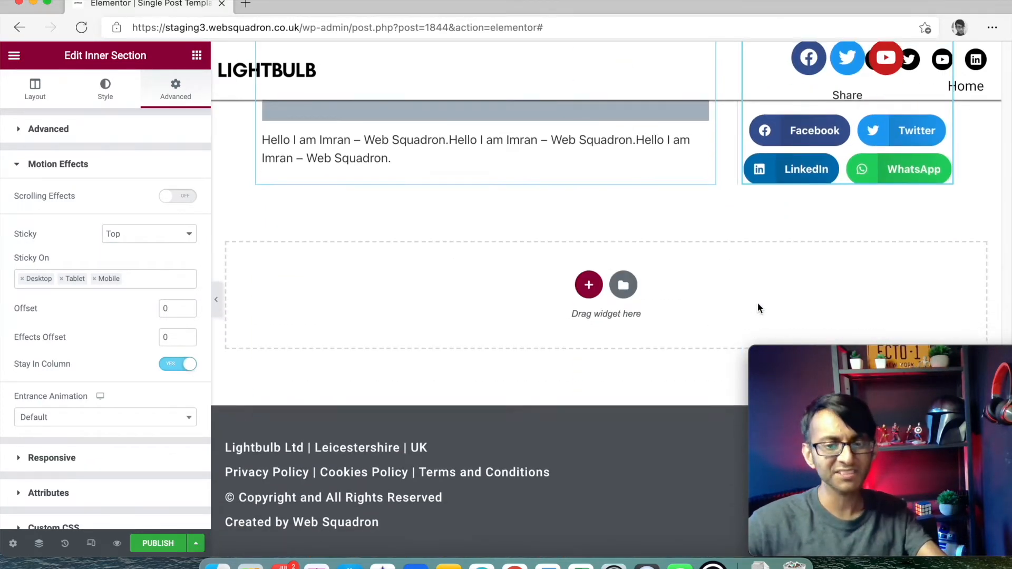
{"action": "scroll", "coordinate": [758, 308], "scroll_direction": "up", "scroll_amount": 5}
{"action": "scroll", "coordinate": [661, 299], "scroll_direction": "down", "scroll_amount": 2}
{"action": "scroll", "coordinate": [660, 299], "scroll_direction": "down", "scroll_amount": 2}
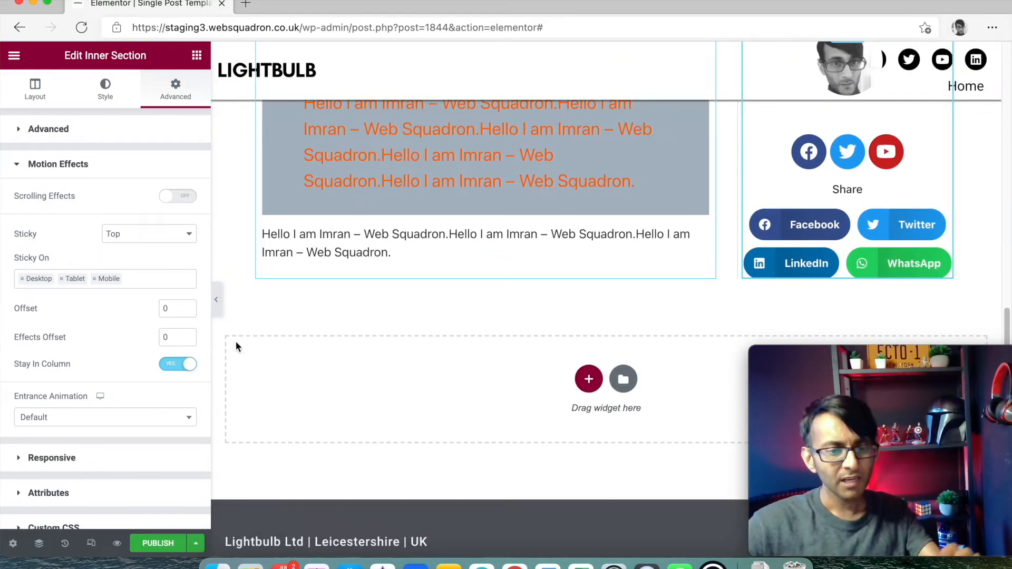
{"action": "left_click", "coordinate": [177, 363]}
{"action": "scroll", "coordinate": [723, 324], "scroll_direction": "down", "scroll_amount": 3}
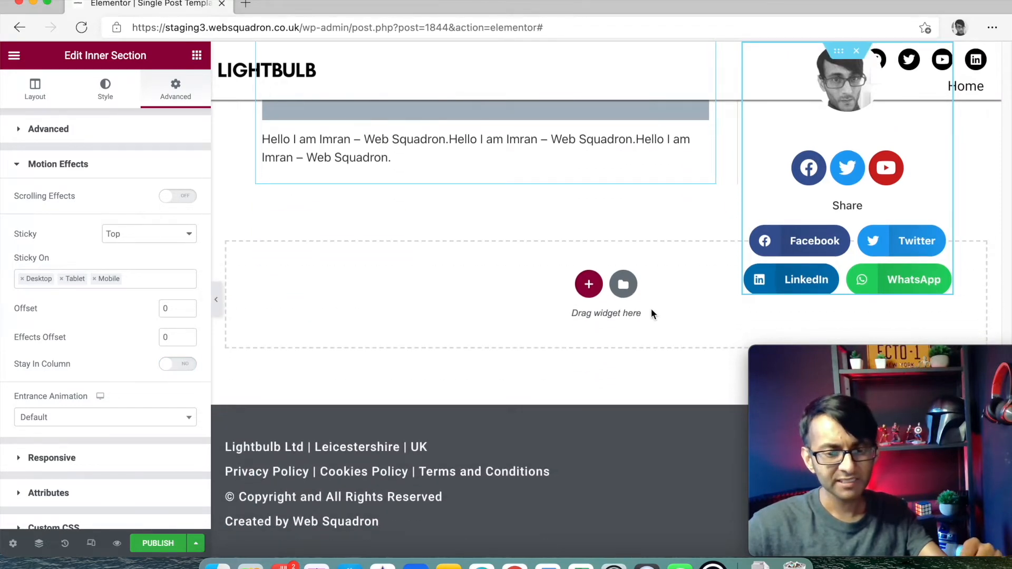
- Turn Stay In Column back on for the sticky sidebar
{"action": "scroll", "coordinate": [651, 308], "scroll_direction": "up", "scroll_amount": 5}
{"action": "scroll", "coordinate": [650, 308], "scroll_direction": "down", "scroll_amount": 5}
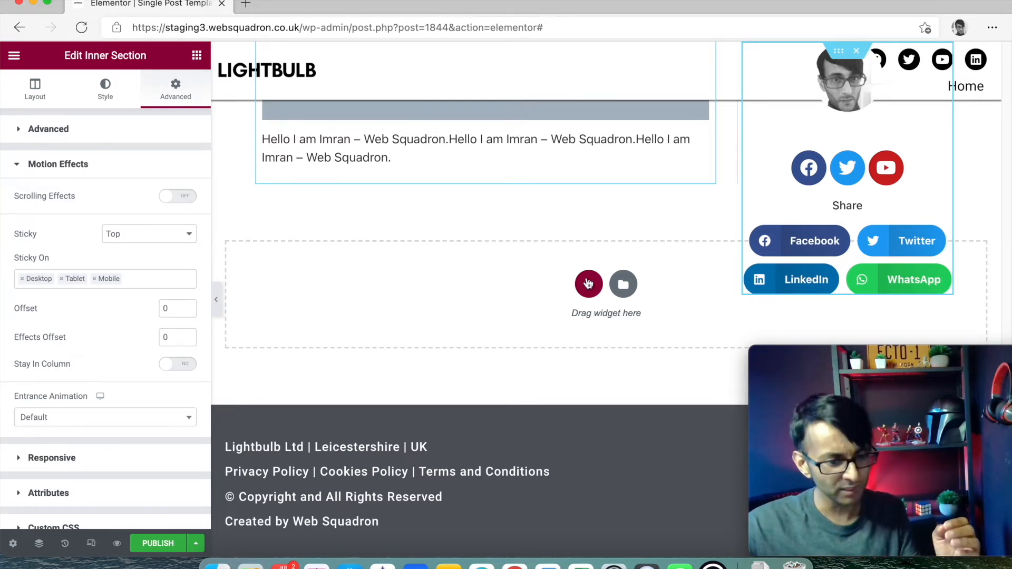
{"action": "left_click", "coordinate": [185, 365]}
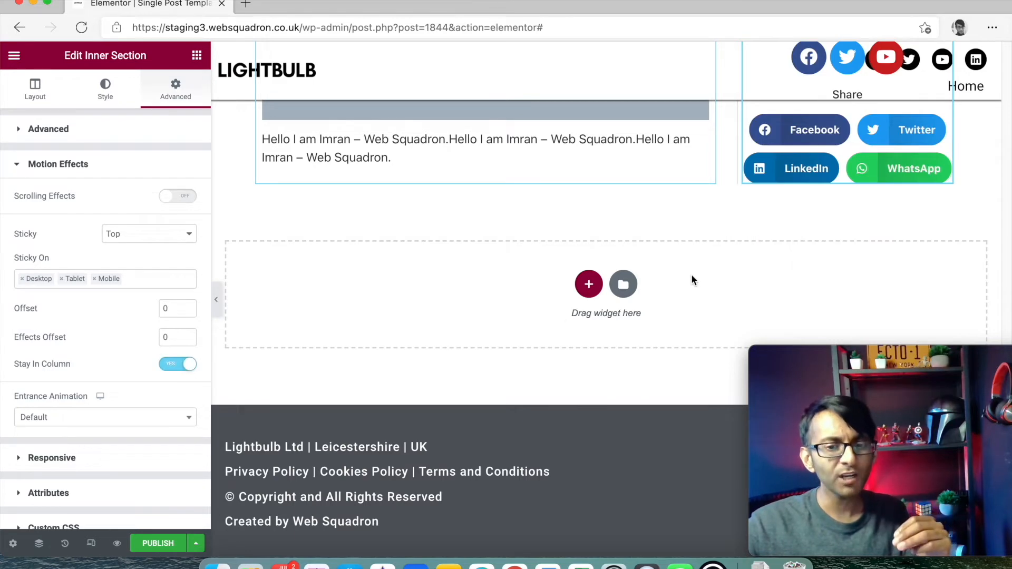
{"action": "scroll", "coordinate": [679, 274], "scroll_direction": "up", "scroll_amount": 10}
{"action": "scroll", "coordinate": [669, 272], "scroll_direction": "down", "scroll_amount": 3}
{"action": "scroll", "coordinate": [668, 272], "scroll_direction": "down", "scroll_amount": 6}
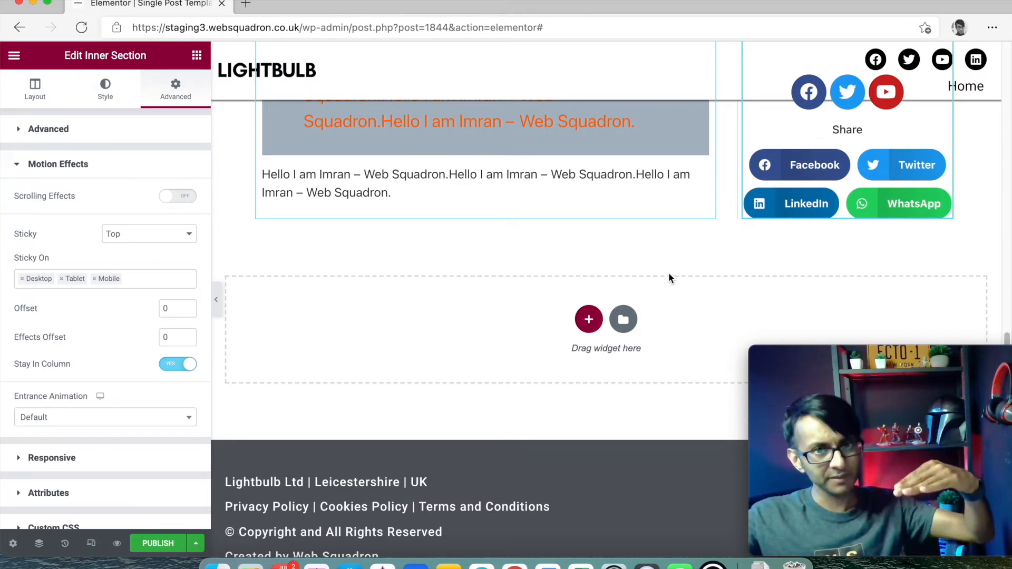
{"action": "scroll", "coordinate": [662, 224], "scroll_direction": "up", "scroll_amount": 10}
{"action": "scroll", "coordinate": [670, 227], "scroll_direction": "down", "scroll_amount": 10}
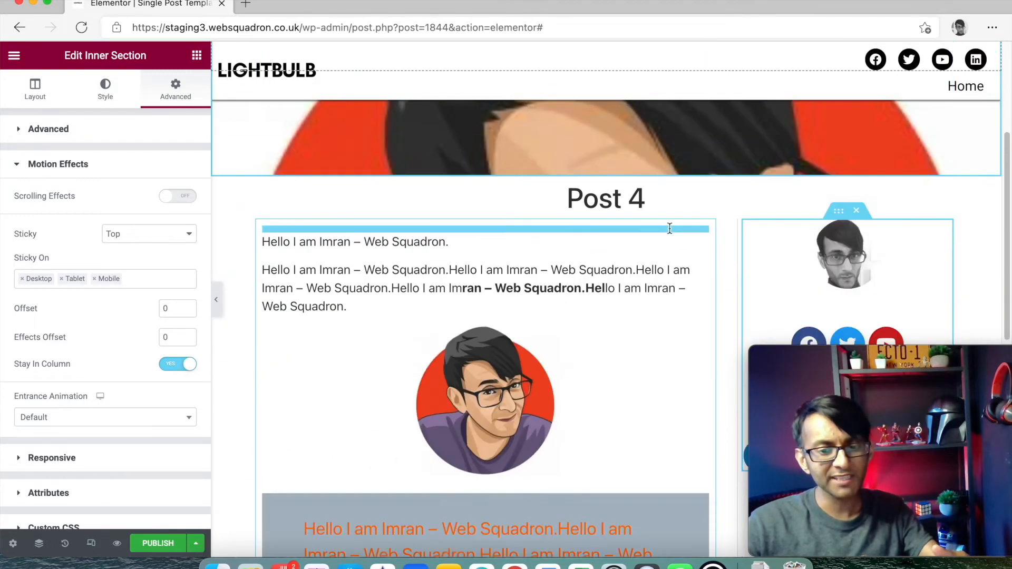
{"action": "scroll", "coordinate": [668, 233], "scroll_direction": "down", "scroll_amount": 5}
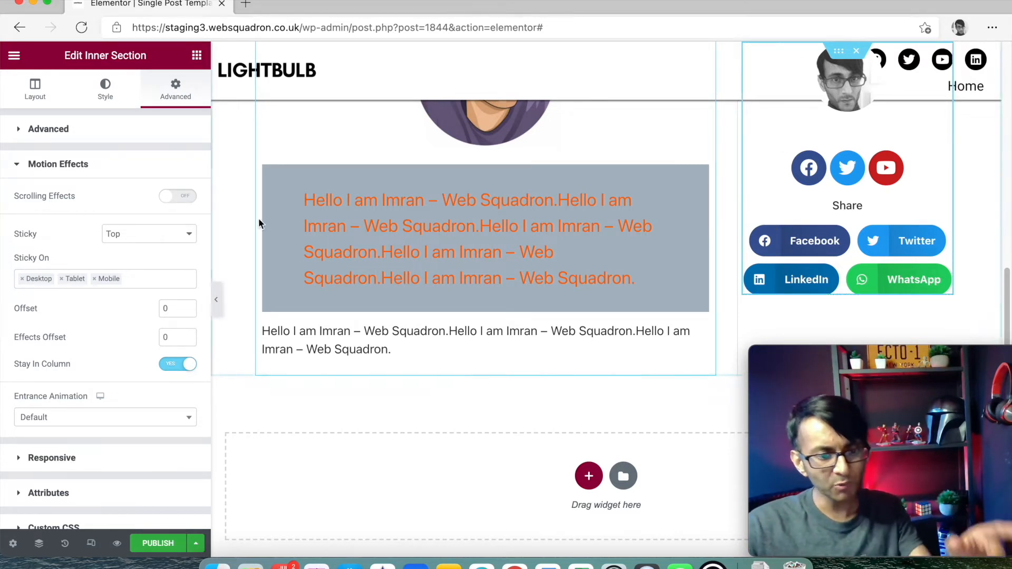
- Set the sticky offset to 84, then open and close the Publish dialog without publishing
{"action": "left_click_drag", "start_coordinate": [190, 307], "coordinate": [191, 308]}
{"action": "left_click", "coordinate": [187, 312]}
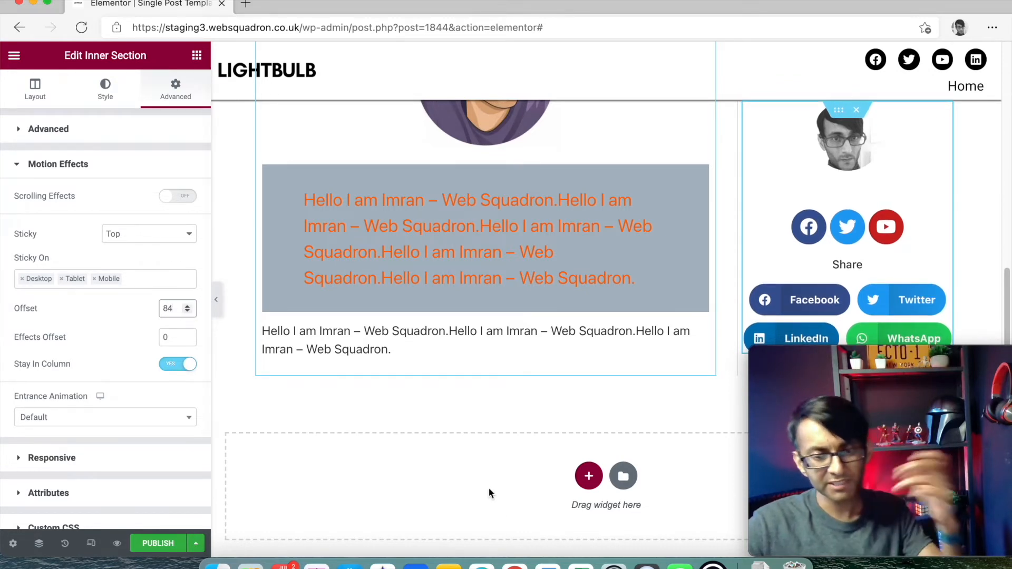
{"action": "left_click", "coordinate": [158, 543]}
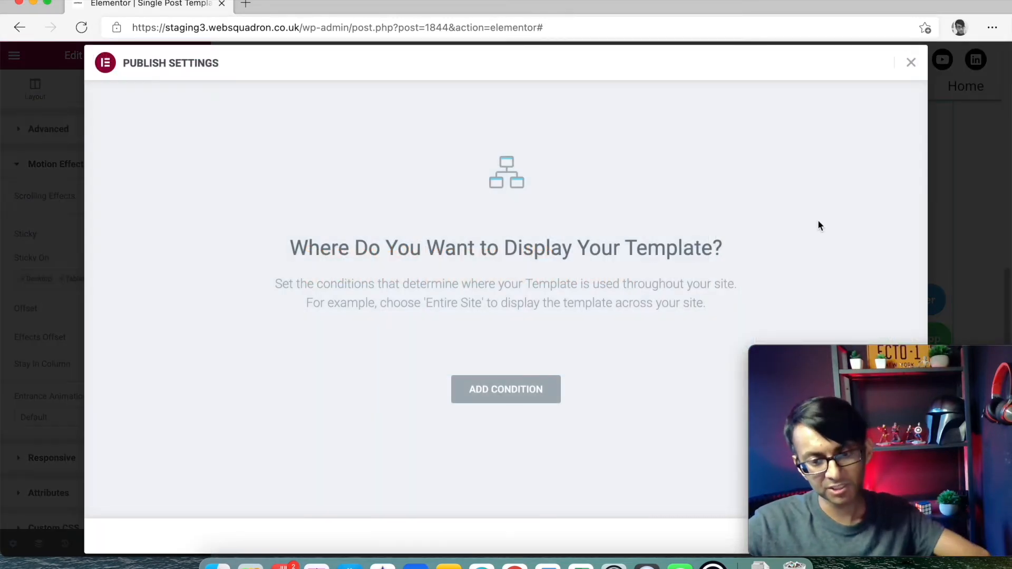
{"action": "left_click", "coordinate": [911, 63]}
{"action": "scroll", "coordinate": [694, 286], "scroll_direction": "up", "scroll_amount": 5}
{"action": "scroll", "coordinate": [694, 287], "scroll_direction": "down", "scroll_amount": 5}
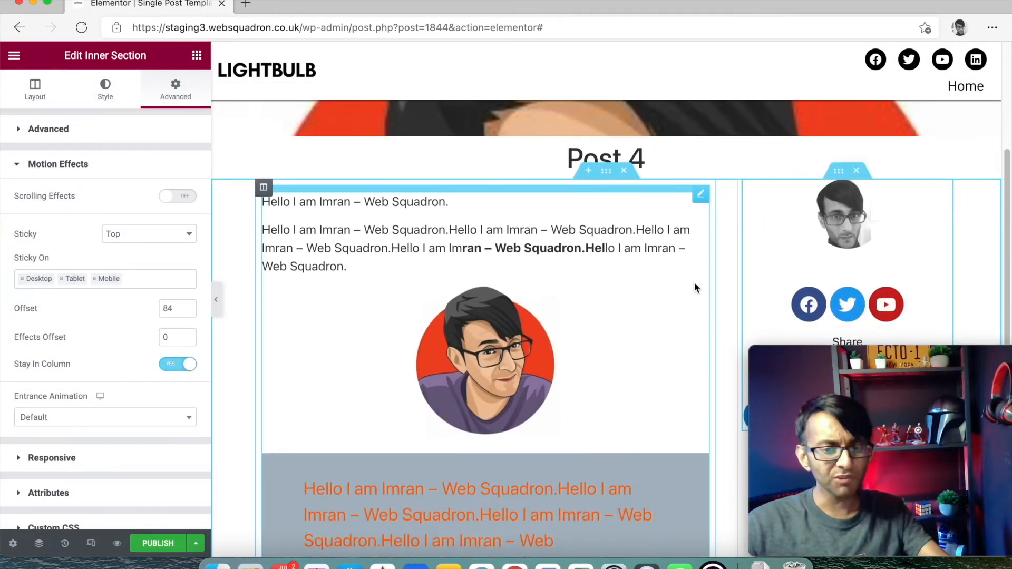
{"action": "scroll", "coordinate": [695, 287], "scroll_direction": "down", "scroll_amount": 2}
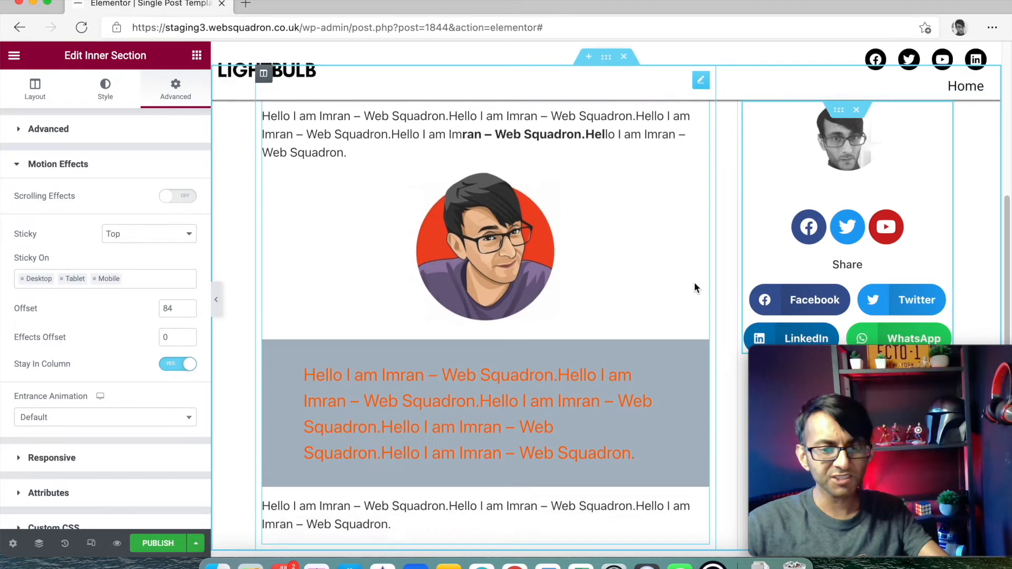
{"action": "scroll", "coordinate": [694, 287], "scroll_direction": "down", "scroll_amount": 8}
{"action": "scroll", "coordinate": [694, 287], "scroll_direction": "up", "scroll_amount": 12}
{"action": "scroll", "coordinate": [633, 290], "scroll_direction": "down", "scroll_amount": 5}
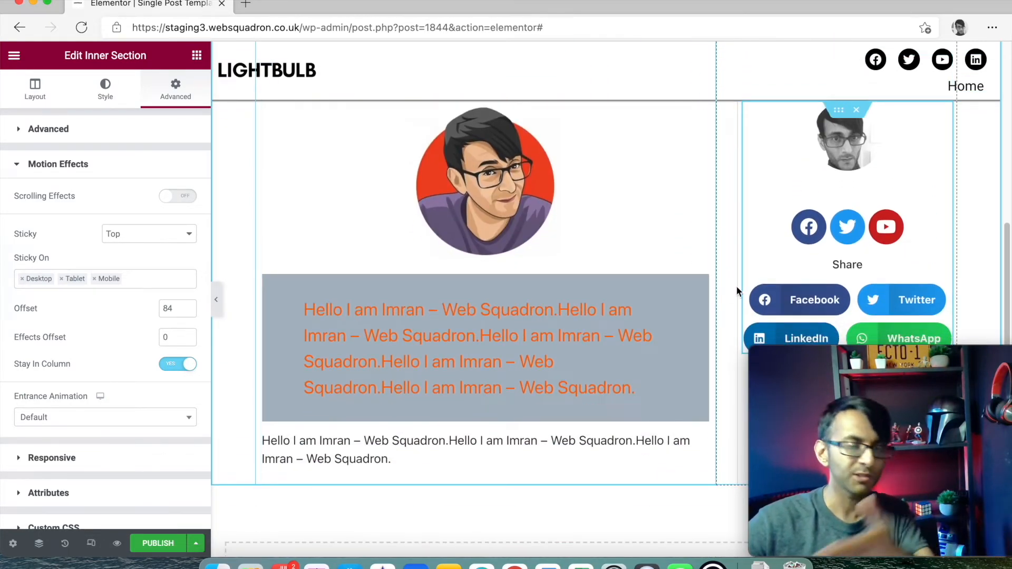
{"action": "scroll", "coordinate": [735, 288], "scroll_direction": "down", "scroll_amount": 4}
{"action": "scroll", "coordinate": [681, 296], "scroll_direction": "down", "scroll_amount": 5}
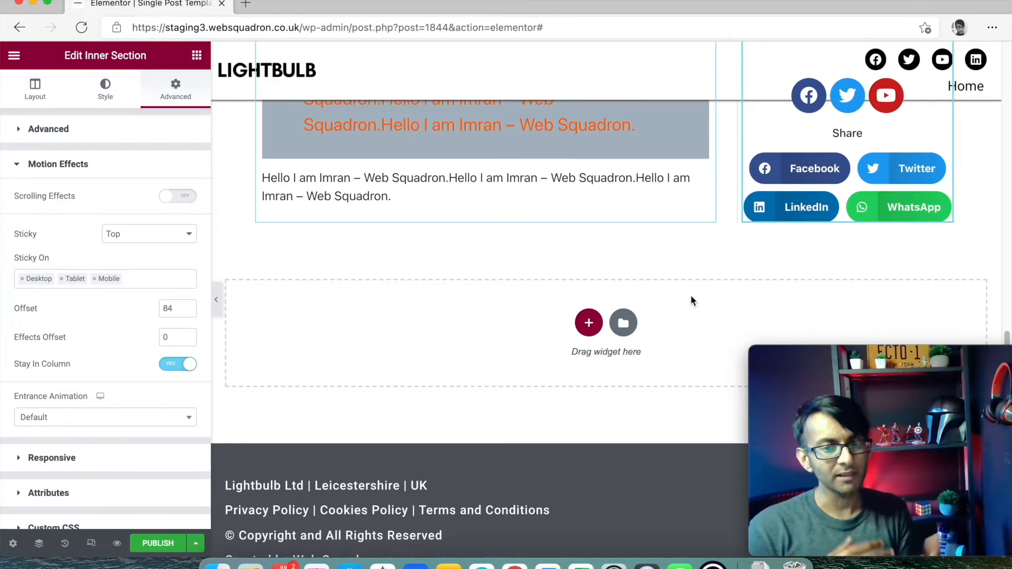
{"action": "scroll", "coordinate": [687, 298], "scroll_direction": "up", "scroll_amount": 10}
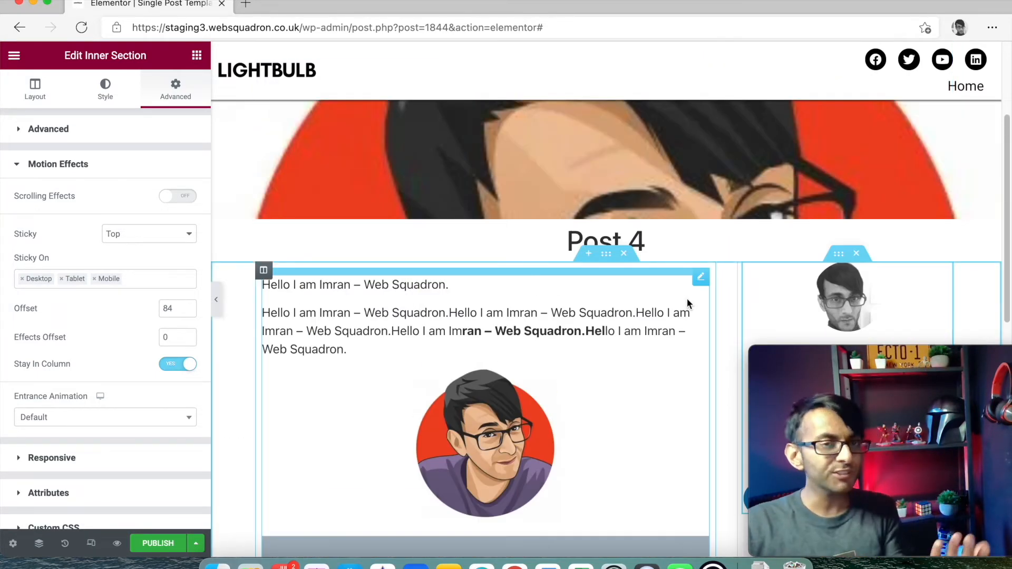
{"action": "scroll", "coordinate": [687, 298], "scroll_direction": "down", "scroll_amount": 10}
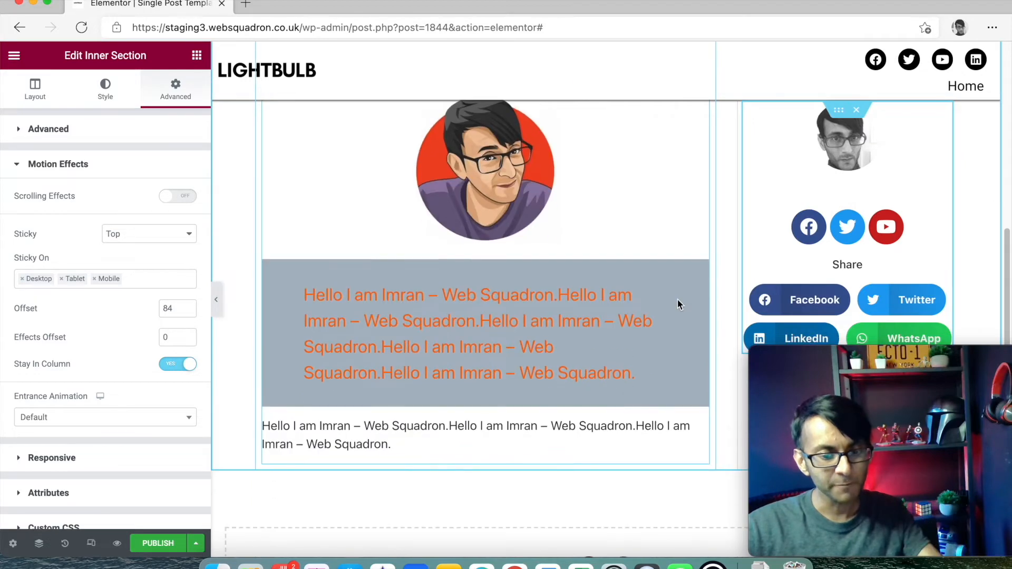
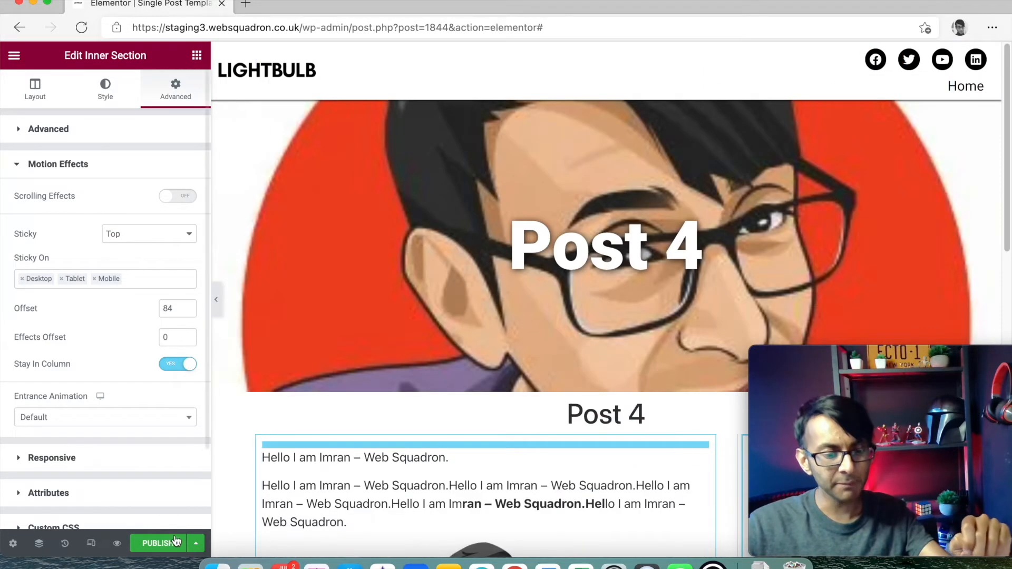
- Give the single post template an Include condition for All Posts and save it
{"action": "left_click", "coordinate": [173, 544]}
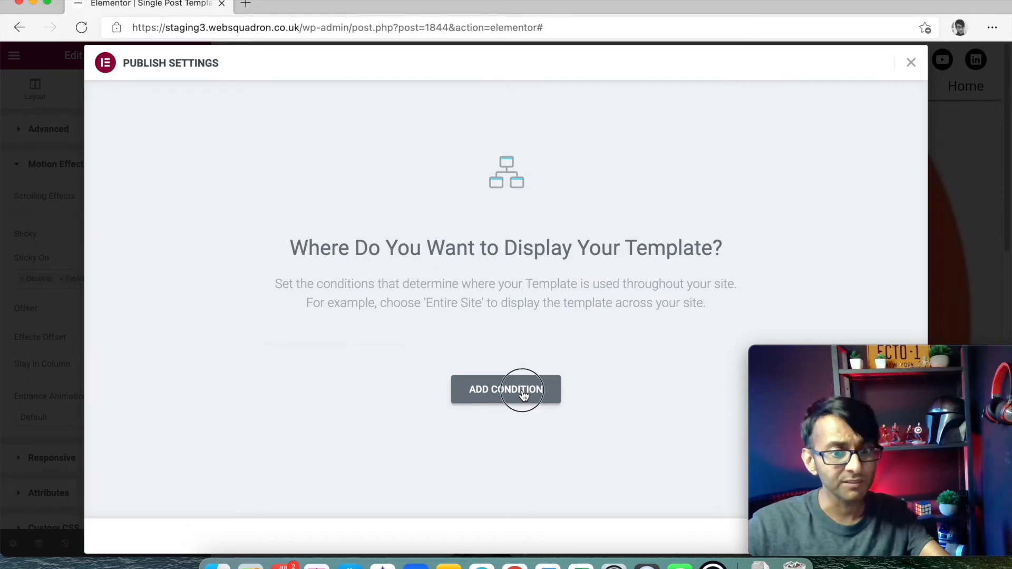
{"action": "left_click", "coordinate": [523, 396]}
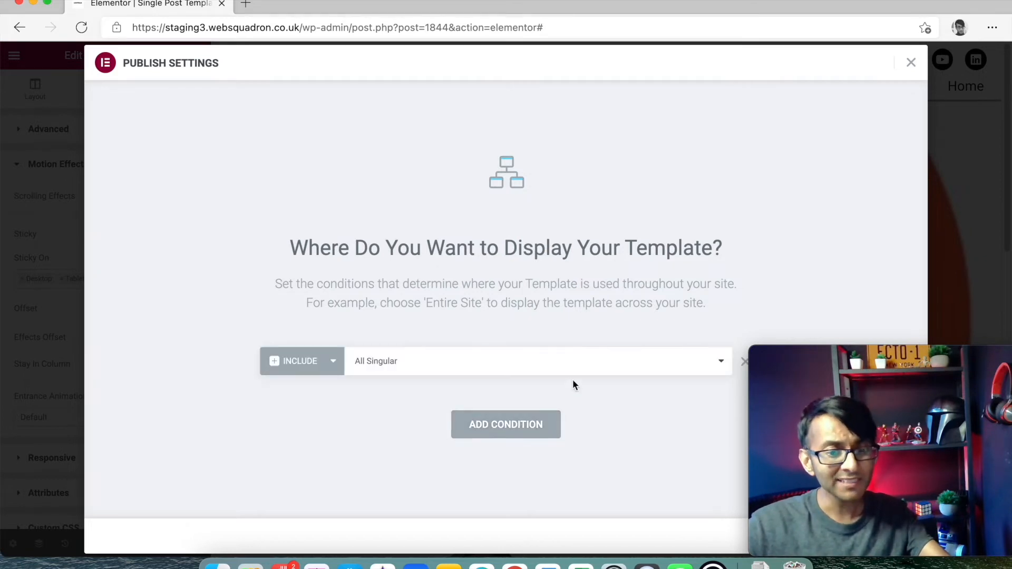
{"action": "left_click", "coordinate": [647, 370]}
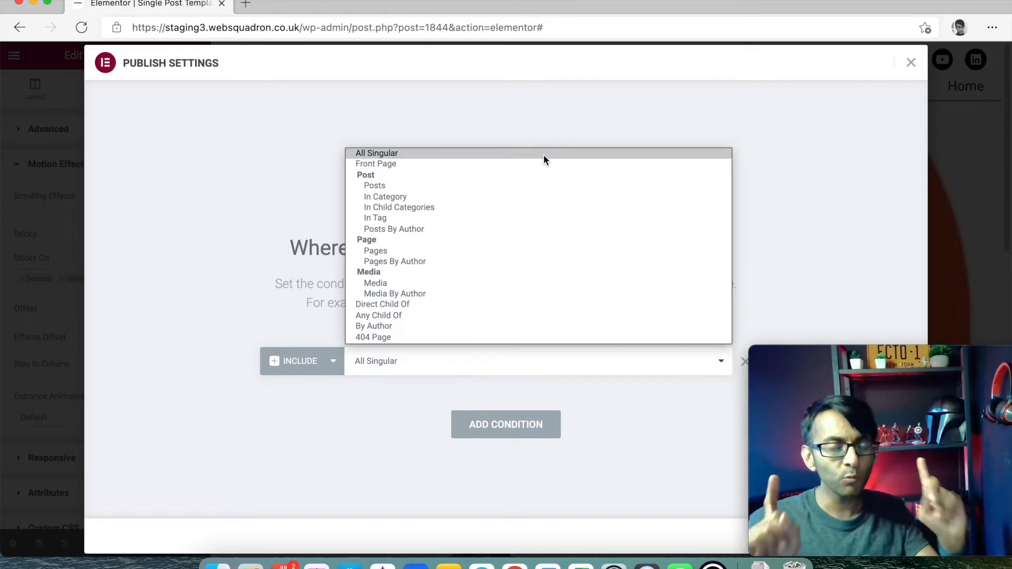
{"action": "left_click", "coordinate": [432, 195]}
{"action": "left_click", "coordinate": [661, 370]}
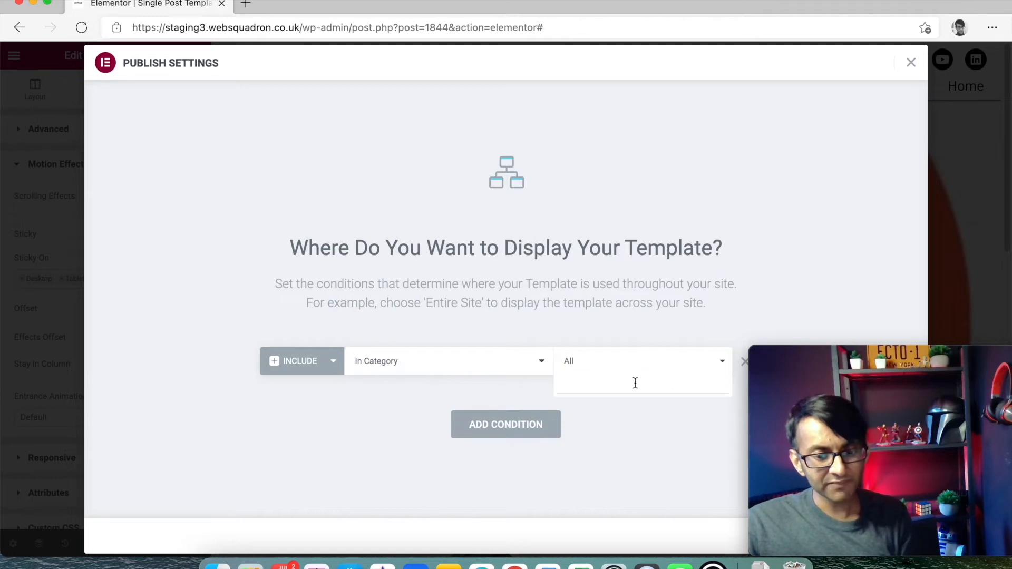
{"action": "type", "text": "cat"}
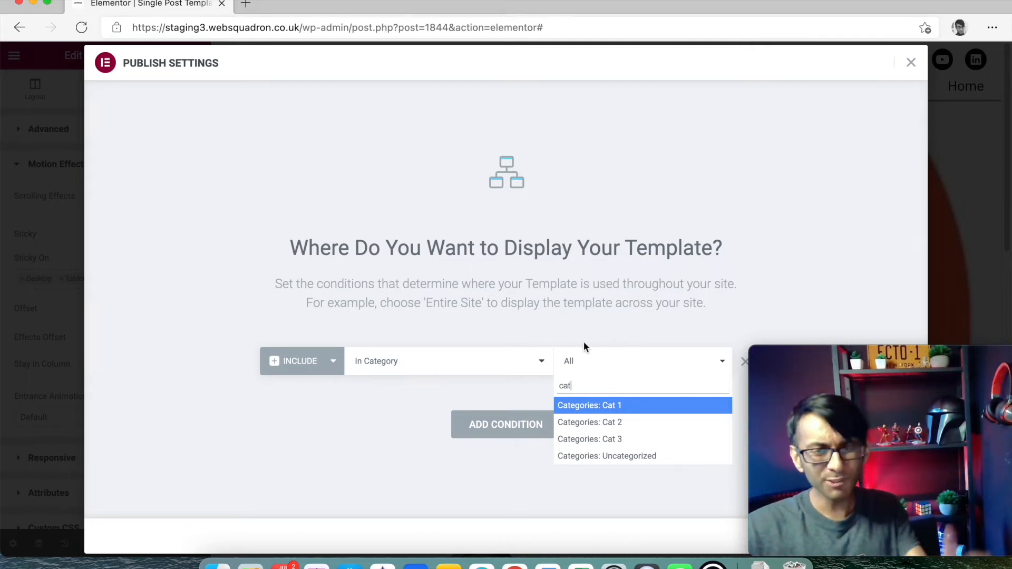
{"action": "left_click", "coordinate": [503, 358]}
{"action": "left_click", "coordinate": [513, 363]}
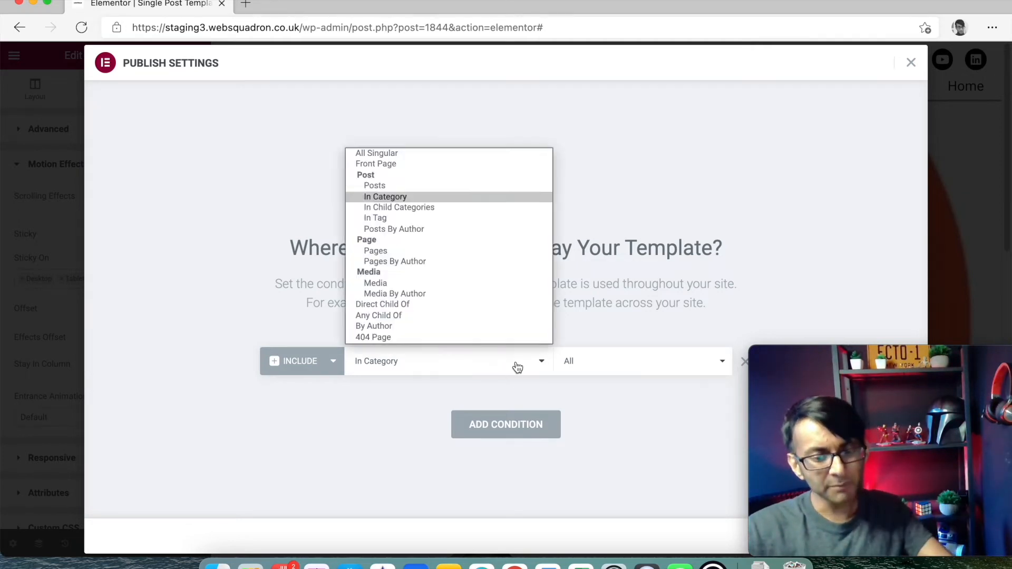
{"action": "left_click", "coordinate": [443, 186]}
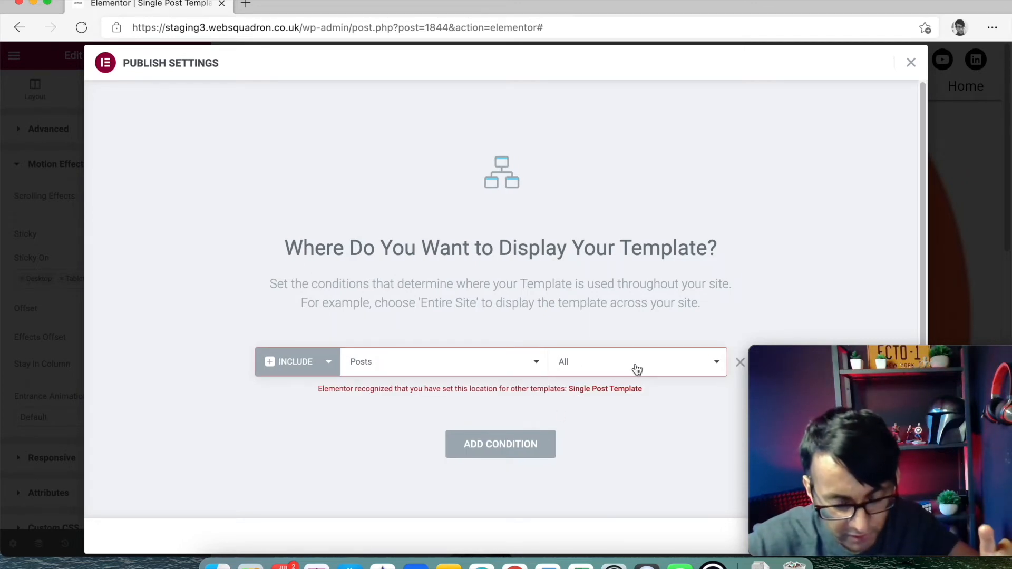
{"action": "left_click_drag", "start_coordinate": [854, 348], "coordinate": [840, 113]}
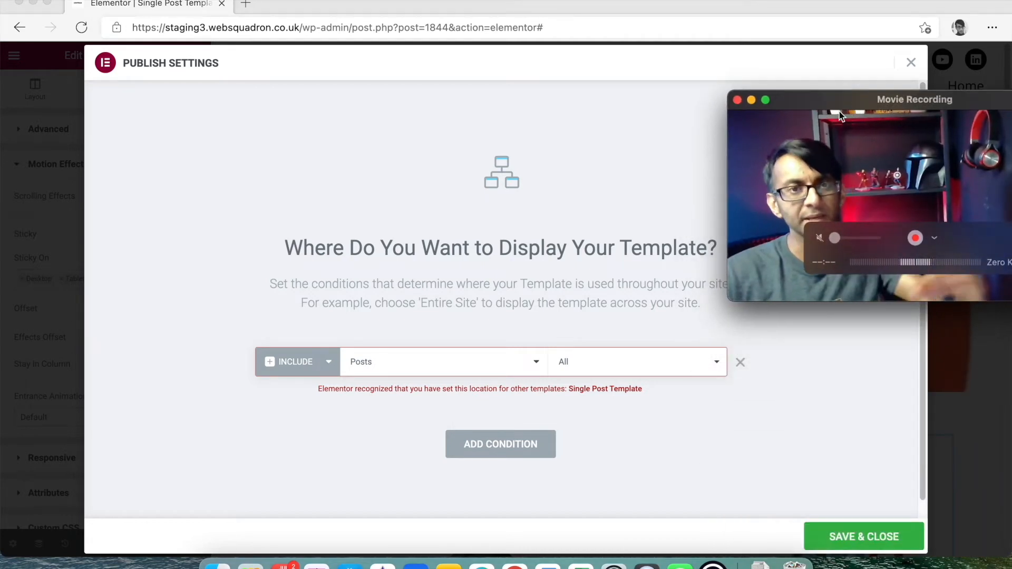
{"action": "left_click", "coordinate": [847, 538]}
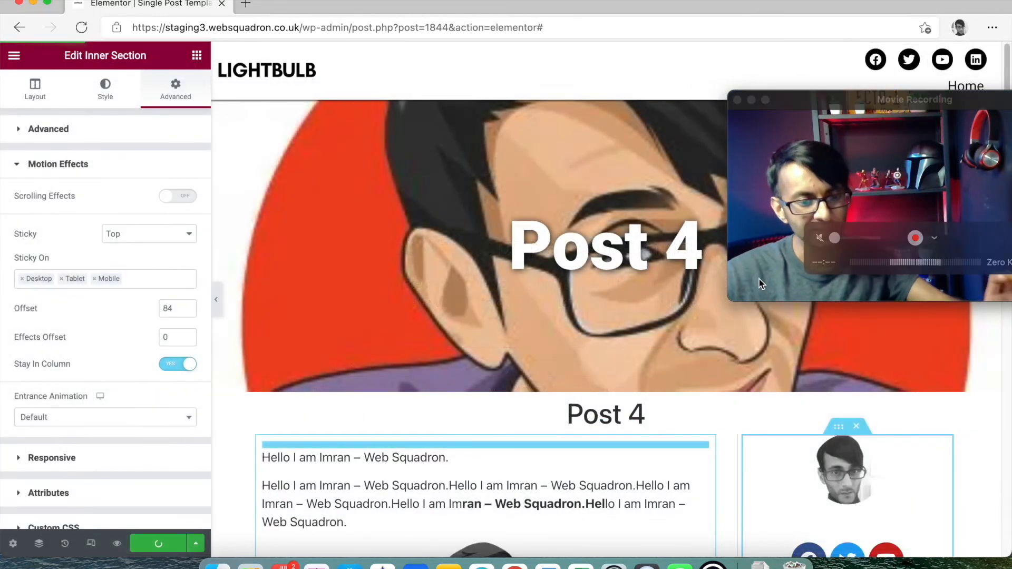
- Change the page address to end in /wp-admin/ to load the WordPress Dashboard
{"action": "left_click_drag", "start_coordinate": [918, 121], "coordinate": [951, 373]}
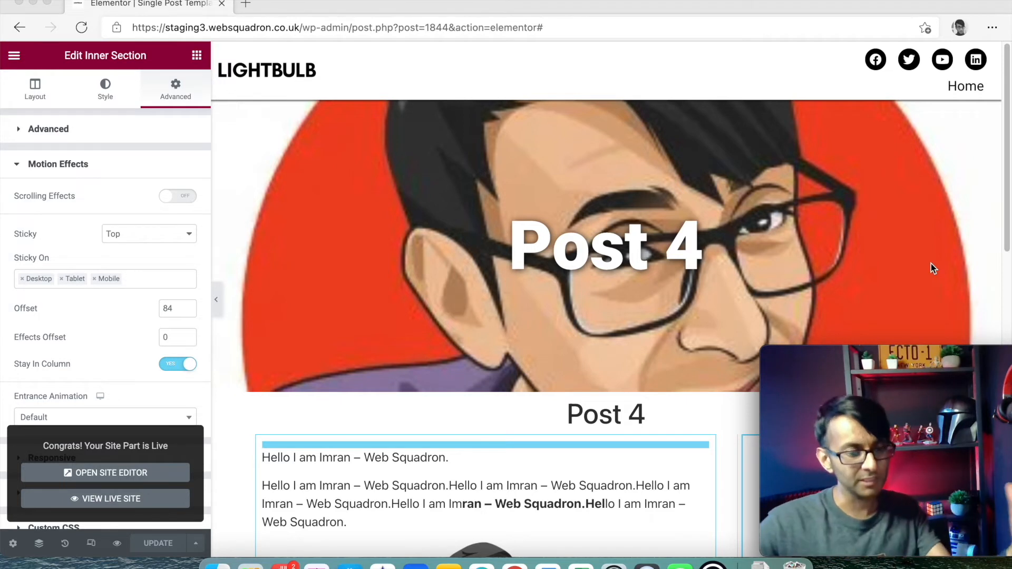
{"action": "left_click", "coordinate": [289, 157]}
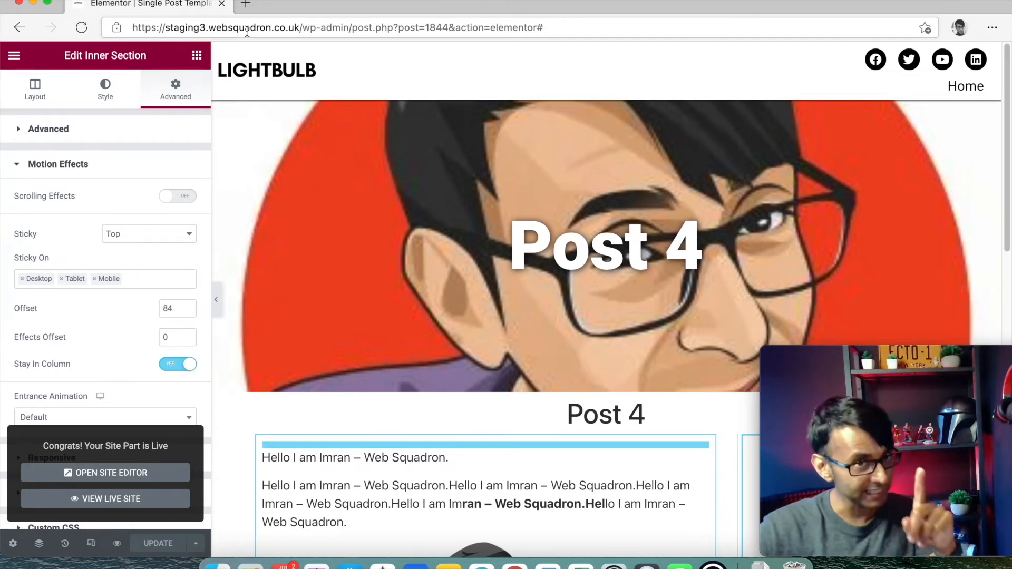
{"action": "left_click_drag", "start_coordinate": [343, 30], "coordinate": [560, 36]}
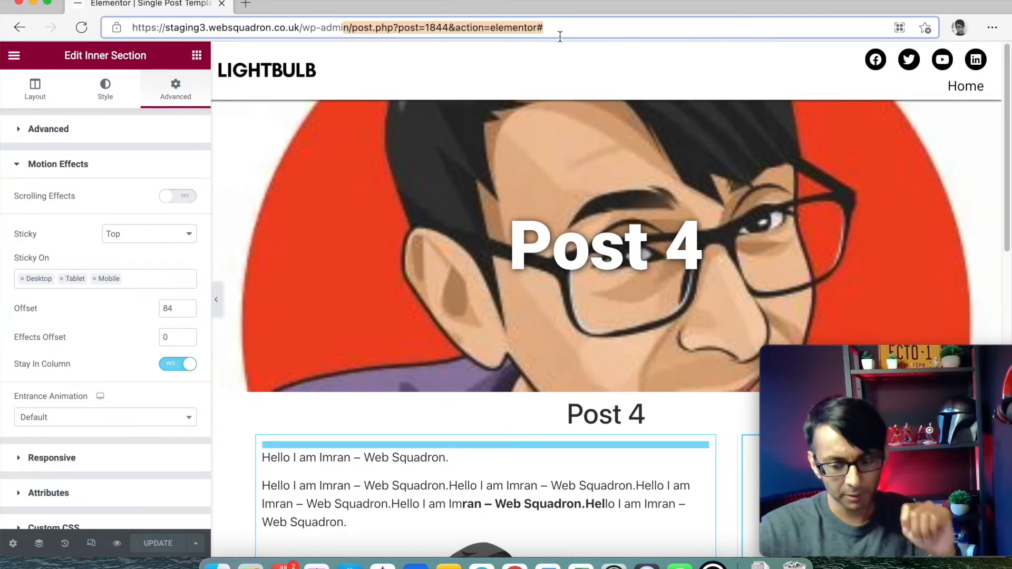
{"action": "type", "text": "n/"}
{"action": "key", "text": "Return"}
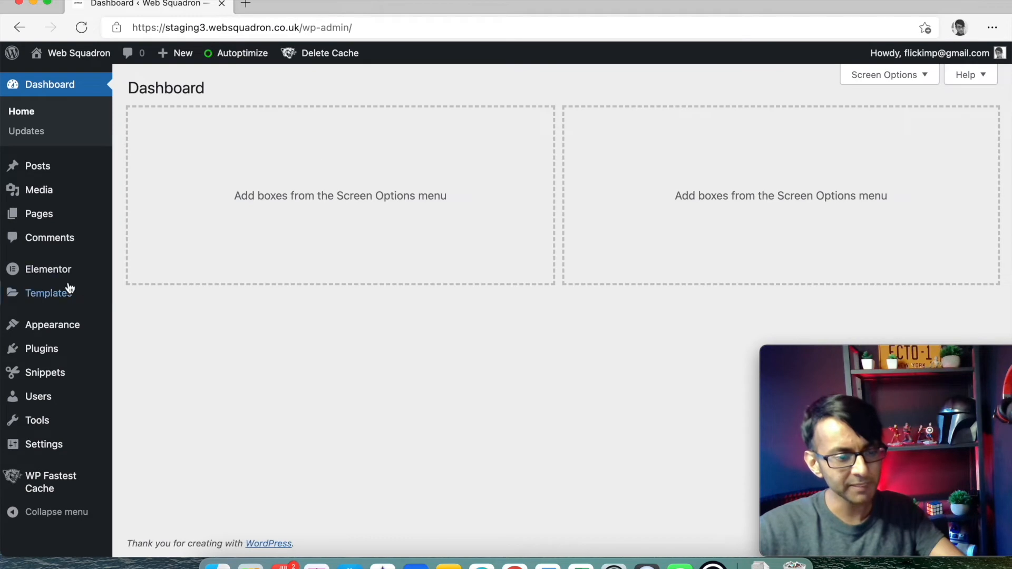
- Open Saved Templates and review the trashed templates, sorting them by date
{"action": "mouse_move", "coordinate": [69, 289]}
{"action": "left_click", "coordinate": [156, 296]}
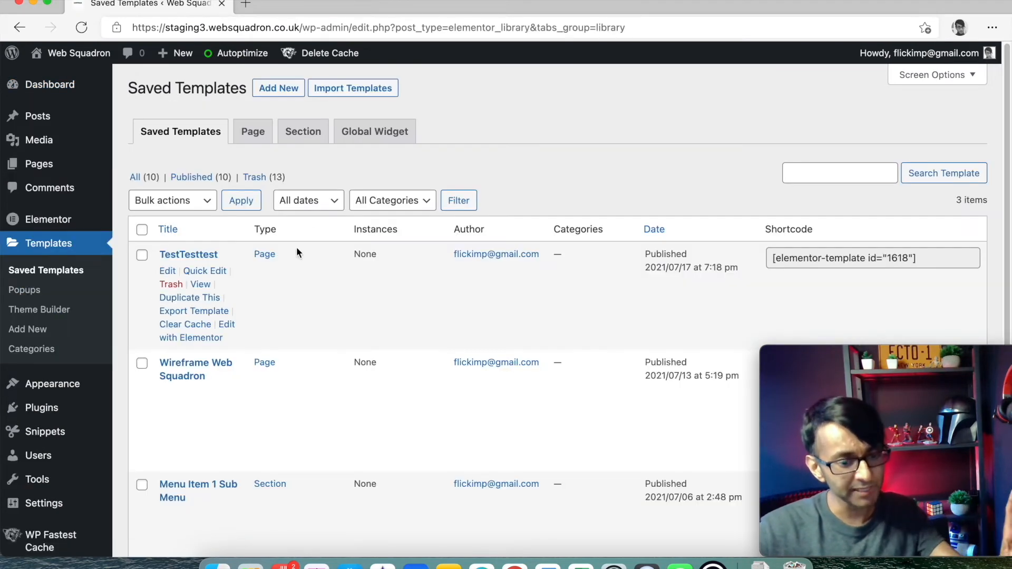
{"action": "left_click", "coordinate": [263, 180]}
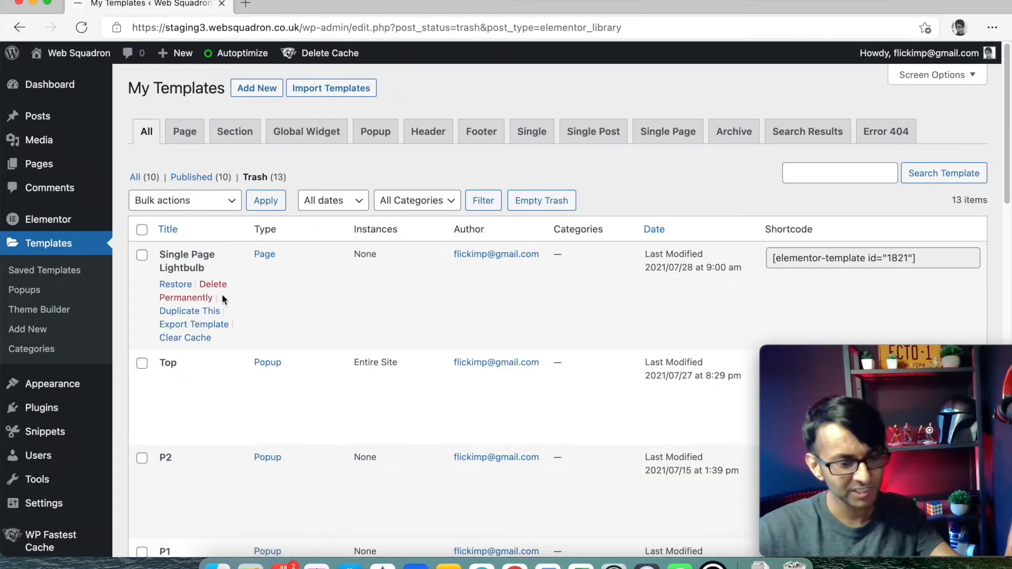
{"action": "scroll", "coordinate": [232, 337], "scroll_direction": "down", "scroll_amount": 10}
{"action": "scroll", "coordinate": [236, 366], "scroll_direction": "up", "scroll_amount": 7}
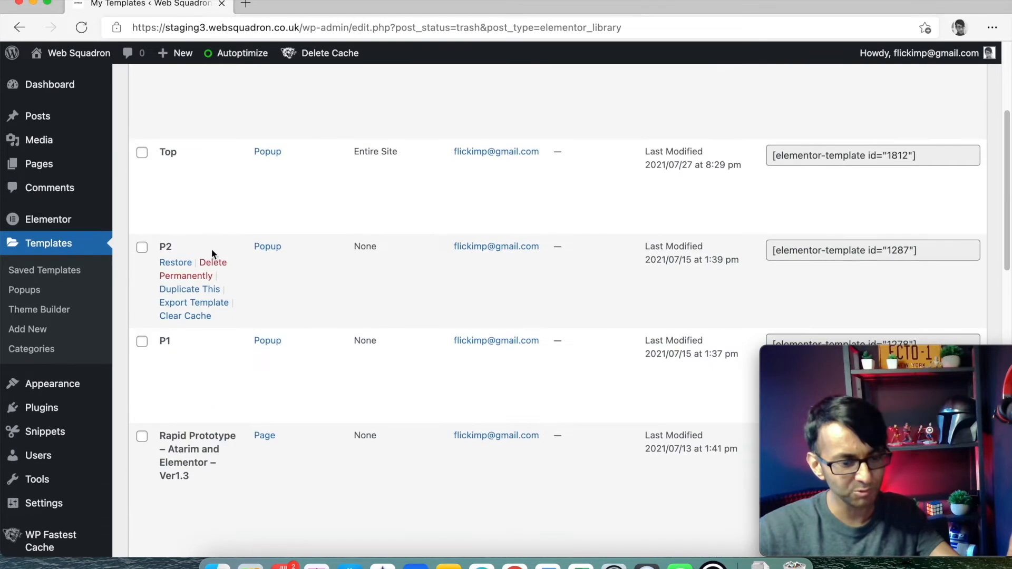
{"action": "scroll", "coordinate": [420, 233], "scroll_direction": "up", "scroll_amount": 4}
{"action": "left_click", "coordinate": [659, 229]}
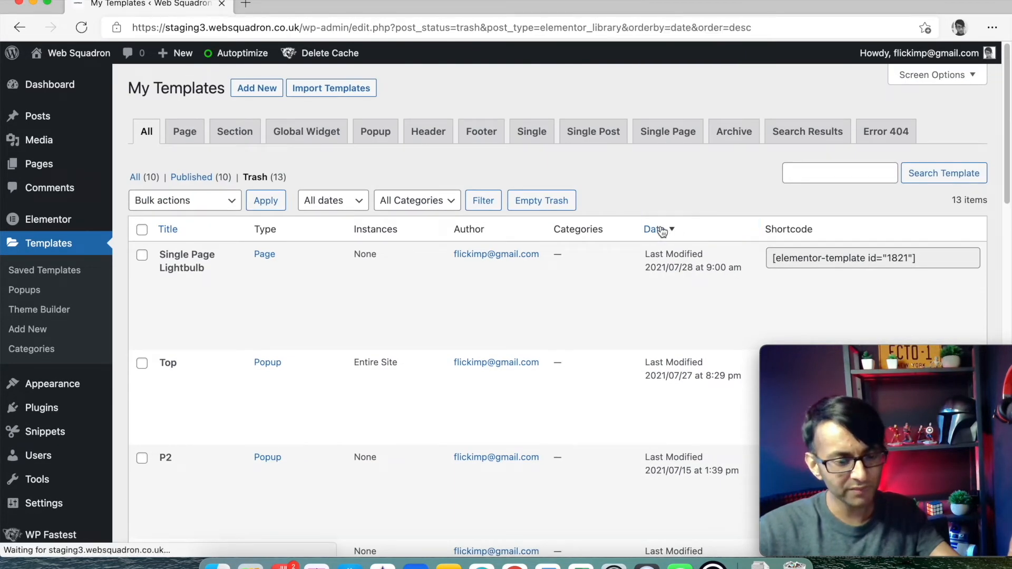
{"action": "left_click", "coordinate": [659, 233]}
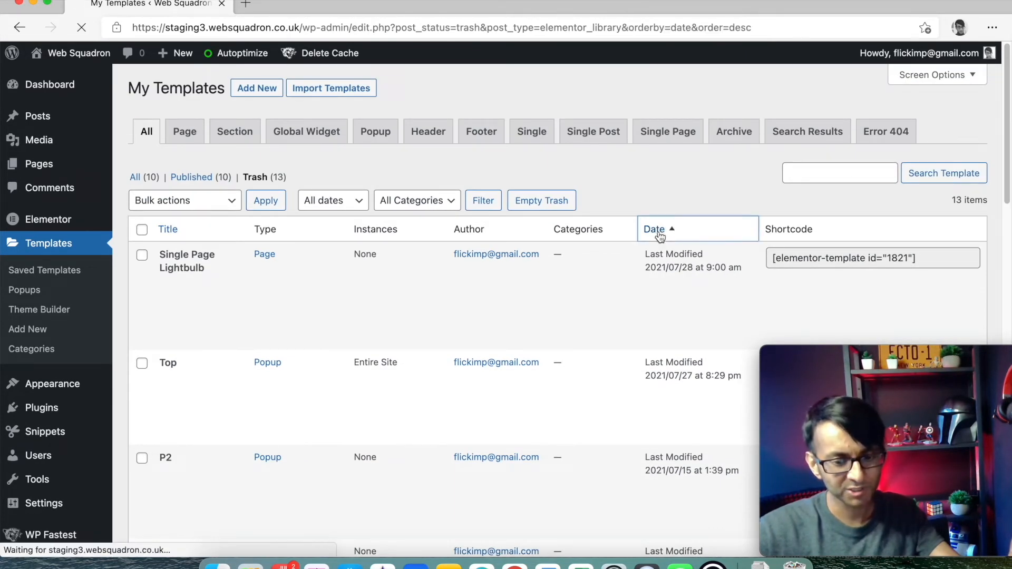
{"action": "scroll", "coordinate": [659, 231], "scroll_direction": "down", "scroll_amount": 10}
{"action": "scroll", "coordinate": [641, 206], "scroll_direction": "up", "scroll_amount": 9}
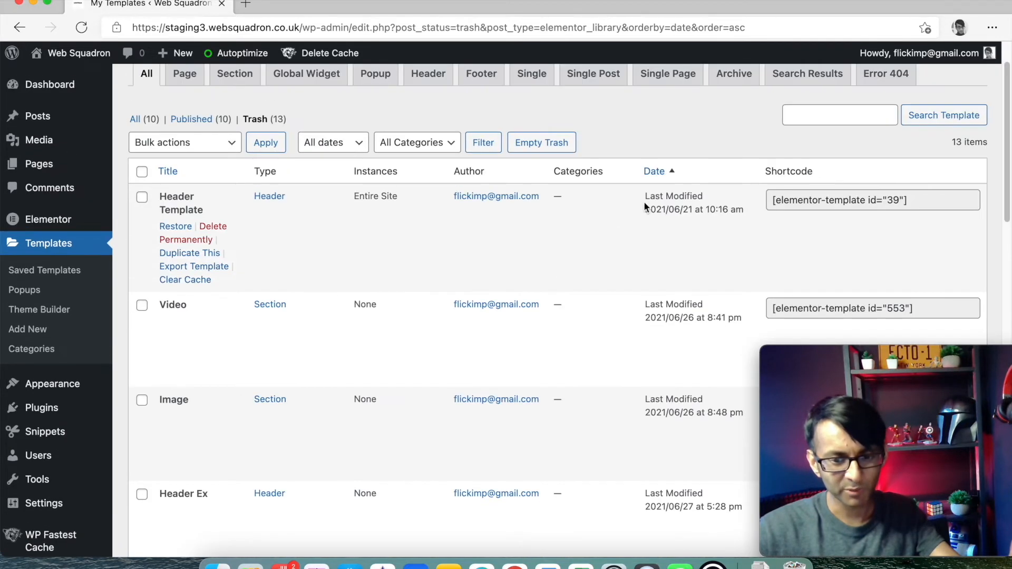
{"action": "left_click", "coordinate": [663, 179]}
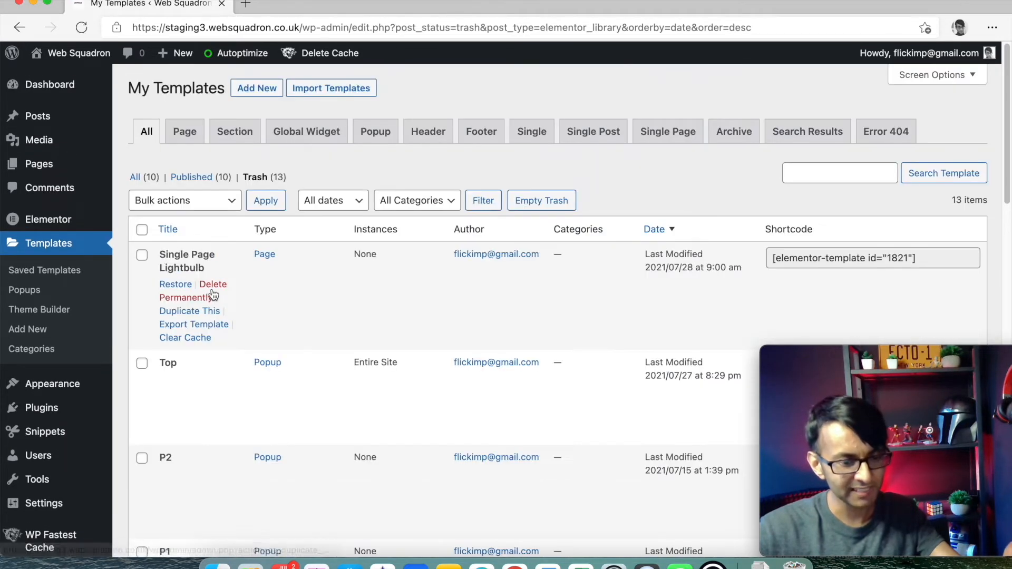
{"action": "scroll", "coordinate": [235, 307], "scroll_direction": "down", "scroll_amount": 10}
{"action": "scroll", "coordinate": [266, 349], "scroll_direction": "down", "scroll_amount": 5}
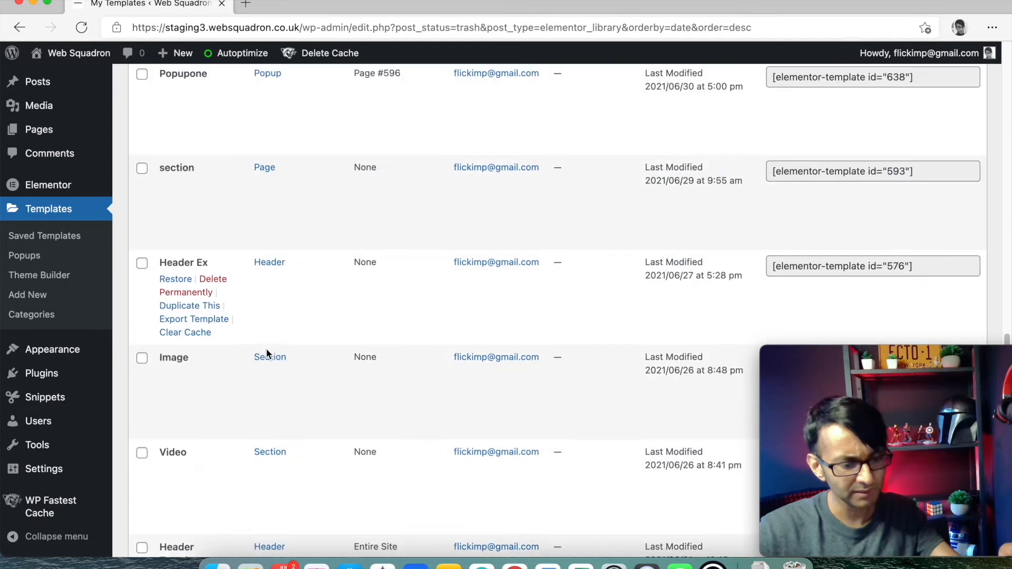
{"action": "scroll", "coordinate": [267, 350], "scroll_direction": "up", "scroll_amount": 15}
- Back in All templates, trash the older duplicate Single Post Template
{"action": "left_click", "coordinate": [138, 178]}
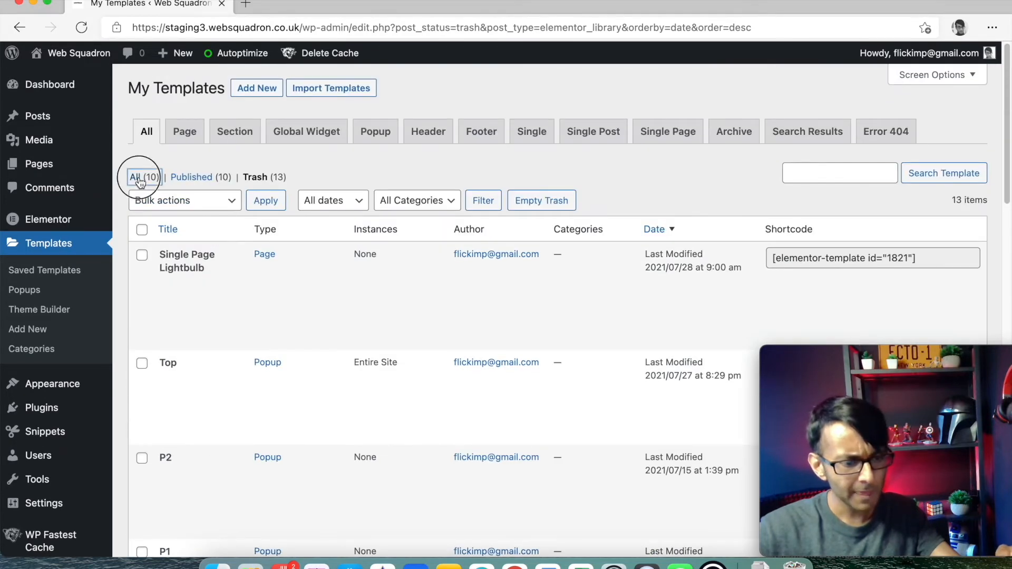
{"action": "mouse_move", "coordinate": [181, 277]}
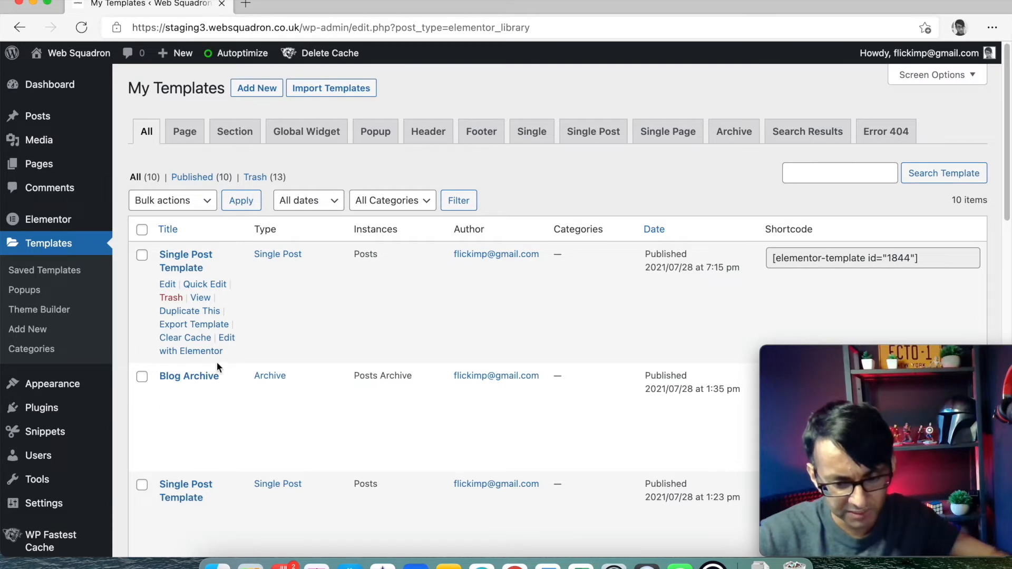
{"action": "mouse_move", "coordinate": [220, 419]}
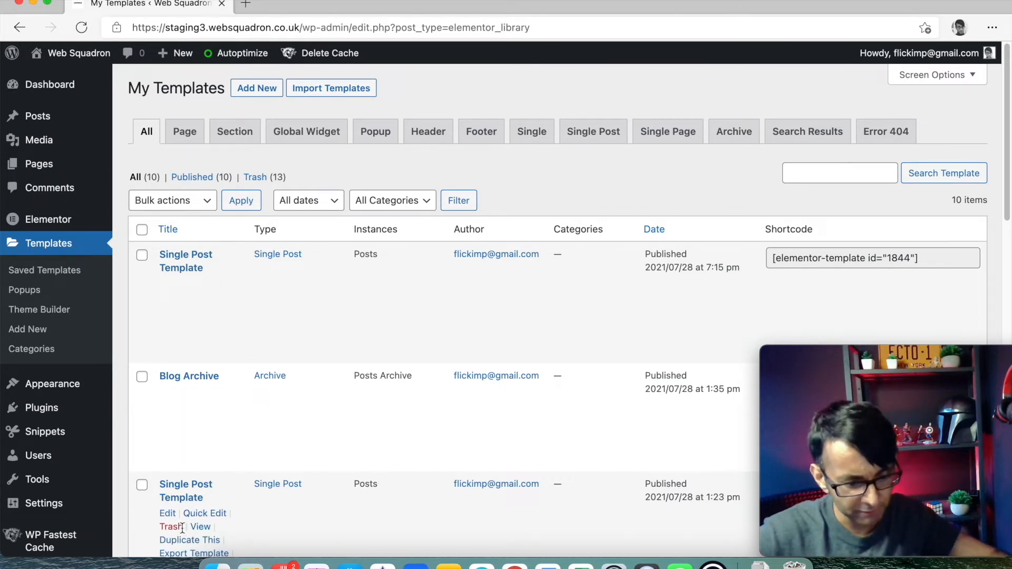
{"action": "left_click", "coordinate": [181, 527]}
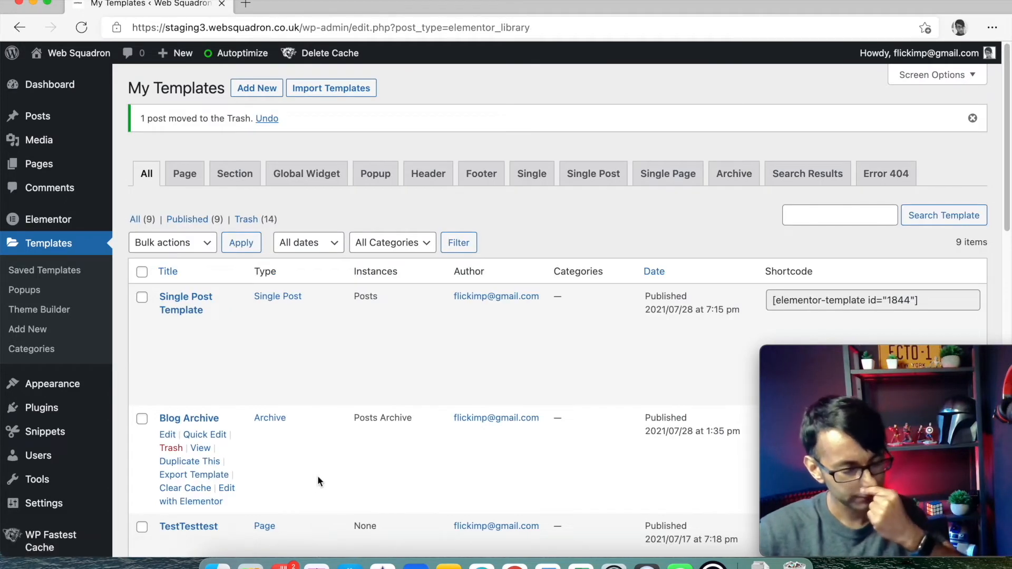
{"action": "scroll", "coordinate": [318, 475], "scroll_direction": "down", "scroll_amount": 5}
{"action": "scroll", "coordinate": [318, 475], "scroll_direction": "up", "scroll_amount": 2}
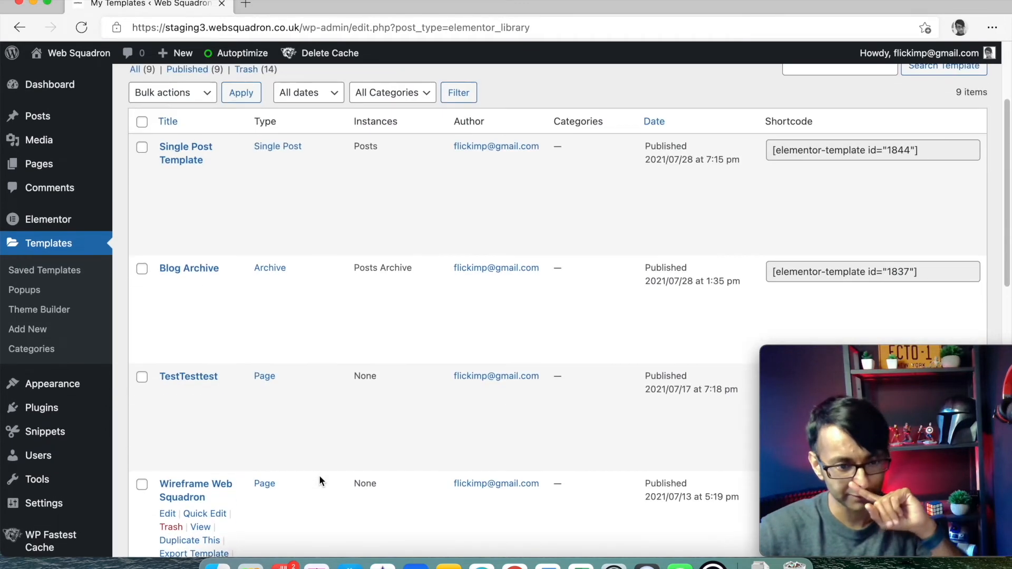
{"action": "scroll", "coordinate": [319, 476], "scroll_direction": "up", "scroll_amount": 3}
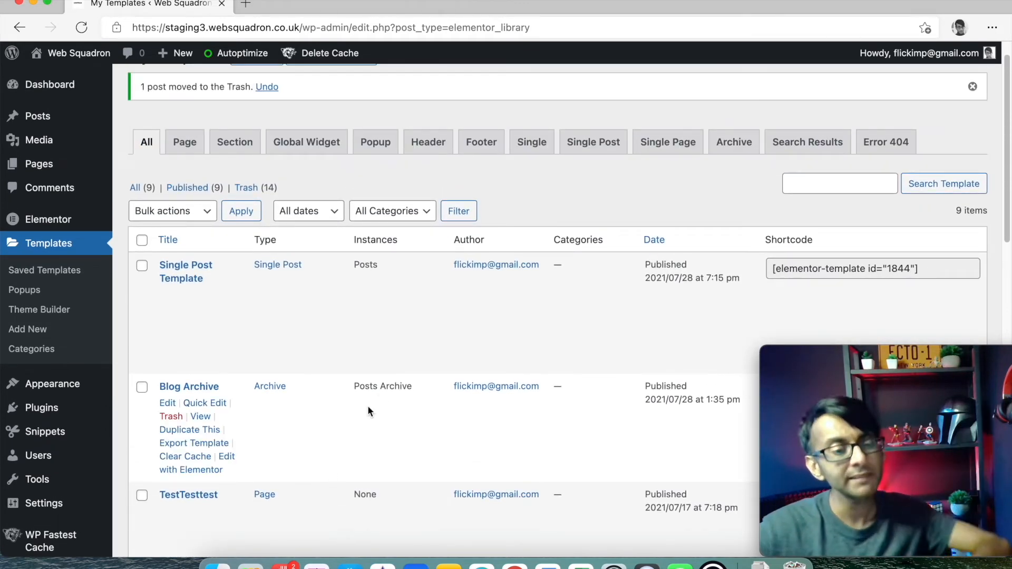
{"action": "mouse_move", "coordinate": [47, 164]}
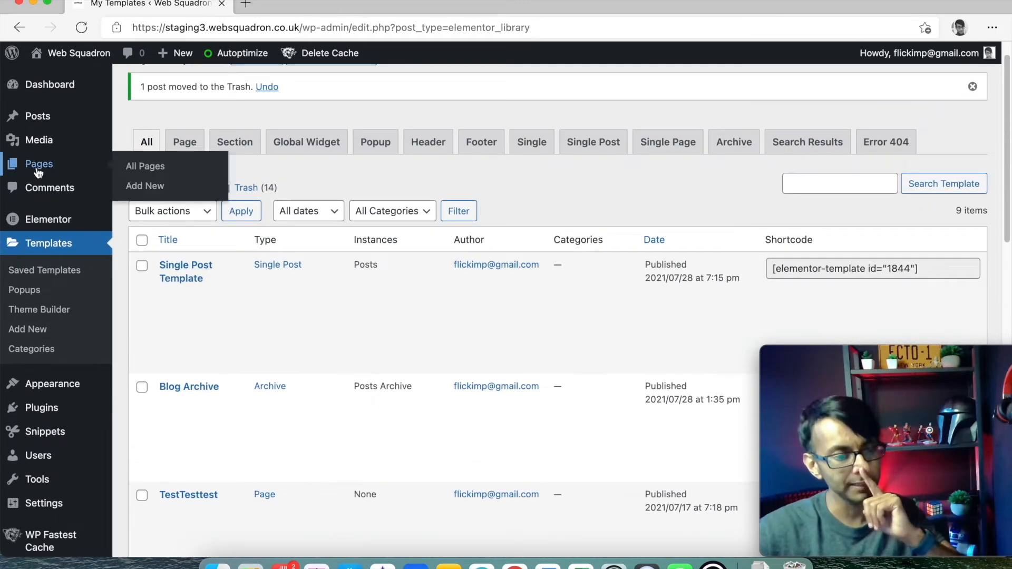
- Add a new page titled 'Blog' from All Pages and open it in Elementor
{"action": "left_click", "coordinate": [163, 170]}
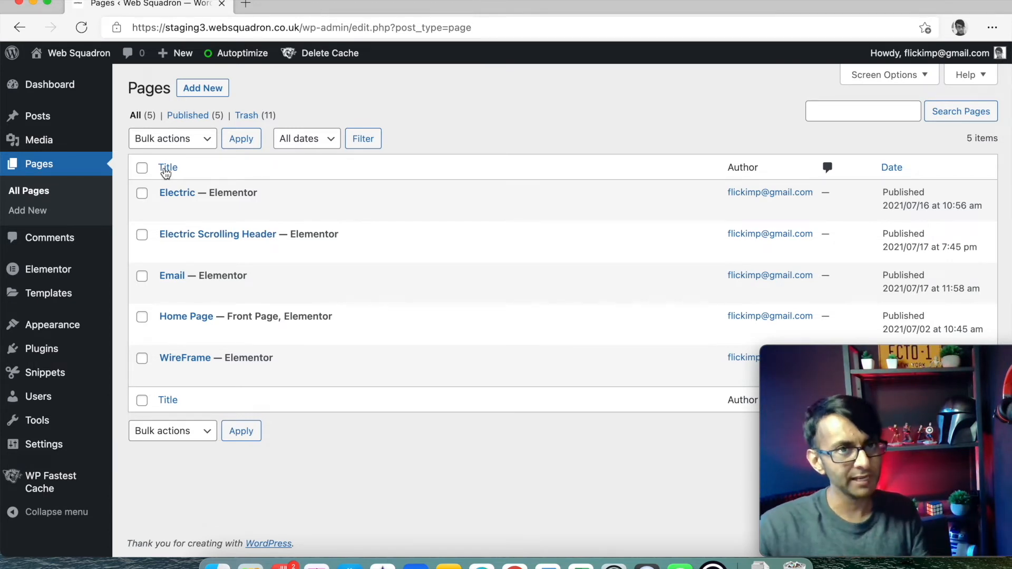
{"action": "left_click", "coordinate": [200, 87]}
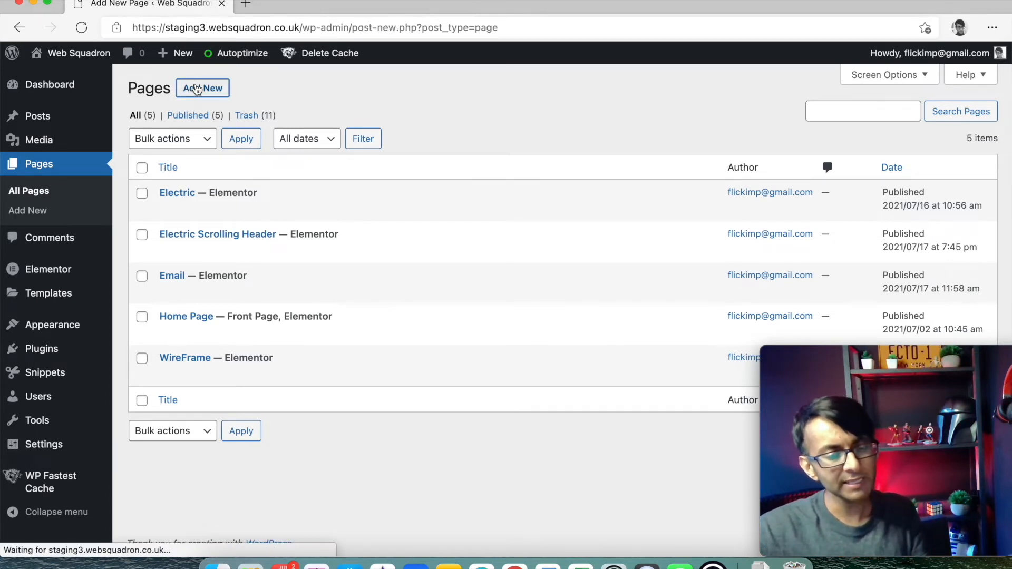
{"action": "type", "text": "Blog"}
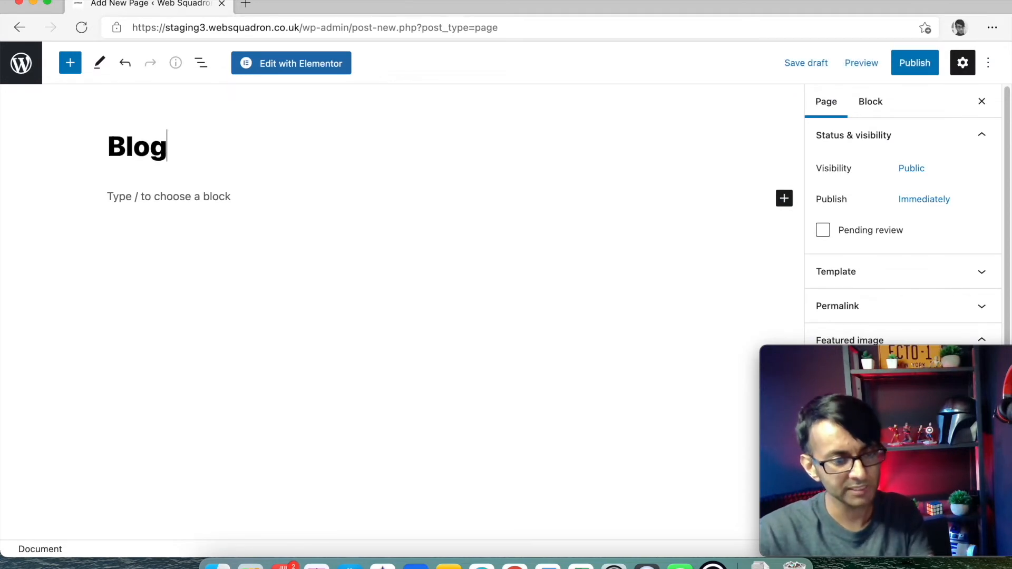
{"action": "left_click", "coordinate": [299, 72]}
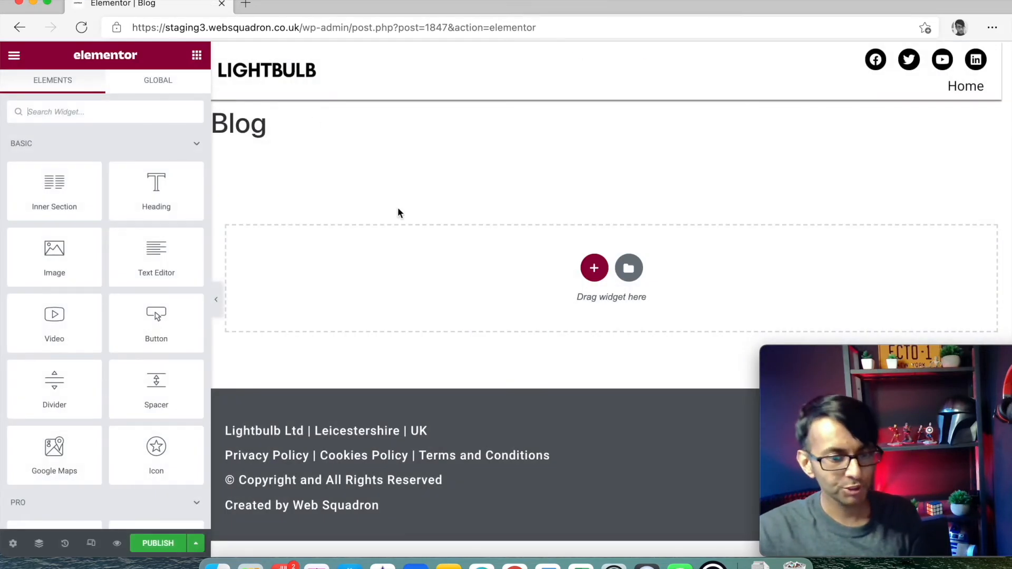
- Switch Hide Title to Yes in Page Settings and search the widgets for 'post'
{"action": "left_click", "coordinate": [13, 543]}
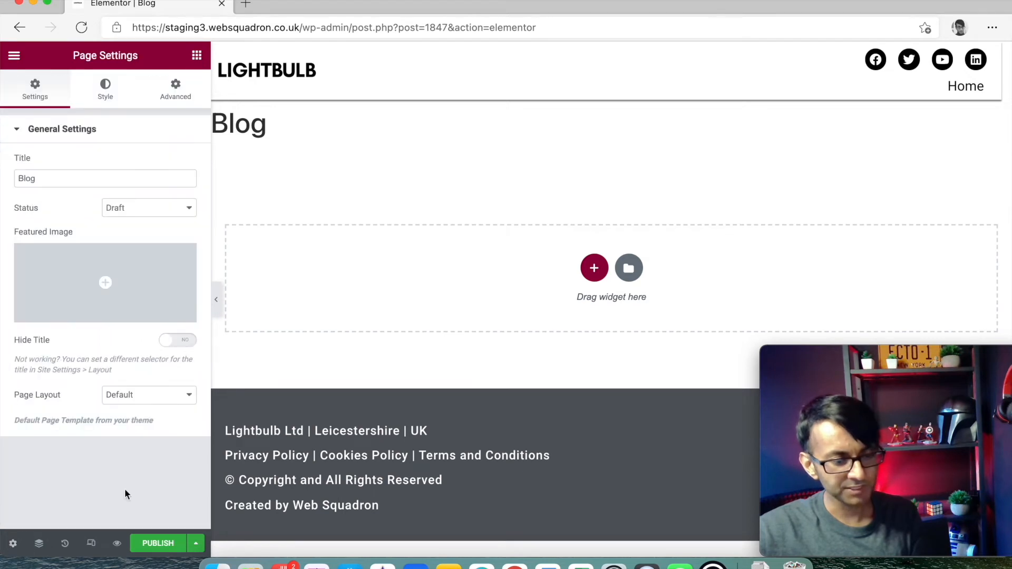
{"action": "left_click", "coordinate": [178, 340]}
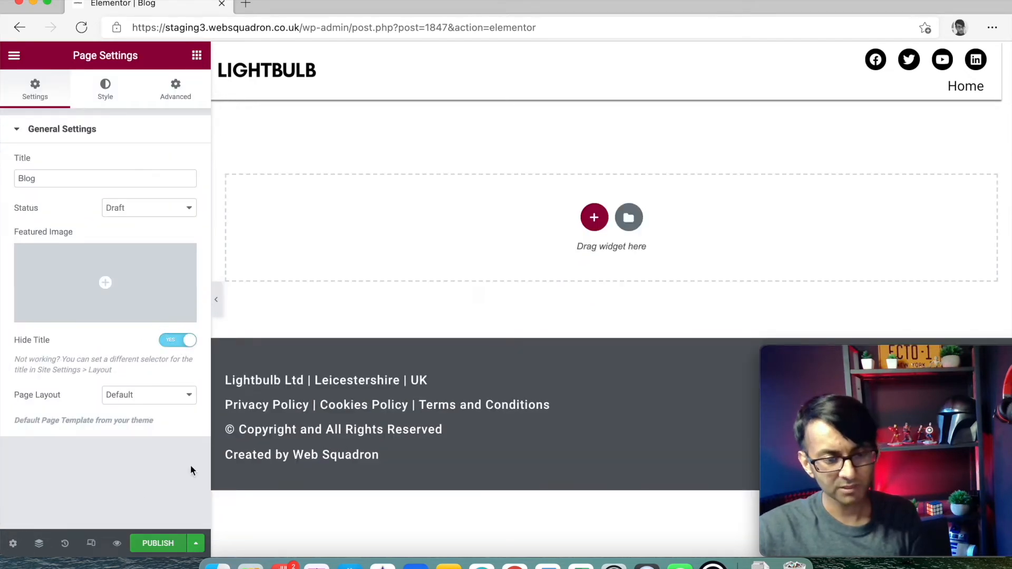
{"action": "left_click", "coordinate": [197, 56]}
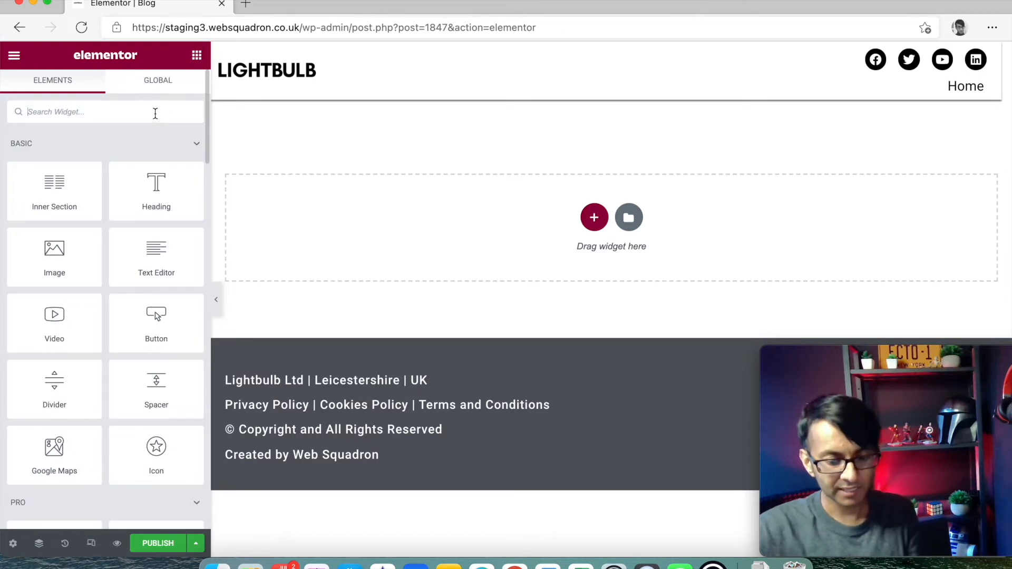
{"action": "type", "text": "post"}
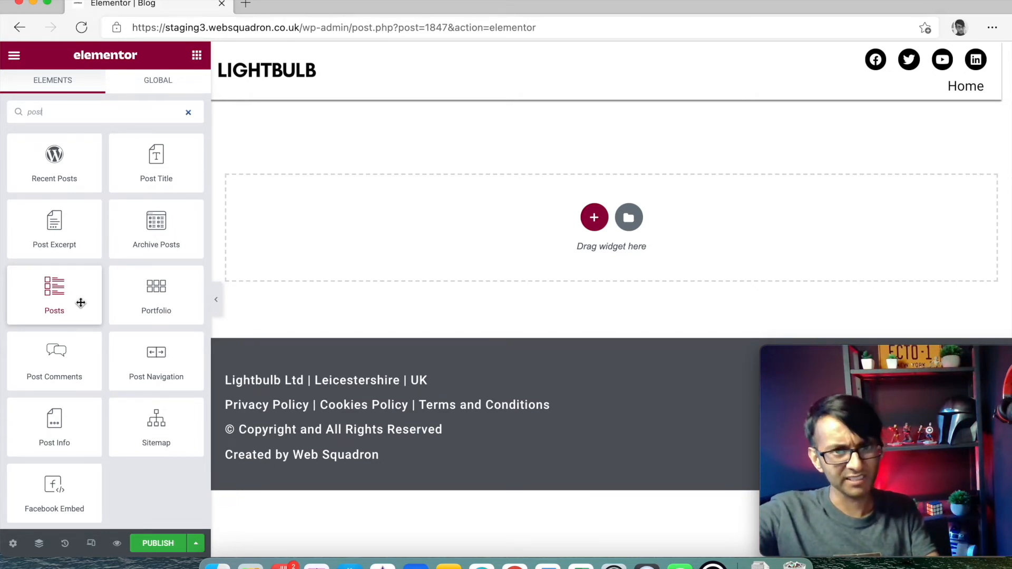
- Drop a Posts widget onto the Blog page and box its section to 1000 width
{"action": "left_click_drag", "start_coordinate": [80, 302], "coordinate": [421, 242]}
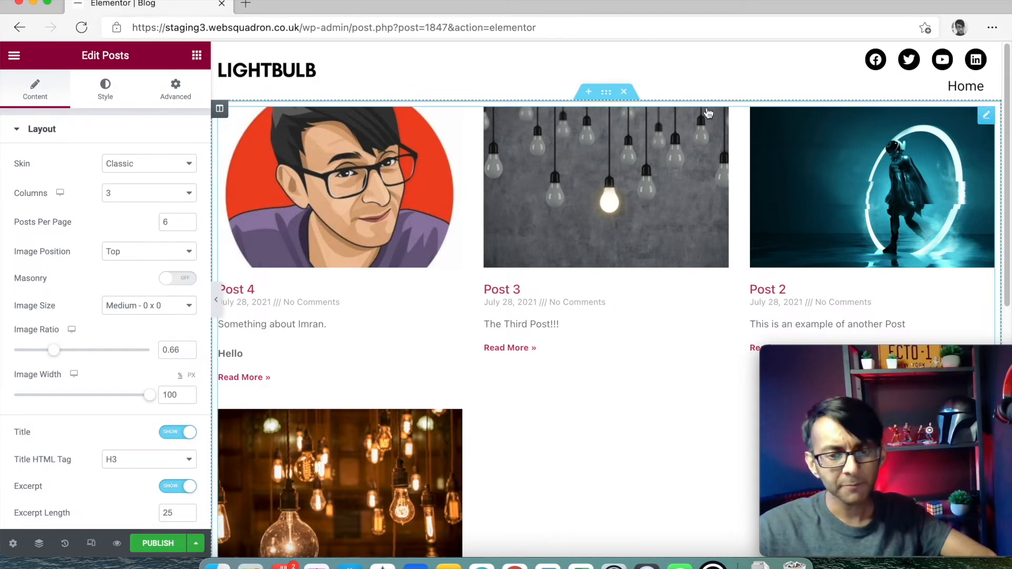
{"action": "left_click", "coordinate": [605, 97]}
{"action": "left_click", "coordinate": [605, 97]}
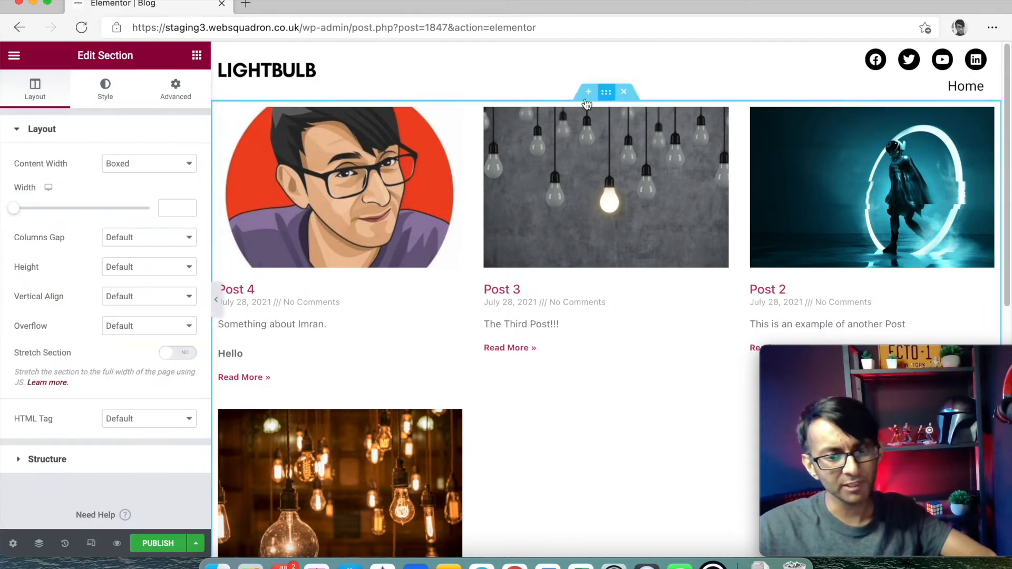
{"action": "left_click", "coordinate": [178, 208]}
{"action": "type", "text": "1000"}
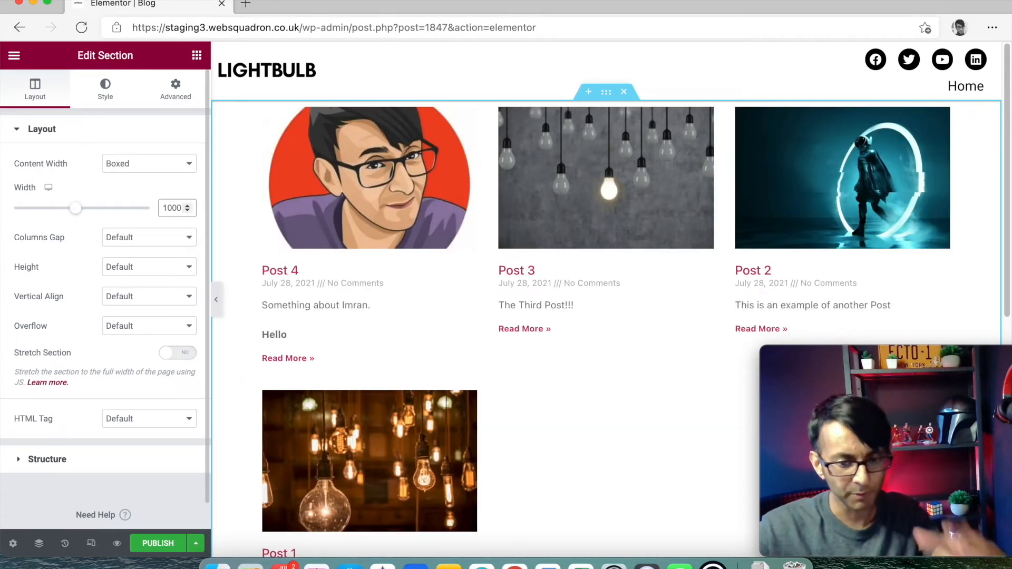
{"action": "left_click", "coordinate": [940, 116]}
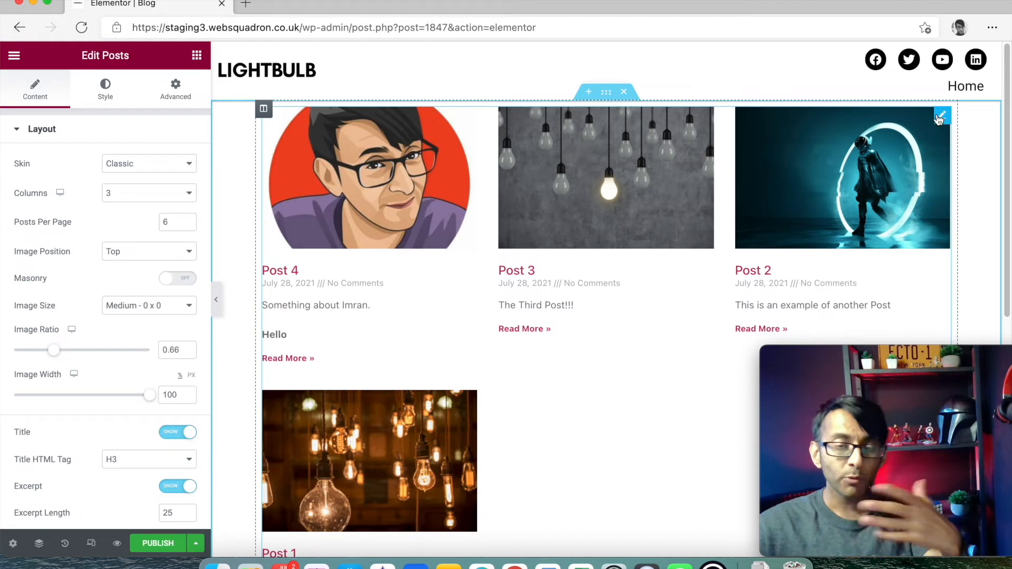
- Switch the Posts widget skin to Cards and hide the author avatars
{"action": "left_click", "coordinate": [134, 166]}
{"action": "left_click", "coordinate": [133, 191]}
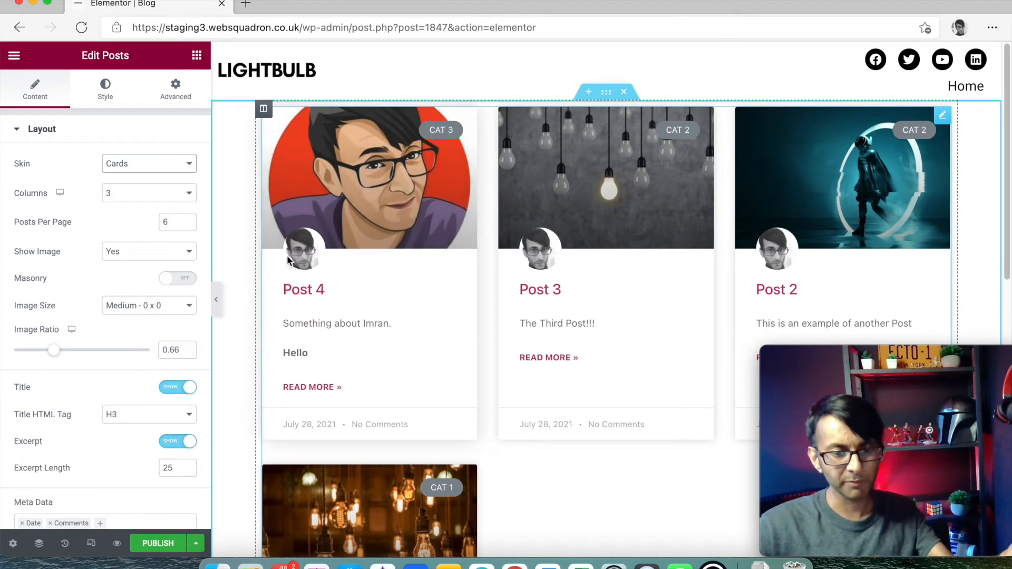
{"action": "scroll", "coordinate": [137, 408], "scroll_direction": "down", "scroll_amount": 5}
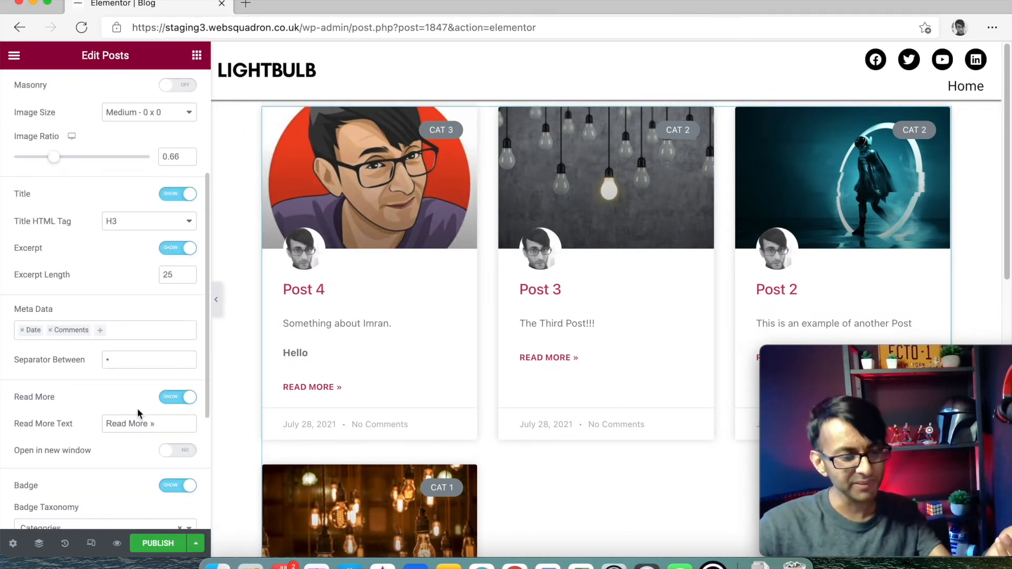
{"action": "scroll", "coordinate": [141, 411], "scroll_direction": "down", "scroll_amount": 3}
{"action": "scroll", "coordinate": [152, 419], "scroll_direction": "down", "scroll_amount": 3}
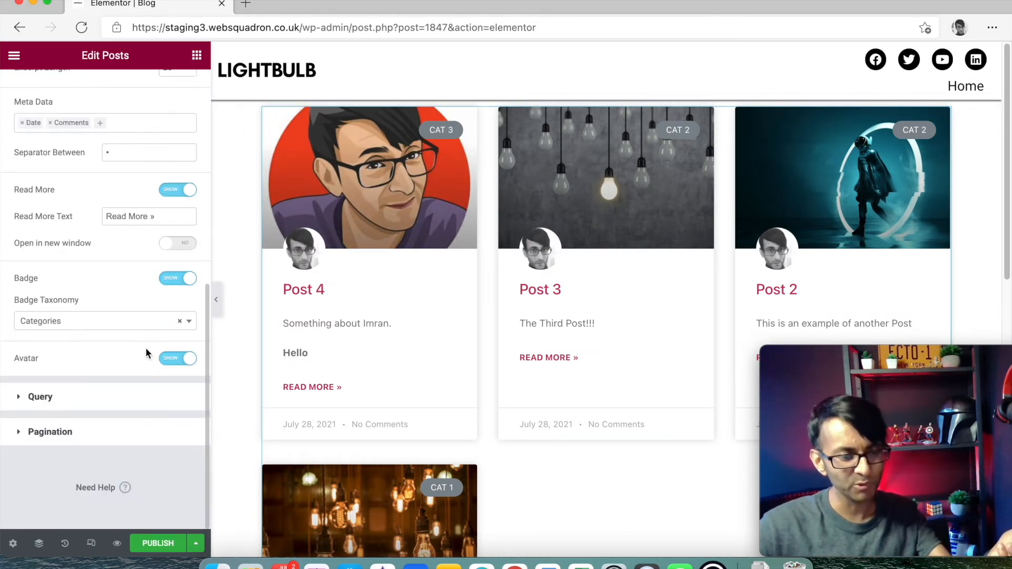
{"action": "left_click", "coordinate": [185, 360]}
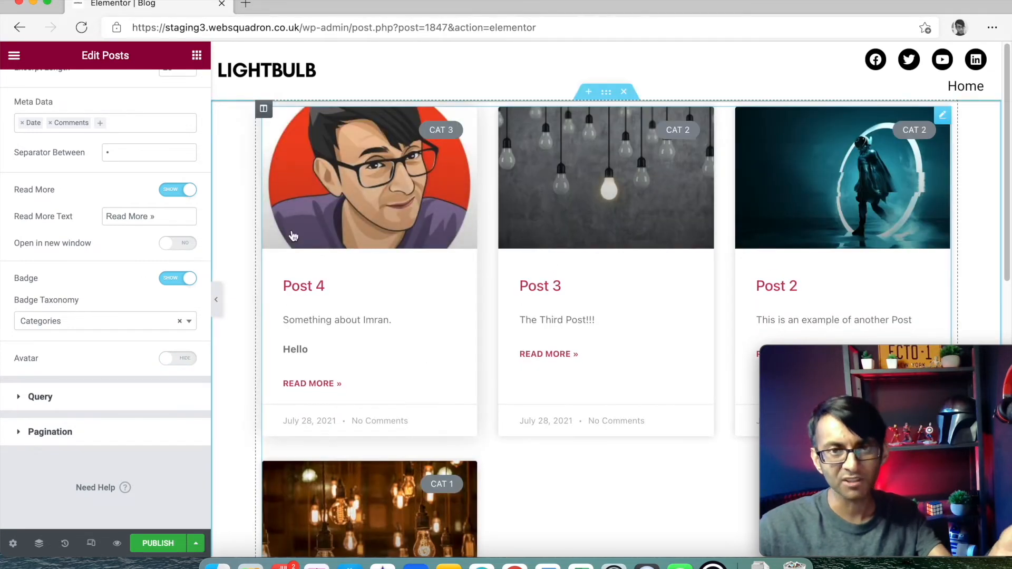
{"action": "scroll", "coordinate": [159, 261], "scroll_direction": "up", "scroll_amount": 15}
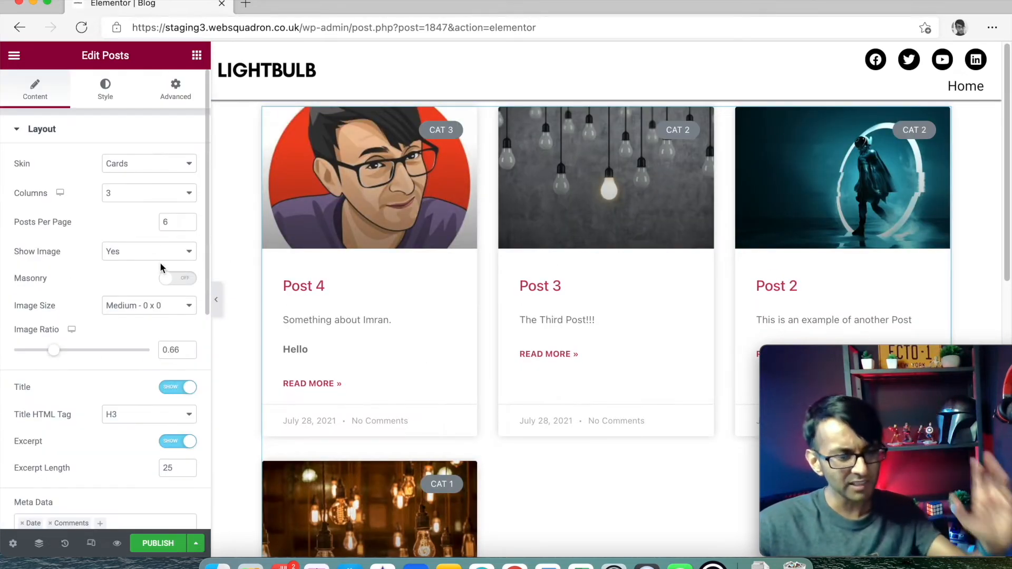
{"action": "left_click", "coordinate": [167, 174]}
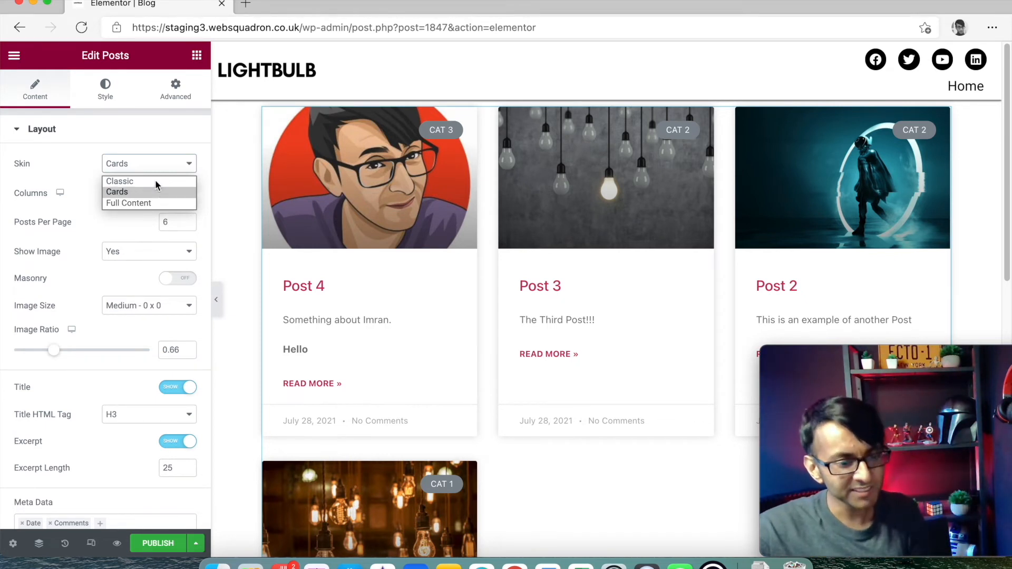
- Switch the skin back to Classic and, after trying 4 and 2 columns, keep 3
{"action": "left_click", "coordinate": [153, 191]}
{"action": "left_click", "coordinate": [145, 172]}
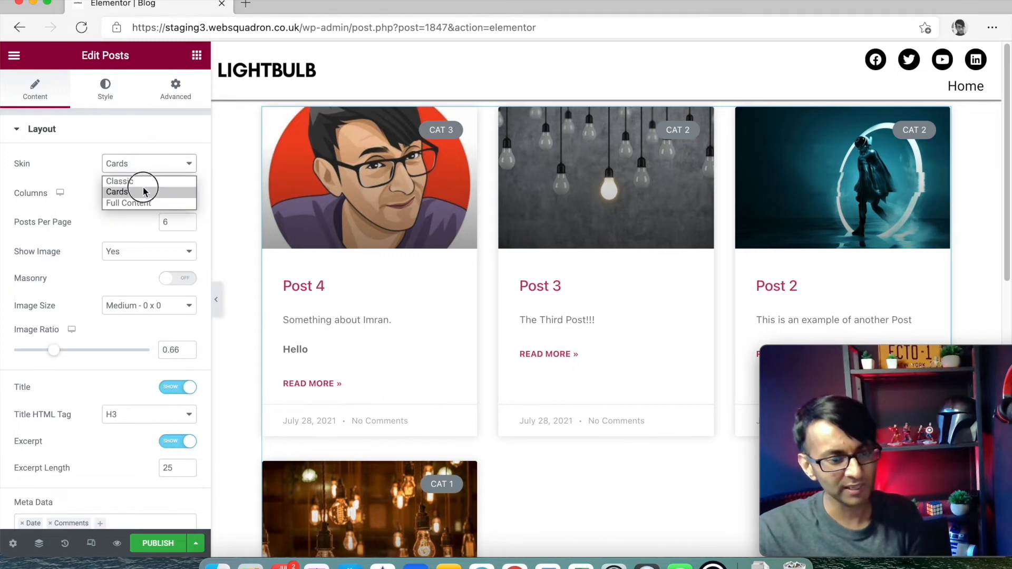
{"action": "left_click", "coordinate": [147, 178]}
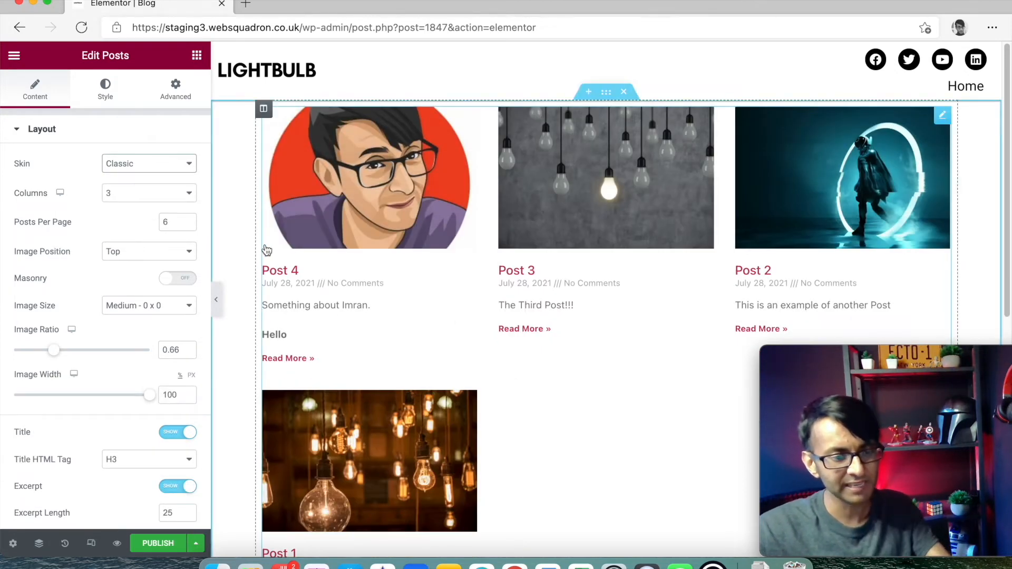
{"action": "left_click", "coordinate": [181, 192]}
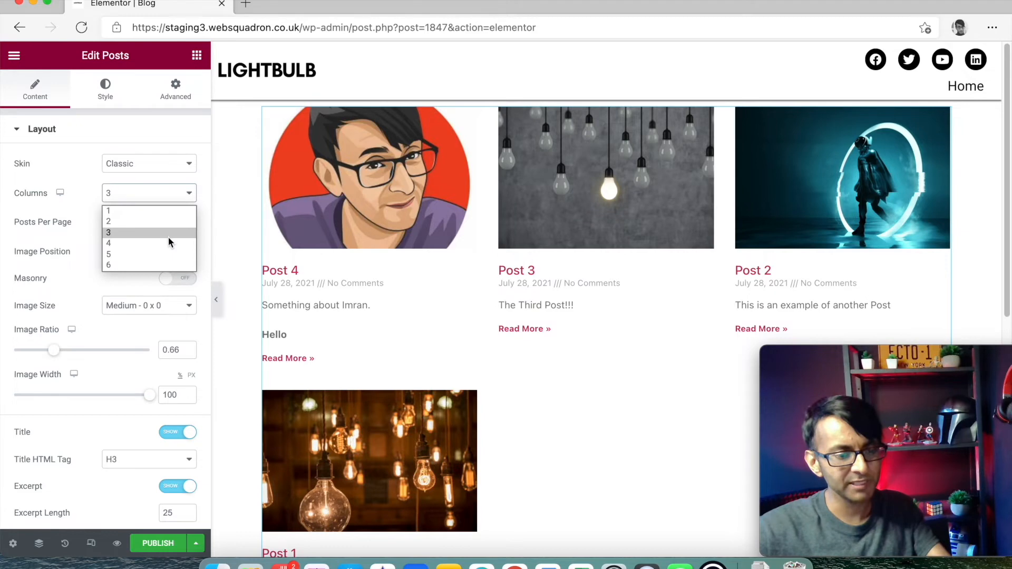
{"action": "left_click", "coordinate": [168, 243]}
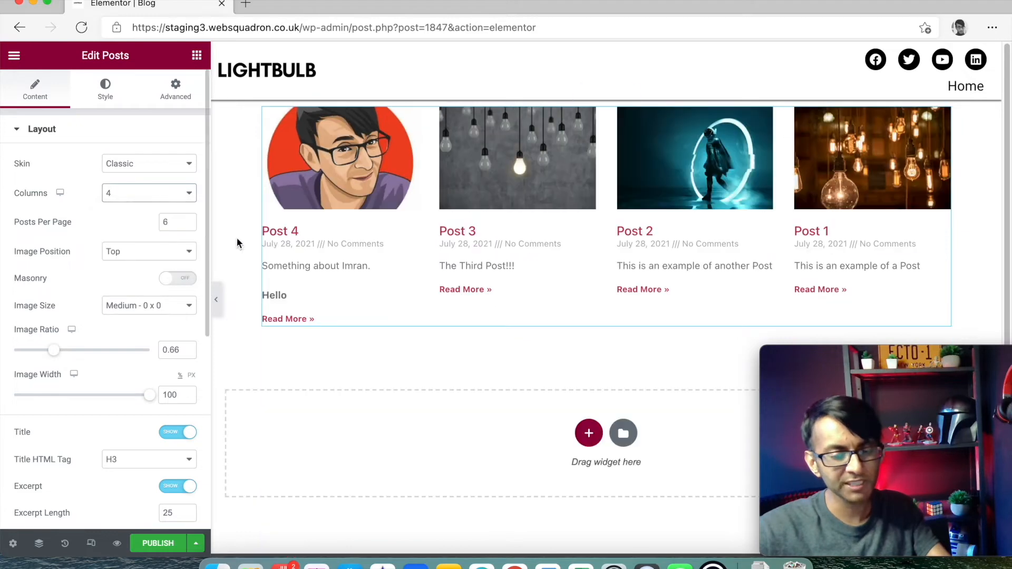
{"action": "left_click", "coordinate": [150, 202]}
{"action": "left_click", "coordinate": [149, 222]}
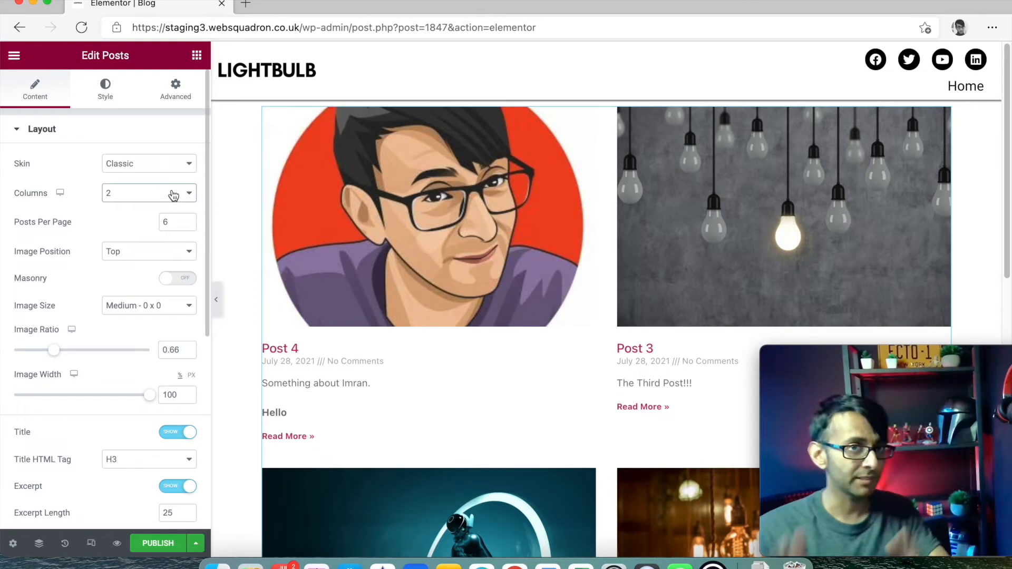
{"action": "left_click", "coordinate": [173, 196]}
{"action": "left_click", "coordinate": [164, 232]}
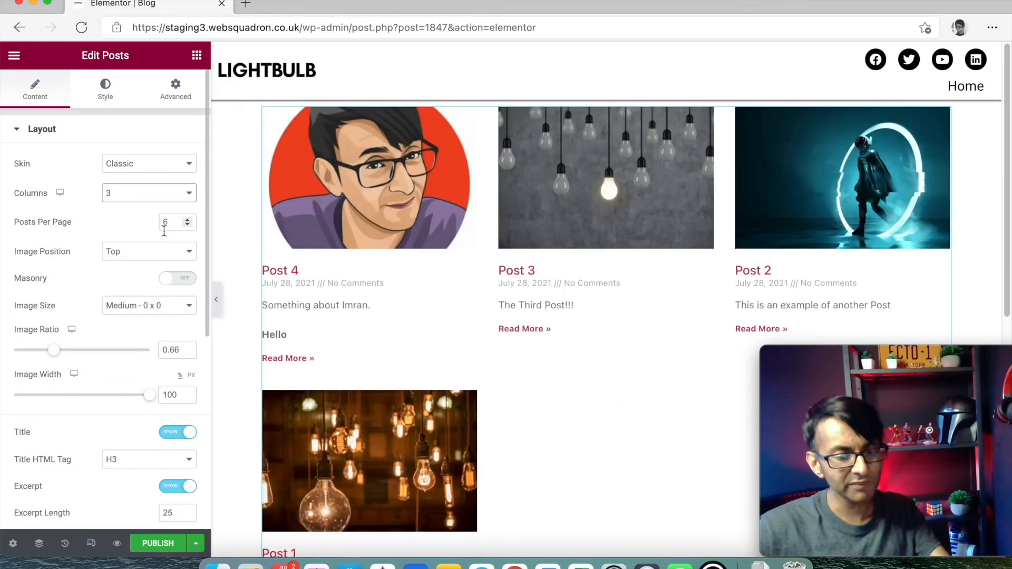
- Keep post images on top after trying Left, and set the image ratio to 0.55
{"action": "left_click", "coordinate": [156, 257]}
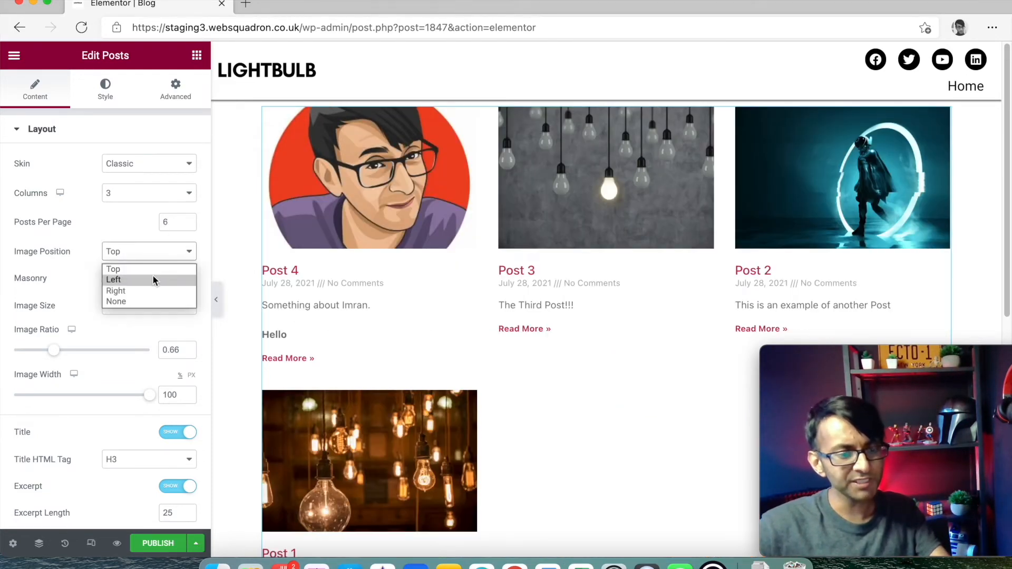
{"action": "left_click", "coordinate": [152, 279]}
{"action": "left_click", "coordinate": [155, 257]}
{"action": "left_click", "coordinate": [152, 269]}
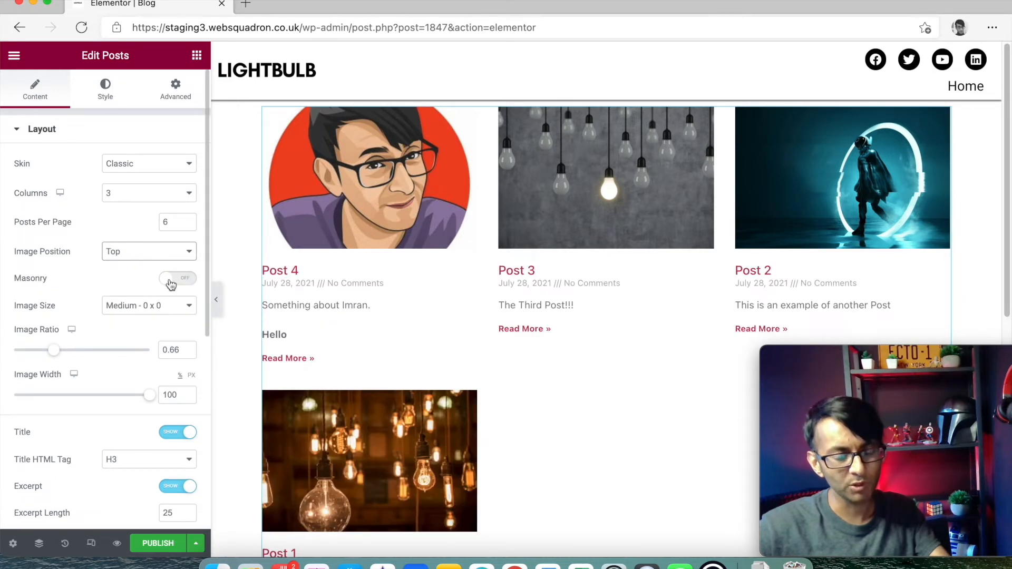
{"action": "left_click", "coordinate": [169, 305]}
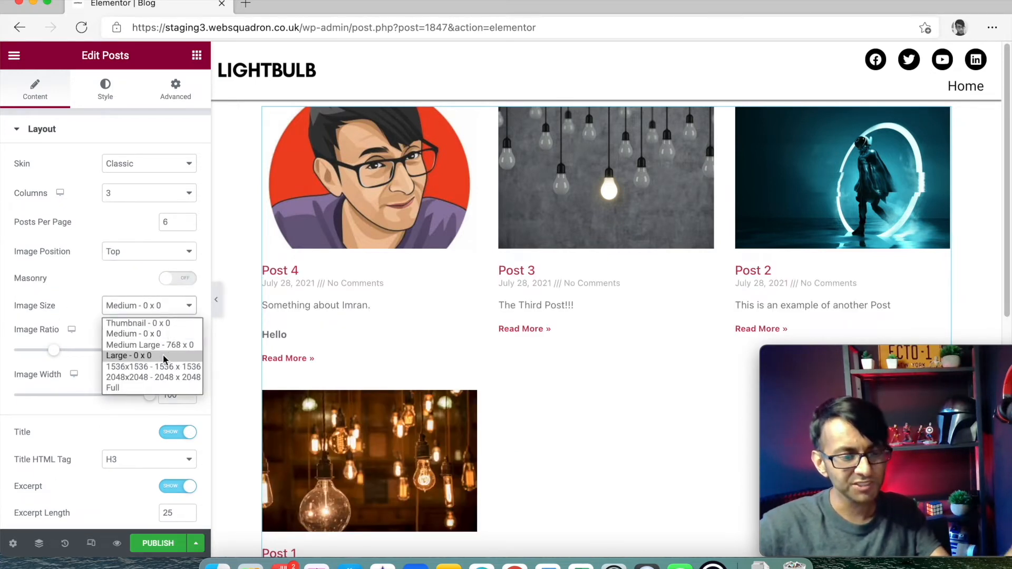
{"action": "mouse_move", "coordinate": [44, 345]}
{"action": "left_mouse_down"}
{"action": "mouse_move", "coordinate": [50, 355]}
{"action": "mouse_move", "coordinate": [84, 345]}
{"action": "mouse_move", "coordinate": [21, 350]}
{"action": "mouse_move", "coordinate": [79, 350]}
{"action": "mouse_move", "coordinate": [45, 358]}
{"action": "left_mouse_up"}
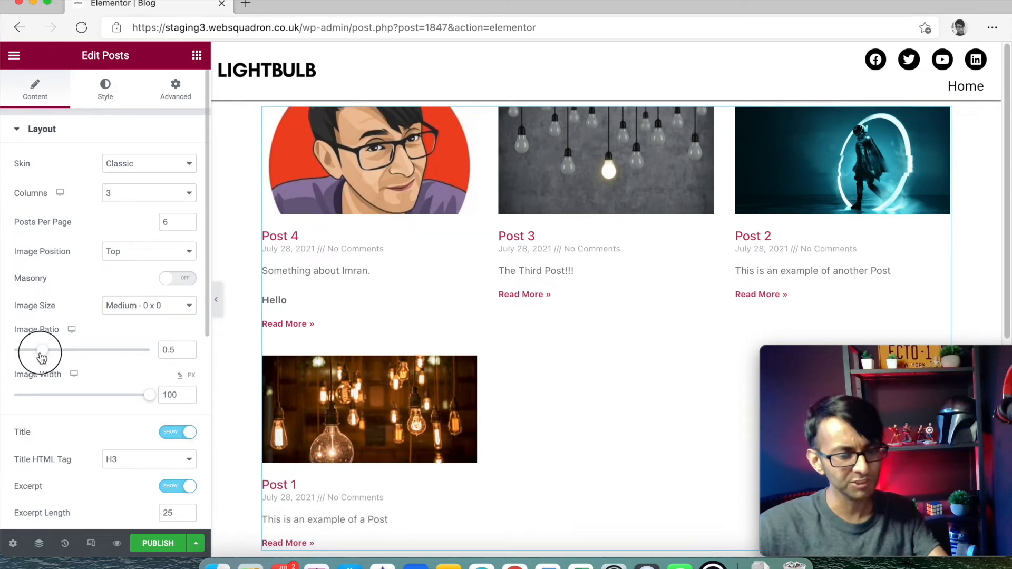
{"action": "mouse_move", "coordinate": [147, 401]}
{"action": "left_mouse_down"}
{"action": "mouse_move", "coordinate": [68, 397]}
{"action": "mouse_move", "coordinate": [151, 402]}
{"action": "left_mouse_up"}
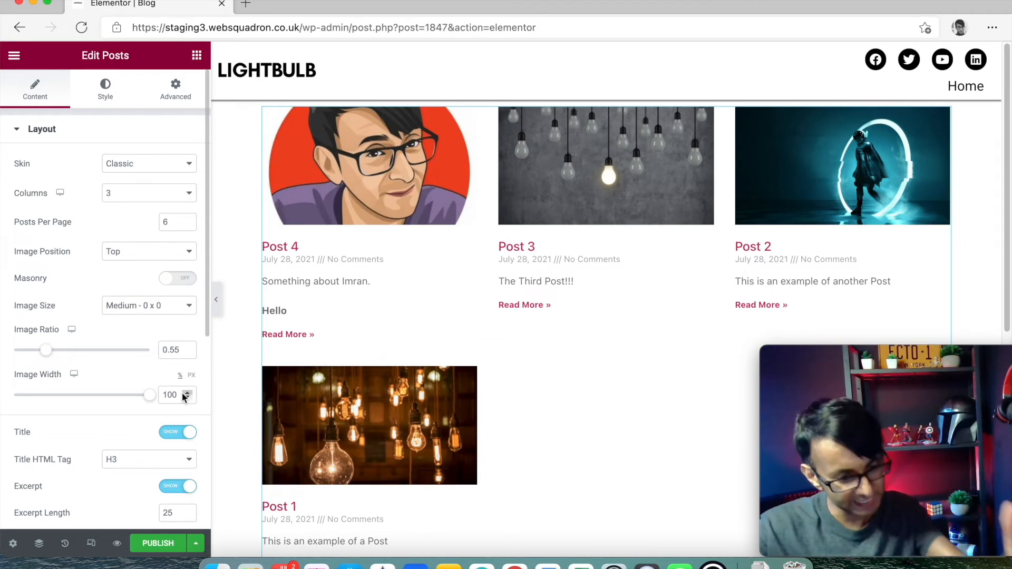
- Remove date and comment meta from the posts and keep Read More opening in the same window
{"action": "scroll", "coordinate": [182, 393], "scroll_direction": "down", "scroll_amount": 3}
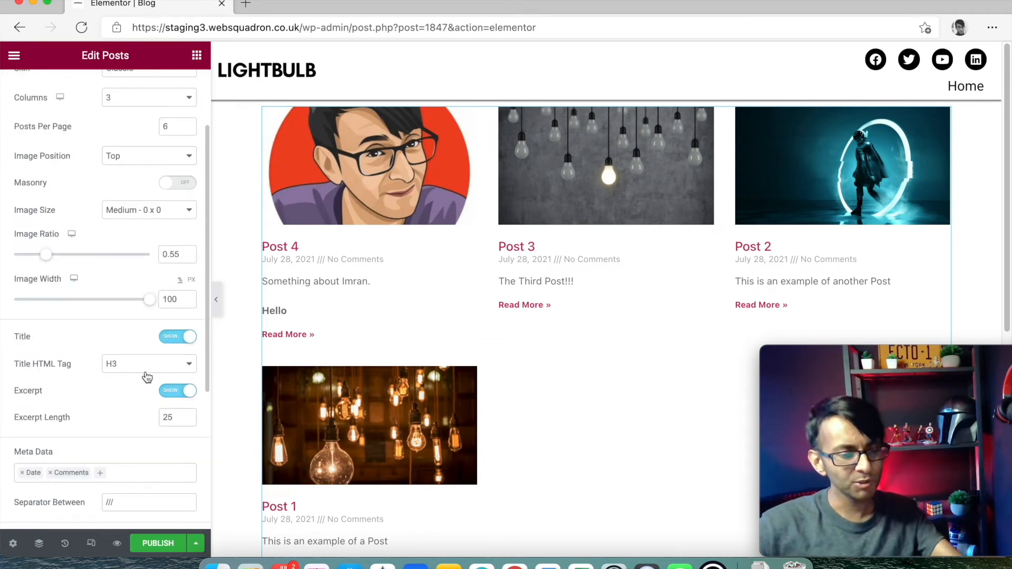
{"action": "scroll", "coordinate": [146, 378], "scroll_direction": "down", "scroll_amount": 5}
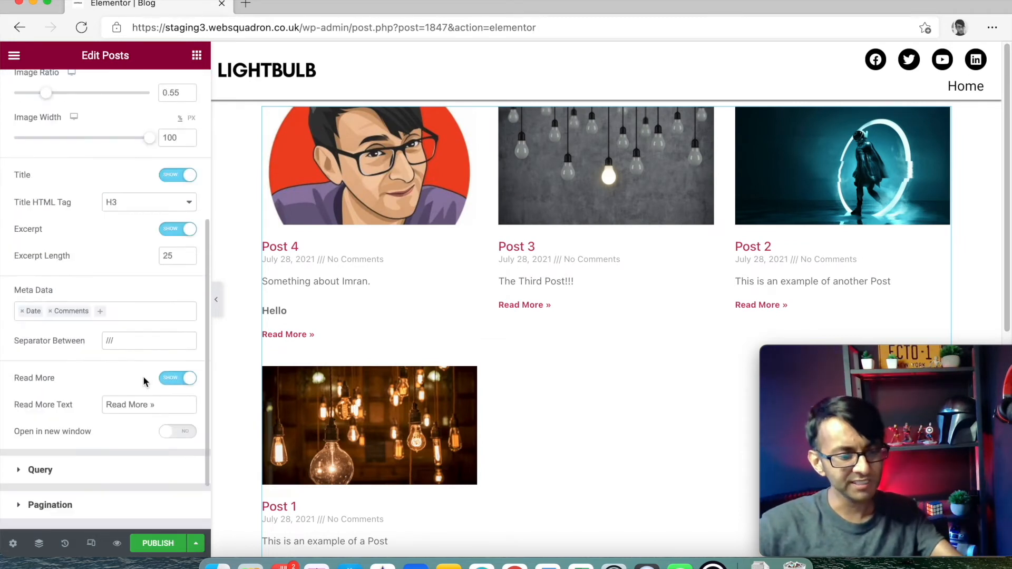
{"action": "left_click", "coordinate": [49, 311]}
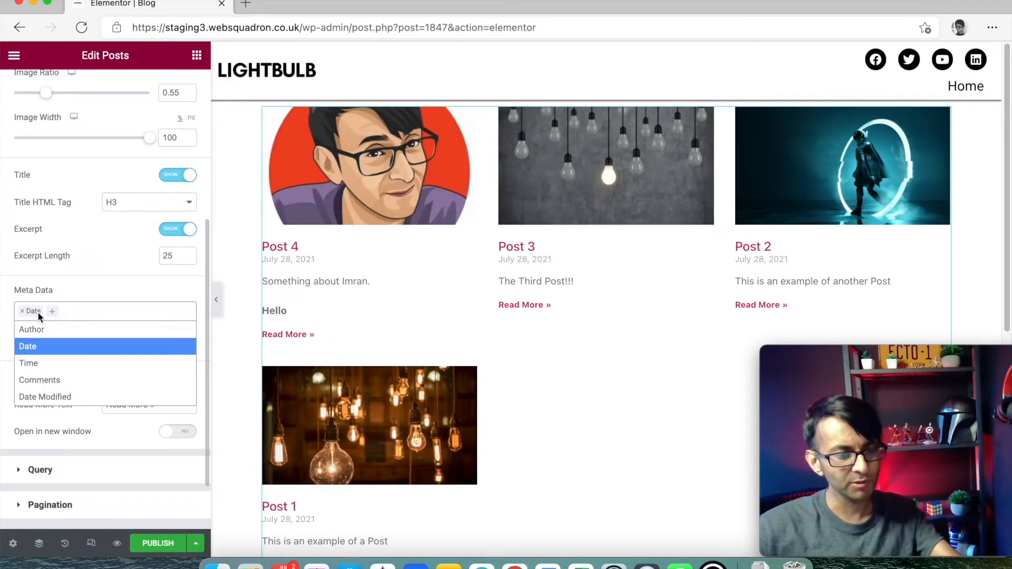
{"action": "left_click", "coordinate": [22, 311]}
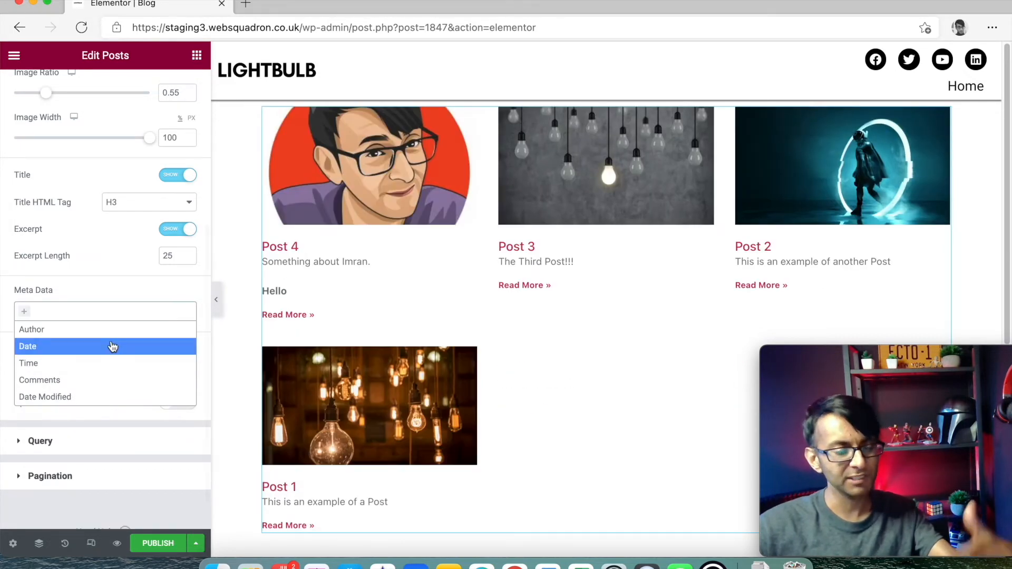
{"action": "left_click", "coordinate": [140, 286]}
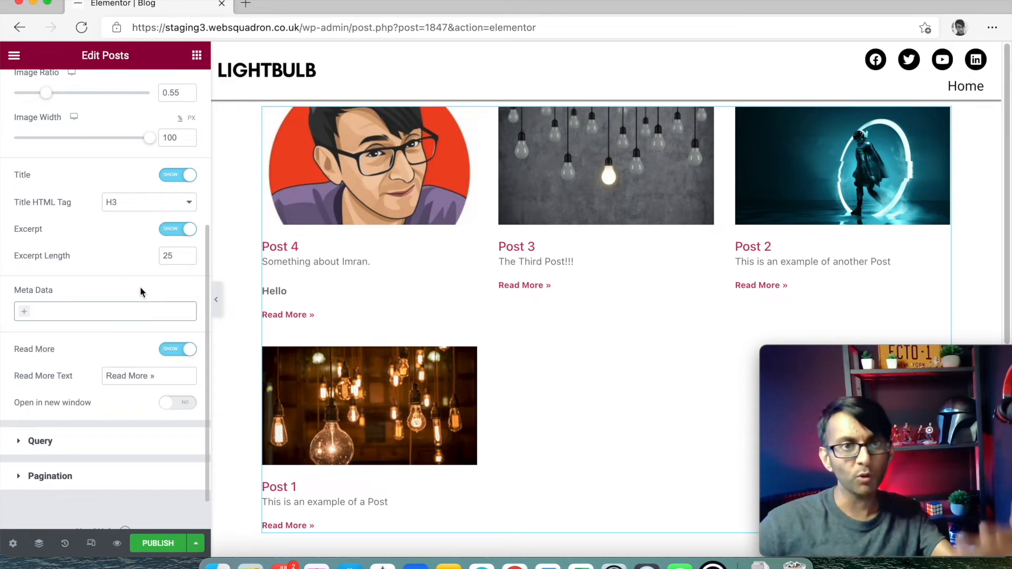
{"action": "left_click", "coordinate": [186, 404]}
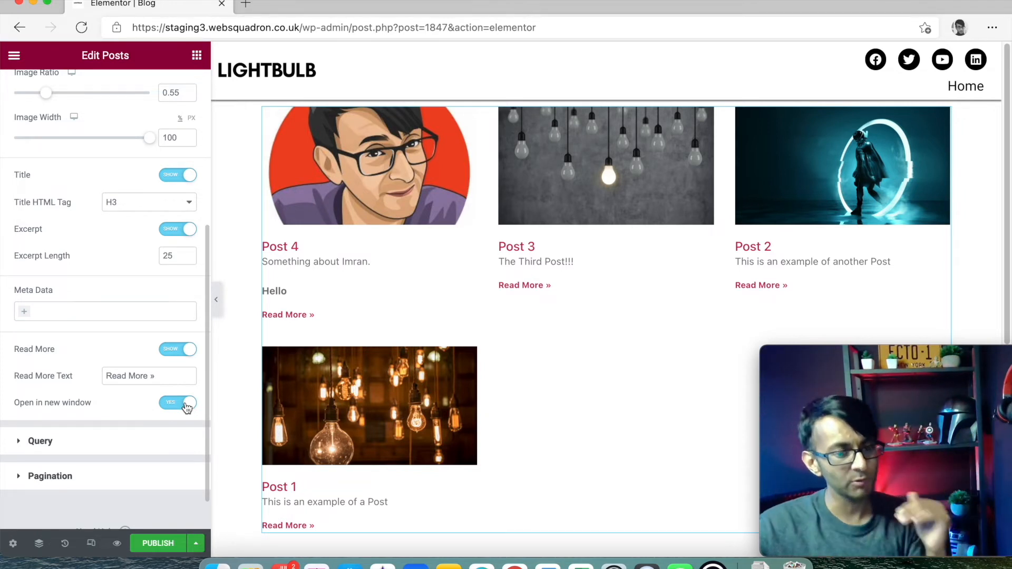
{"action": "left_click", "coordinate": [168, 405]}
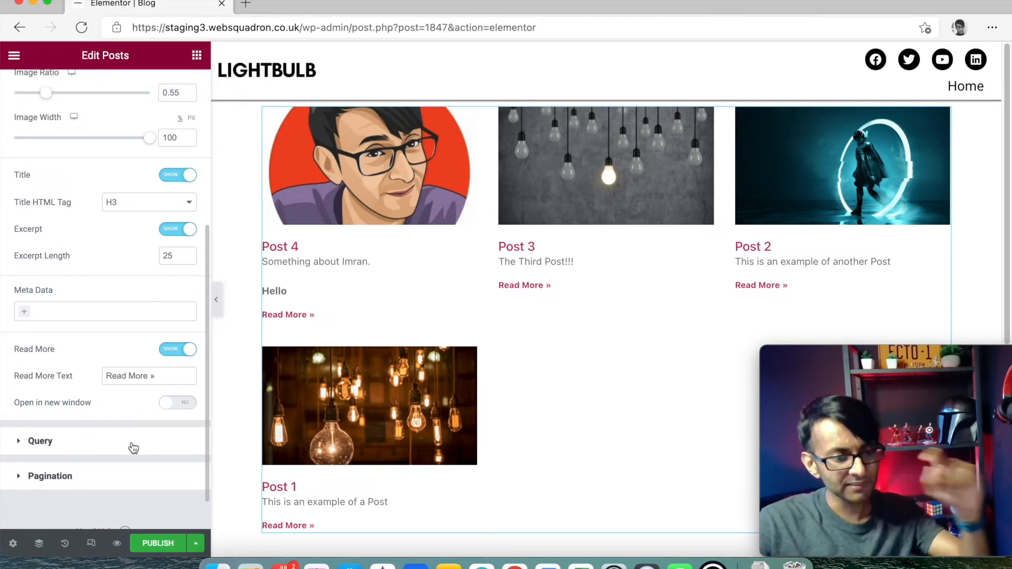
{"action": "scroll", "coordinate": [132, 447], "scroll_direction": "up", "scroll_amount": 1}
{"action": "scroll", "coordinate": [131, 446], "scroll_direction": "down", "scroll_amount": 1}
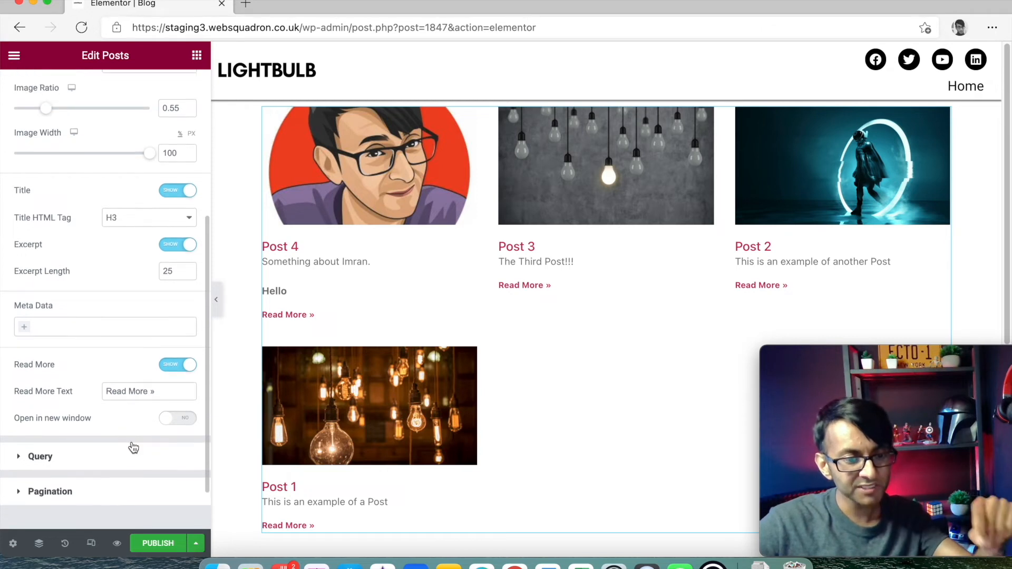
{"action": "left_click", "coordinate": [129, 453]}
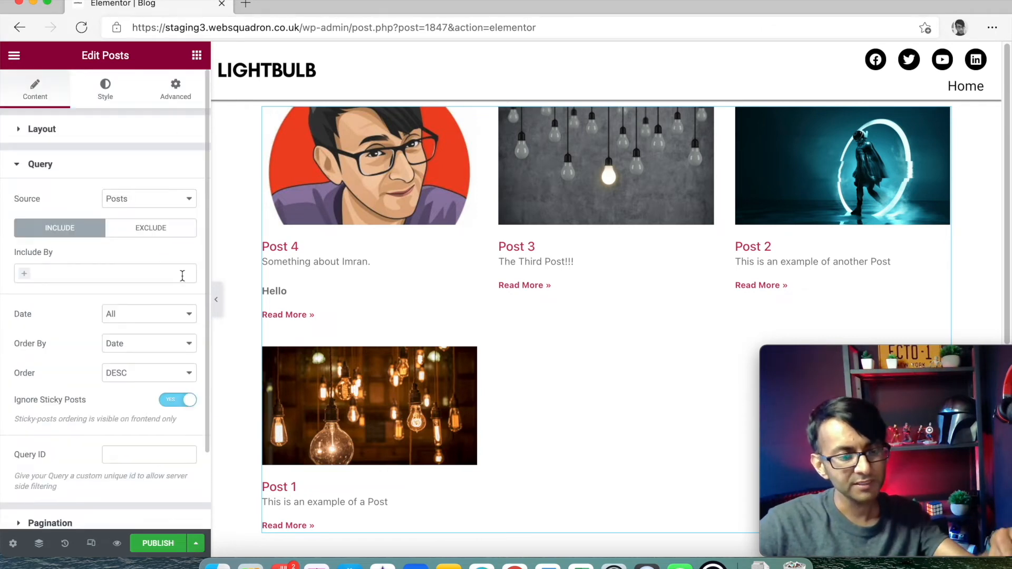
{"action": "scroll", "coordinate": [174, 279], "scroll_direction": "down", "scroll_amount": 3}
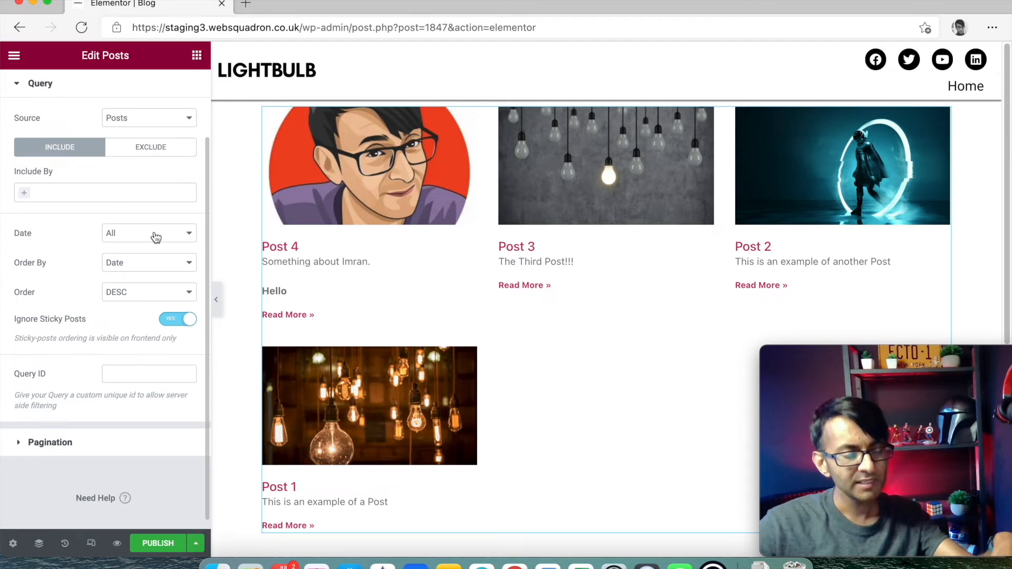
{"action": "scroll", "coordinate": [158, 248], "scroll_direction": "up", "scroll_amount": 1}
{"action": "left_click", "coordinate": [162, 253]}
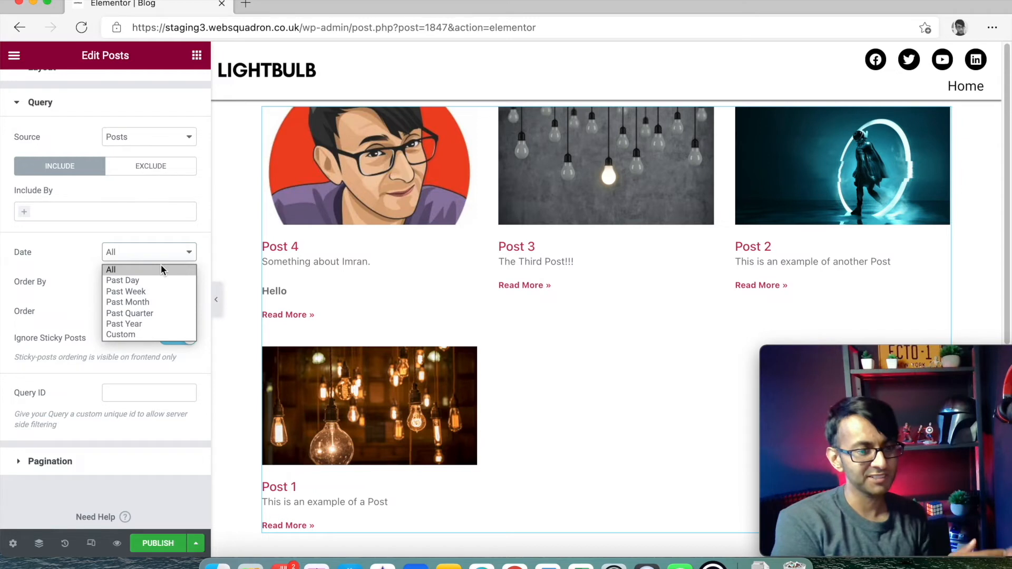
{"action": "left_click", "coordinate": [160, 266]}
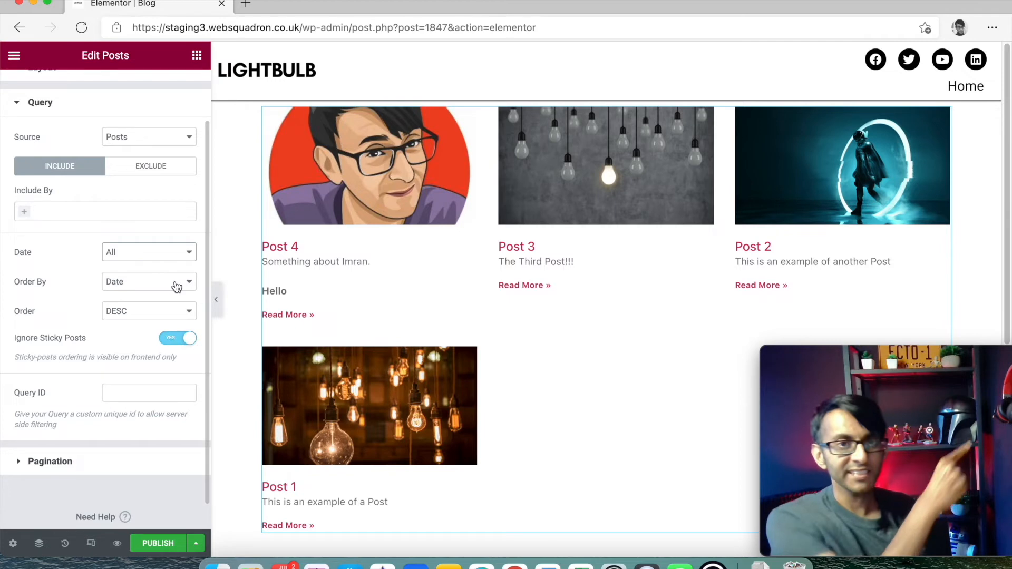
{"action": "left_click", "coordinate": [161, 317]}
{"action": "left_click", "coordinate": [159, 329]}
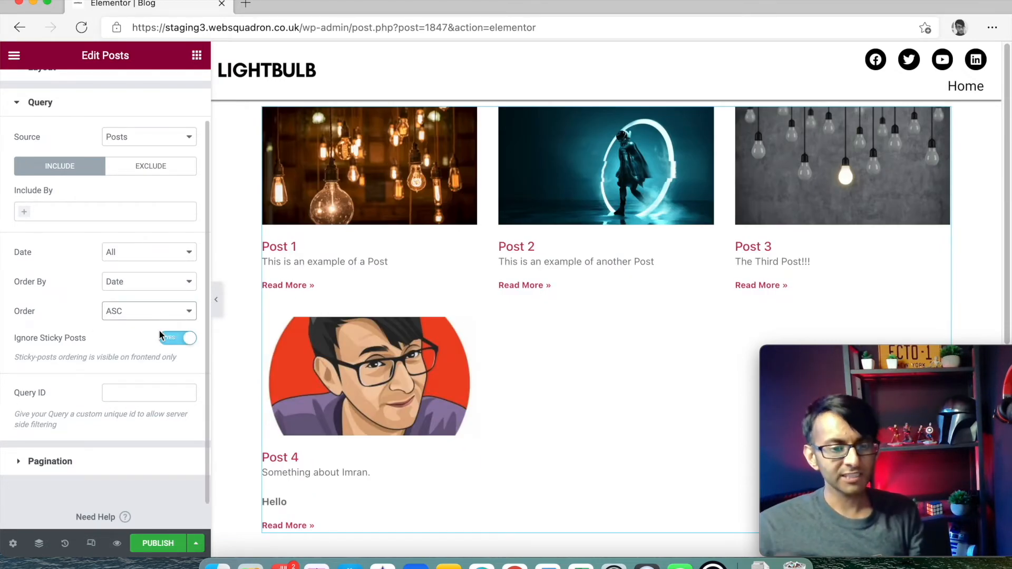
{"action": "left_click", "coordinate": [149, 293]}
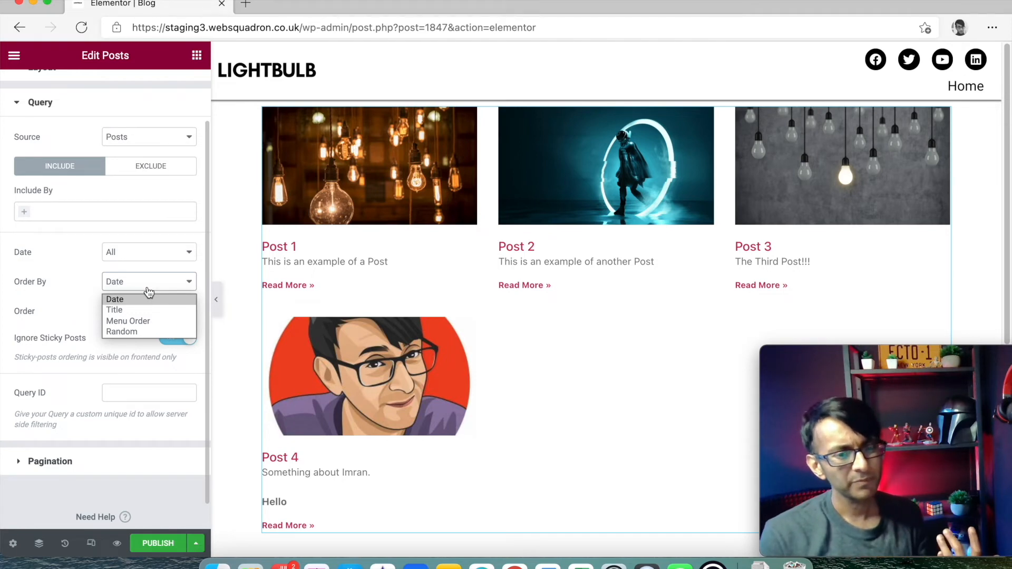
{"action": "left_click", "coordinate": [72, 277]}
{"action": "left_click", "coordinate": [132, 312]}
{"action": "left_click", "coordinate": [133, 340]}
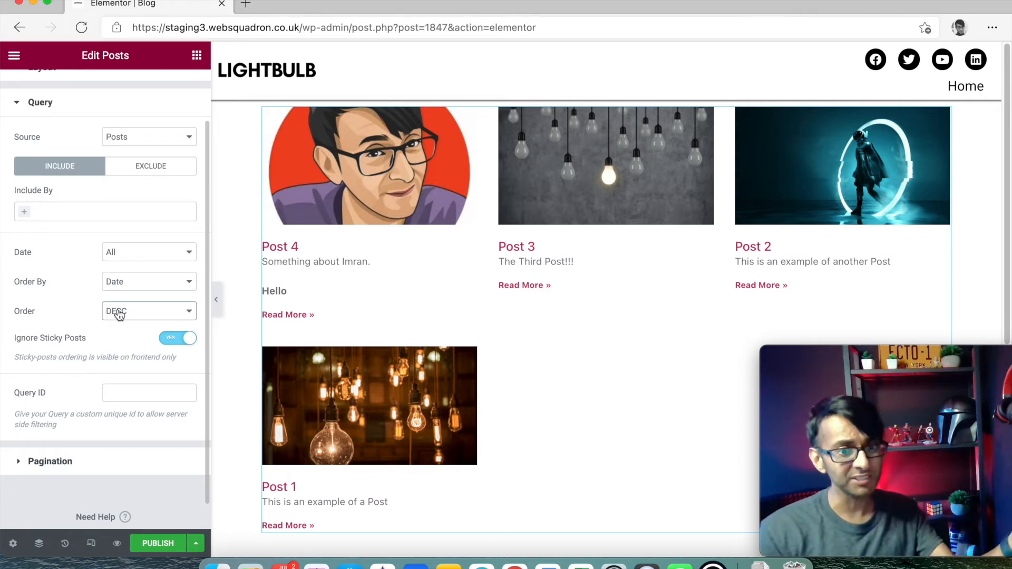
{"action": "scroll", "coordinate": [117, 269], "scroll_direction": "up", "scroll_amount": 3}
{"action": "left_click", "coordinate": [59, 129]}
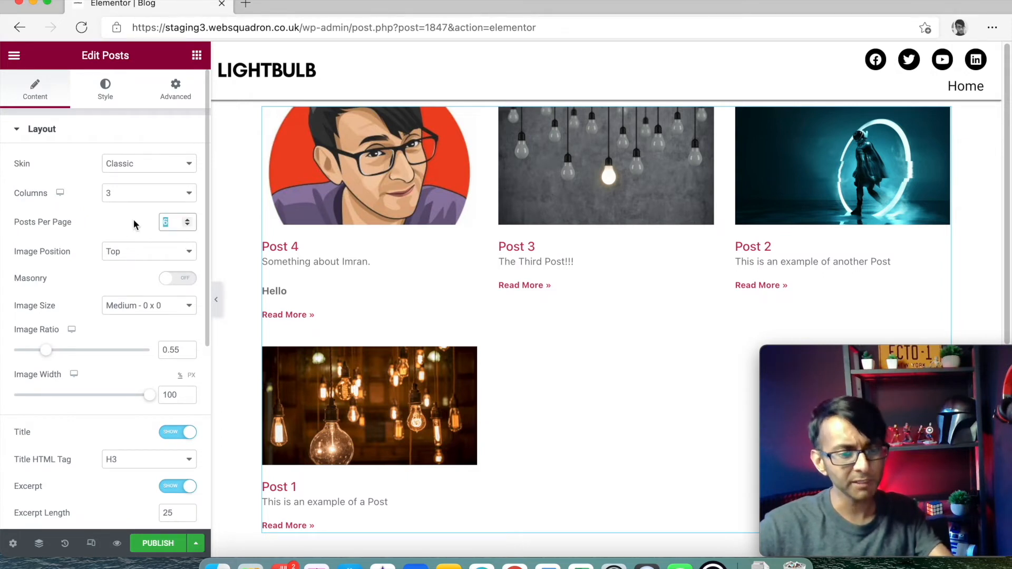
- Set 10 posts per page, centre alignment, column gap 26 and row gap 45
{"action": "type", "text": "10"}
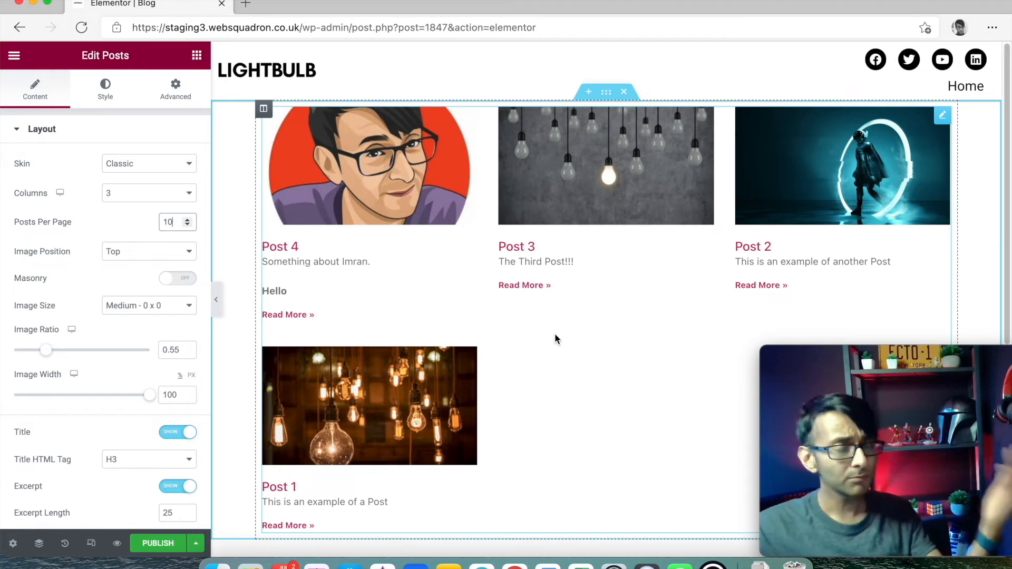
{"action": "left_click", "coordinate": [108, 86]}
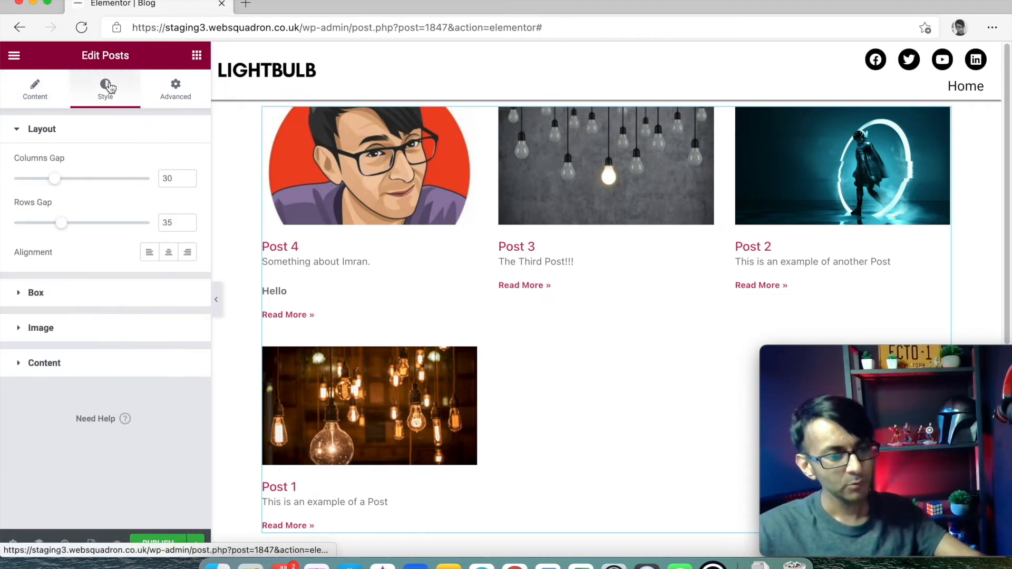
{"action": "left_click", "coordinate": [168, 253]}
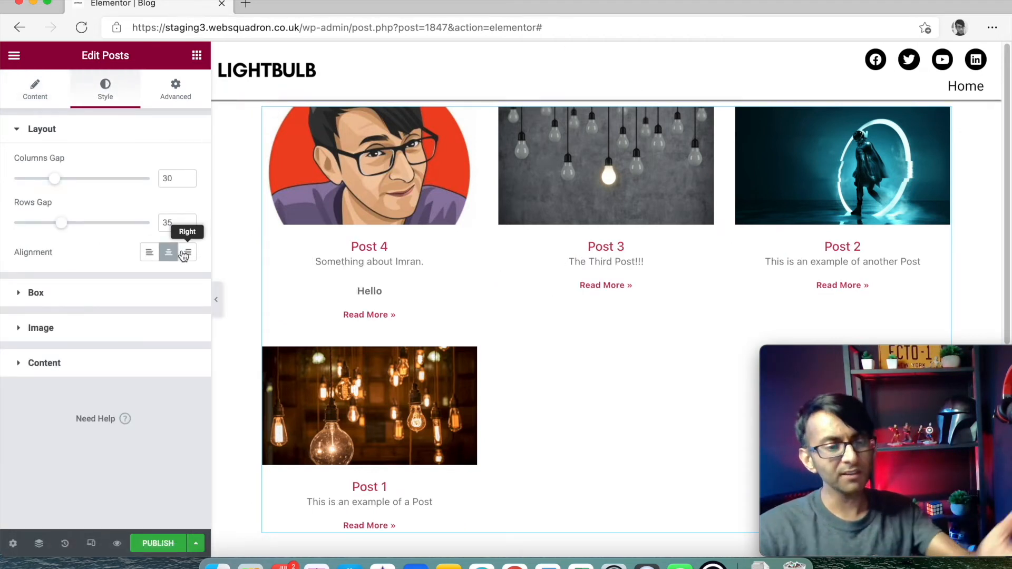
{"action": "mouse_move", "coordinate": [54, 179]}
{"action": "left_mouse_down"}
{"action": "mouse_move", "coordinate": [97, 185]}
{"action": "mouse_move", "coordinate": [50, 183]}
{"action": "left_mouse_up"}
{"action": "mouse_move", "coordinate": [62, 222]}
{"action": "left_mouse_down"}
{"action": "mouse_move", "coordinate": [95, 225]}
{"action": "mouse_move", "coordinate": [74, 232]}
{"action": "left_mouse_up"}
{"action": "left_click", "coordinate": [83, 298]}
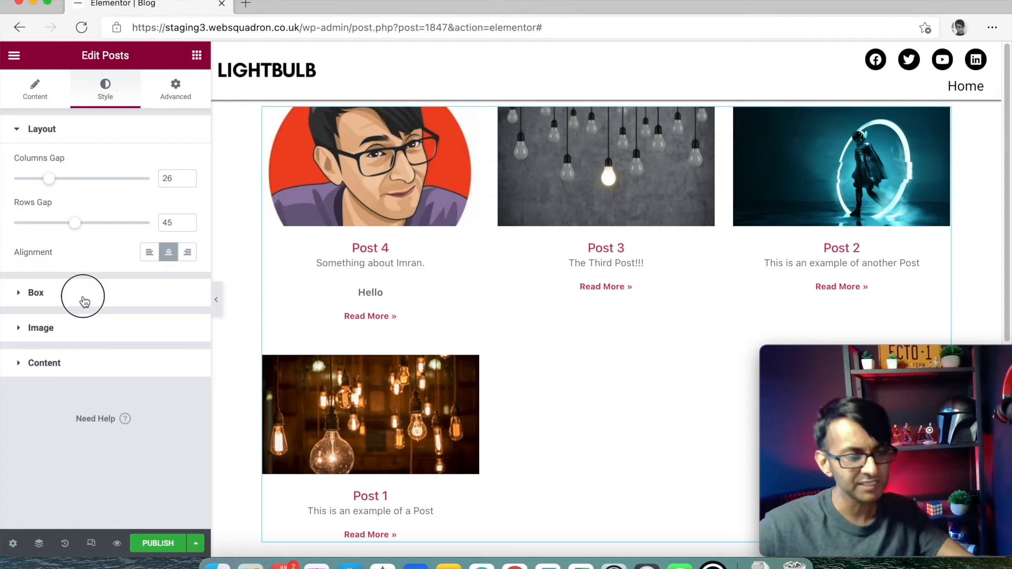
{"action": "scroll", "coordinate": [97, 392], "scroll_direction": "down", "scroll_amount": 3}
{"action": "left_click", "coordinate": [83, 432]}
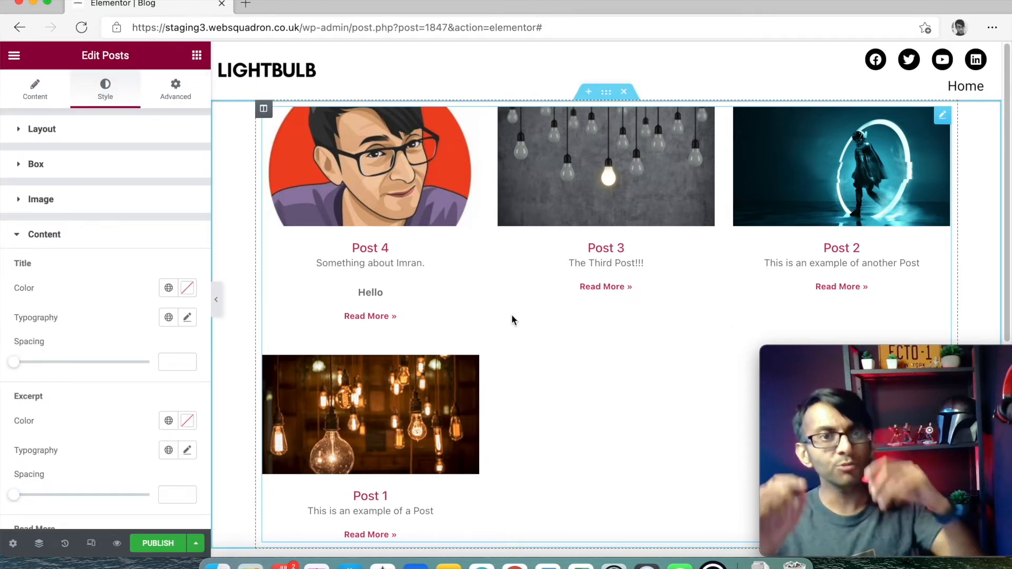
- Give the posts section a linked 20 px padding on all four sides
{"action": "left_click", "coordinate": [606, 92]}
{"action": "left_click", "coordinate": [182, 100]}
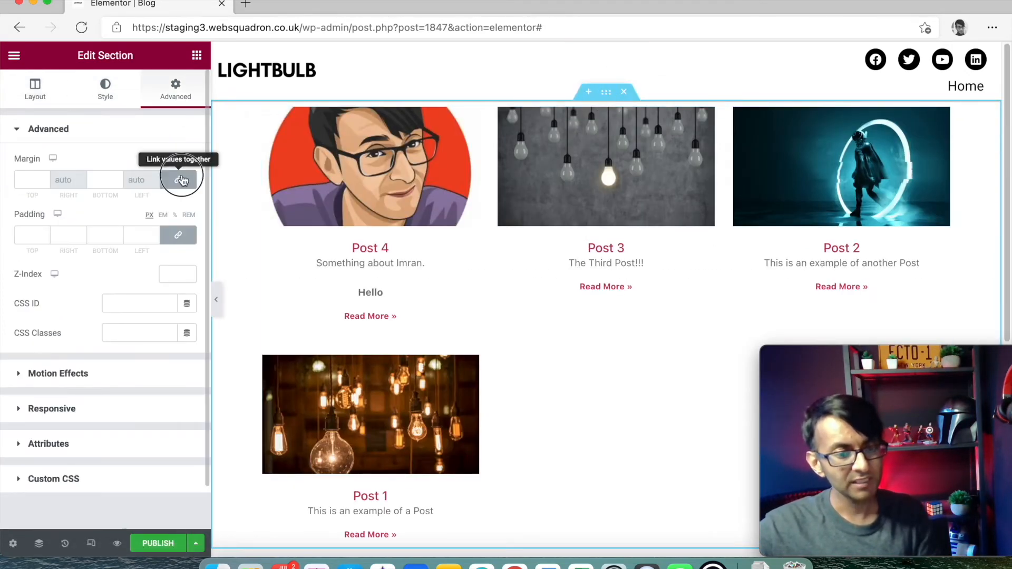
{"action": "left_click", "coordinate": [178, 235]}
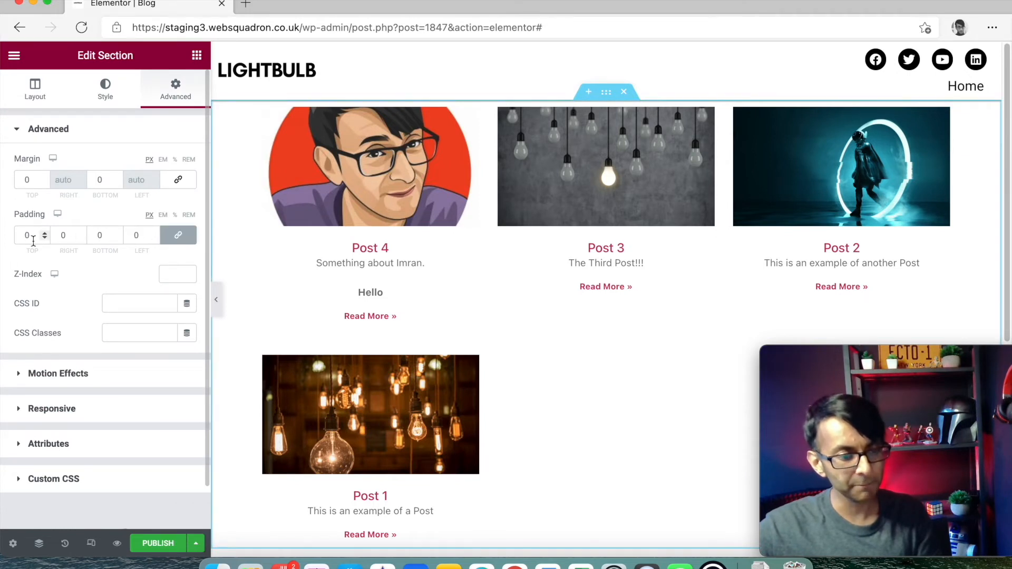
{"action": "type", "text": "20"}
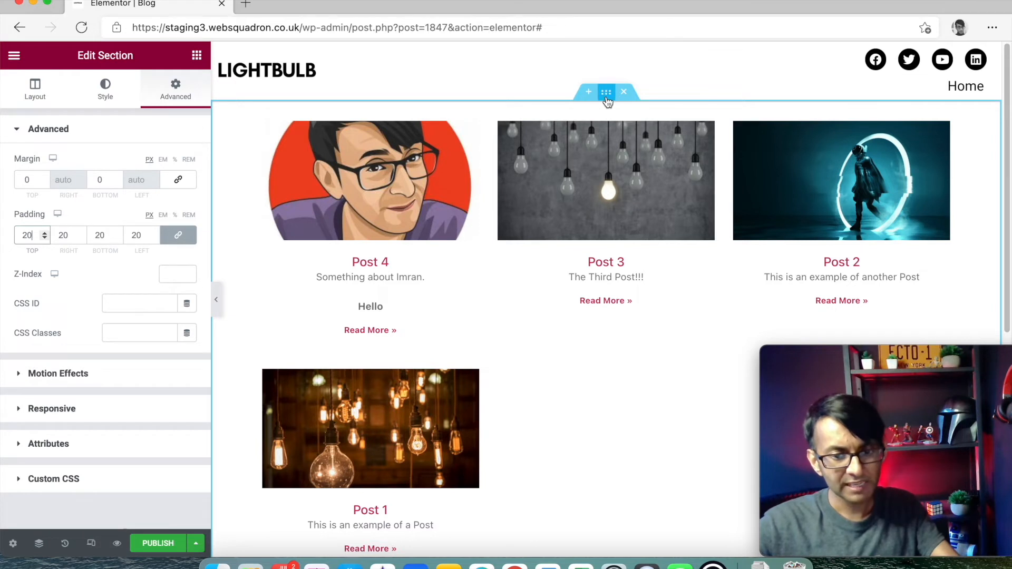
- Set the section's background to Classic with the Light Grey global color
{"action": "left_click", "coordinate": [106, 97]}
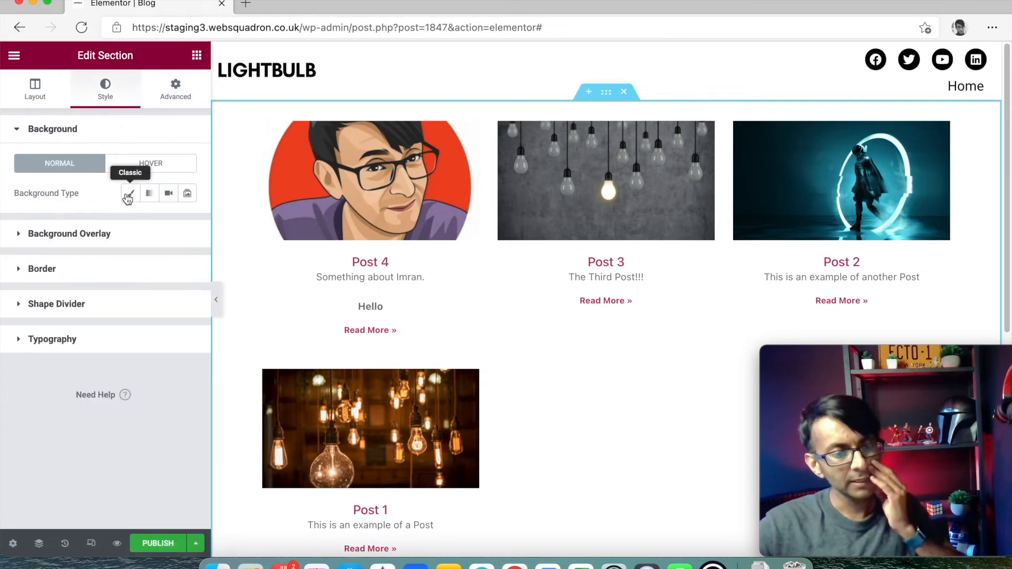
{"action": "left_click", "coordinate": [130, 193]}
{"action": "left_click", "coordinate": [167, 224]}
{"action": "scroll", "coordinate": [124, 397], "scroll_direction": "down", "scroll_amount": 3}
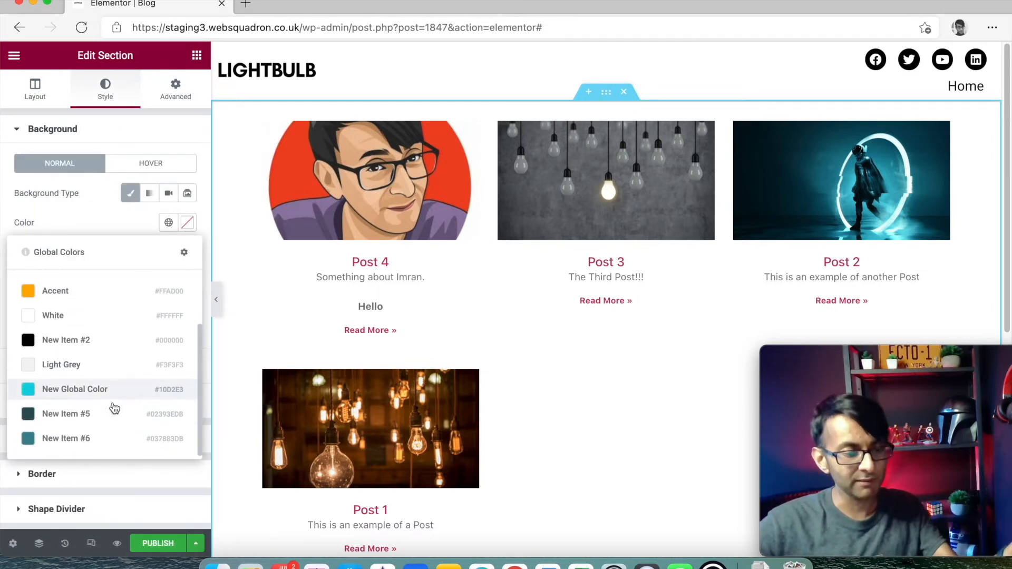
{"action": "left_click", "coordinate": [121, 368]}
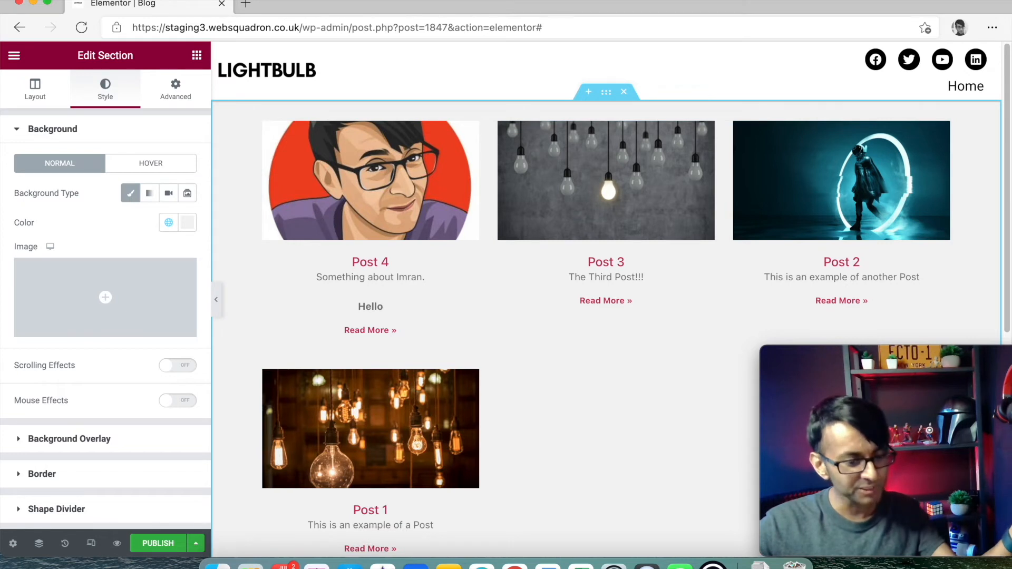
- Publish the page and copy the Posts widget
{"action": "left_click", "coordinate": [172, 549]}
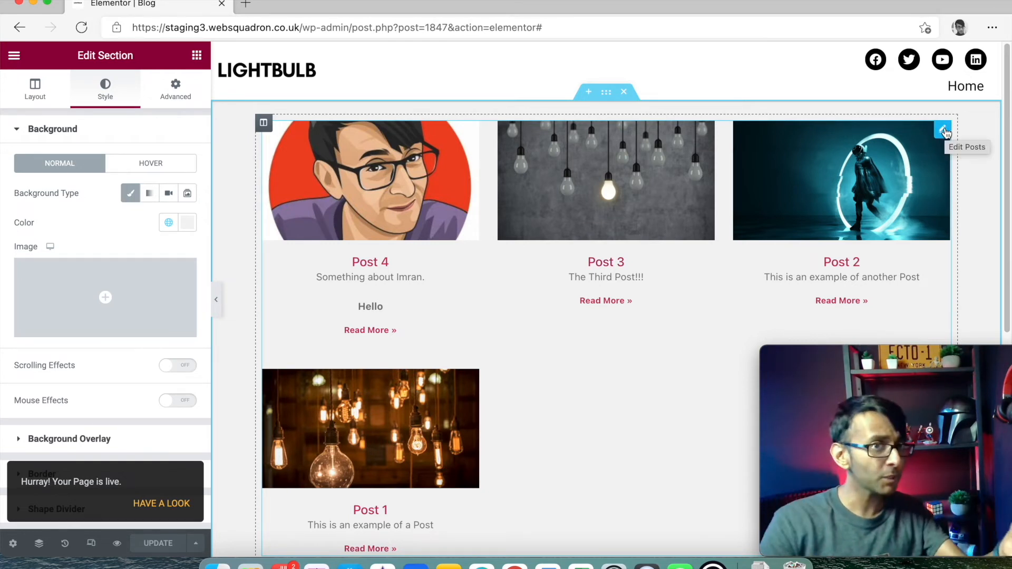
{"action": "right_click", "coordinate": [945, 132]}
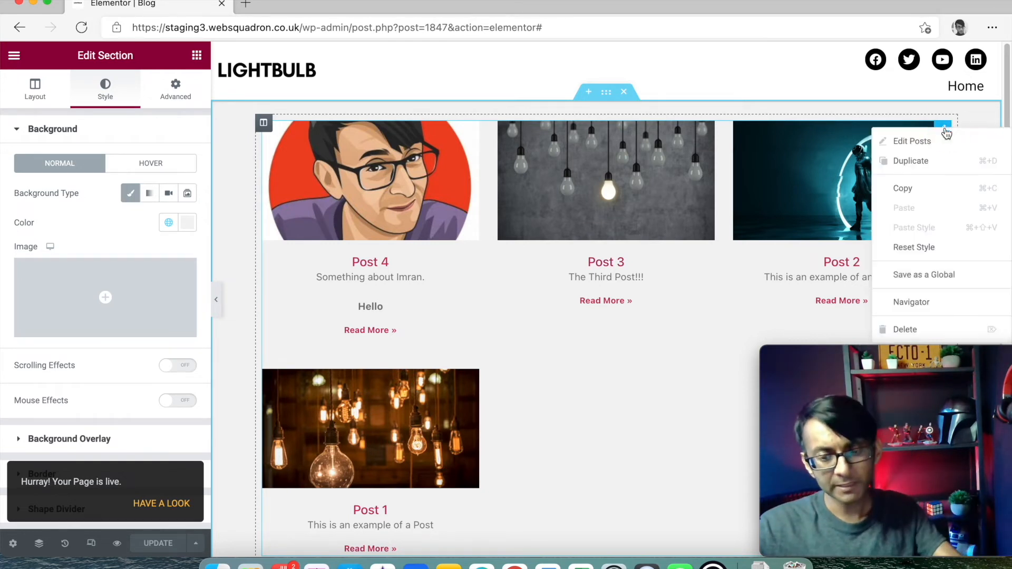
{"action": "left_click", "coordinate": [932, 188]}
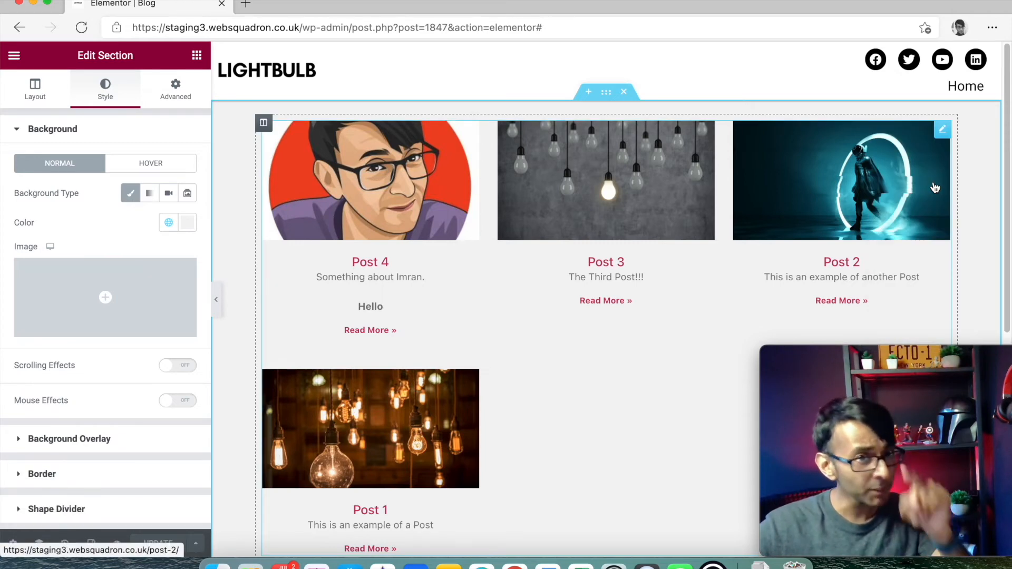
- Shorten the address to /wp-admin to load the WordPress dashboard
{"action": "left_click_drag", "start_coordinate": [343, 27], "coordinate": [551, 27]}
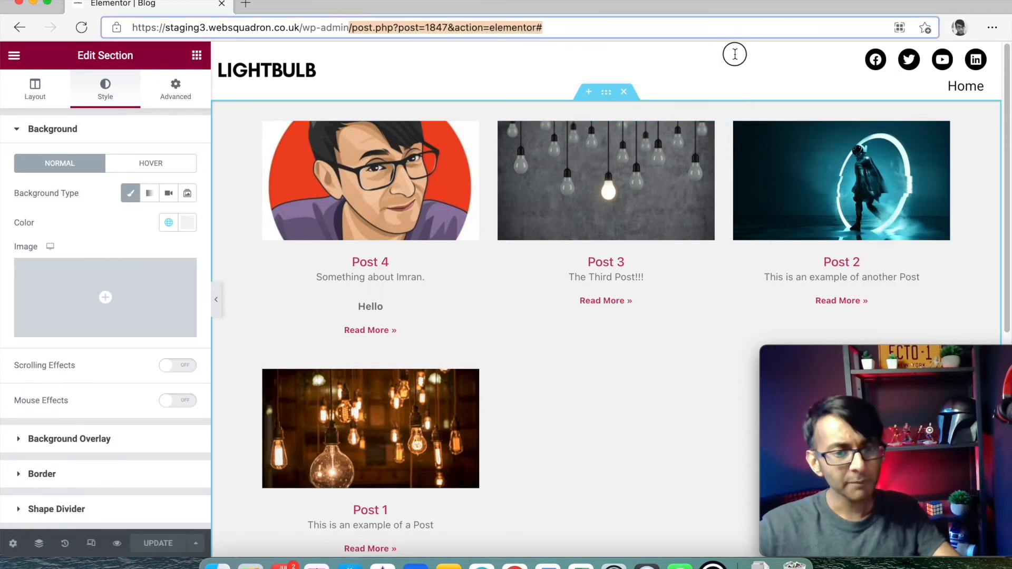
{"action": "key", "text": "BackSpace"}
{"action": "key", "text": "BackSpace"}
{"action": "key", "text": "Return"}
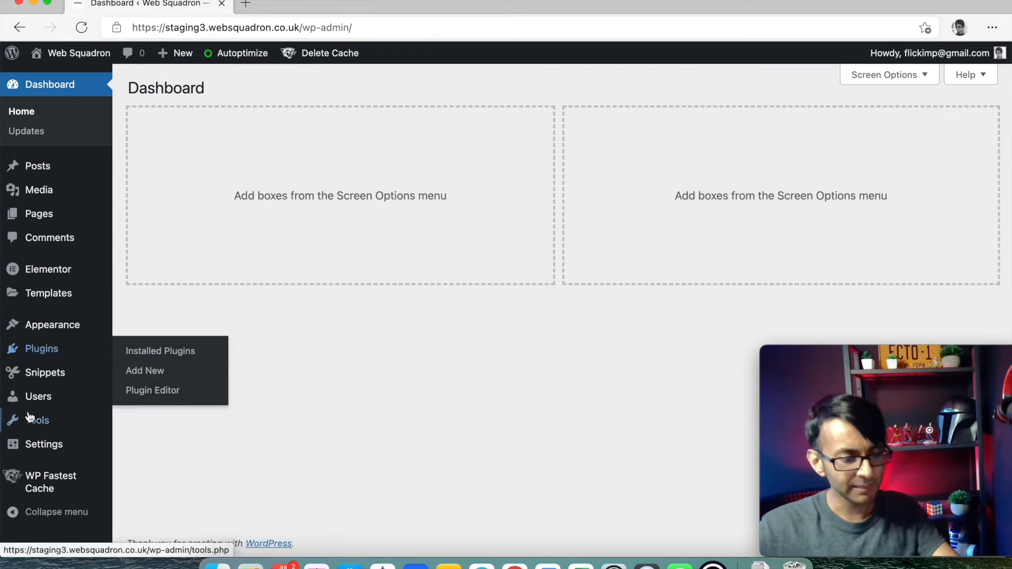
- In Appearance > Menus, add the Blog page after Home in the Electric menu and save
{"action": "mouse_move", "coordinate": [63, 332]}
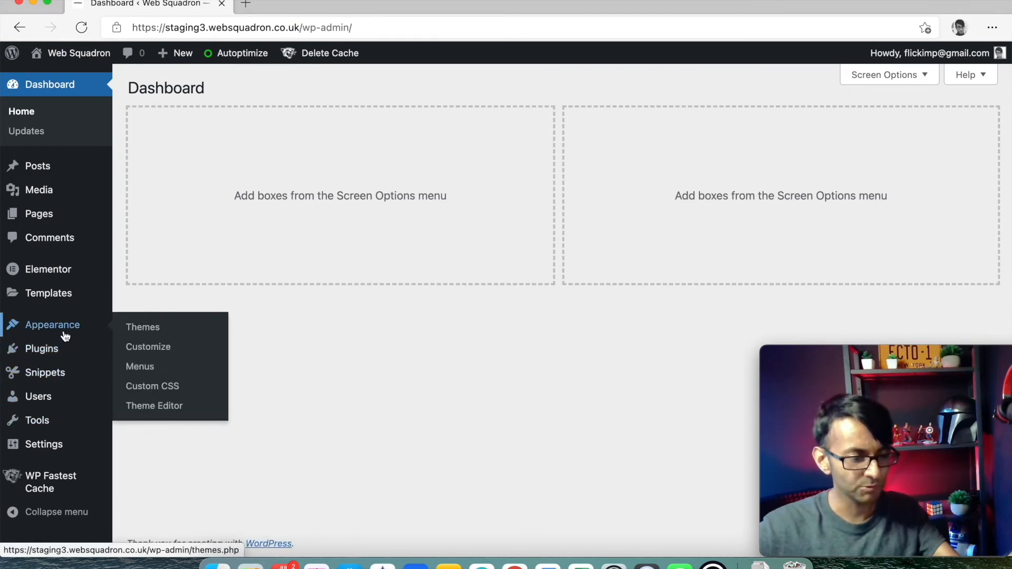
{"action": "left_click", "coordinate": [146, 367]}
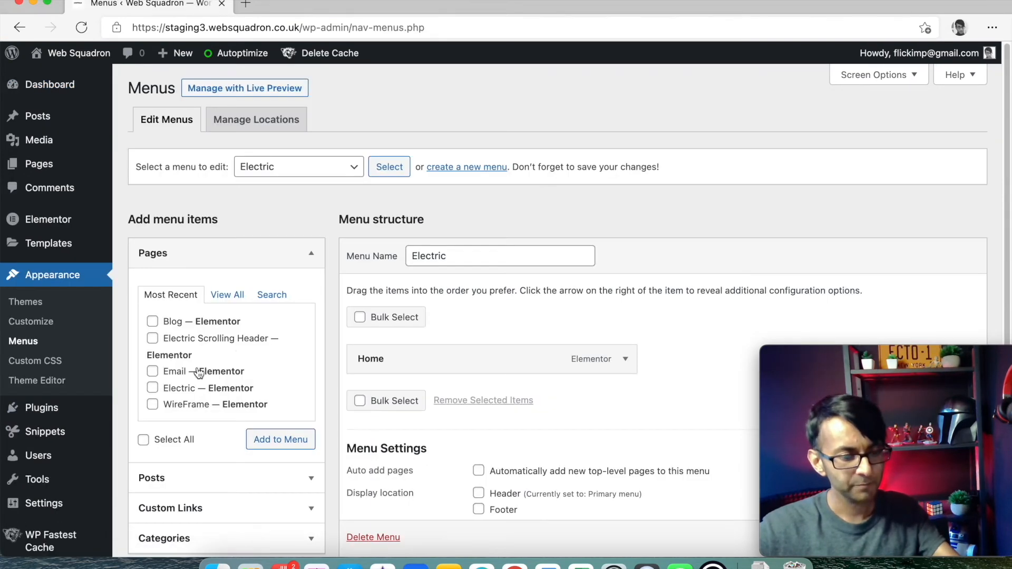
{"action": "left_click", "coordinate": [152, 321]}
{"action": "left_click", "coordinate": [281, 440]}
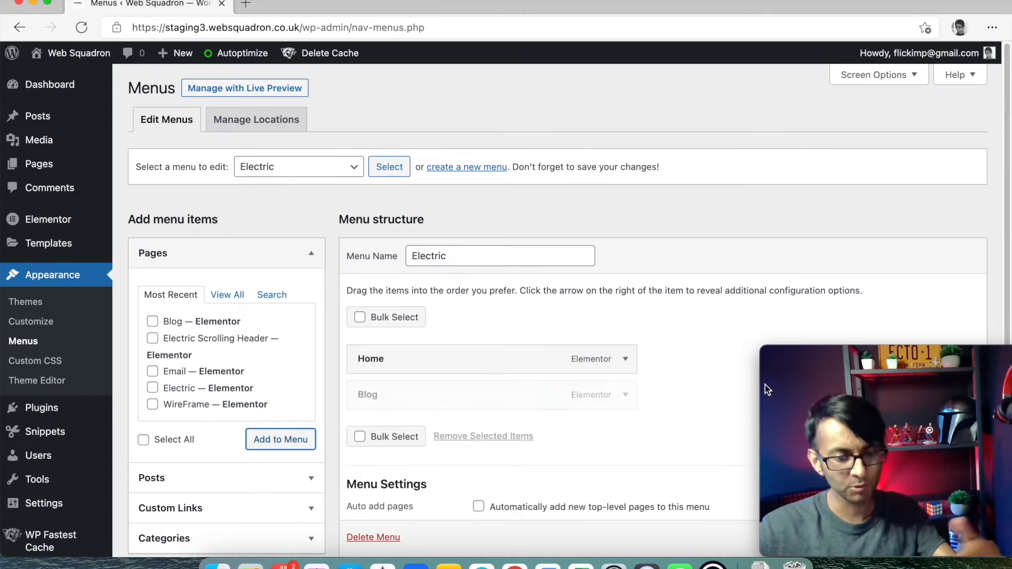
{"action": "left_click_drag", "start_coordinate": [906, 414], "coordinate": [742, 280]}
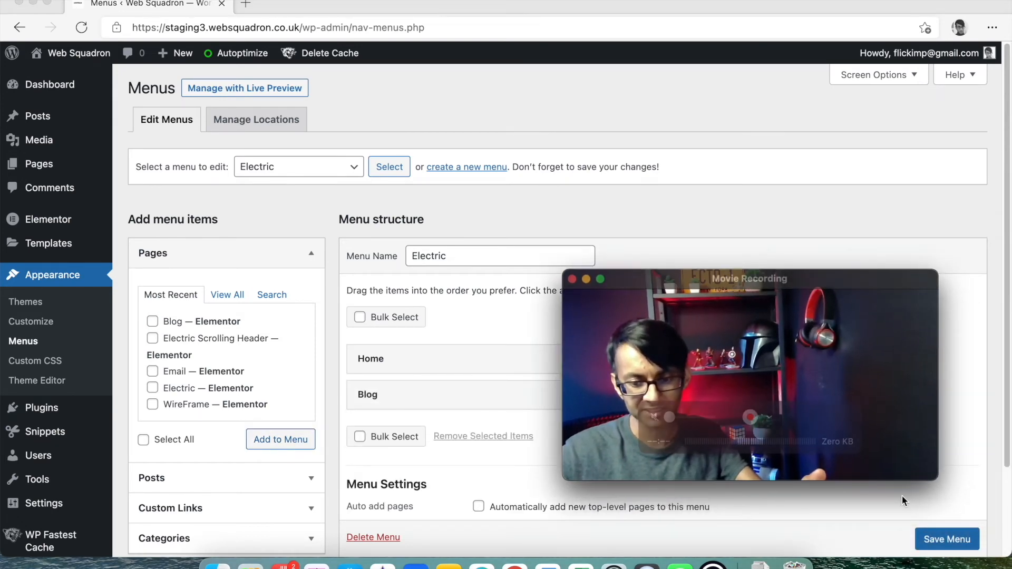
{"action": "left_click", "coordinate": [947, 540]}
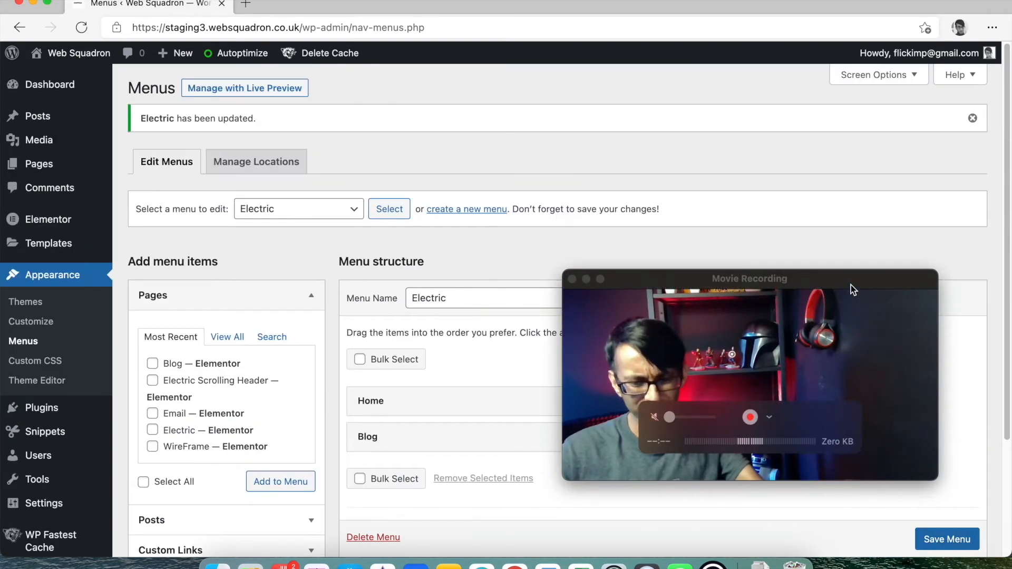
{"action": "left_click", "coordinate": [940, 545]}
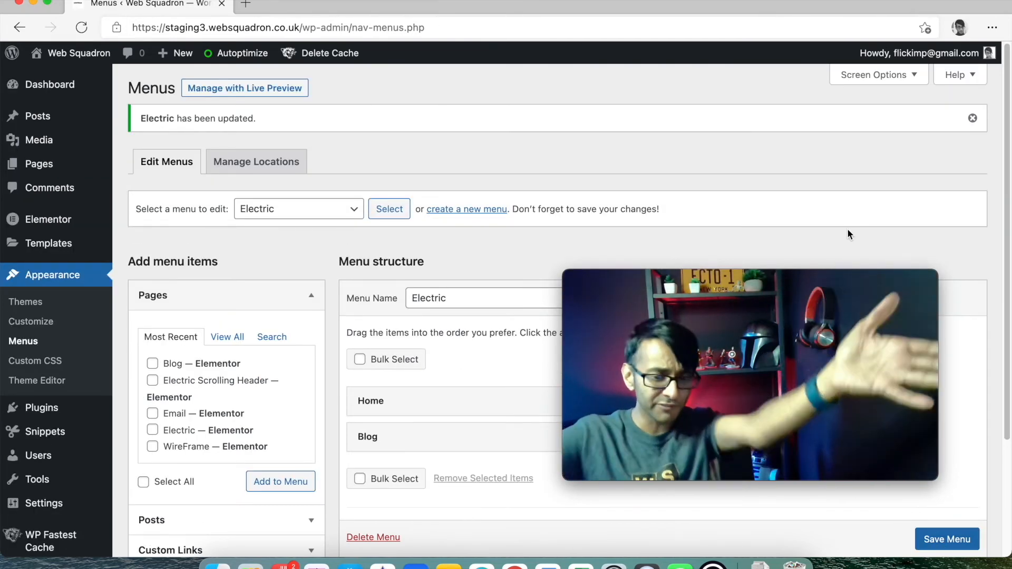
{"action": "left_click", "coordinate": [862, 277]}
{"action": "left_click_drag", "start_coordinate": [863, 277], "coordinate": [1010, 354]}
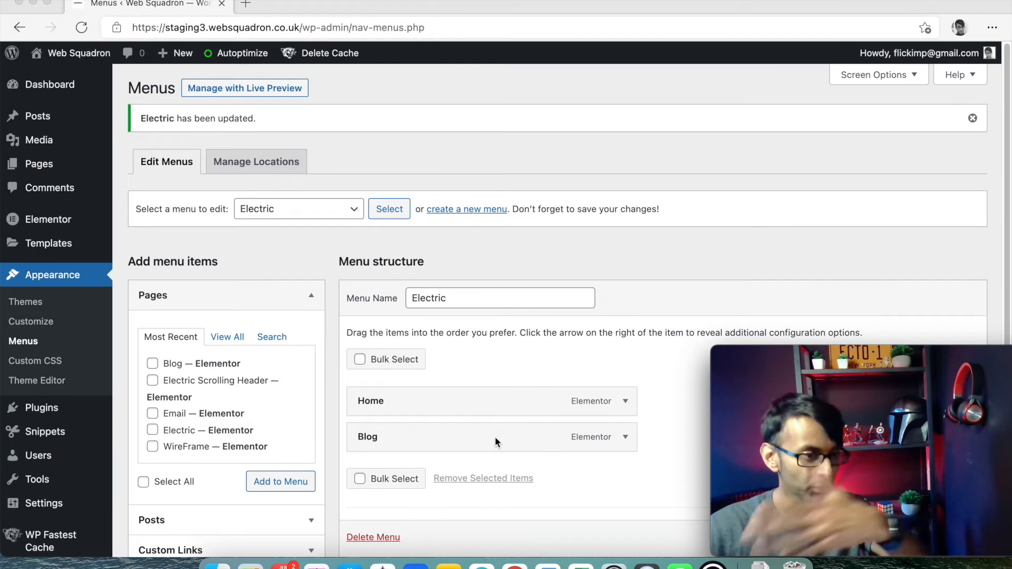
- From All Pages, edit Home Page with Elementor and scroll to the black section
{"action": "mouse_move", "coordinate": [53, 164]}
{"action": "left_click", "coordinate": [161, 167]}
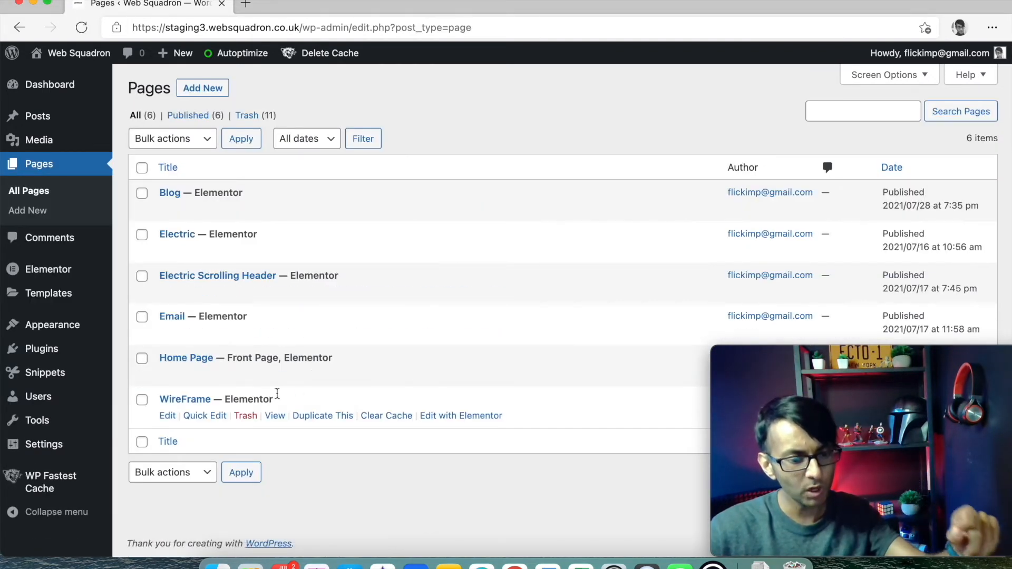
{"action": "left_click", "coordinate": [440, 375]}
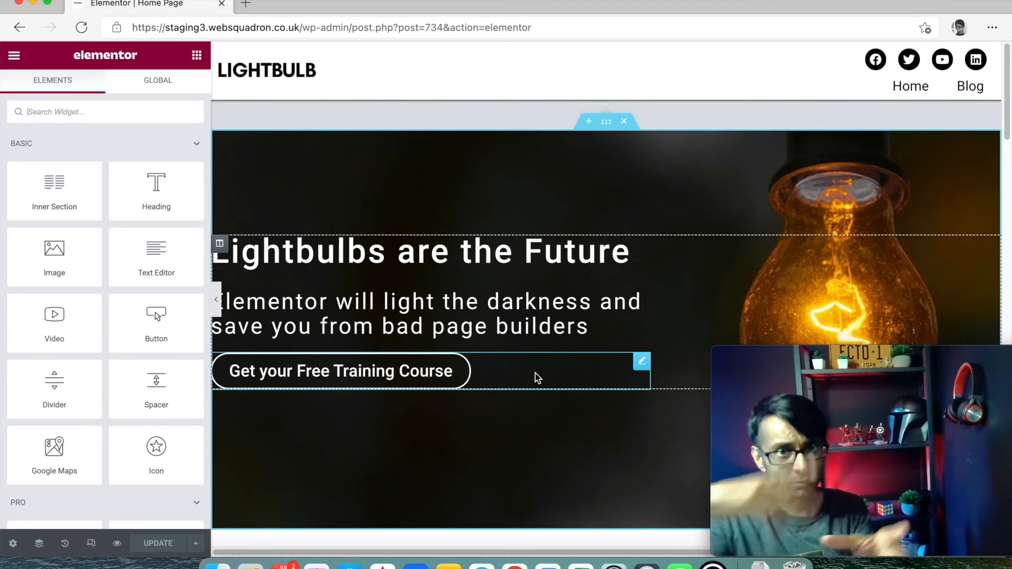
{"action": "scroll", "coordinate": [523, 316], "scroll_direction": "down", "scroll_amount": 7}
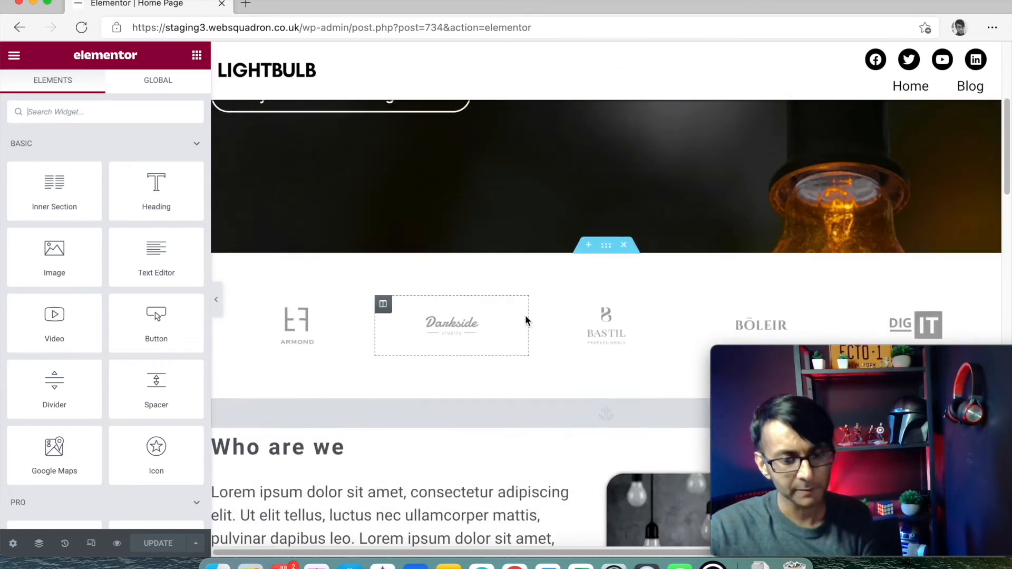
{"action": "scroll", "coordinate": [551, 333], "scroll_direction": "down", "scroll_amount": 10}
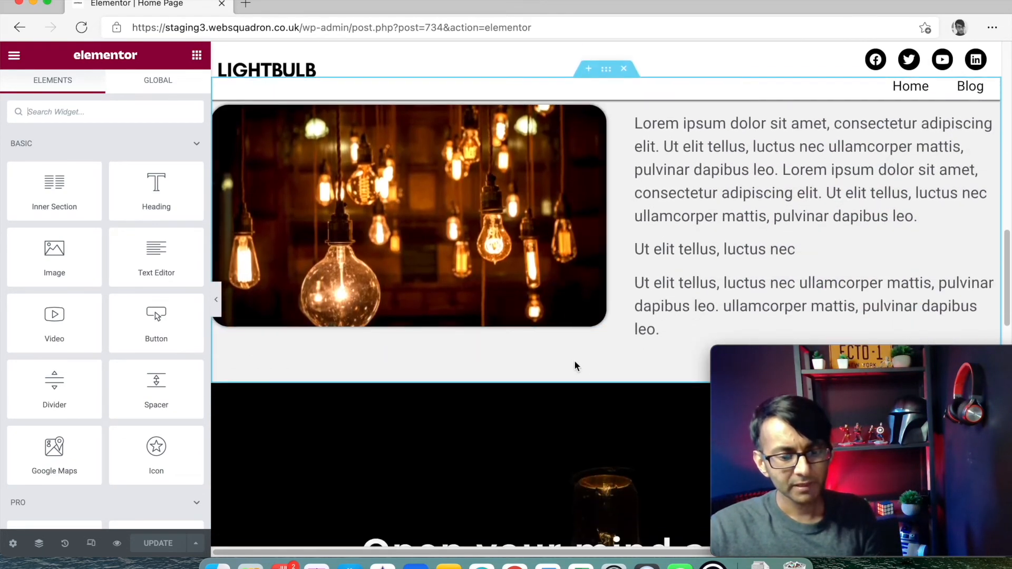
{"action": "scroll", "coordinate": [597, 412], "scroll_direction": "down", "scroll_amount": 5}
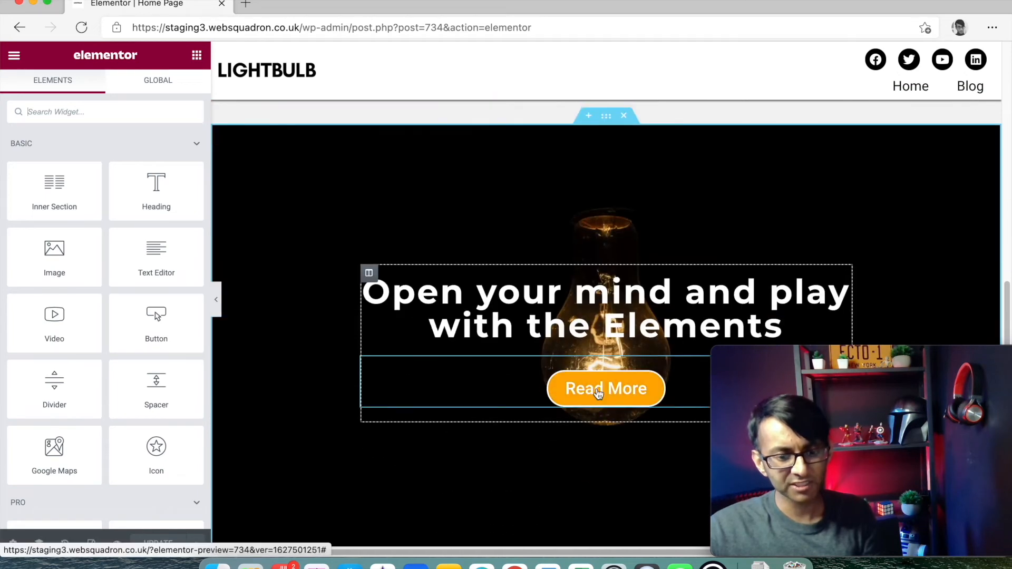
{"action": "scroll", "coordinate": [646, 274], "scroll_direction": "up", "scroll_amount": 2}
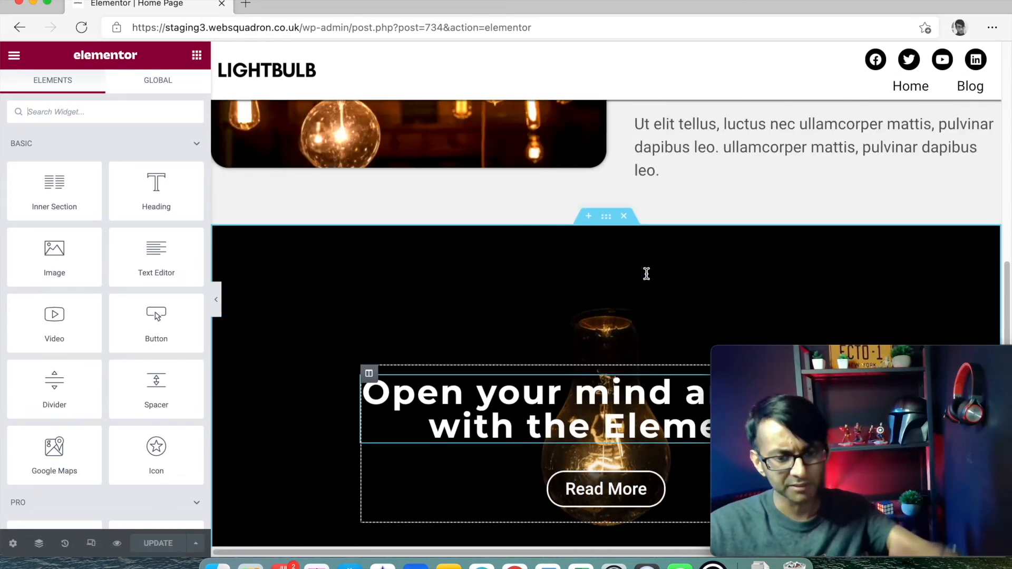
- Paste the copied Posts widget into a new section above the black 'Open your mind' section
{"action": "left_click", "coordinate": [588, 217]}
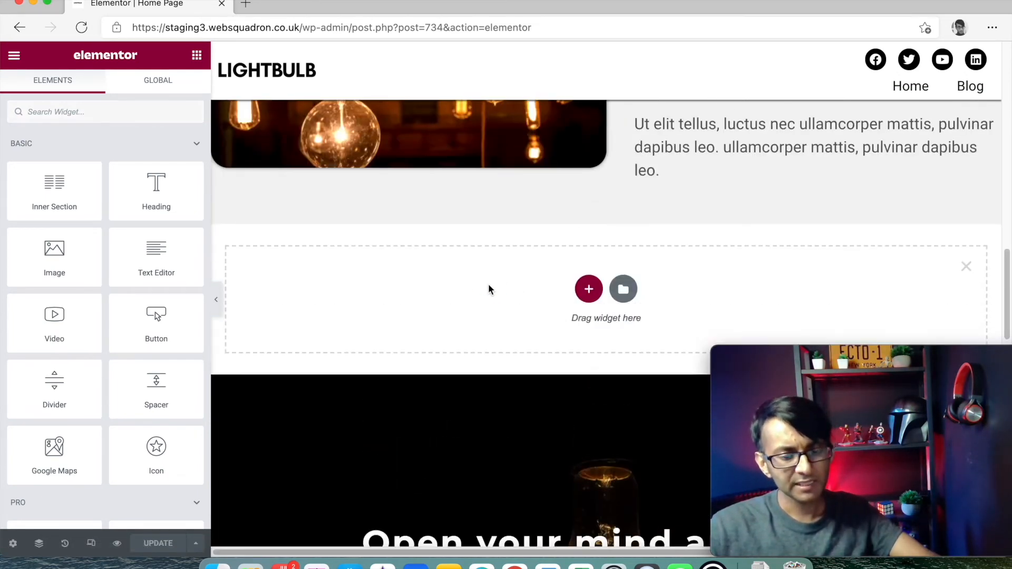
{"action": "right_click", "coordinate": [489, 283]}
{"action": "left_click", "coordinate": [529, 297]}
{"action": "scroll", "coordinate": [618, 342], "scroll_direction": "up", "scroll_amount": 2}
- Set the posts section's top and bottom margins to 50
{"action": "left_click", "coordinate": [606, 354]}
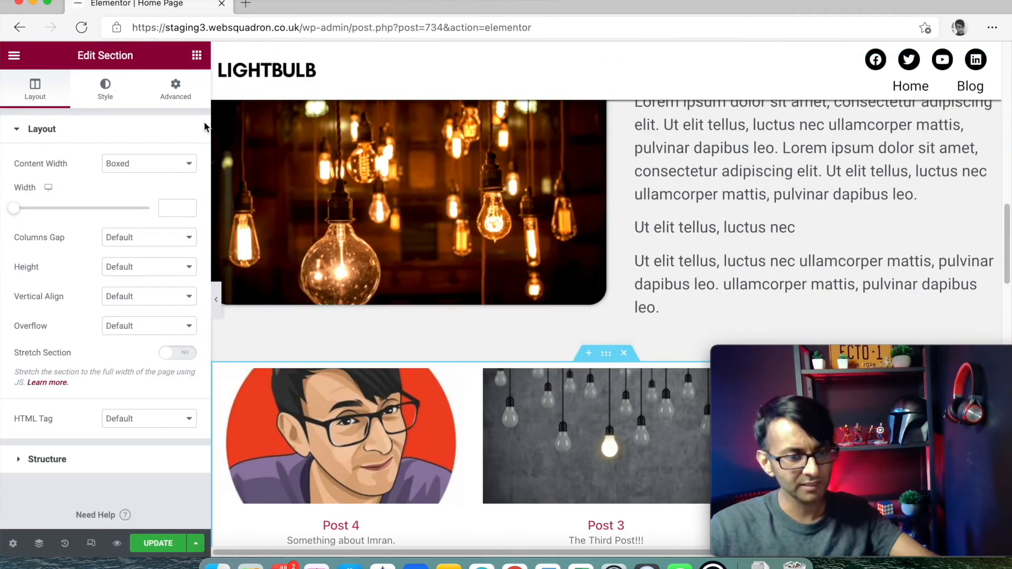
{"action": "left_click", "coordinate": [176, 90]}
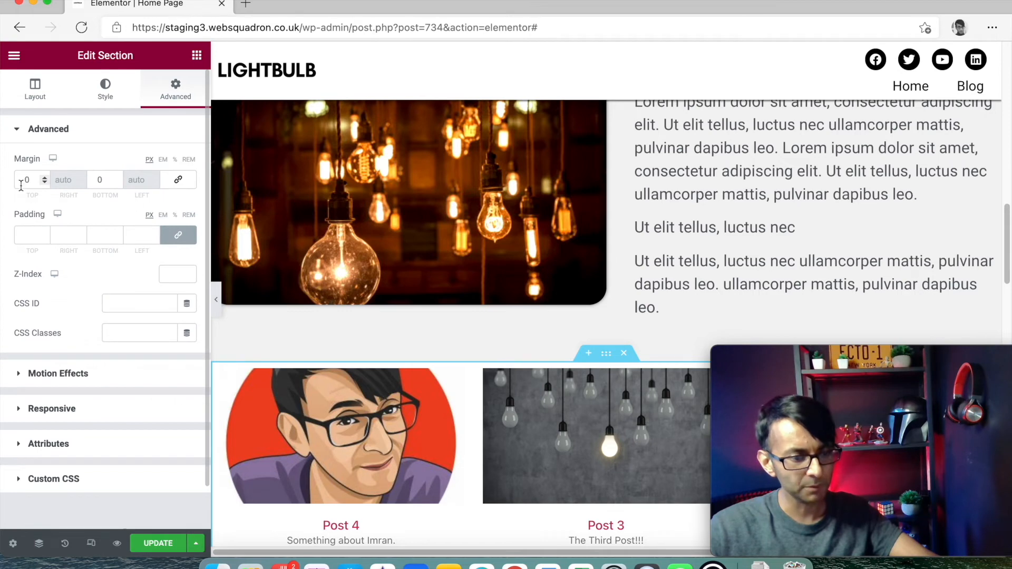
{"action": "left_click_drag", "start_coordinate": [29, 179], "coordinate": [21, 175]}
{"action": "type", "text": "50"}
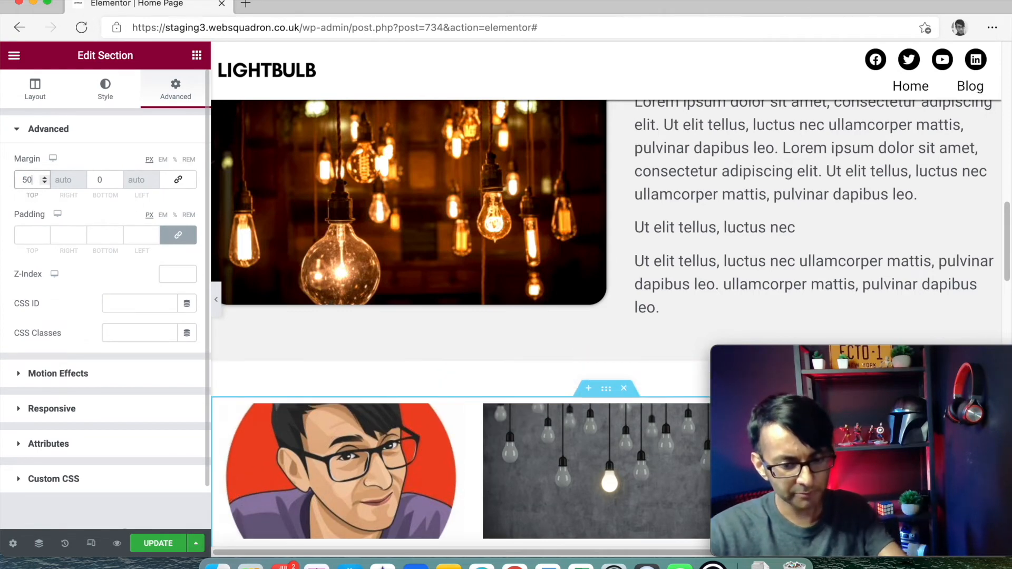
{"action": "double_click", "coordinate": [100, 180]}
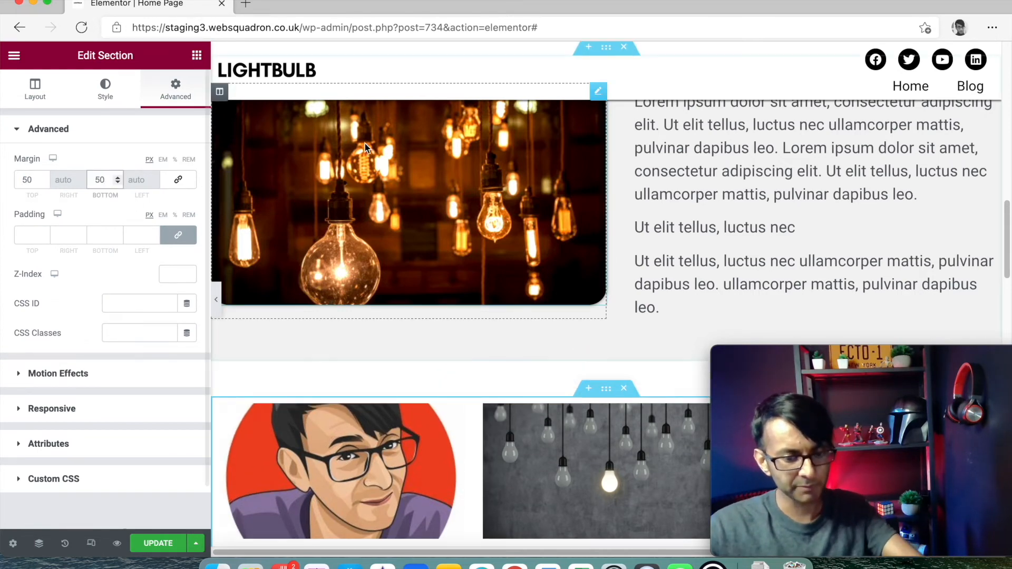
{"action": "scroll", "coordinate": [483, 227], "scroll_direction": "down", "scroll_amount": 14}
{"action": "scroll", "coordinate": [443, 252], "scroll_direction": "up", "scroll_amount": 5}
{"action": "scroll", "coordinate": [555, 335], "scroll_direction": "up", "scroll_amount": 5}
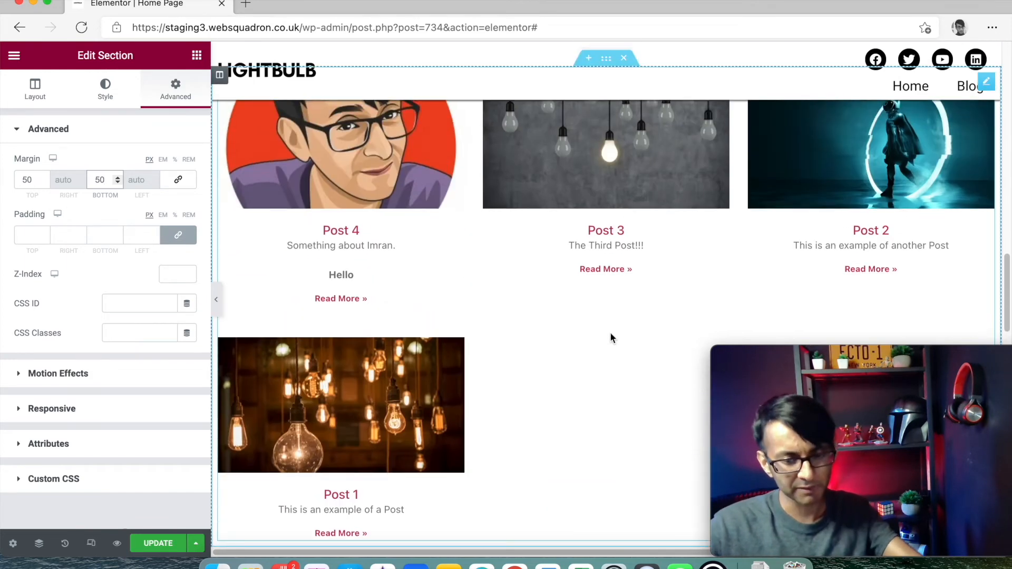
- Set the Posts widget to 3 posts per page and the box border radius to 0
{"action": "left_click", "coordinate": [987, 253]}
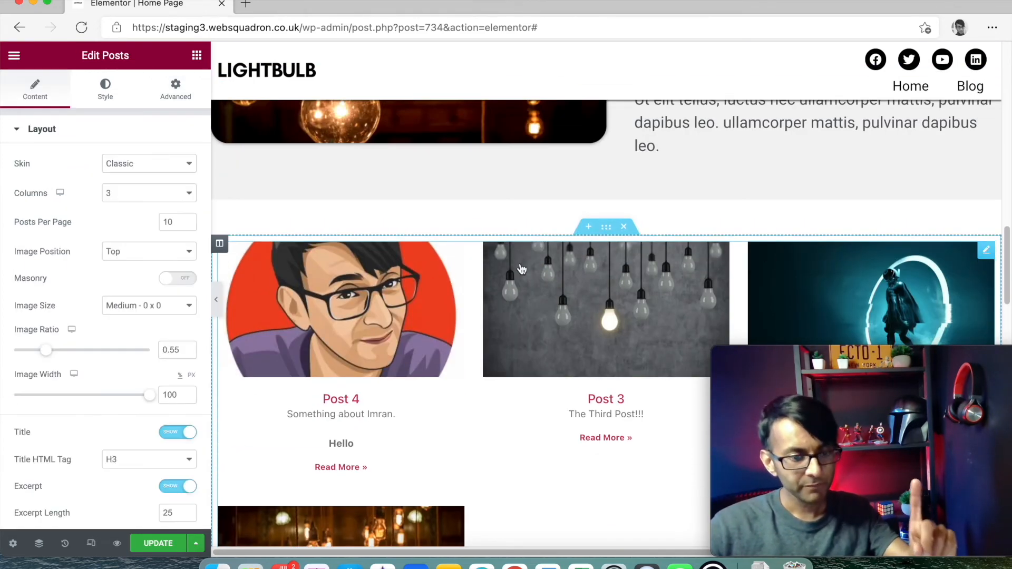
{"action": "left_click_drag", "start_coordinate": [174, 222], "coordinate": [159, 221]}
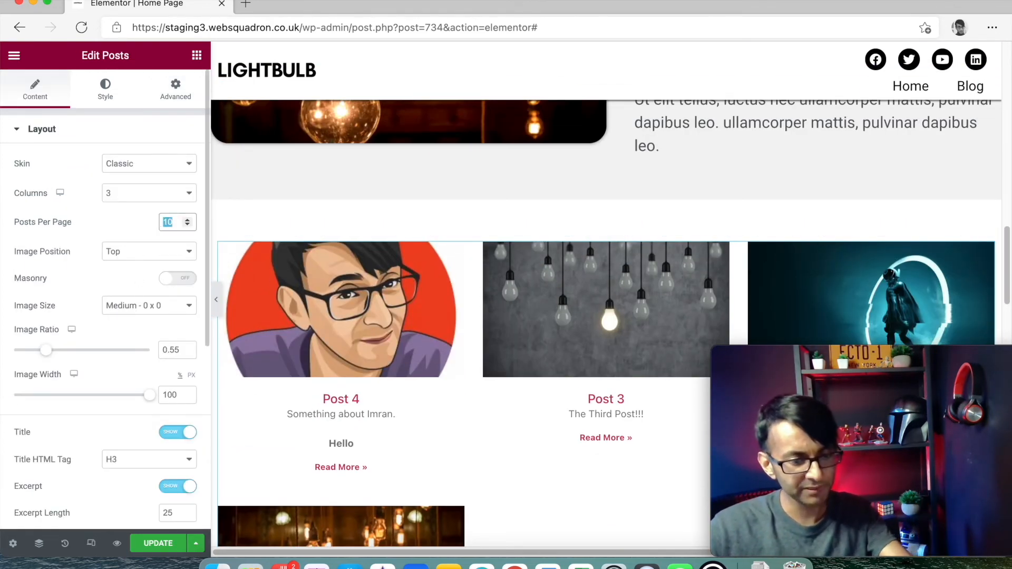
{"action": "type", "text": "3"}
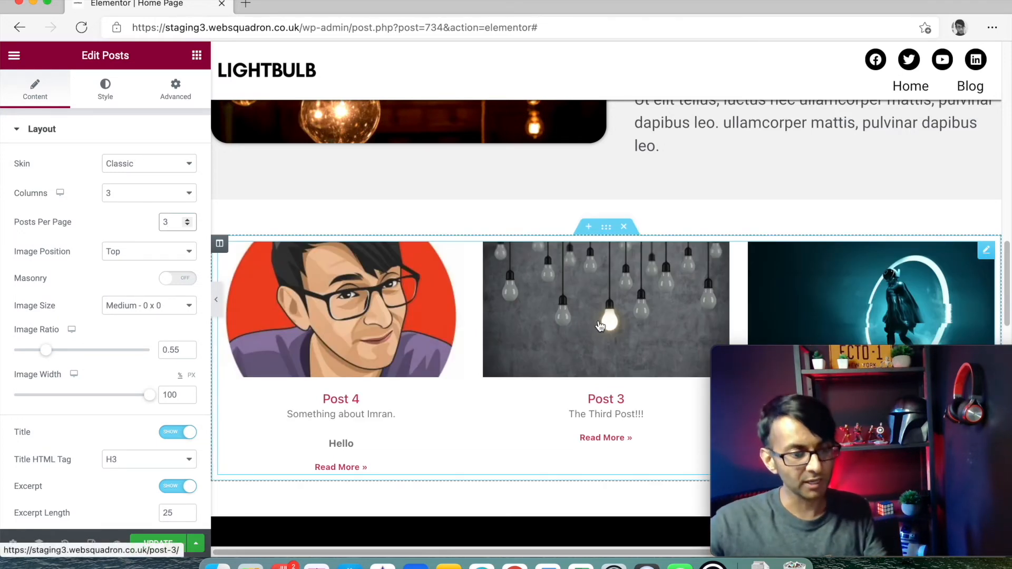
{"action": "left_click", "coordinate": [107, 100]}
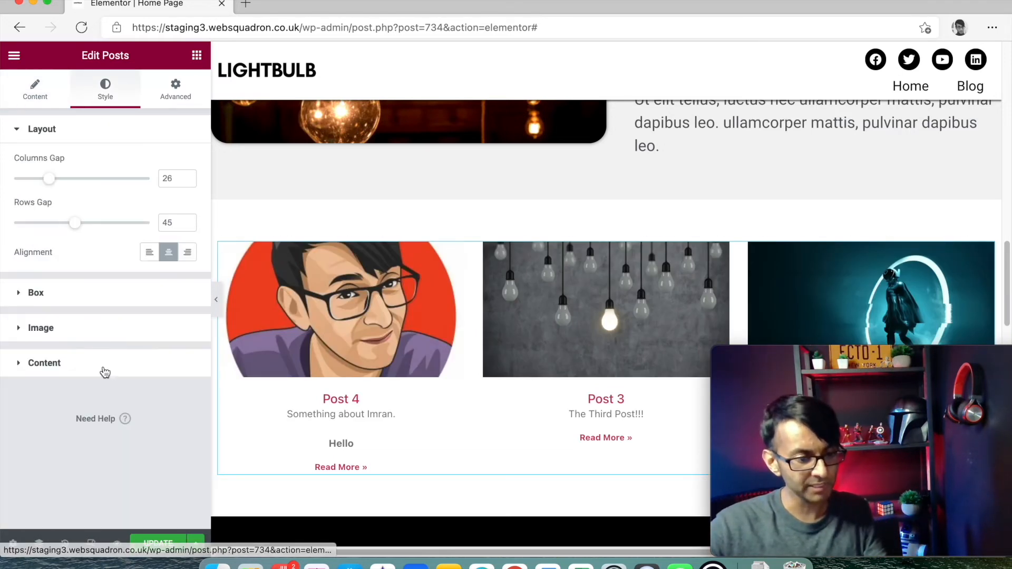
{"action": "left_click", "coordinate": [102, 302]}
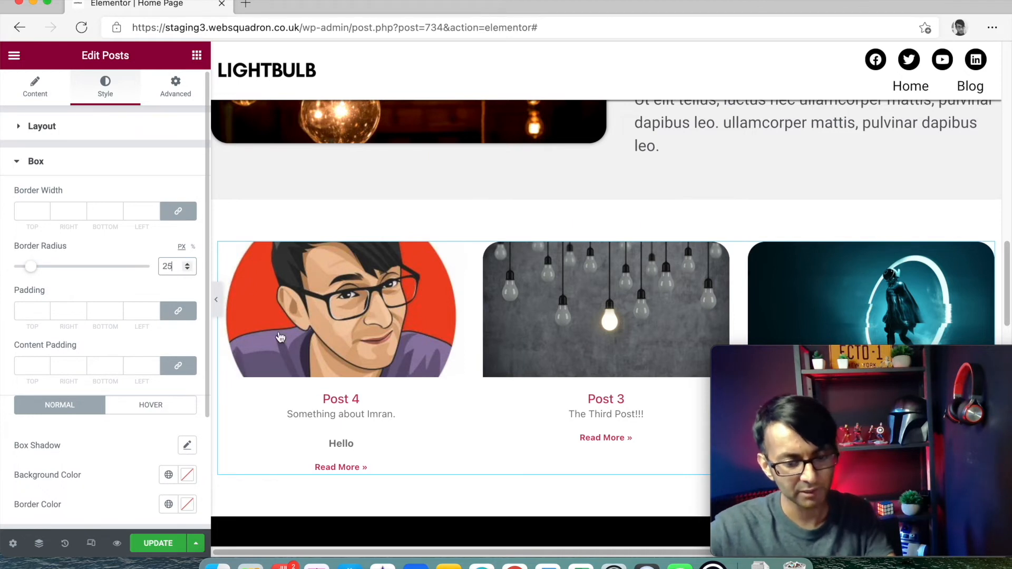
{"action": "left_click_drag", "start_coordinate": [37, 271], "coordinate": [51, 271]}
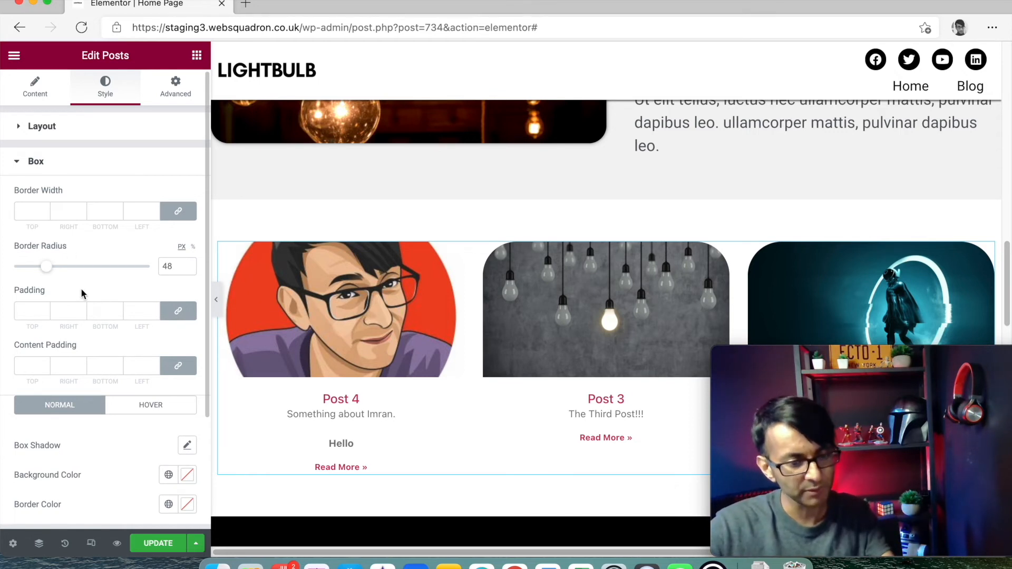
{"action": "left_click_drag", "start_coordinate": [51, 271], "coordinate": [8, 269]}
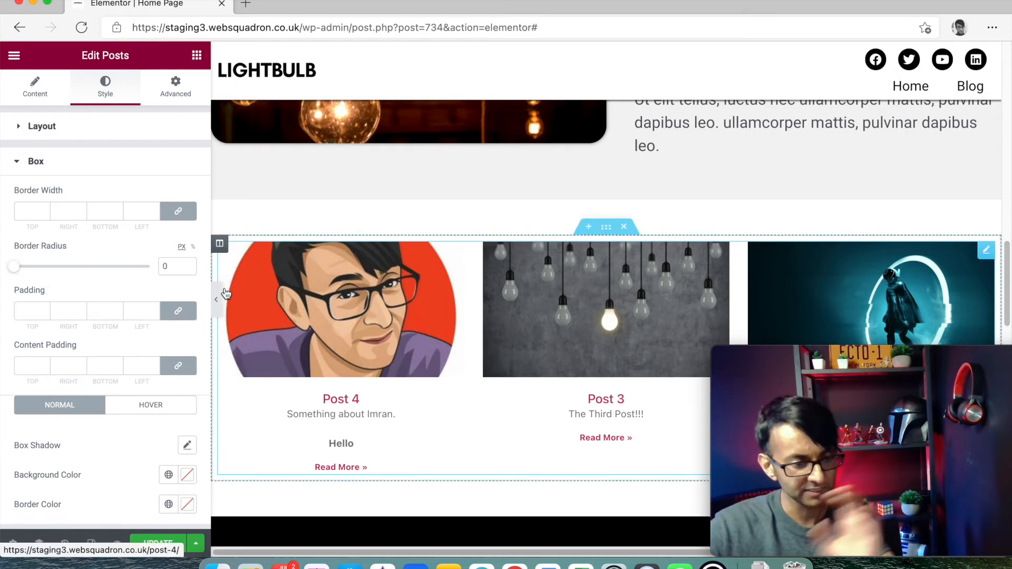
- Set the box padding and content padding to 0, then update the page
{"action": "scroll", "coordinate": [146, 388], "scroll_direction": "down", "scroll_amount": 2}
{"action": "left_click", "coordinate": [158, 543]}
{"action": "left_click", "coordinate": [179, 251]}
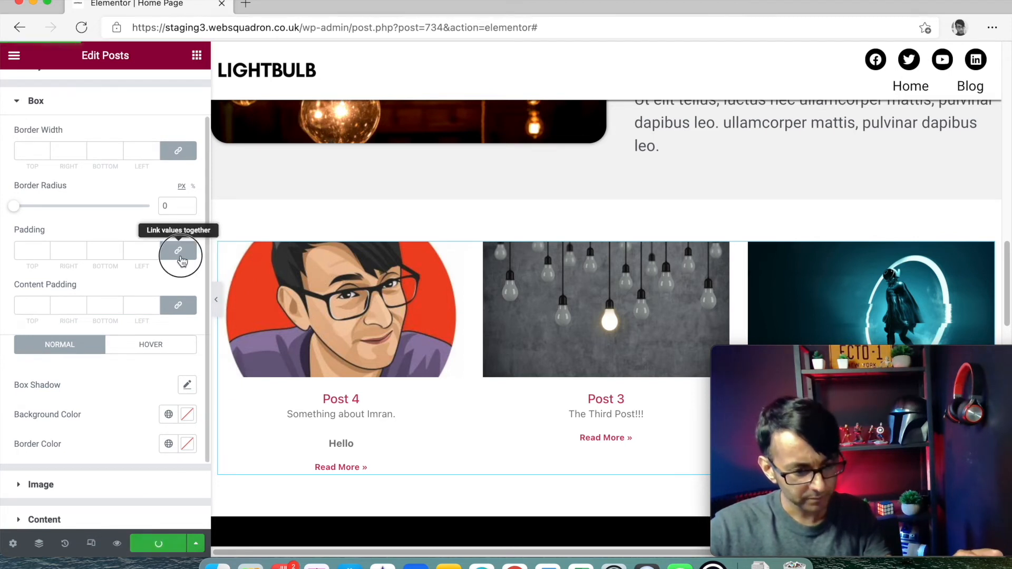
{"action": "left_click", "coordinate": [179, 305]}
{"action": "scroll", "coordinate": [622, 328], "scroll_direction": "up", "scroll_amount": 1}
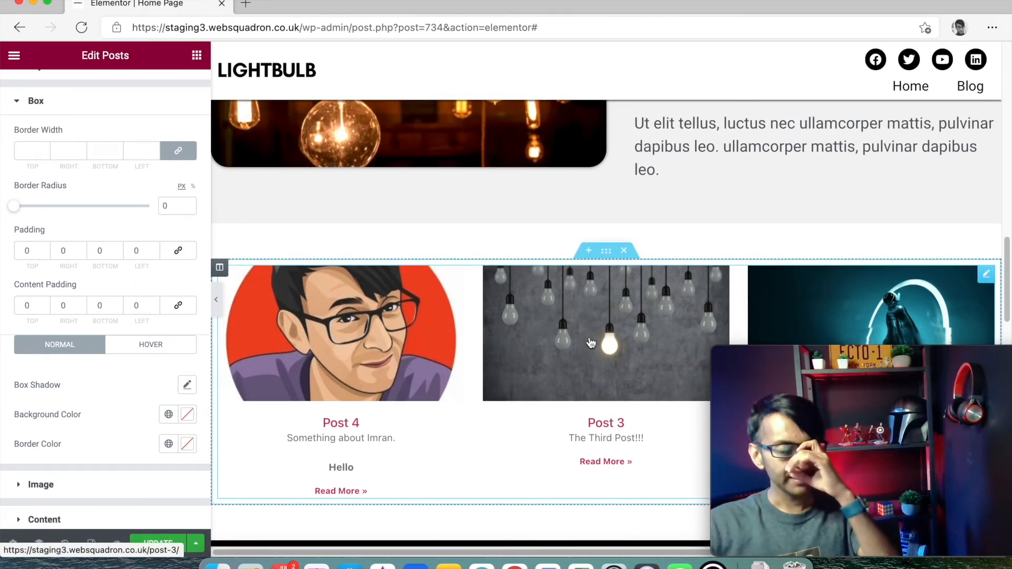
{"action": "scroll", "coordinate": [591, 343], "scroll_direction": "down", "scroll_amount": 1}
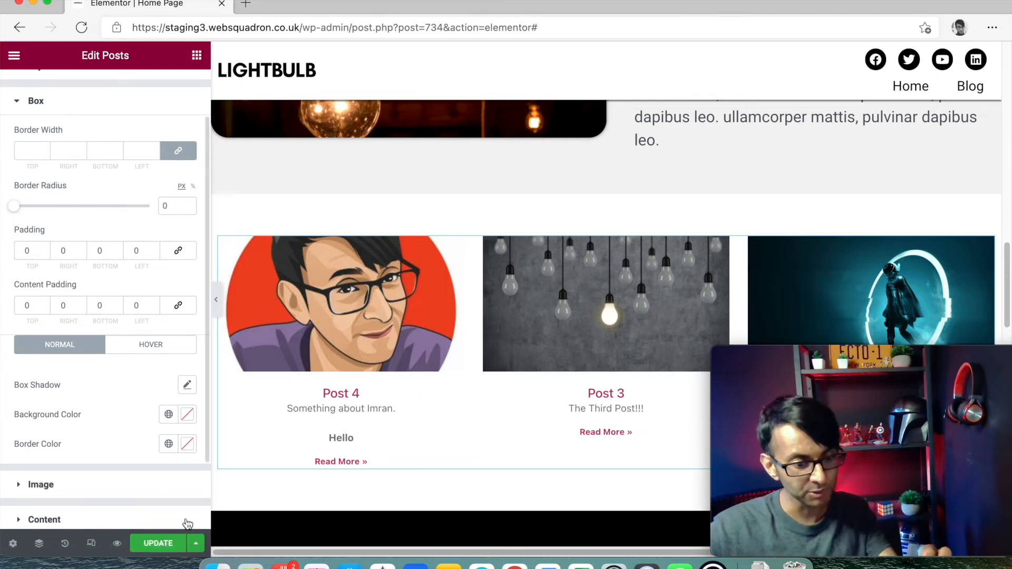
{"action": "left_click", "coordinate": [168, 549]}
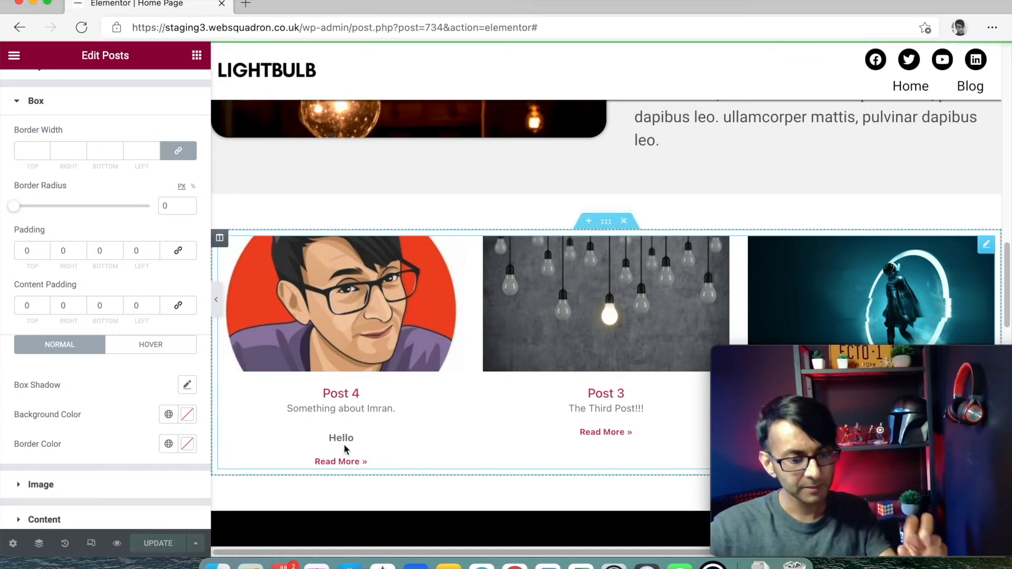
- Preview the Home Page in a new tab and scroll over the Posts 4, 3, 2 grid
{"action": "left_click", "coordinate": [117, 543]}
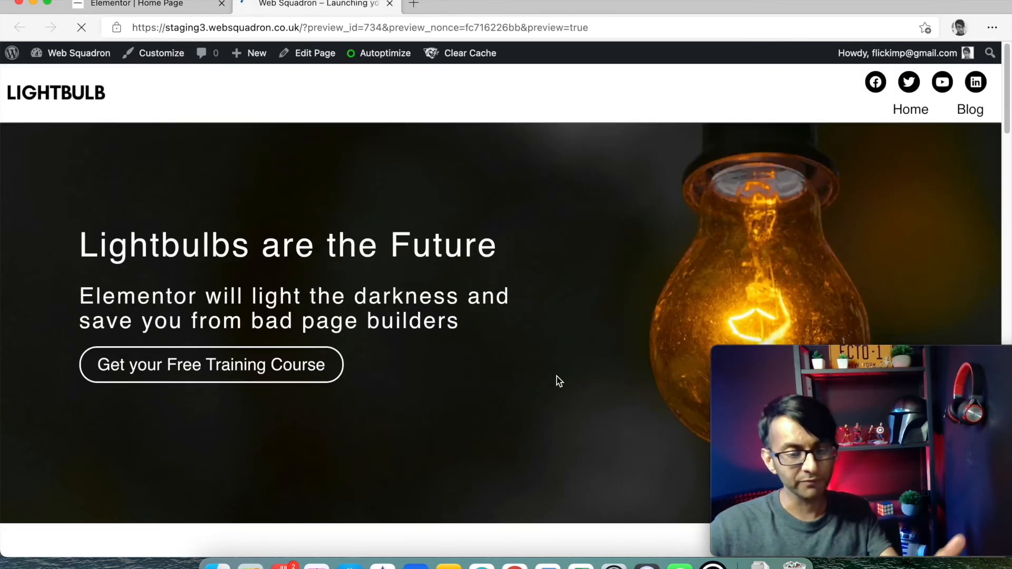
{"action": "scroll", "coordinate": [547, 376], "scroll_direction": "down", "scroll_amount": 15}
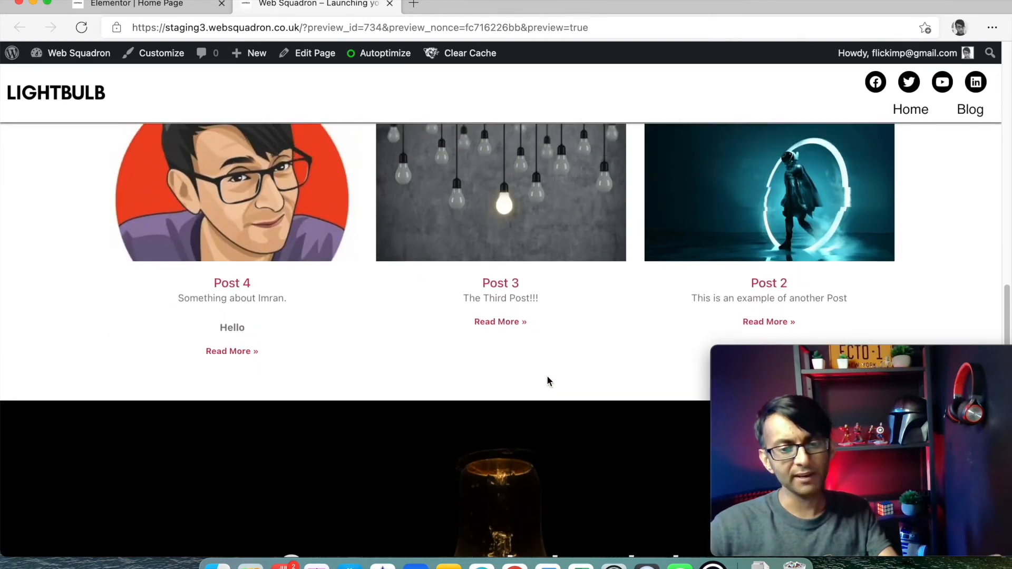
{"action": "scroll", "coordinate": [547, 376], "scroll_direction": "up", "scroll_amount": 3}
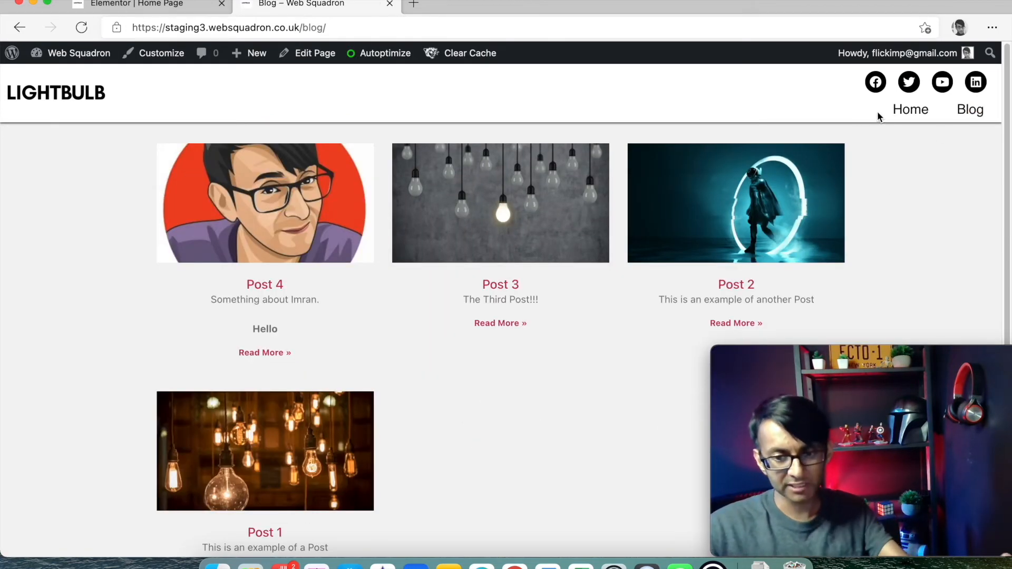
- Visit the Home link, then go back to the Home Page preview and scroll through it
{"action": "left_click", "coordinate": [897, 109]}
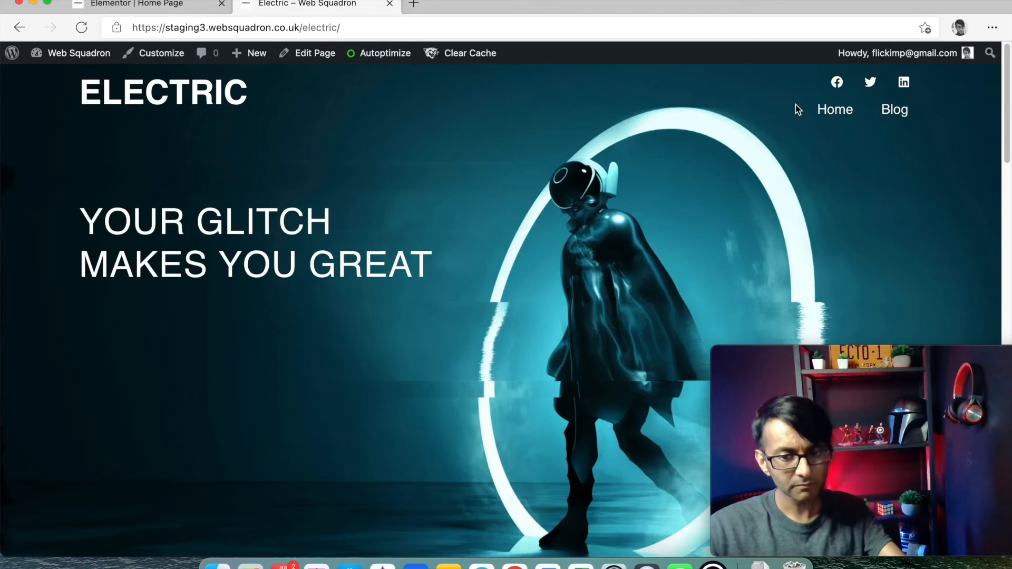
{"action": "left_click", "coordinate": [19, 28]}
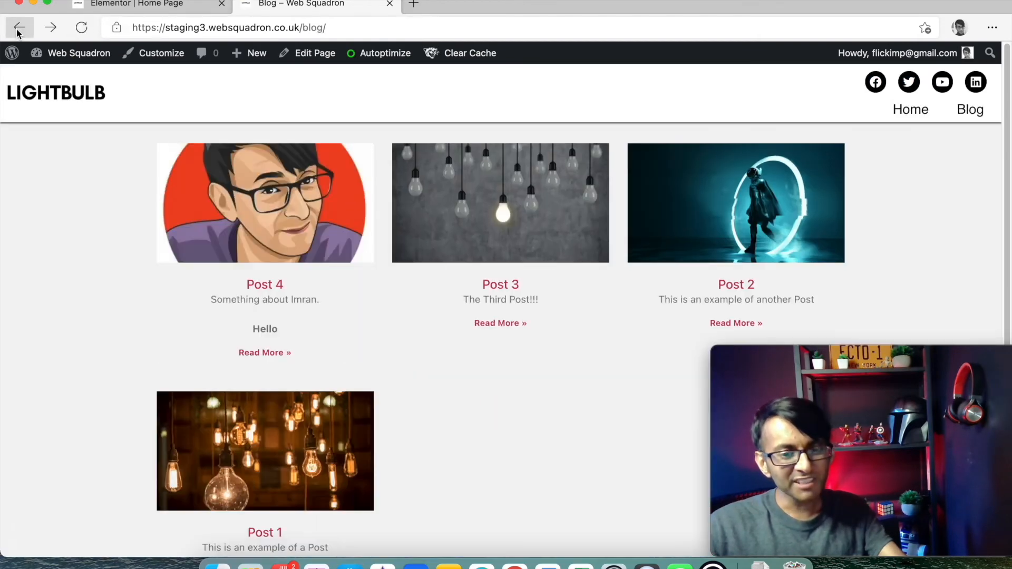
{"action": "left_click", "coordinate": [22, 31]}
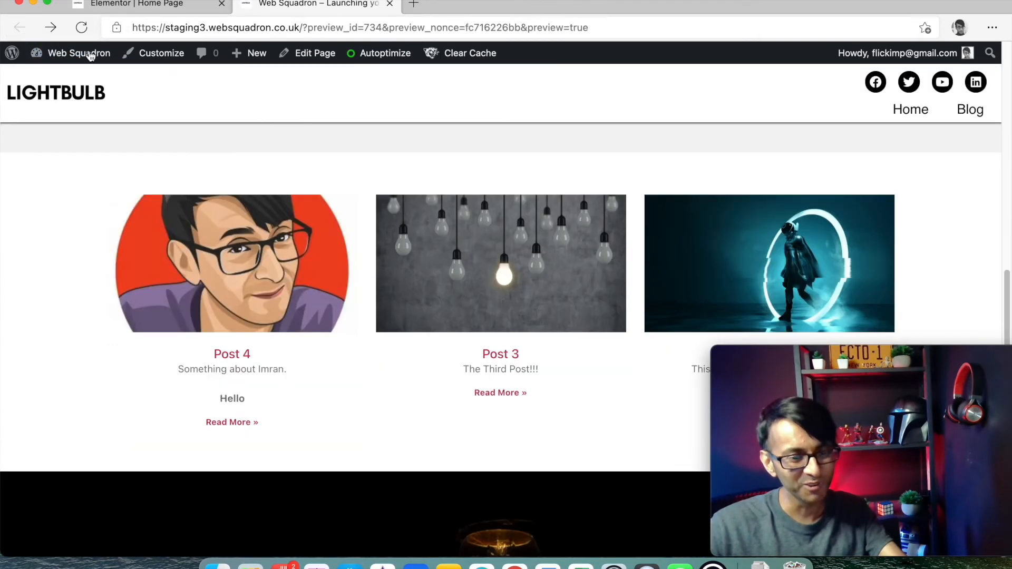
{"action": "scroll", "coordinate": [611, 269], "scroll_direction": "up", "scroll_amount": 3}
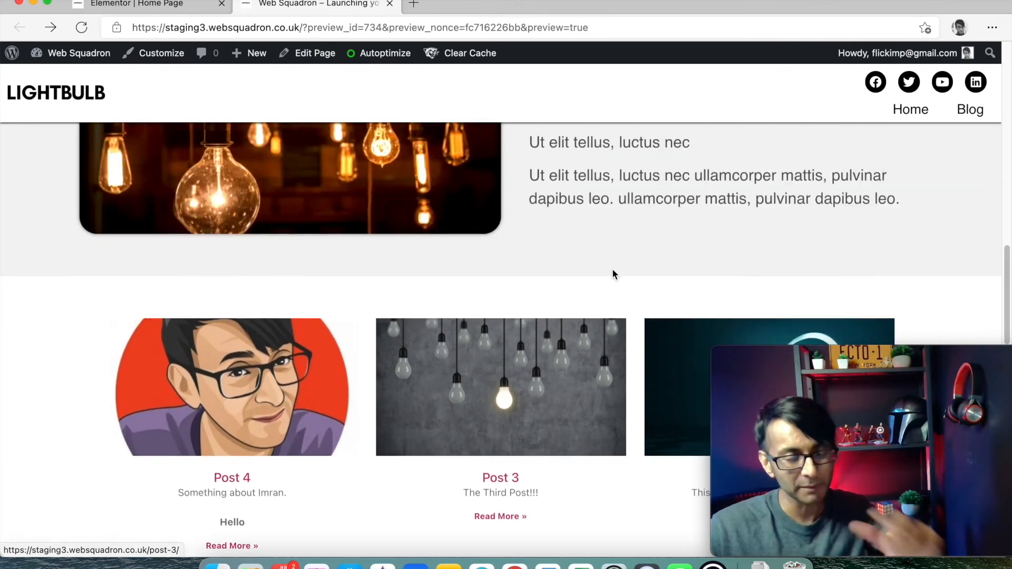
{"action": "scroll", "coordinate": [612, 270], "scroll_direction": "down", "scroll_amount": 3}
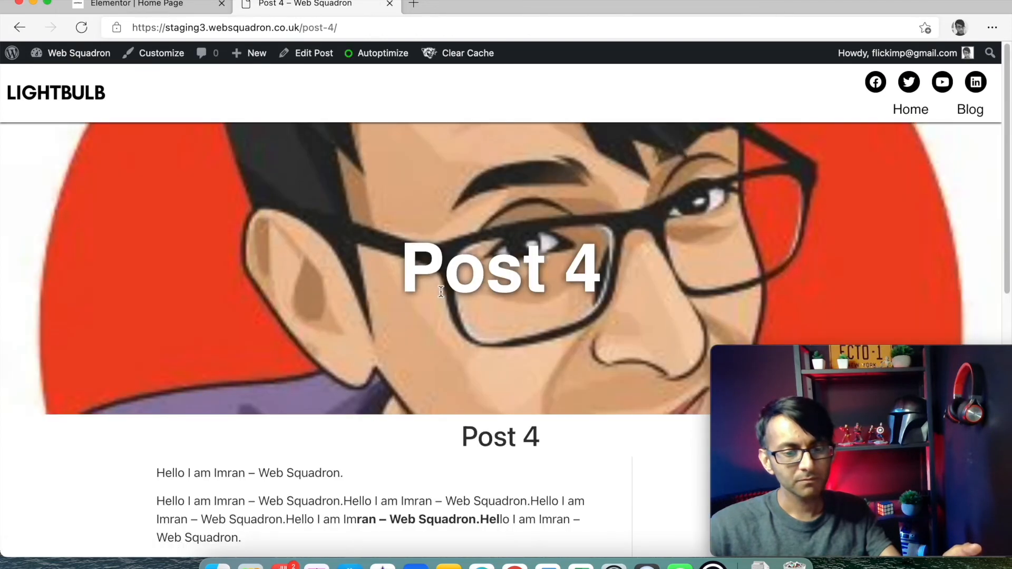
{"action": "scroll", "coordinate": [442, 292], "scroll_direction": "down", "scroll_amount": 5}
{"action": "scroll", "coordinate": [527, 358], "scroll_direction": "down", "scroll_amount": 5}
{"action": "scroll", "coordinate": [527, 359], "scroll_direction": "up", "scroll_amount": 7}
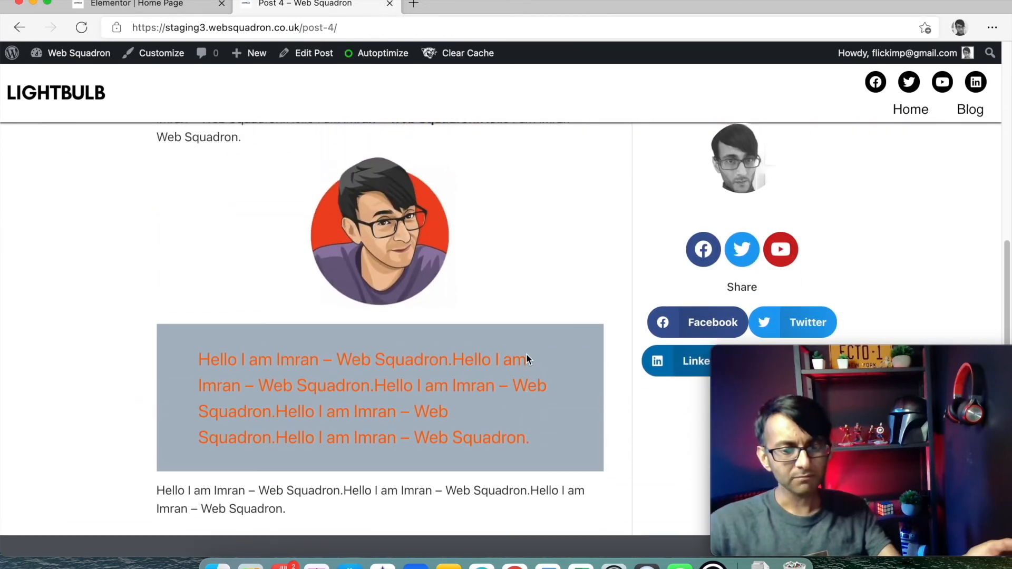
{"action": "scroll", "coordinate": [527, 358], "scroll_direction": "down", "scroll_amount": 5}
{"action": "scroll", "coordinate": [526, 359], "scroll_direction": "down", "scroll_amount": 2}
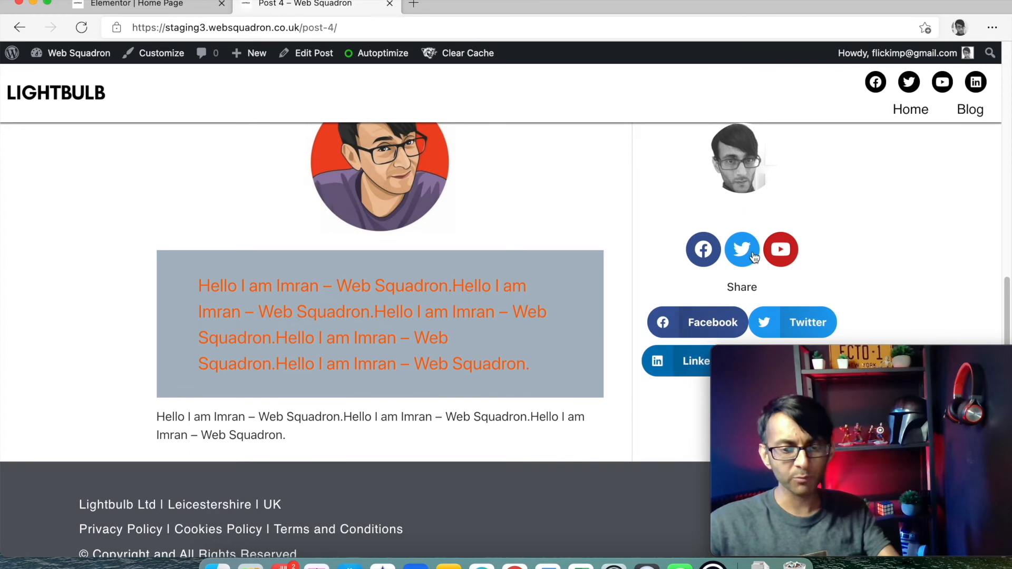
{"action": "scroll", "coordinate": [737, 265], "scroll_direction": "up", "scroll_amount": 4}
{"action": "scroll", "coordinate": [737, 265], "scroll_direction": "up", "scroll_amount": 1}
{"action": "scroll", "coordinate": [568, 267], "scroll_direction": "down", "scroll_amount": 5}
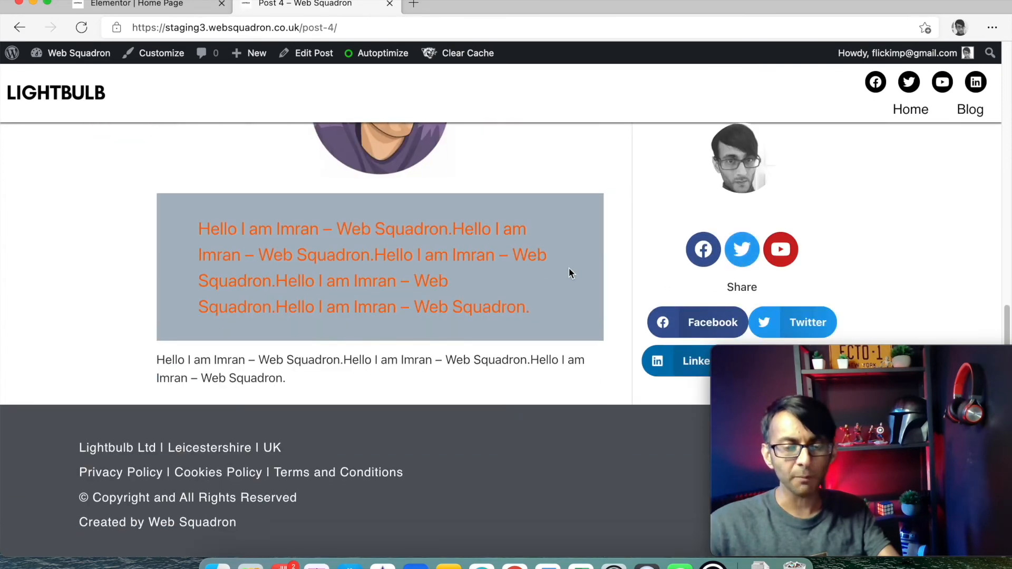
{"action": "scroll", "coordinate": [496, 265], "scroll_direction": "up", "scroll_amount": 10}
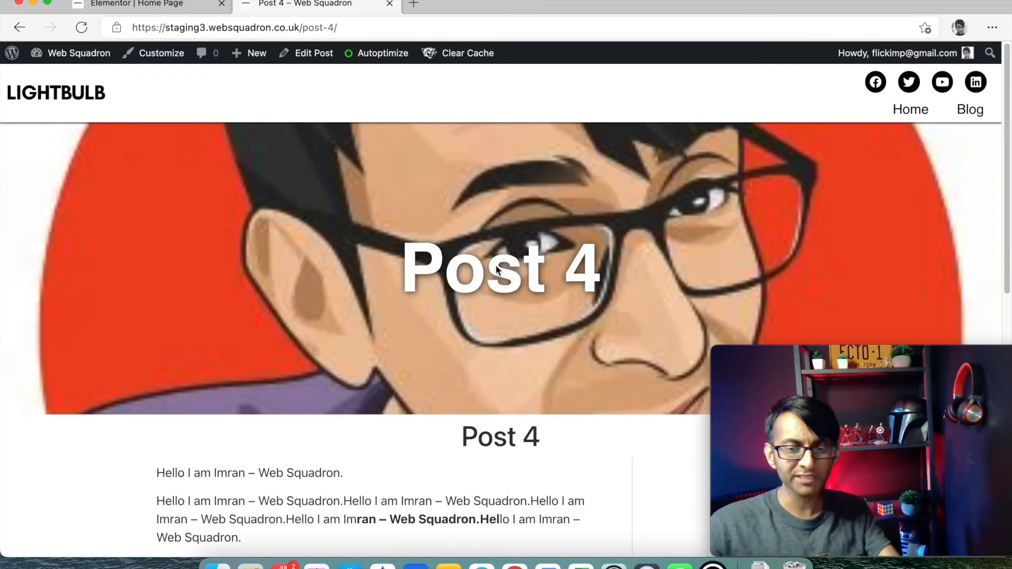
{"action": "left_click", "coordinate": [20, 29]}
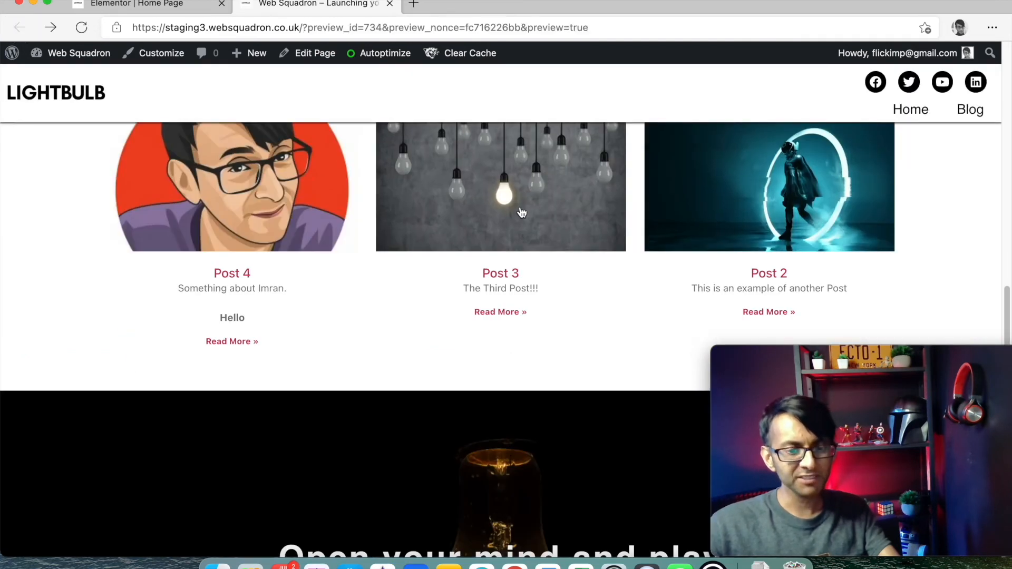
- Open the Post 2 article, scroll through it, and return to the preview
{"action": "left_click", "coordinate": [765, 205]}
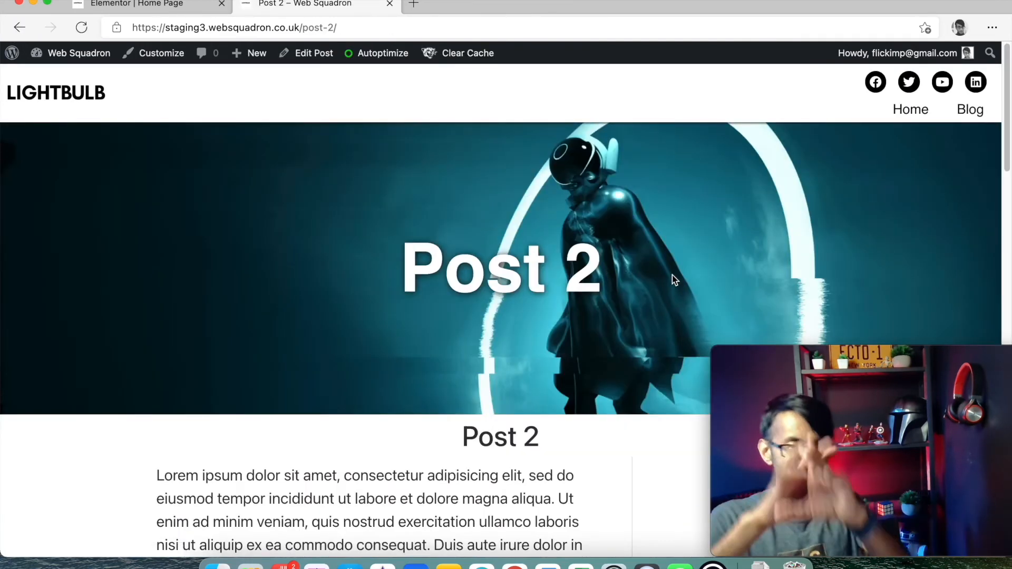
{"action": "scroll", "coordinate": [642, 284], "scroll_direction": "down", "scroll_amount": 3}
{"action": "scroll", "coordinate": [642, 285], "scroll_direction": "down", "scroll_amount": 1}
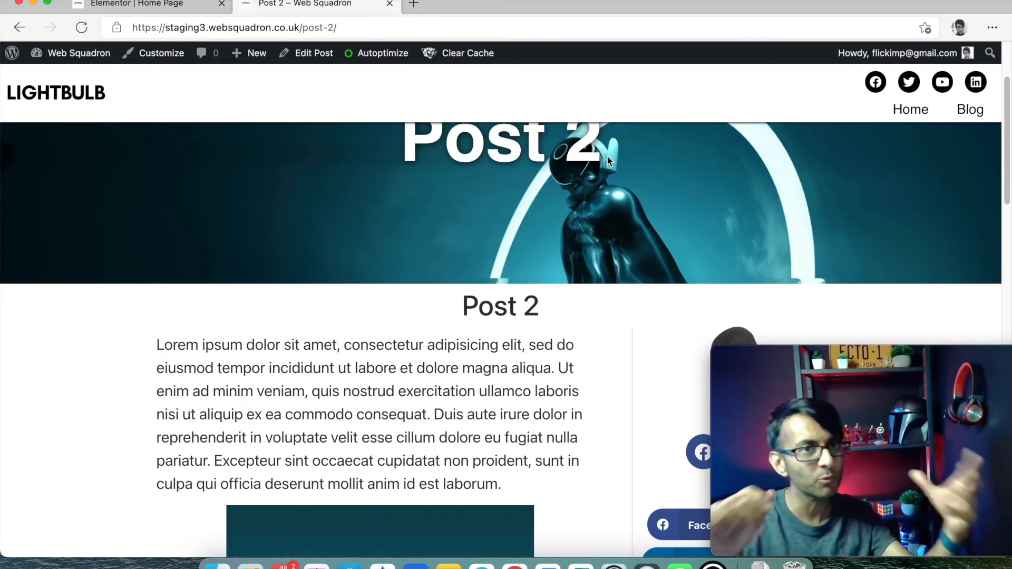
{"action": "scroll", "coordinate": [648, 167], "scroll_direction": "down", "scroll_amount": 3}
{"action": "scroll", "coordinate": [647, 171], "scroll_direction": "down", "scroll_amount": 5}
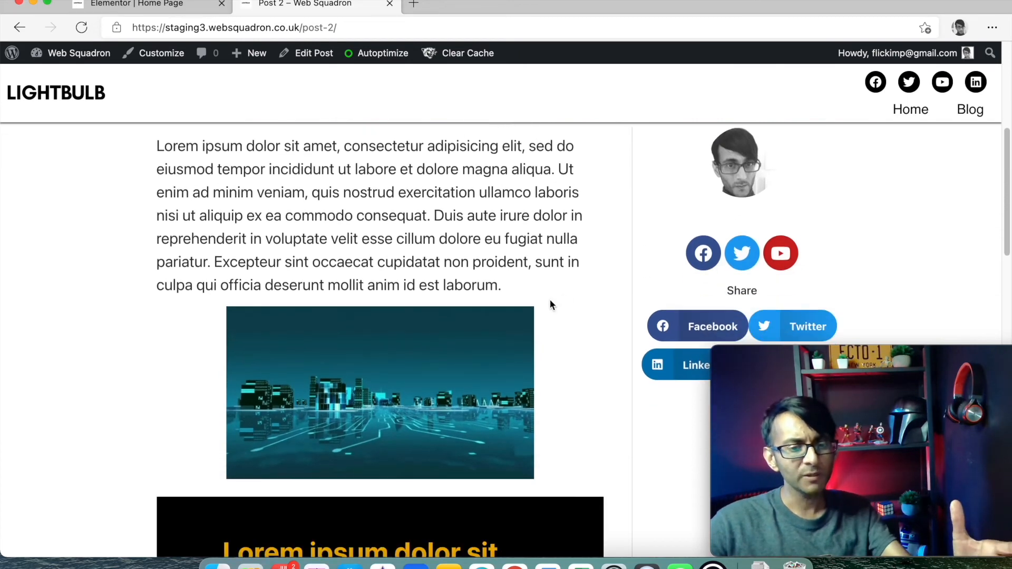
{"action": "scroll", "coordinate": [485, 342], "scroll_direction": "down", "scroll_amount": 9}
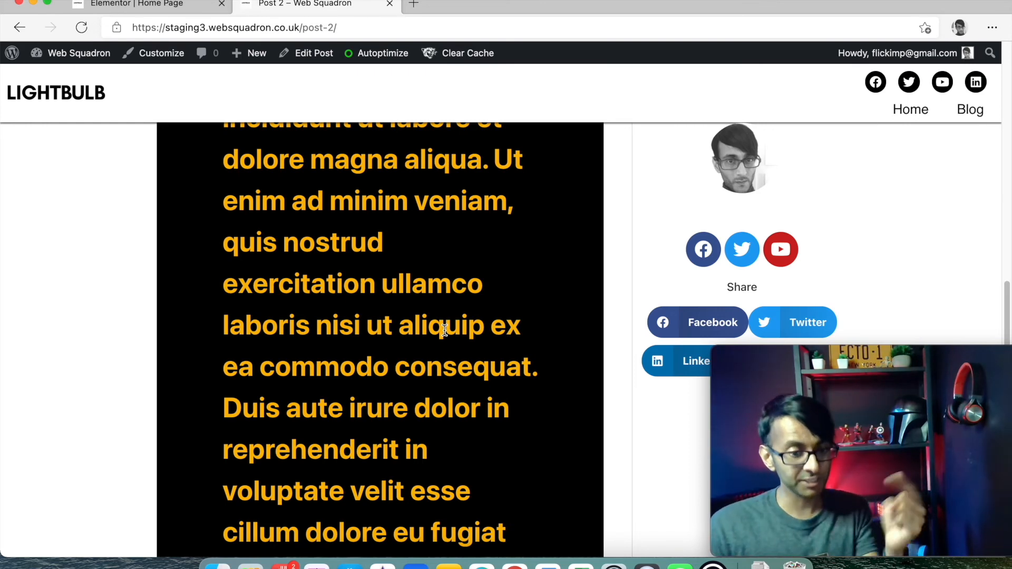
{"action": "scroll", "coordinate": [527, 259], "scroll_direction": "up", "scroll_amount": 1}
{"action": "scroll", "coordinate": [581, 267], "scroll_direction": "down", "scroll_amount": 3}
{"action": "mouse_move", "coordinate": [843, 356]}
{"action": "left_mouse_down"}
{"action": "mouse_move", "coordinate": [871, 431]}
{"action": "mouse_move", "coordinate": [833, 356]}
{"action": "left_mouse_up"}
{"action": "scroll", "coordinate": [325, 256], "scroll_direction": "down", "scroll_amount": 10}
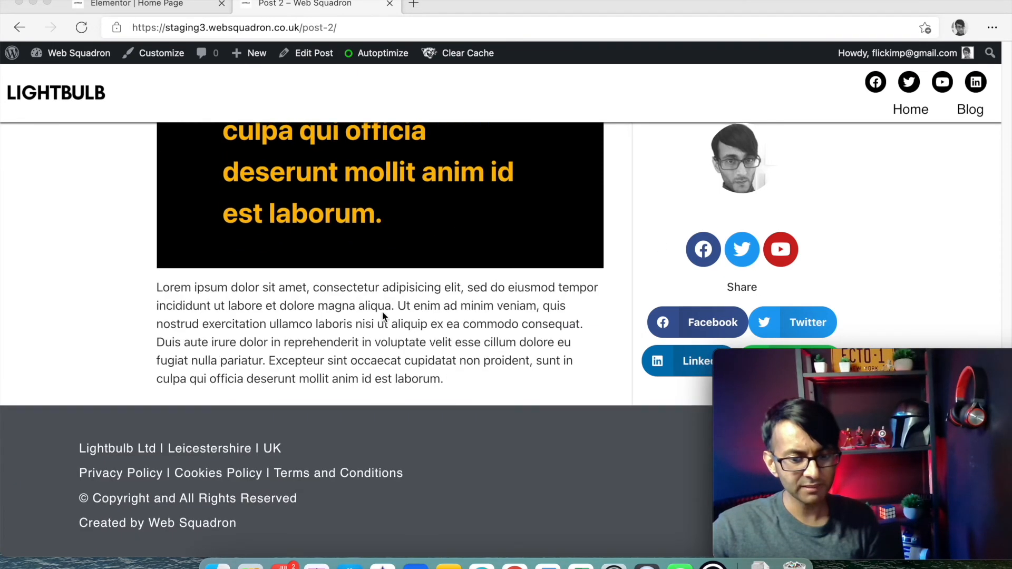
{"action": "scroll", "coordinate": [381, 311], "scroll_direction": "up", "scroll_amount": 15}
{"action": "scroll", "coordinate": [385, 306], "scroll_direction": "down", "scroll_amount": 5}
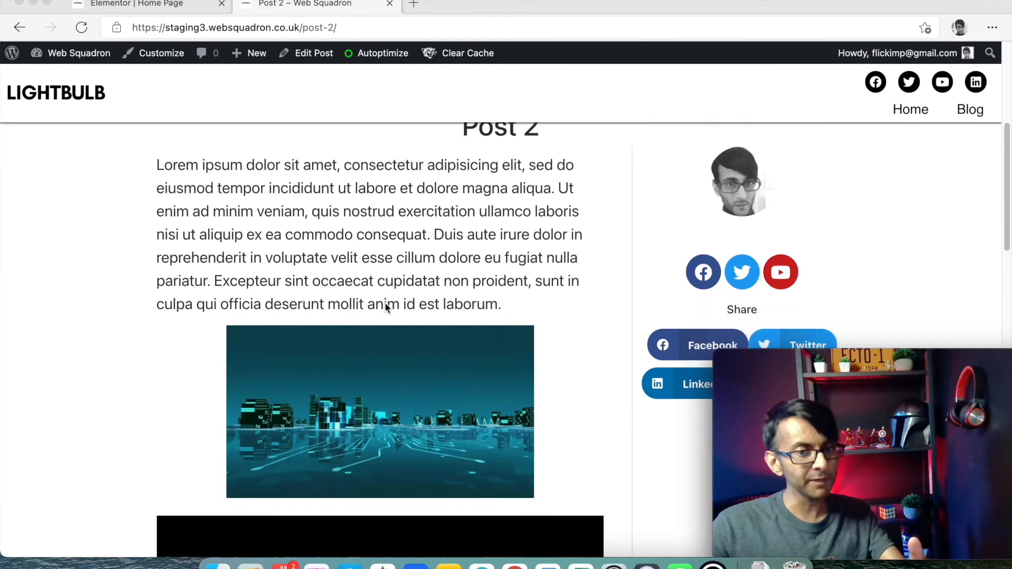
{"action": "scroll", "coordinate": [362, 296], "scroll_direction": "down", "scroll_amount": 8}
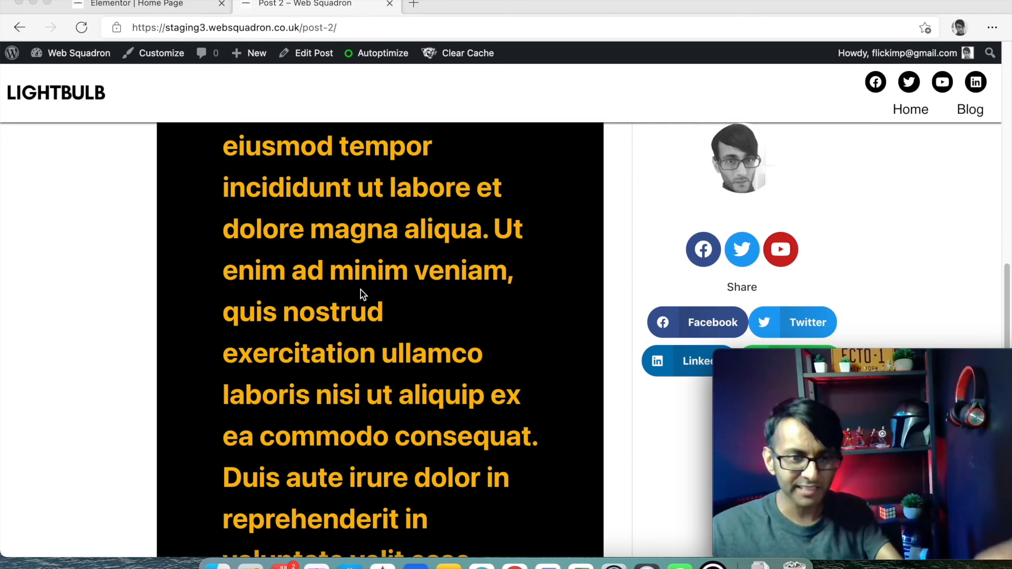
{"action": "scroll", "coordinate": [284, 170], "scroll_direction": "up", "scroll_amount": 8}
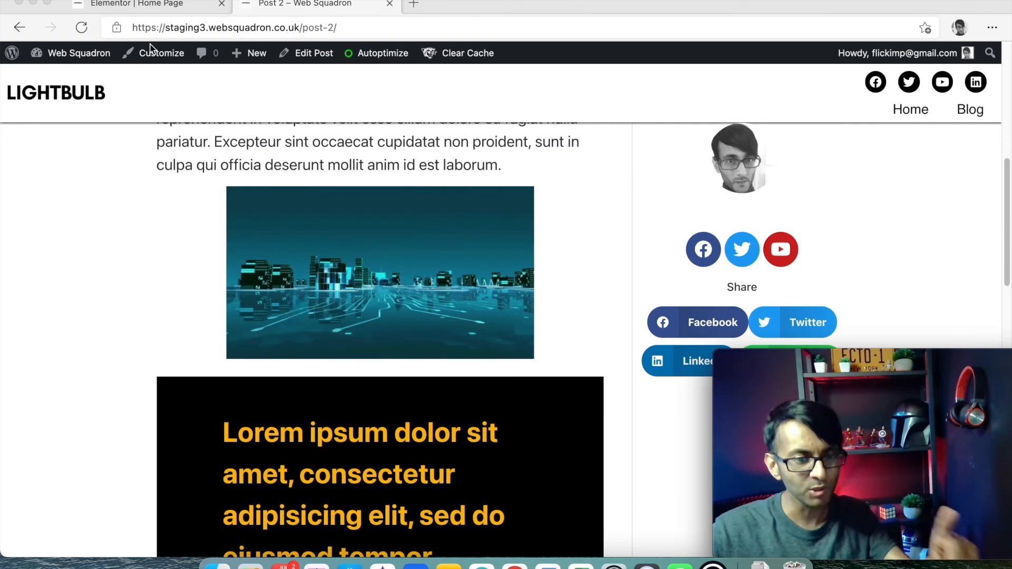
{"action": "left_click", "coordinate": [20, 28]}
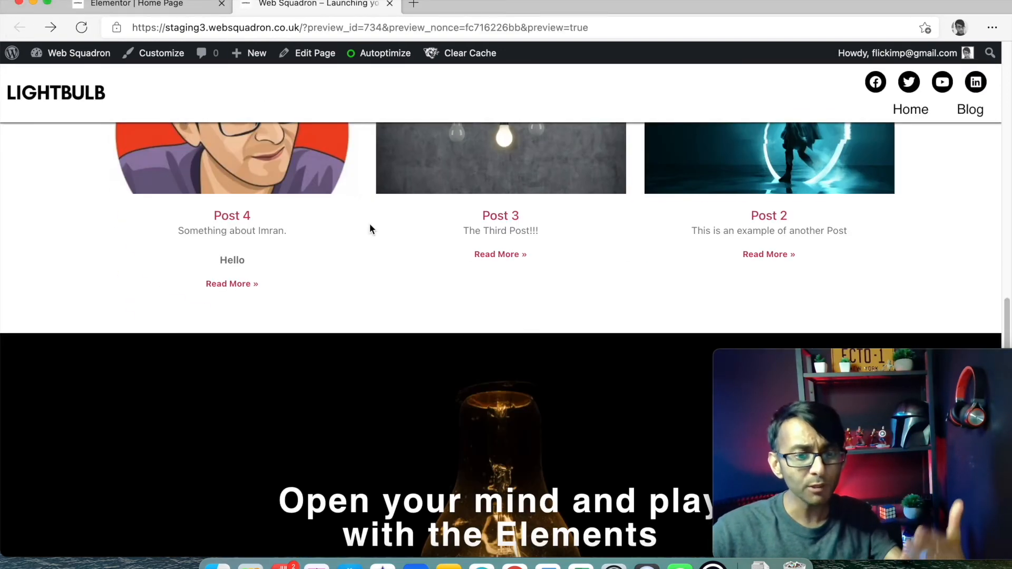
- Close the preview tab and right-click the Posts widget's column in the editor
{"action": "left_click", "coordinate": [389, 4]}
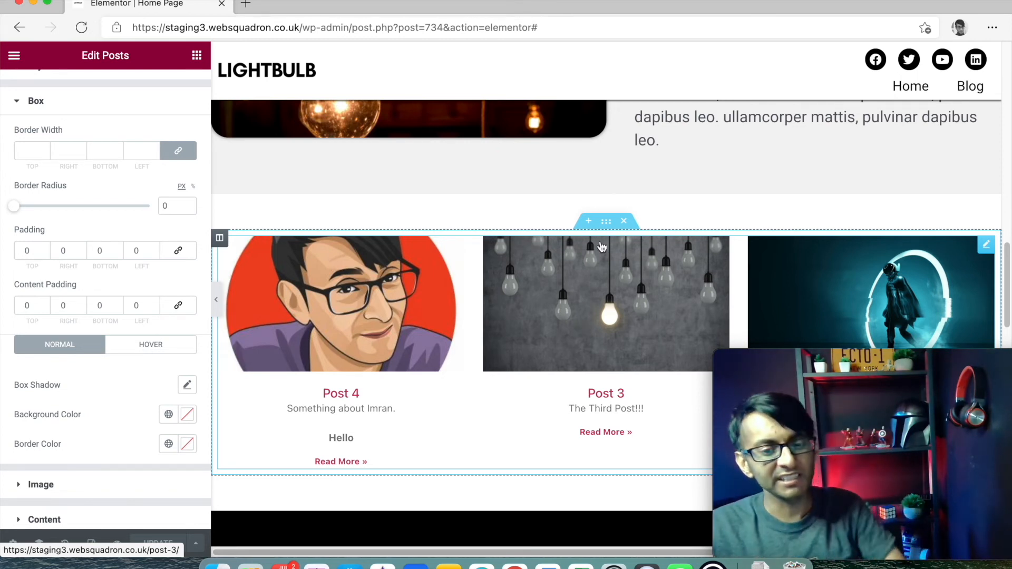
{"action": "scroll", "coordinate": [606, 253], "scroll_direction": "down", "scroll_amount": 3}
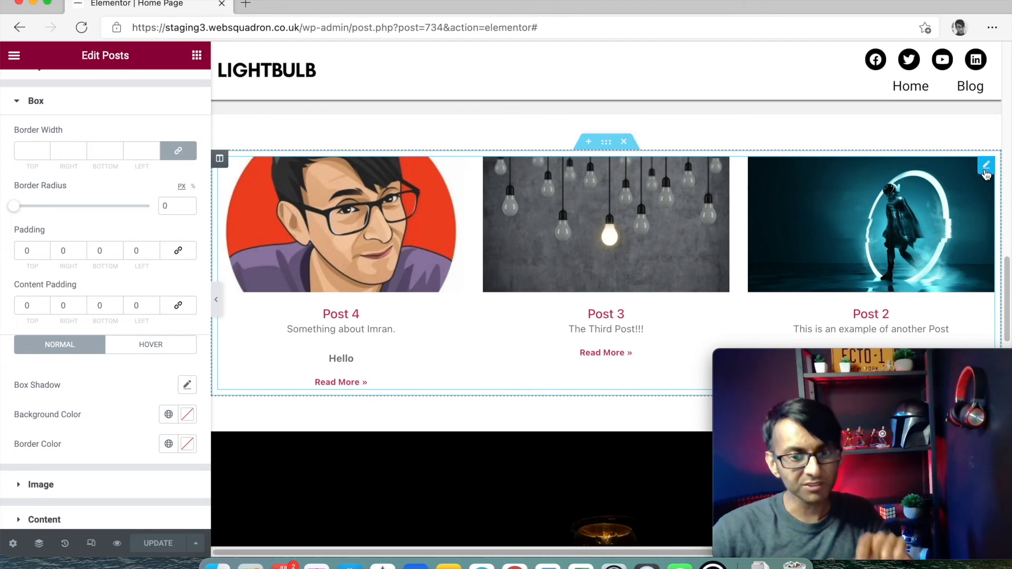
{"action": "right_click", "coordinate": [220, 164]}
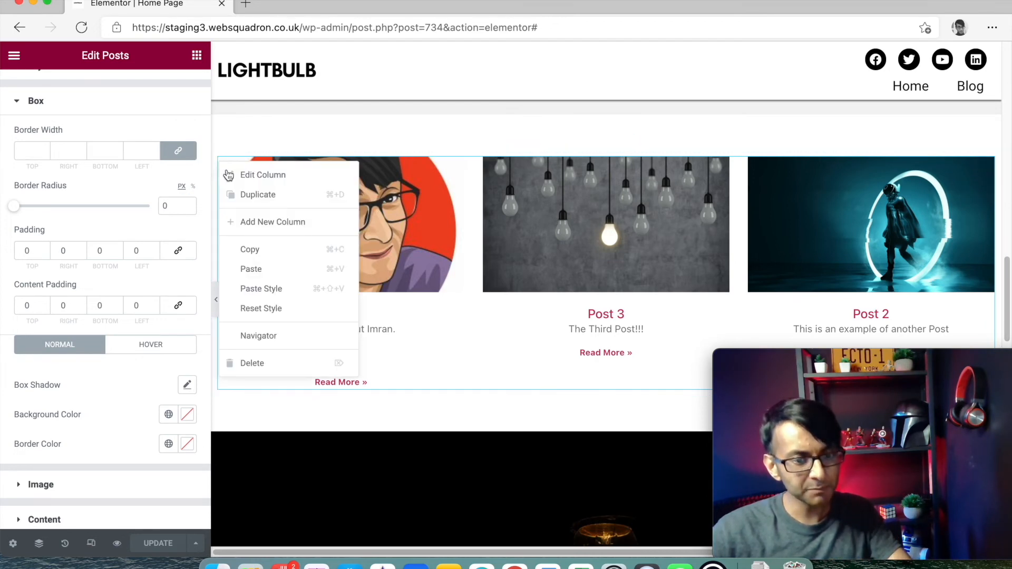
- Duplicate the posts column and delete the copy's Posts widget, leaving an empty right column
{"action": "left_click", "coordinate": [279, 203]}
{"action": "right_click", "coordinate": [865, 202]}
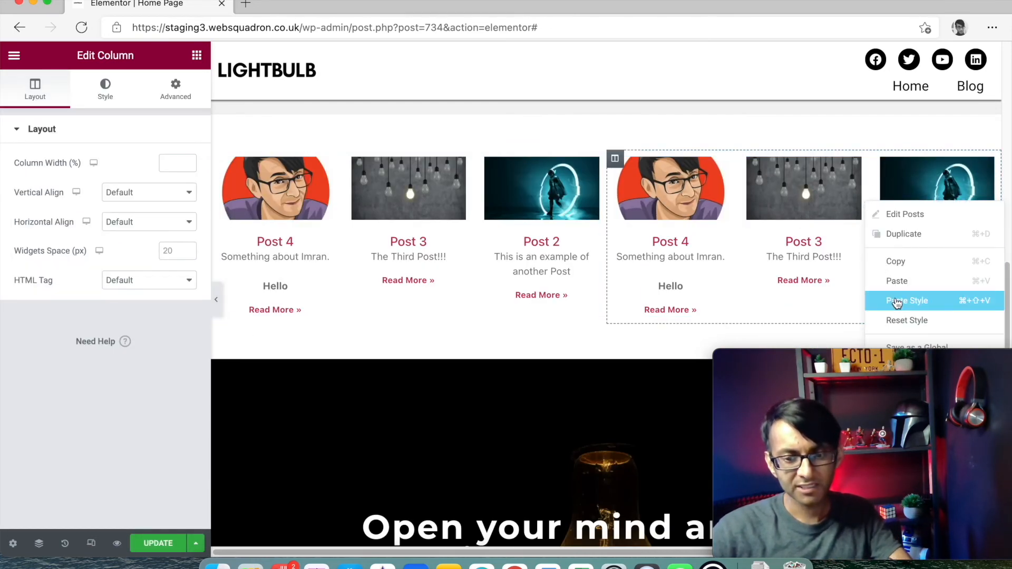
{"action": "left_click_drag", "start_coordinate": [913, 356], "coordinate": [468, 318]}
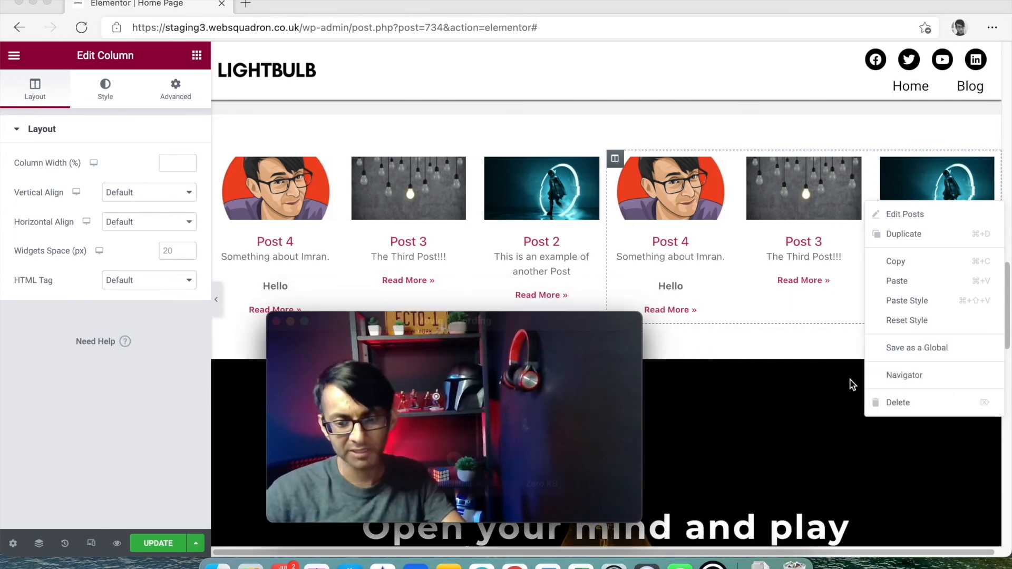
{"action": "left_click_drag", "start_coordinate": [614, 329], "coordinate": [347, 347]}
{"action": "left_click", "coordinate": [920, 404]}
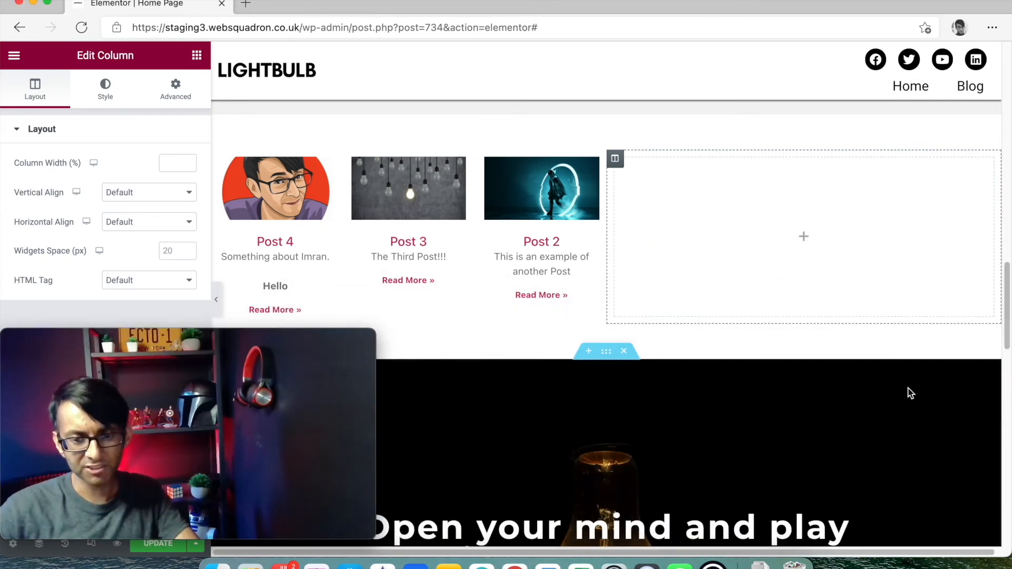
- Set the original Posts widget to 1 column, 1 post per page, with Excerpt hidden
{"action": "left_click", "coordinate": [398, 224]}
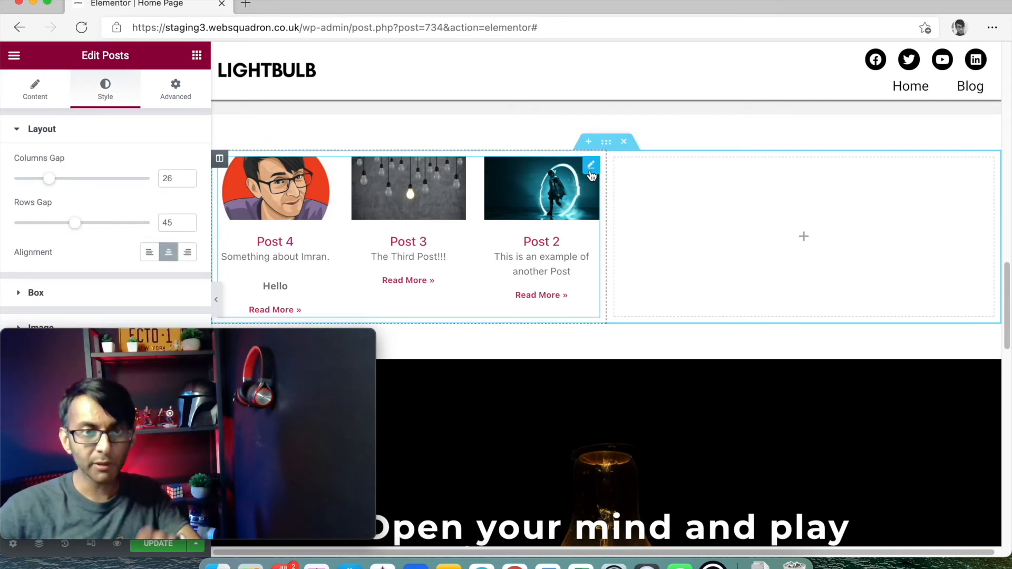
{"action": "left_click", "coordinate": [35, 91]}
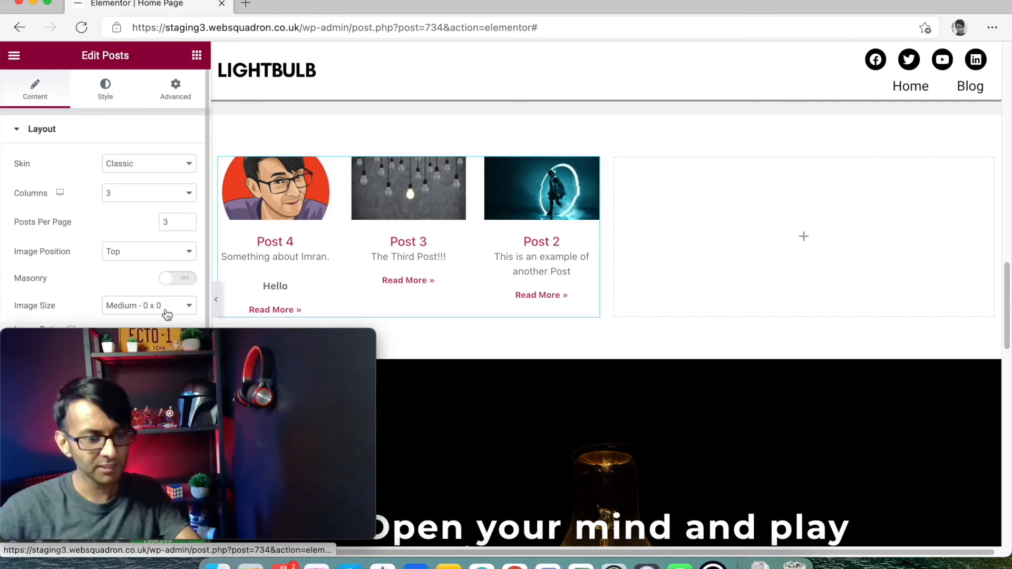
{"action": "left_click_drag", "start_coordinate": [179, 334], "coordinate": [878, 338]}
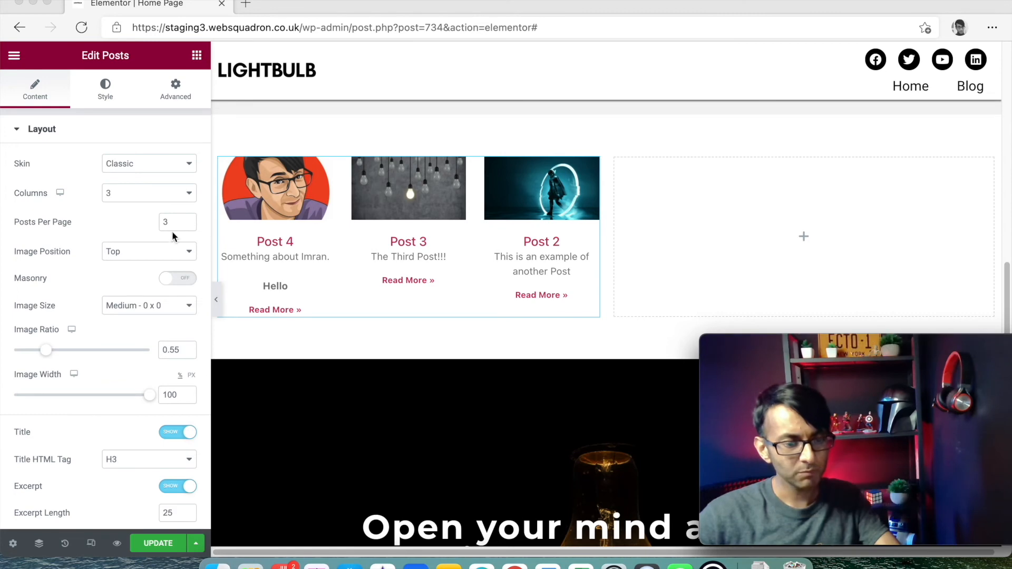
{"action": "left_click", "coordinate": [128, 200]}
{"action": "left_click", "coordinate": [129, 208]}
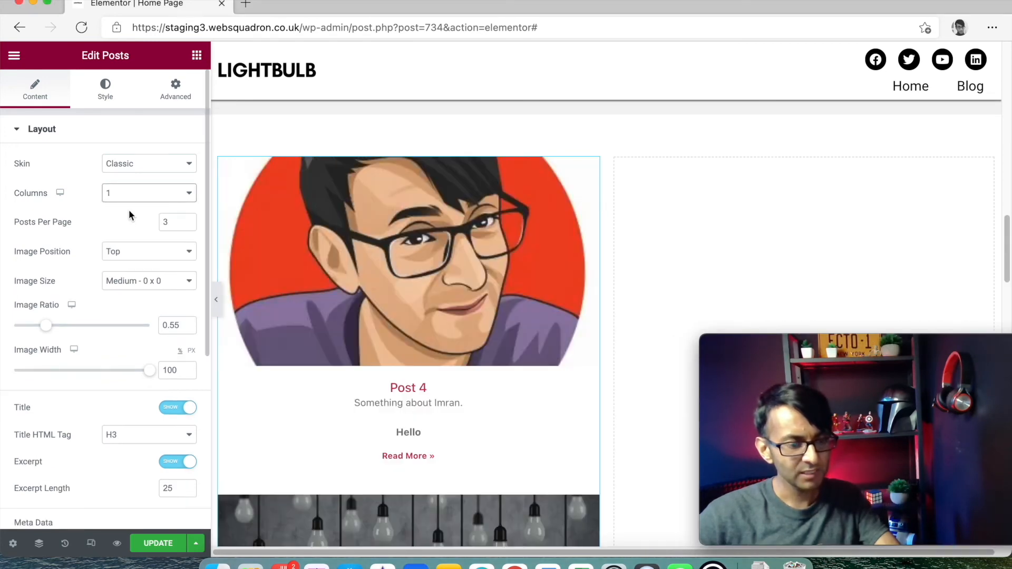
{"action": "double_click", "coordinate": [173, 222]}
{"action": "type", "text": "1"}
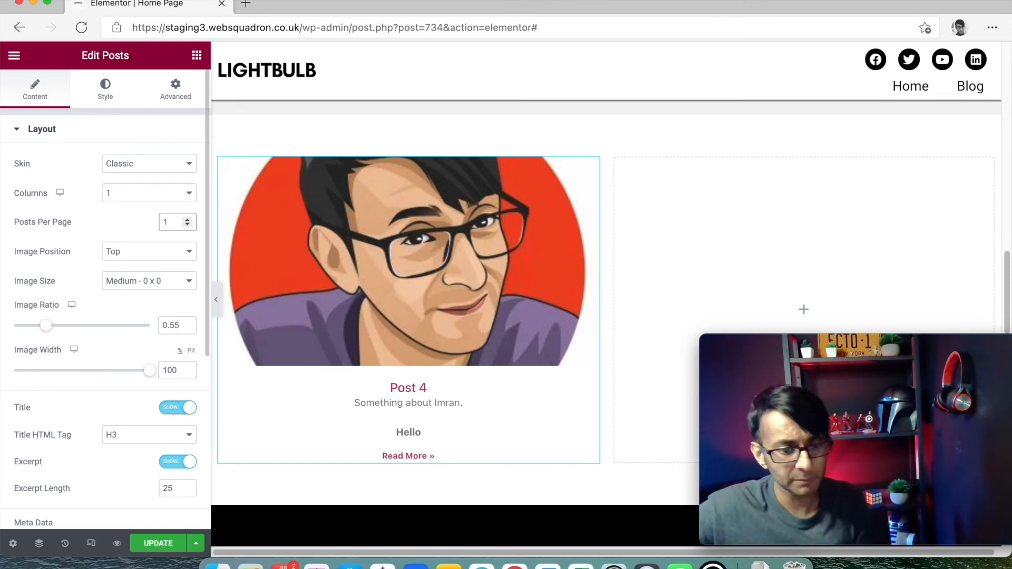
{"action": "left_click", "coordinate": [173, 463]}
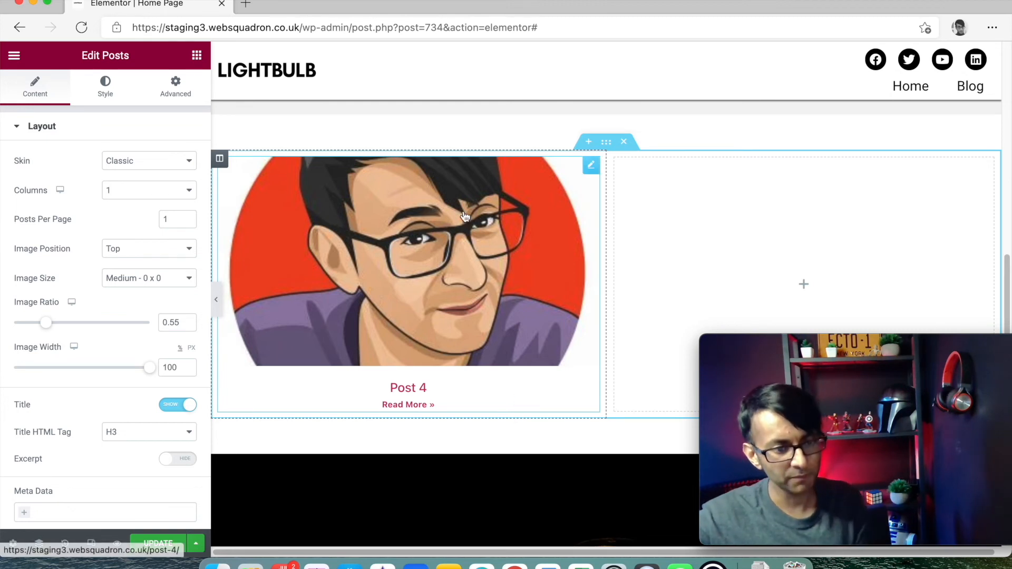
{"action": "left_click_drag", "start_coordinate": [857, 350], "coordinate": [299, 325]}
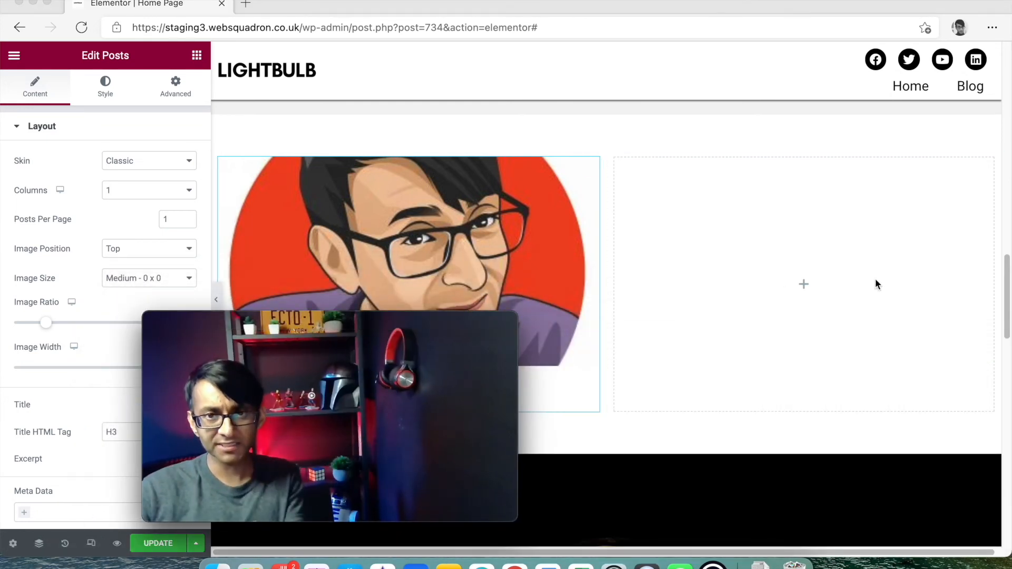
- Copy the single-post widget and paste it into the empty right column
{"action": "right_click", "coordinate": [527, 212]}
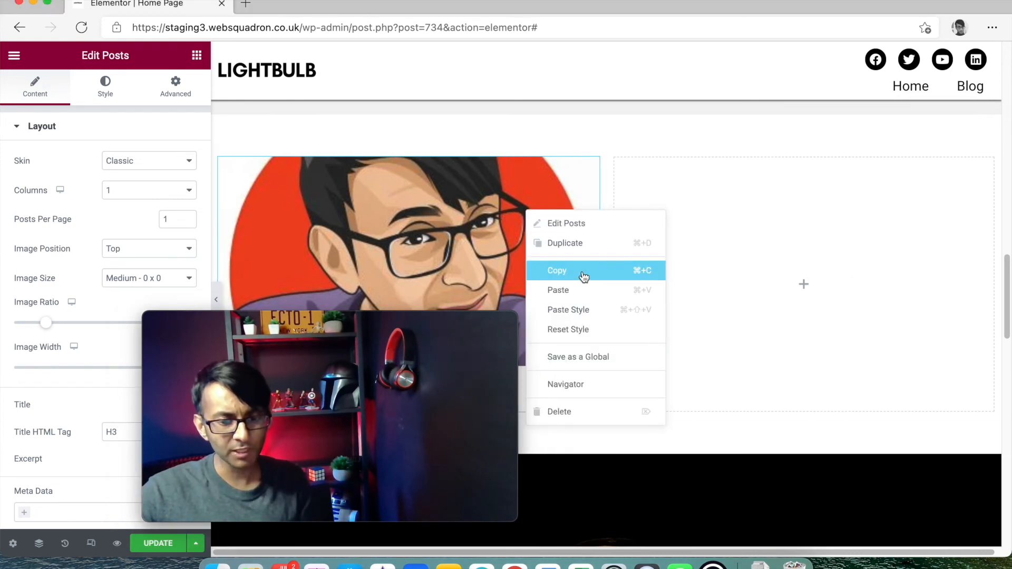
{"action": "left_click", "coordinate": [583, 278]}
{"action": "right_click", "coordinate": [718, 234]}
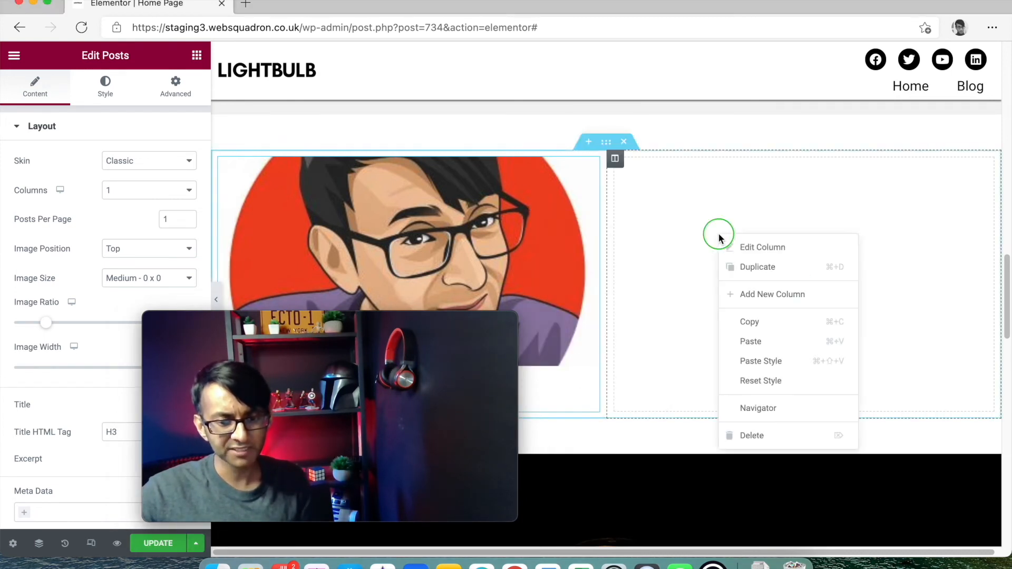
{"action": "left_click", "coordinate": [777, 346]}
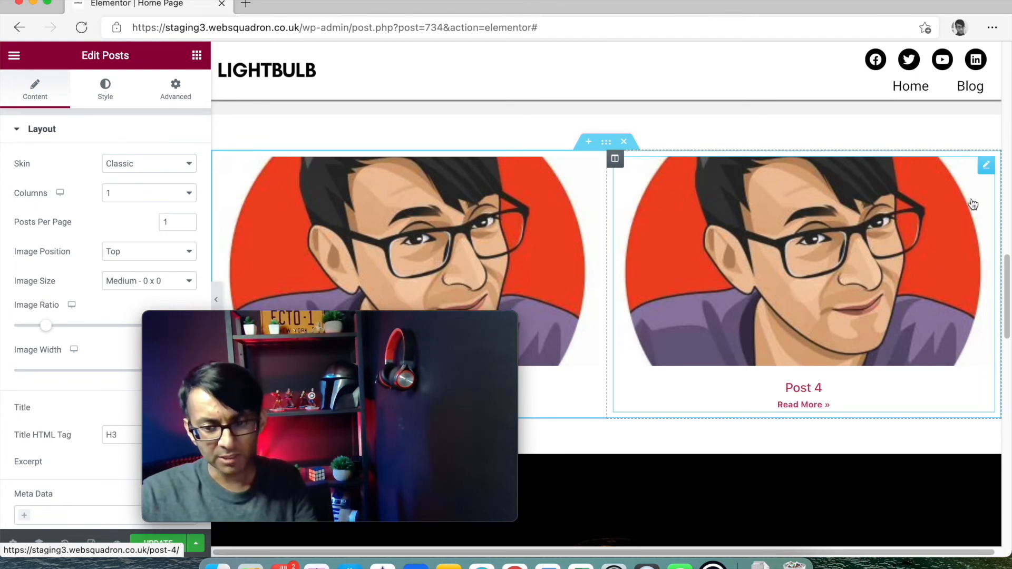
- Set the pasted posts widget to show 2 posts per page in one column
{"action": "left_click_drag", "start_coordinate": [444, 312], "coordinate": [931, 398]}
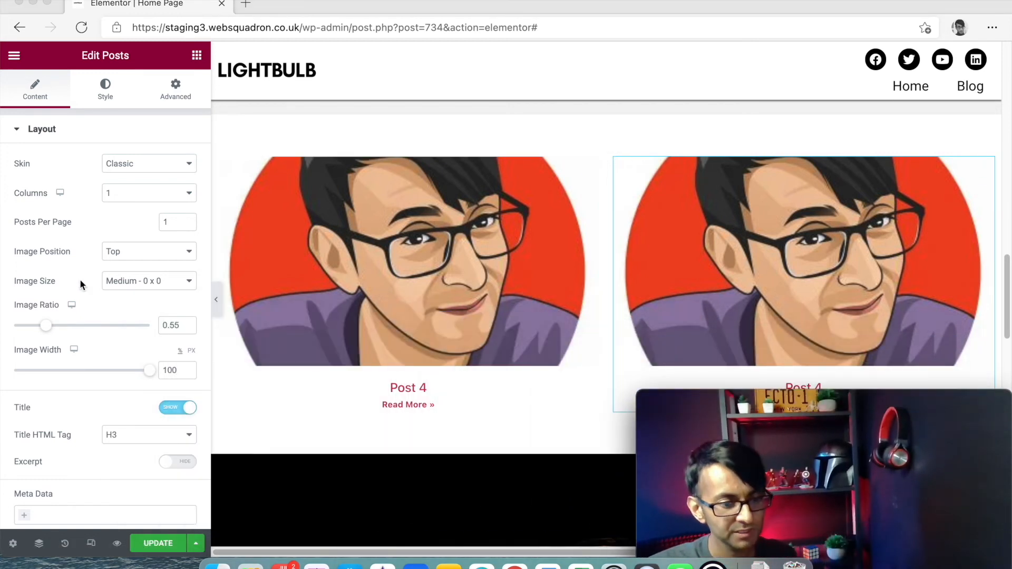
{"action": "left_click", "coordinate": [189, 224]}
{"action": "left_click", "coordinate": [187, 221]}
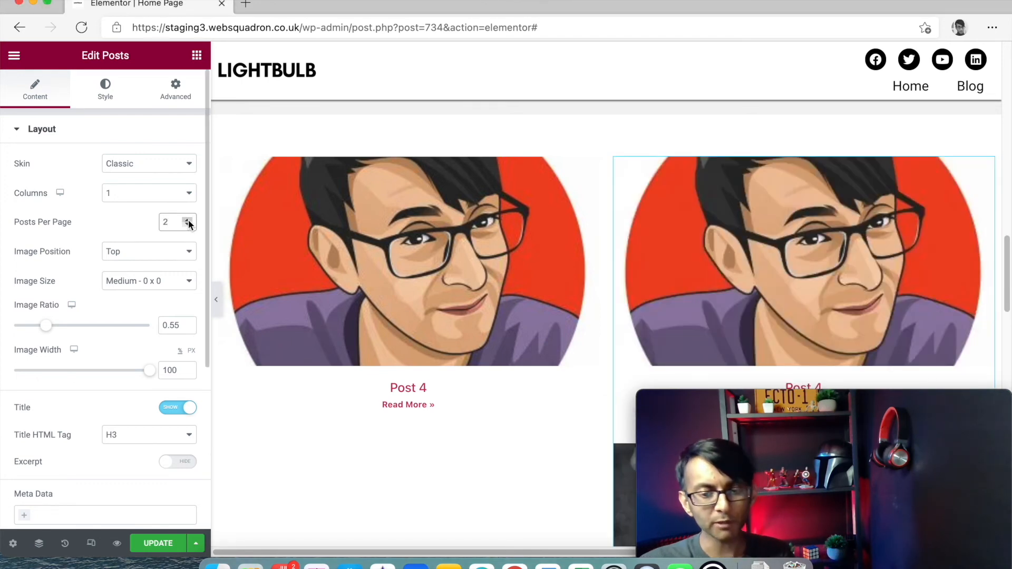
{"action": "left_click_drag", "start_coordinate": [845, 409], "coordinate": [298, 244]}
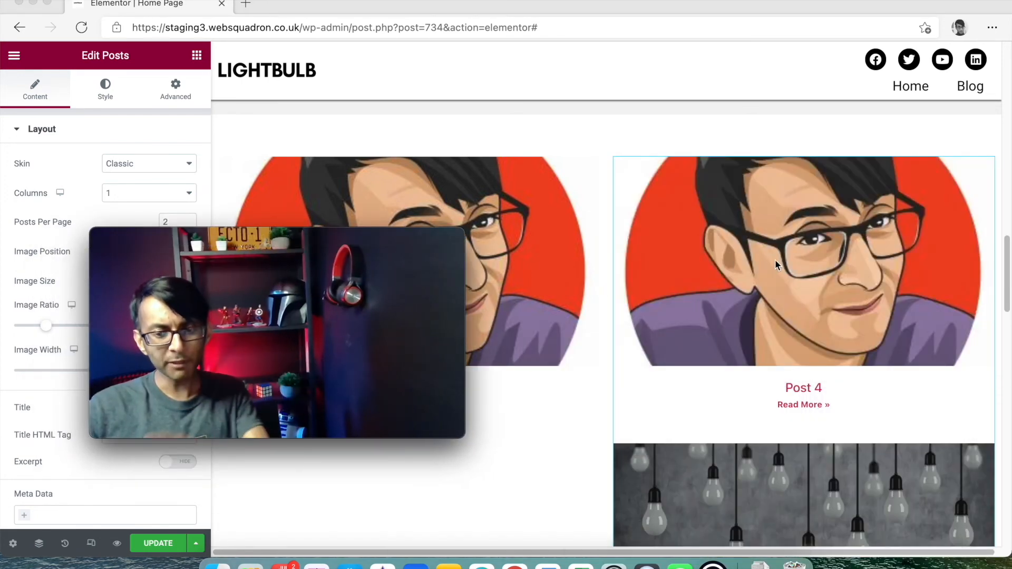
{"action": "left_click_drag", "start_coordinate": [377, 240], "coordinate": [839, 347]}
{"action": "scroll", "coordinate": [155, 315], "scroll_direction": "down", "scroll_amount": 5}
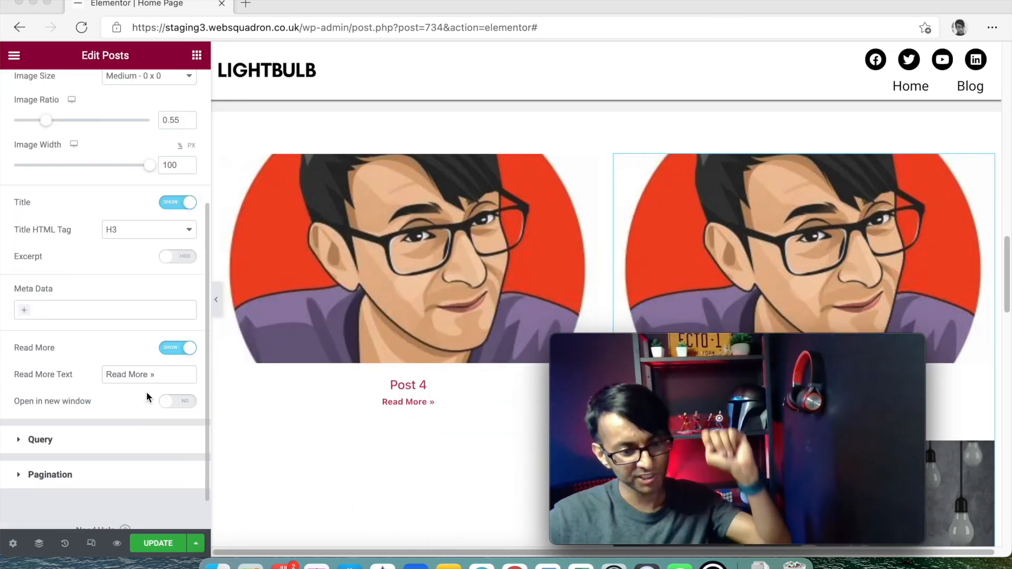
- In the right widget's Query, choose Exclude and set Offset to 1 so it starts with Post 3
{"action": "left_click", "coordinate": [125, 439]}
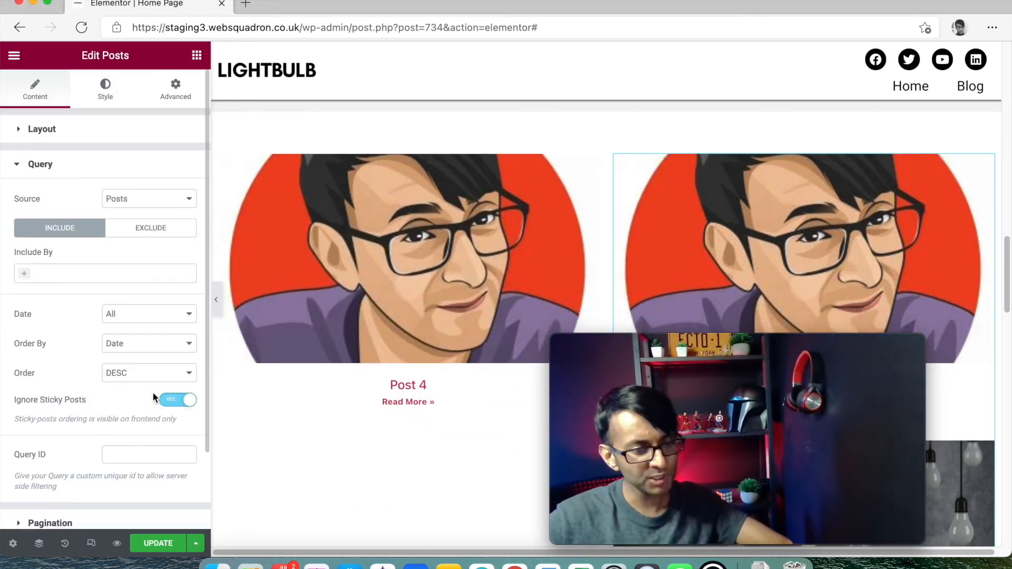
{"action": "left_click", "coordinate": [142, 221]}
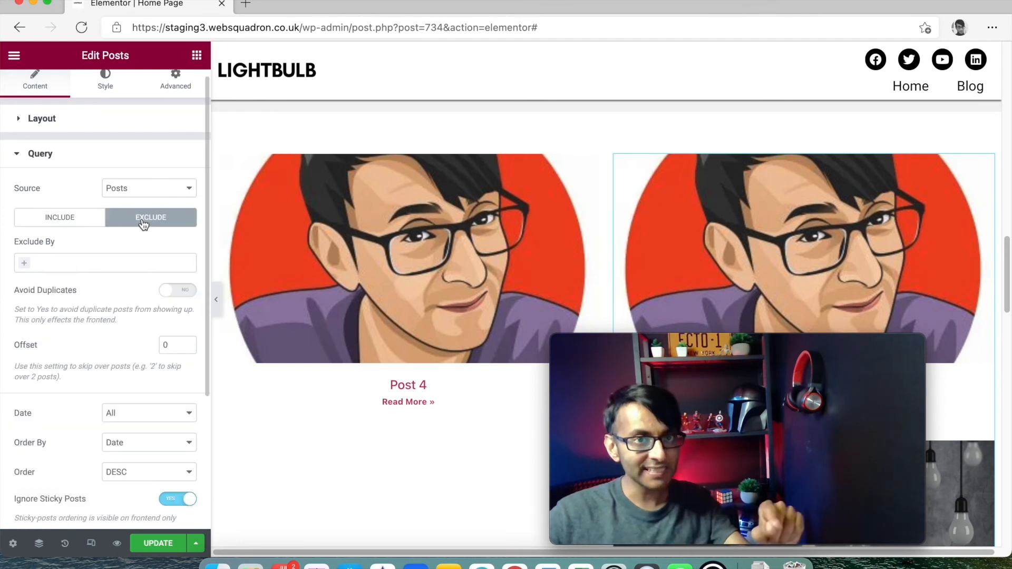
{"action": "left_click", "coordinate": [90, 224]}
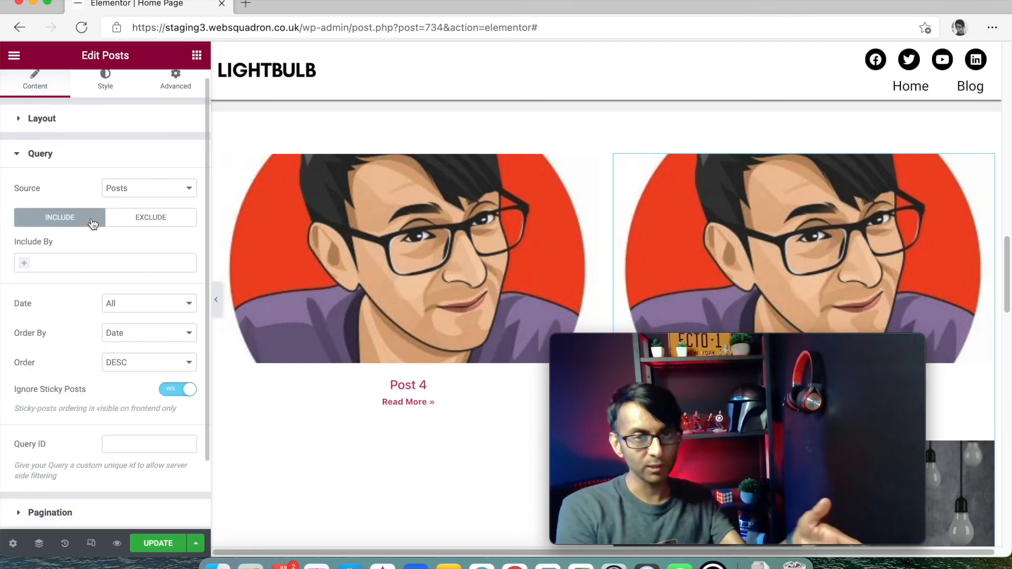
{"action": "left_click", "coordinate": [128, 220]}
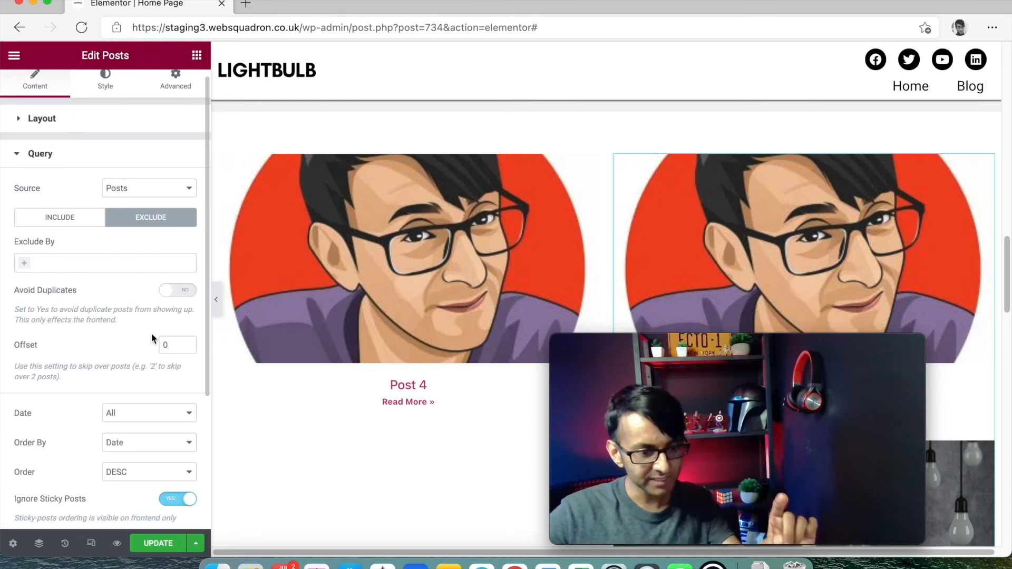
{"action": "left_click", "coordinate": [186, 343]}
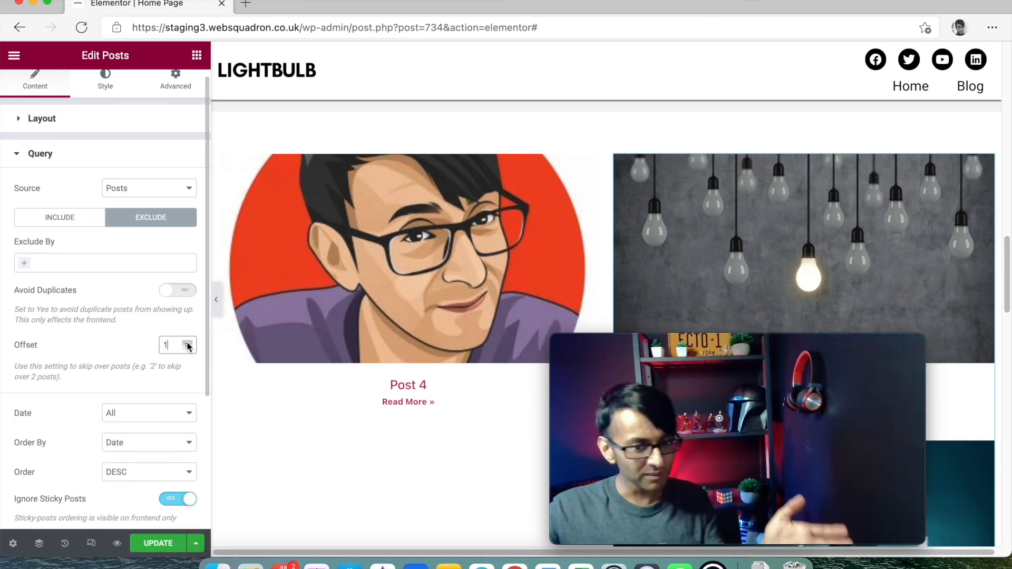
{"action": "left_click_drag", "start_coordinate": [819, 344], "coordinate": [286, 364]}
{"action": "scroll", "coordinate": [896, 311], "scroll_direction": "down", "scroll_amount": 3}
{"action": "scroll", "coordinate": [884, 335], "scroll_direction": "up", "scroll_amount": 3}
{"action": "scroll", "coordinate": [884, 335], "scroll_direction": "up", "scroll_amount": 1}
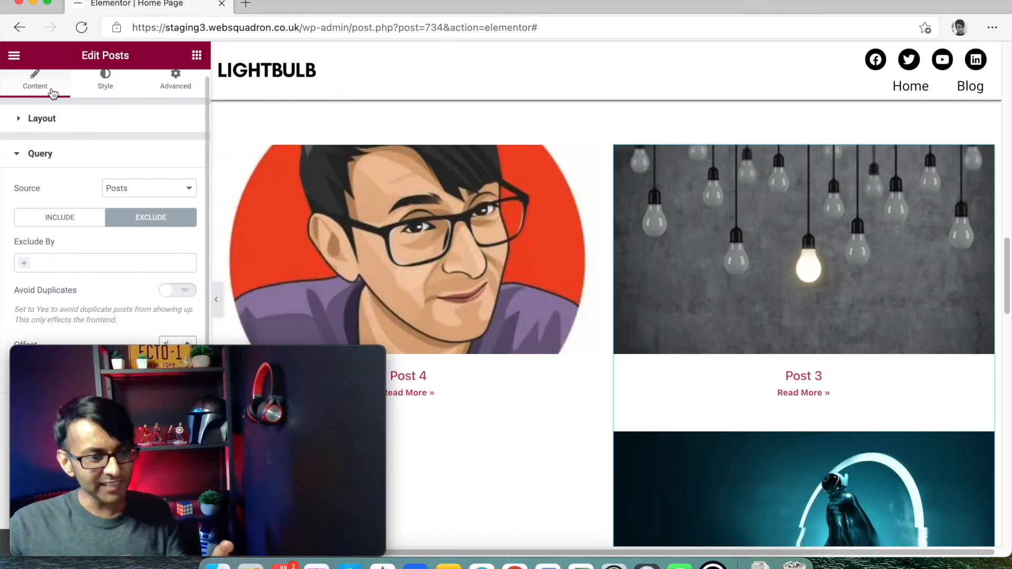
- Try shorter stacked-post images, then raise the large Post 4 image ratio to about 0.96
{"action": "left_click", "coordinate": [49, 121]}
{"action": "left_click_drag", "start_coordinate": [170, 367], "coordinate": [459, 164]}
{"action": "left_click_drag", "start_coordinate": [41, 328], "coordinate": [18, 334]}
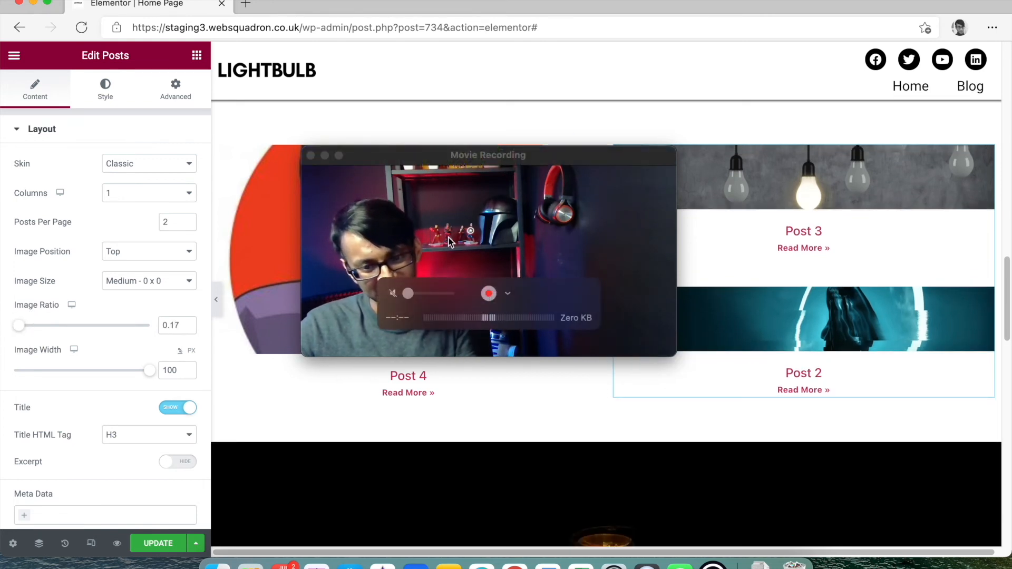
{"action": "left_click_drag", "start_coordinate": [553, 165], "coordinate": [758, 374]}
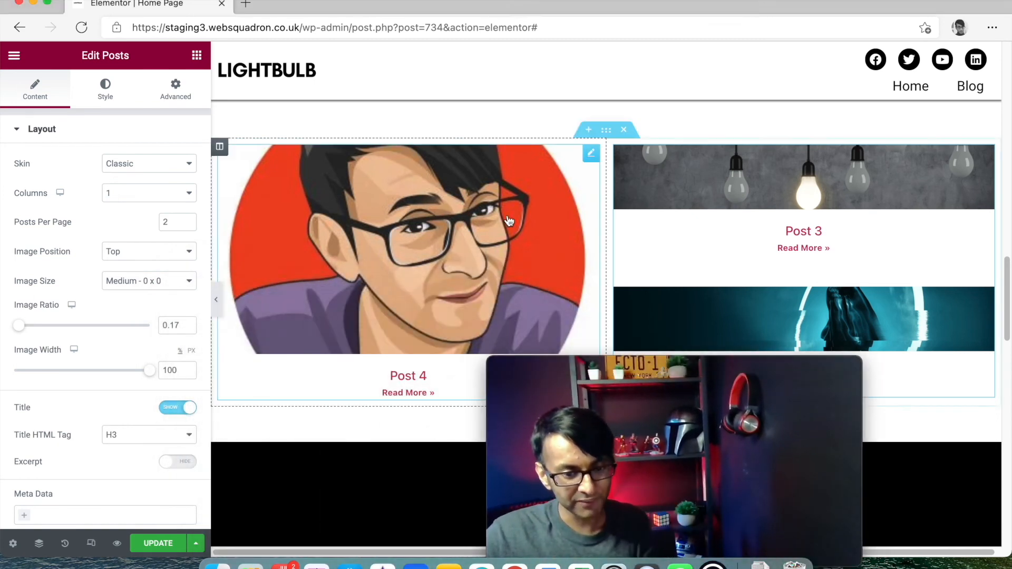
{"action": "left_click_drag", "start_coordinate": [20, 328], "coordinate": [38, 327]}
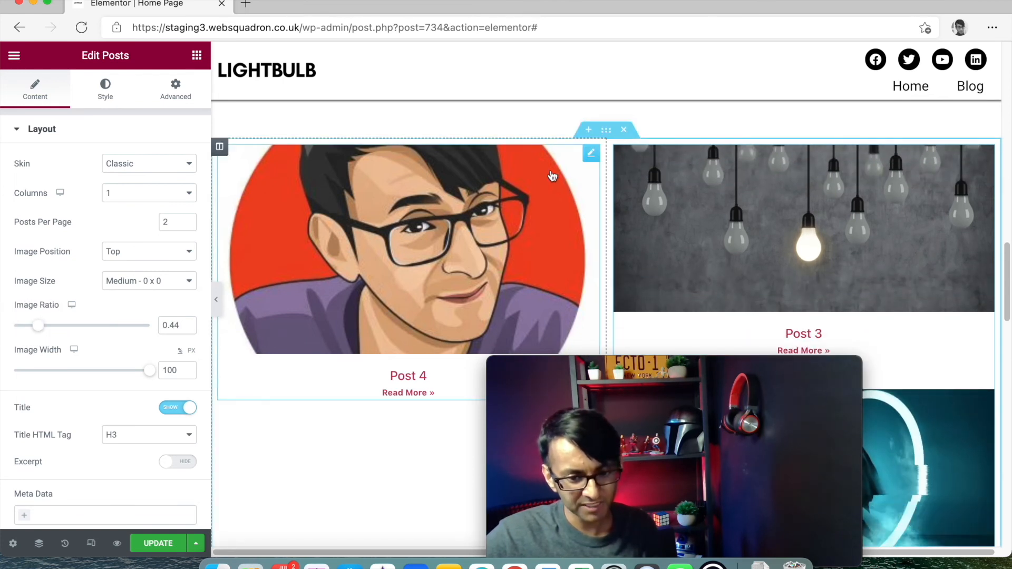
{"action": "left_click", "coordinate": [591, 156]}
{"action": "left_click_drag", "start_coordinate": [47, 329], "coordinate": [77, 331]}
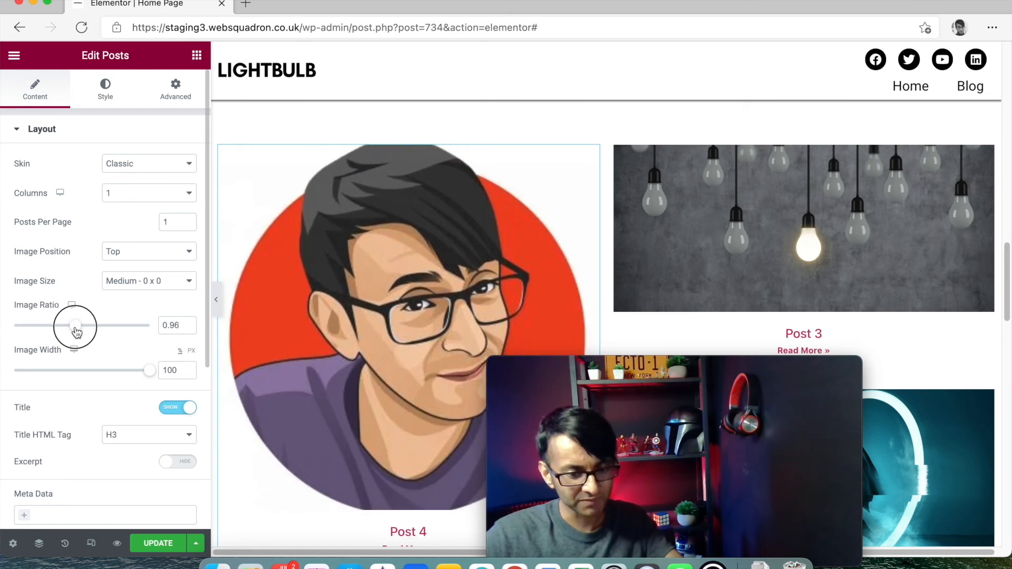
- Set the two-post widget's image ratio to 0.37, shortening the Post 3 and Post 2 images
{"action": "left_click", "coordinate": [788, 305]}
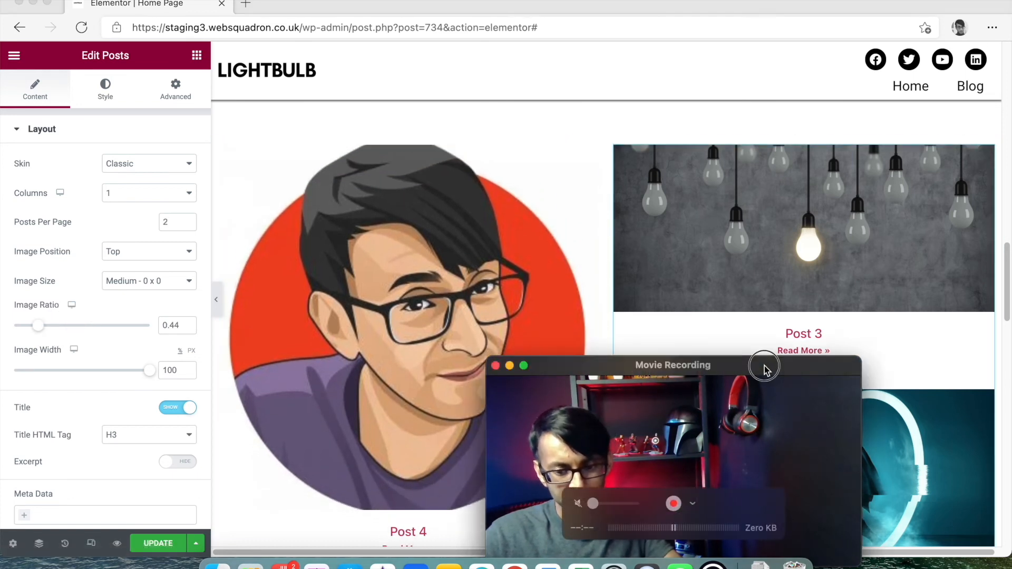
{"action": "left_click_drag", "start_coordinate": [764, 367], "coordinate": [494, 227]}
{"action": "scroll", "coordinate": [890, 324], "scroll_direction": "down", "scroll_amount": 4}
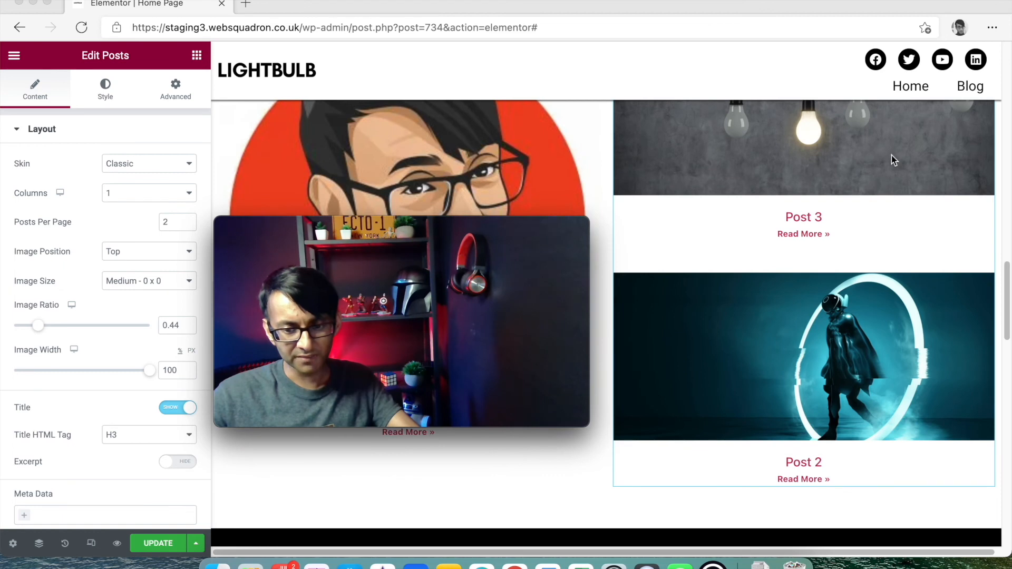
{"action": "scroll", "coordinate": [904, 153], "scroll_direction": "up", "scroll_amount": 3}
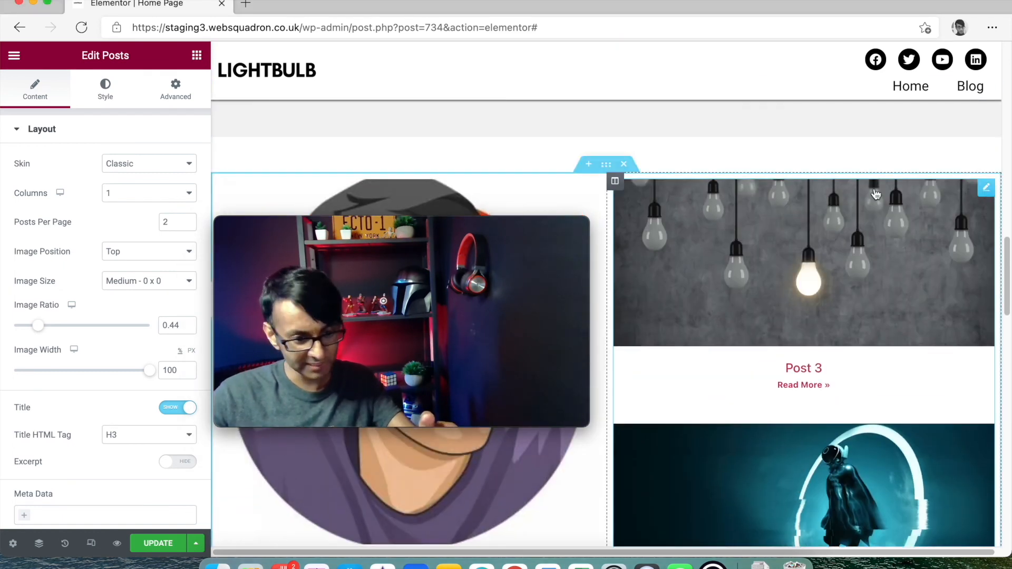
{"action": "left_click_drag", "start_coordinate": [40, 327], "coordinate": [37, 329]}
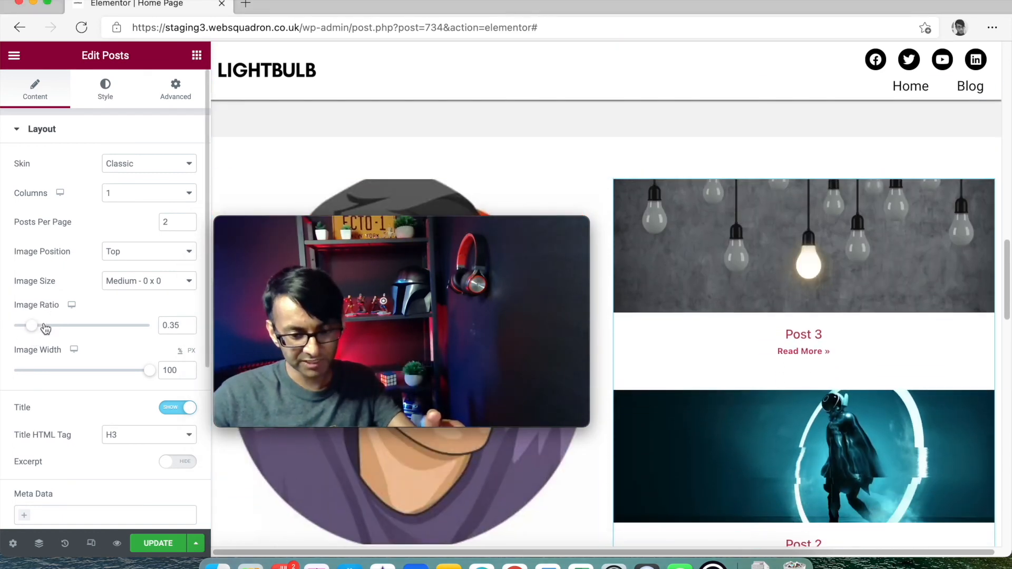
{"action": "scroll", "coordinate": [817, 348], "scroll_direction": "down", "scroll_amount": 2}
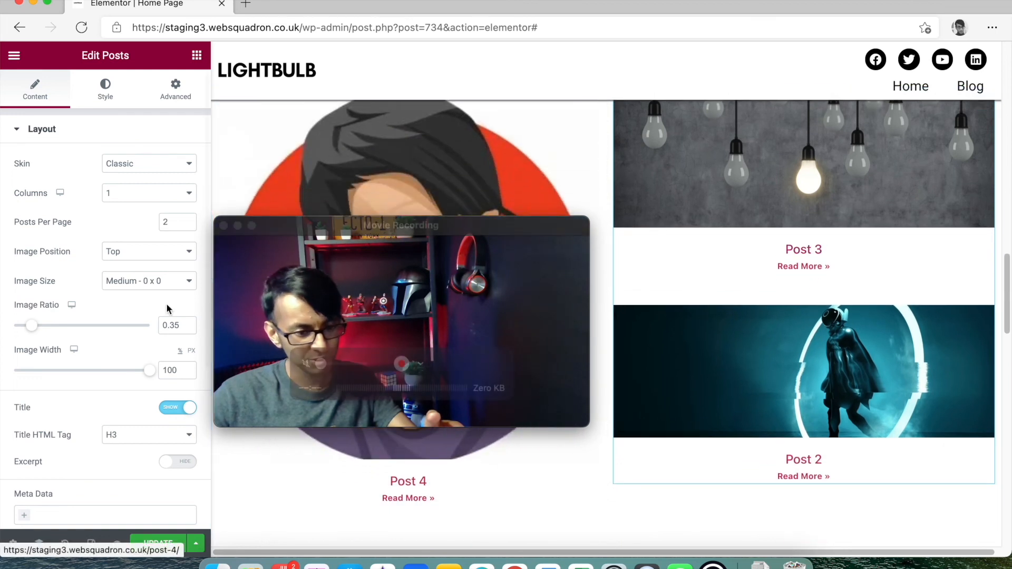
{"action": "left_click", "coordinate": [36, 328]}
{"action": "left_click_drag", "start_coordinate": [35, 330], "coordinate": [39, 330]}
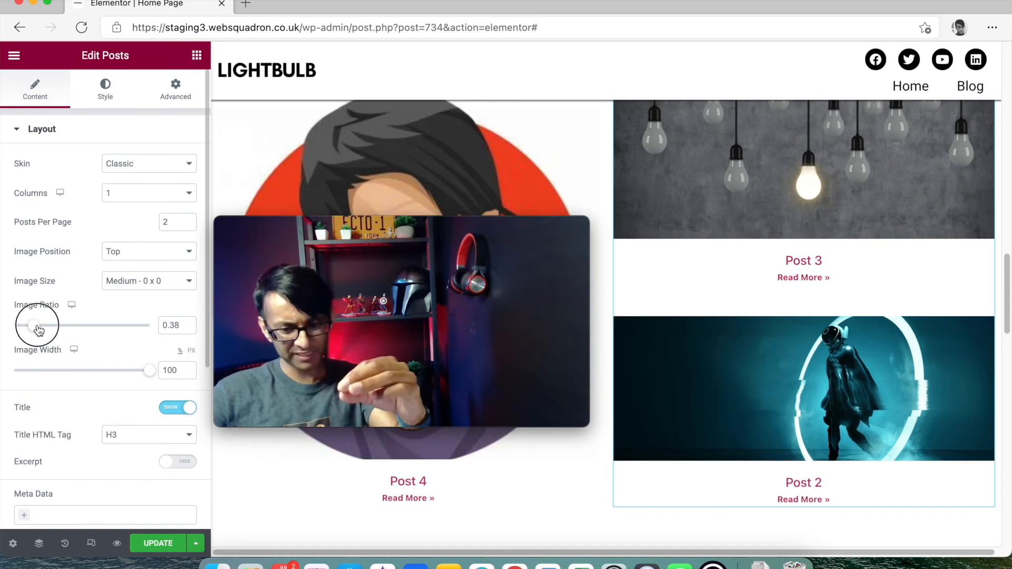
{"action": "left_click", "coordinate": [189, 328]}
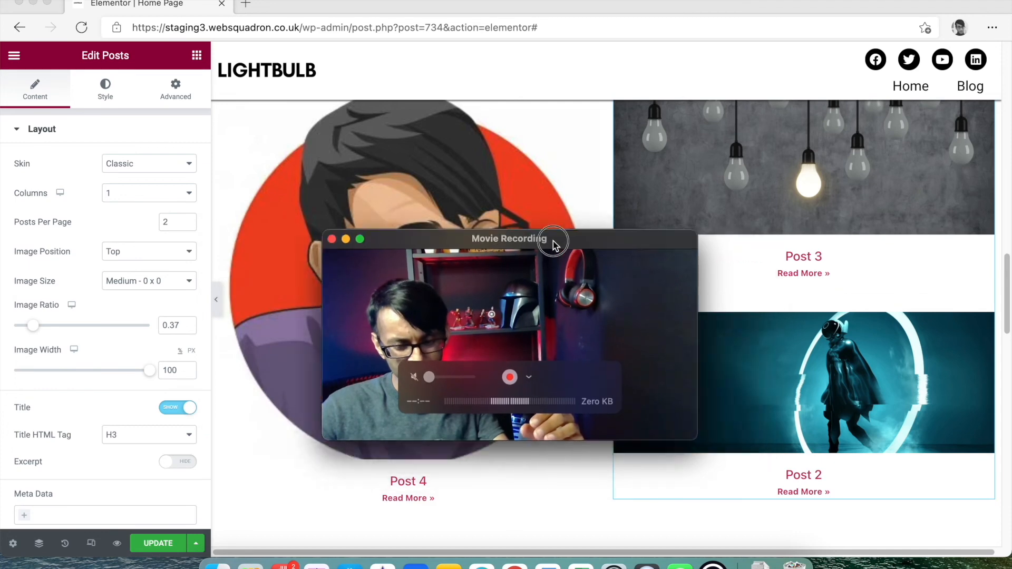
{"action": "scroll", "coordinate": [822, 369], "scroll_direction": "up", "scroll_amount": 3}
{"action": "scroll", "coordinate": [830, 372], "scroll_direction": "down", "scroll_amount": 4}
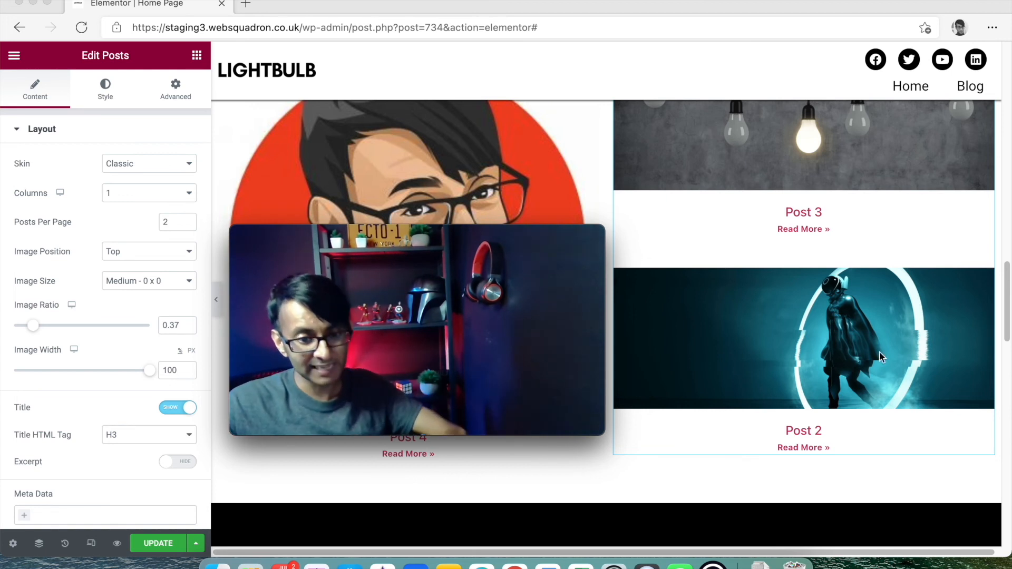
{"action": "left_click_drag", "start_coordinate": [533, 236], "coordinate": [814, 178]}
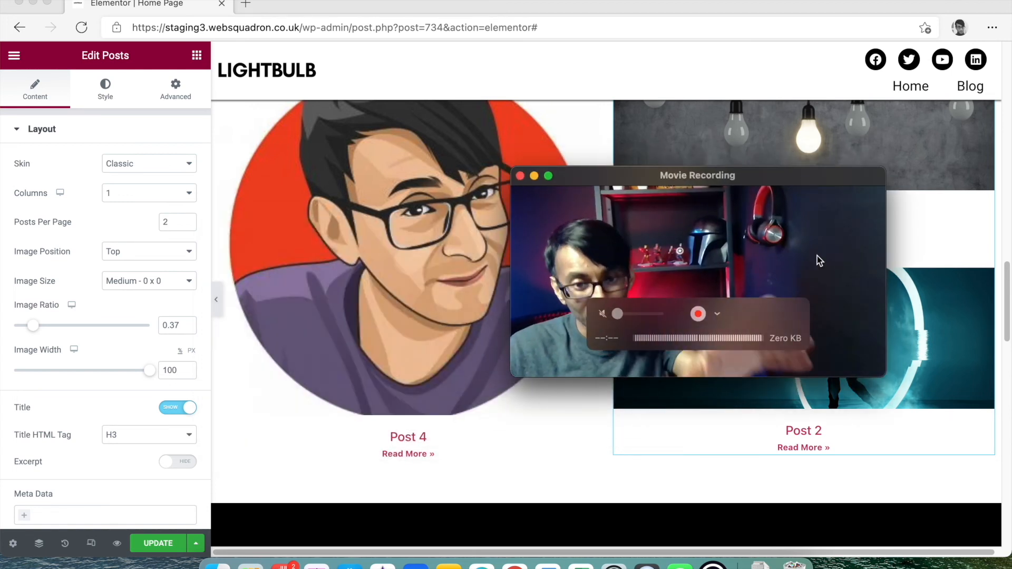
{"action": "scroll", "coordinate": [710, 392], "scroll_direction": "down", "scroll_amount": 1}
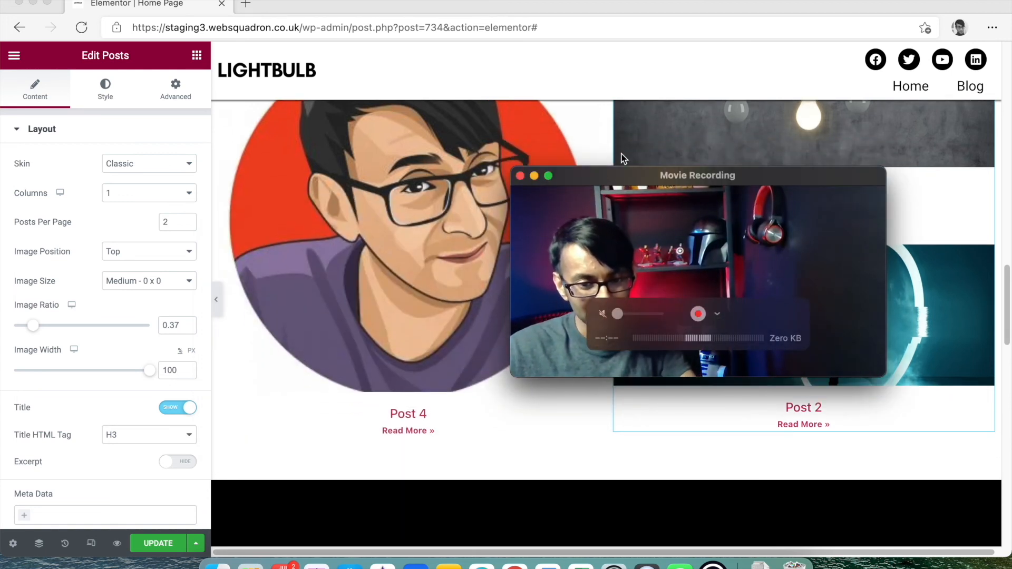
{"action": "scroll", "coordinate": [617, 163], "scroll_direction": "up", "scroll_amount": 5}
{"action": "left_click_drag", "start_coordinate": [608, 174], "coordinate": [758, 293]}
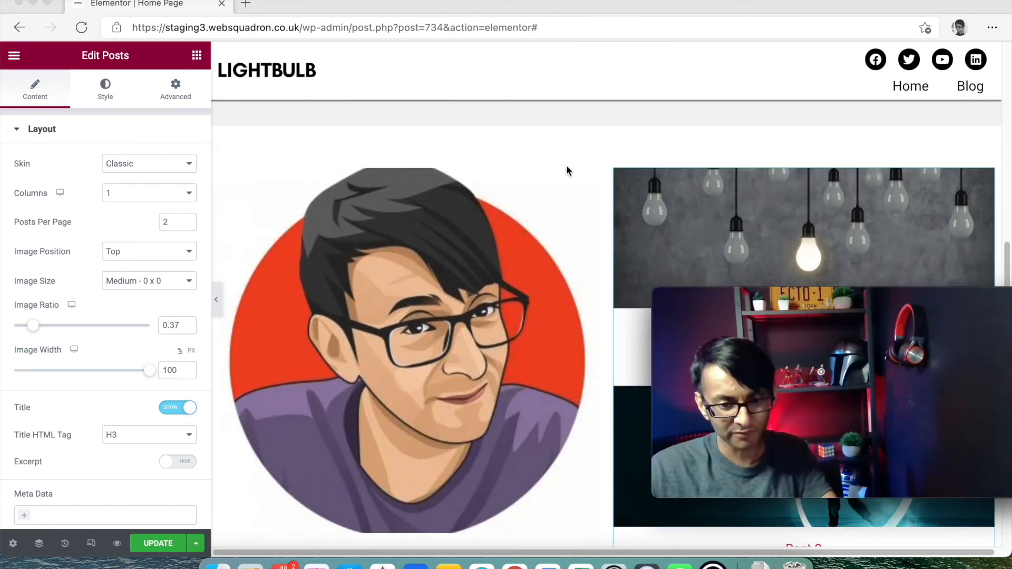
- Duplicate the featured-post section and move its two-post column to the left
{"action": "right_click", "coordinate": [606, 158]}
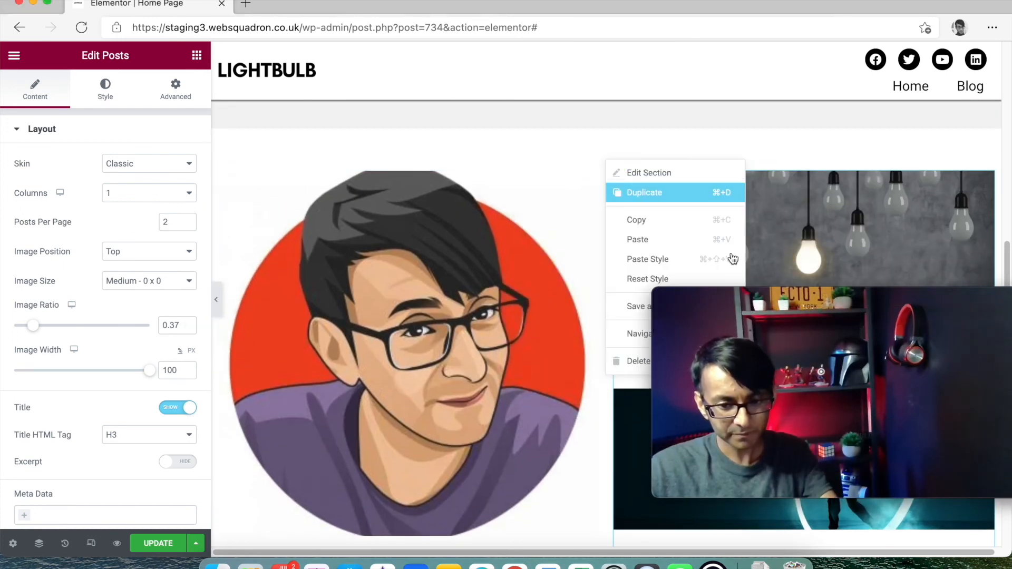
{"action": "left_click", "coordinate": [653, 193]}
{"action": "scroll", "coordinate": [773, 274], "scroll_direction": "down", "scroll_amount": 9}
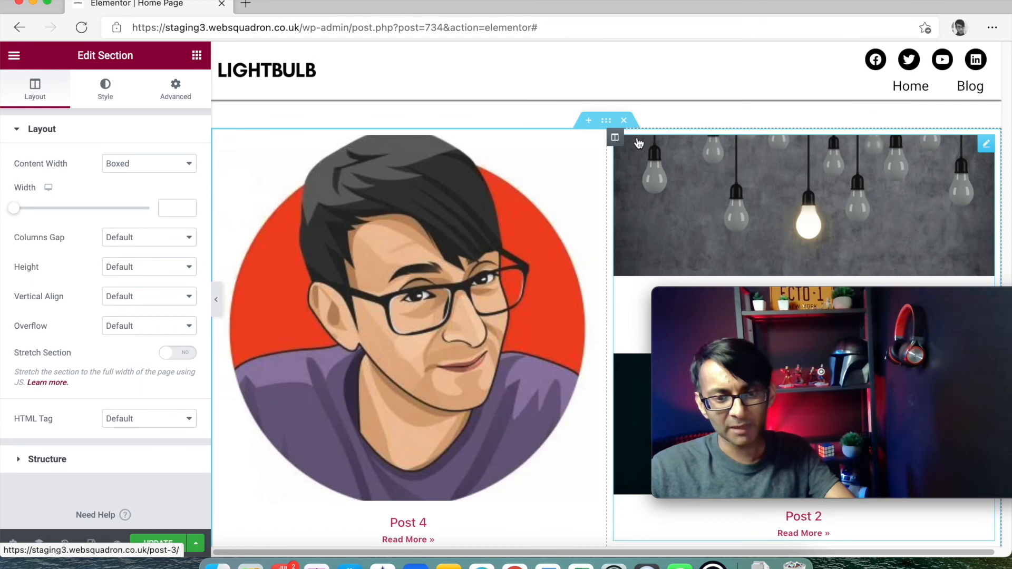
{"action": "left_click_drag", "start_coordinate": [614, 137], "coordinate": [363, 153]}
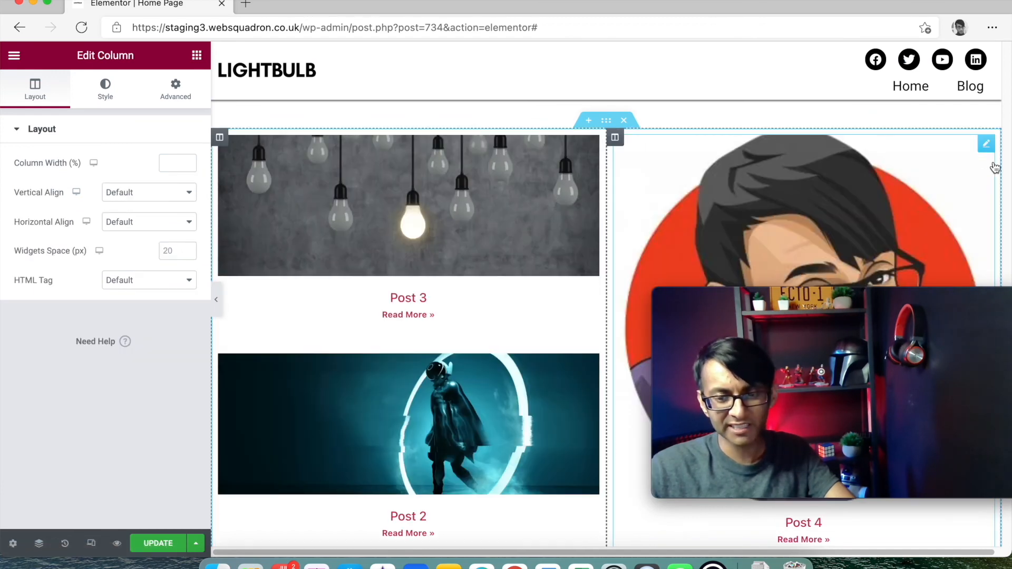
- Set the copy's large posts widget to Exclude with Offset 3 so it shows Post 1
{"action": "left_click", "coordinate": [987, 145]}
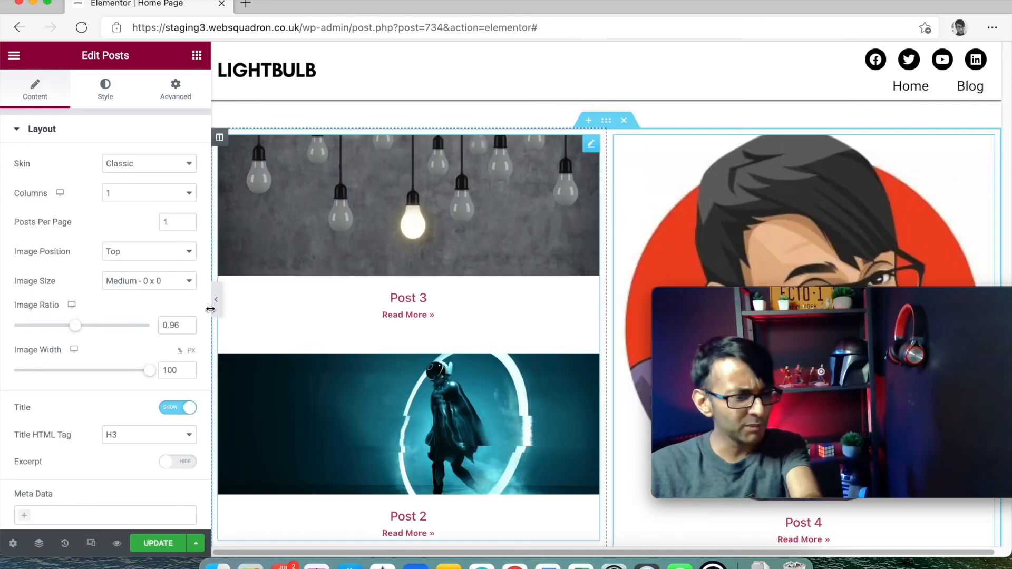
{"action": "scroll", "coordinate": [129, 429], "scroll_direction": "down", "scroll_amount": 5}
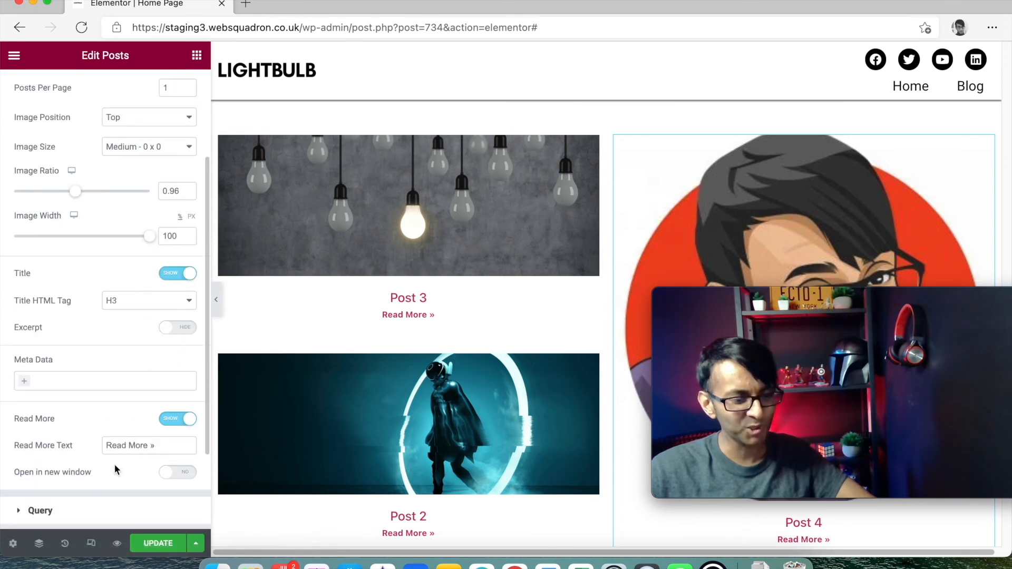
{"action": "left_click", "coordinate": [40, 510]}
{"action": "left_click", "coordinate": [160, 231]}
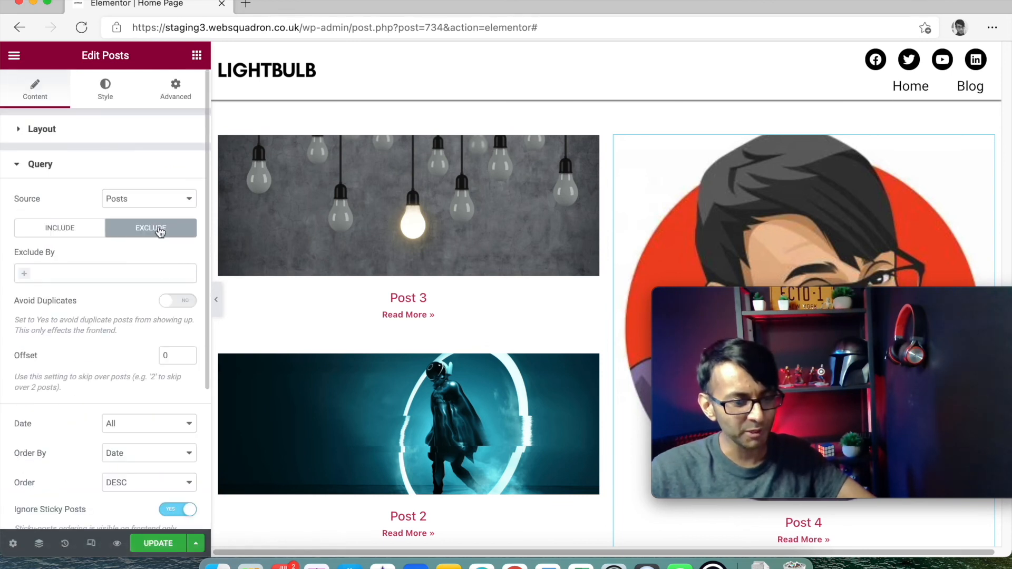
{"action": "left_click", "coordinate": [187, 352]}
{"action": "left_click", "coordinate": [187, 352]}
{"action": "left_click", "coordinate": [187, 353]}
{"action": "left_click_drag", "start_coordinate": [847, 315], "coordinate": [488, 235]}
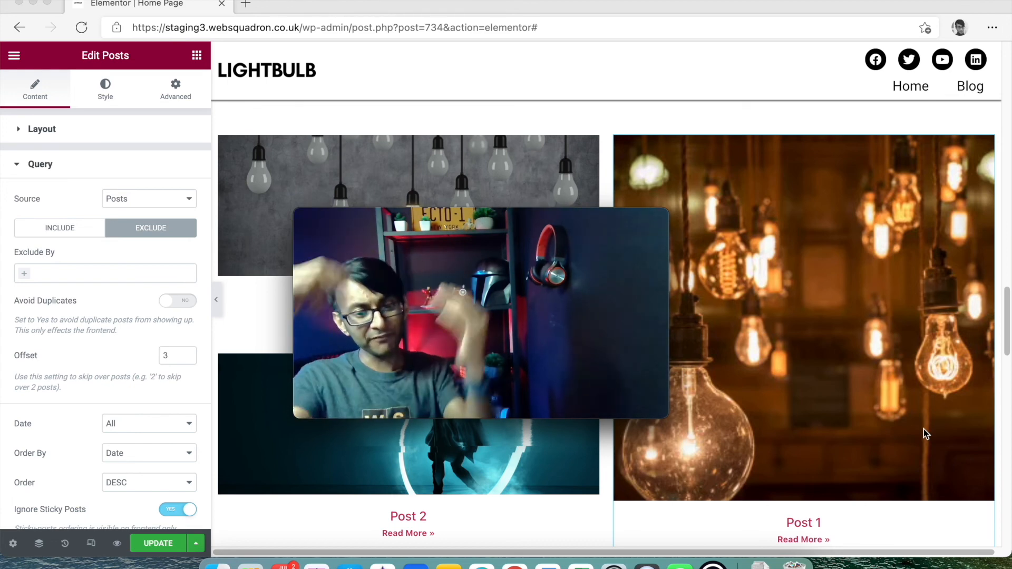
{"action": "left_click_drag", "start_coordinate": [455, 214], "coordinate": [773, 286]}
{"action": "scroll", "coordinate": [330, 267], "scroll_direction": "up", "scroll_amount": 1}
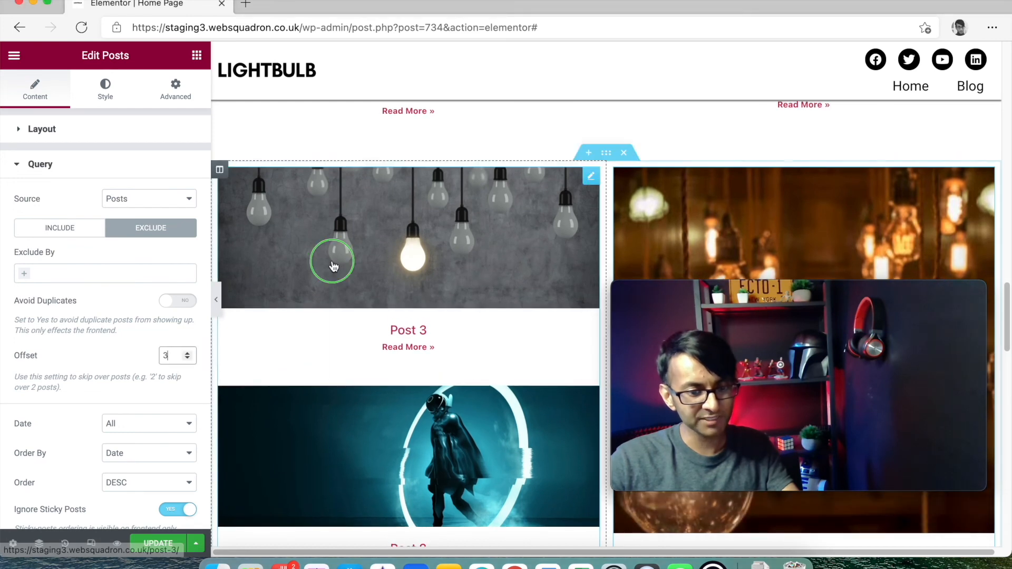
- Replace the left column's two-post widget with a Text Editor widget
{"action": "right_click", "coordinate": [334, 264]}
{"action": "left_click", "coordinate": [411, 463]}
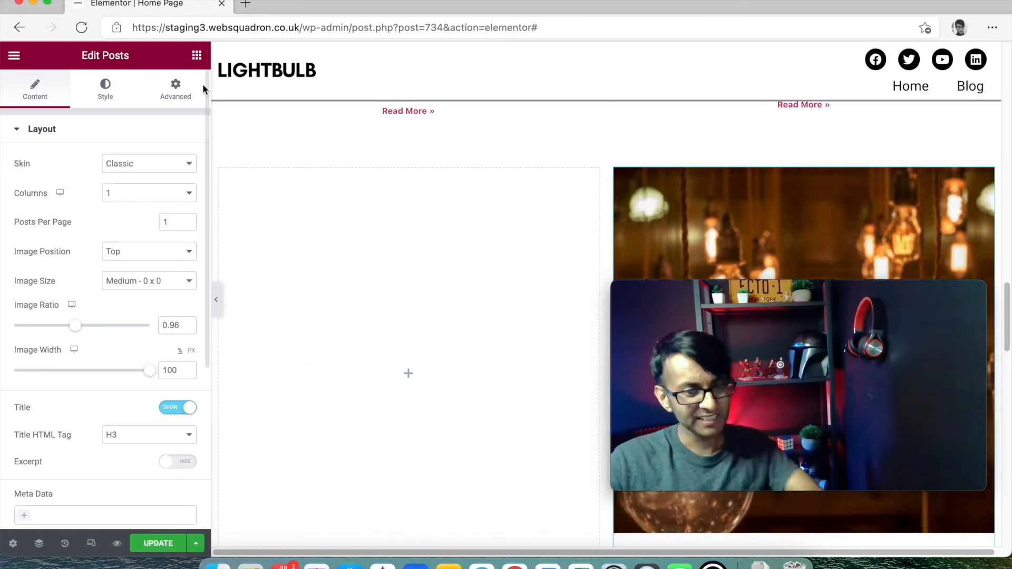
{"action": "left_click", "coordinate": [197, 57]}
{"action": "left_click_drag", "start_coordinate": [156, 270], "coordinate": [344, 205]}
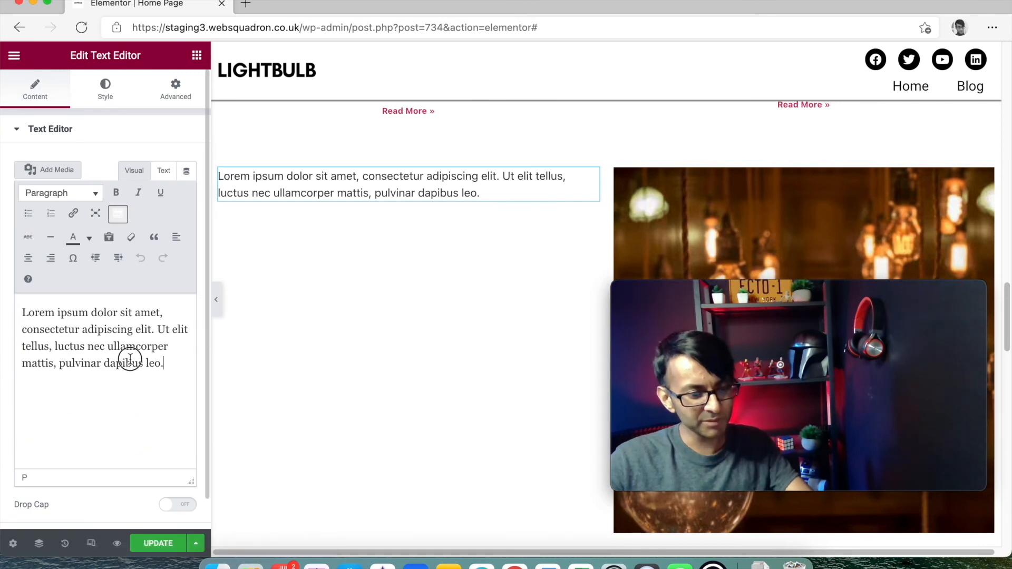
- Copy the Lorem ipsum paragraph and paste it repeatedly at the end of the text
{"action": "key", "text": "super+a"}
{"action": "left_click", "coordinate": [125, 357]}
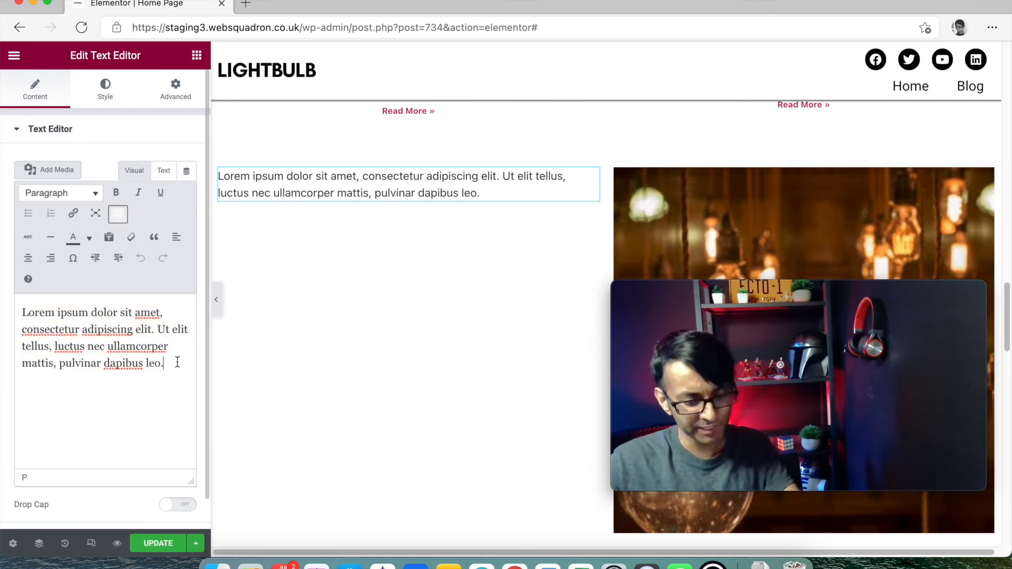
{"action": "key", "text": "super+v"}
{"action": "key", "text": "super+v"}
{"action": "key", "text": "super+v"}
{"action": "key", "text": "super+v"}
{"action": "key", "text": "super+v"}
{"action": "key", "text": "super+v"}
{"action": "key", "text": "super+v"}
{"action": "key", "text": "super+v"}
{"action": "key", "text": "super+v"}
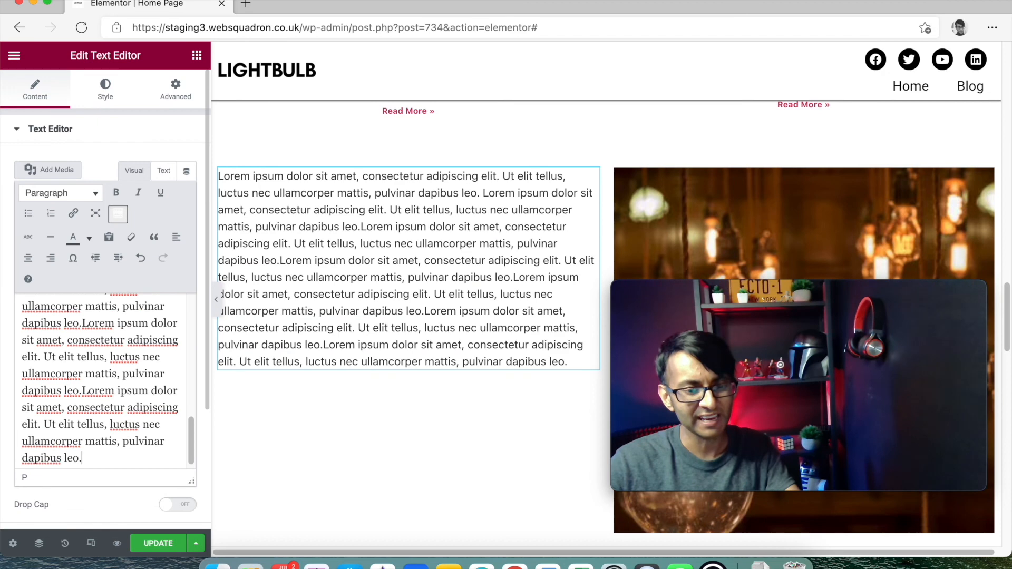
{"action": "key", "text": "super+v"}
{"action": "key", "text": "super+v"}
{"action": "key", "text": "super+v"}
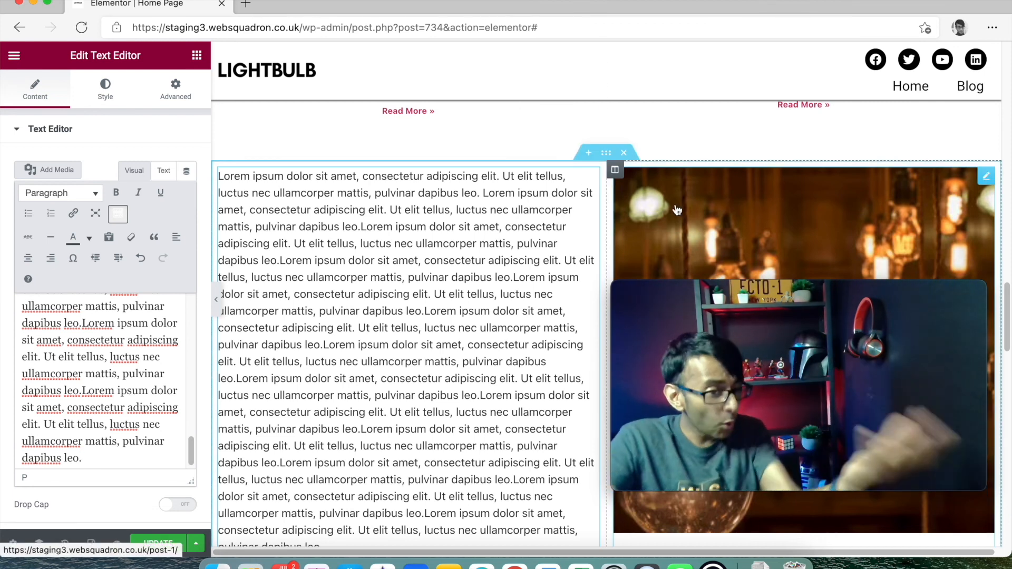
- Change the featured-posts section's bottom margin from 50 to 20
{"action": "scroll", "coordinate": [680, 207], "scroll_direction": "up", "scroll_amount": 5}
{"action": "scroll", "coordinate": [638, 306], "scroll_direction": "down", "scroll_amount": 3}
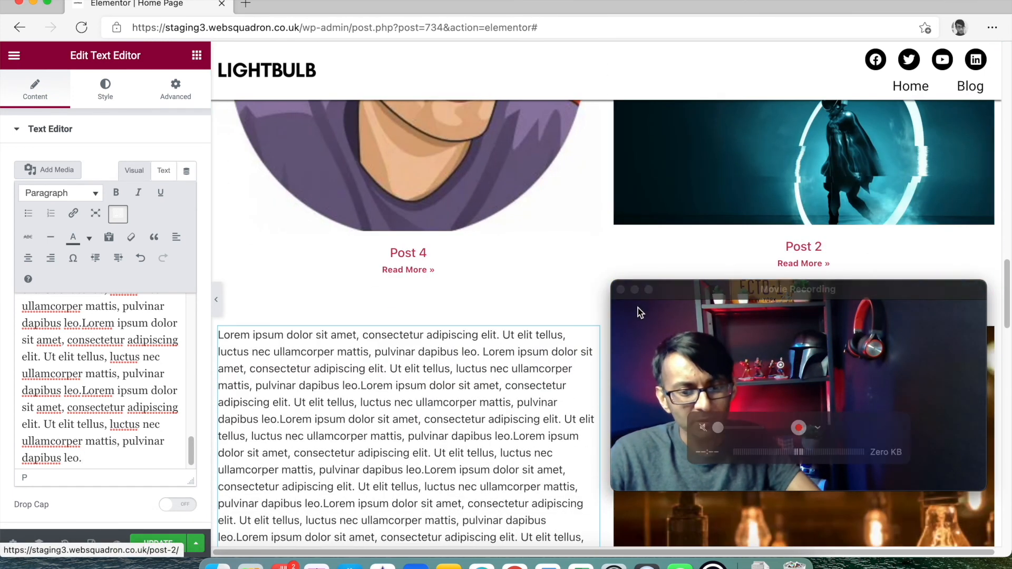
{"action": "scroll", "coordinate": [633, 277], "scroll_direction": "down", "scroll_amount": 3}
{"action": "left_click", "coordinate": [607, 202]}
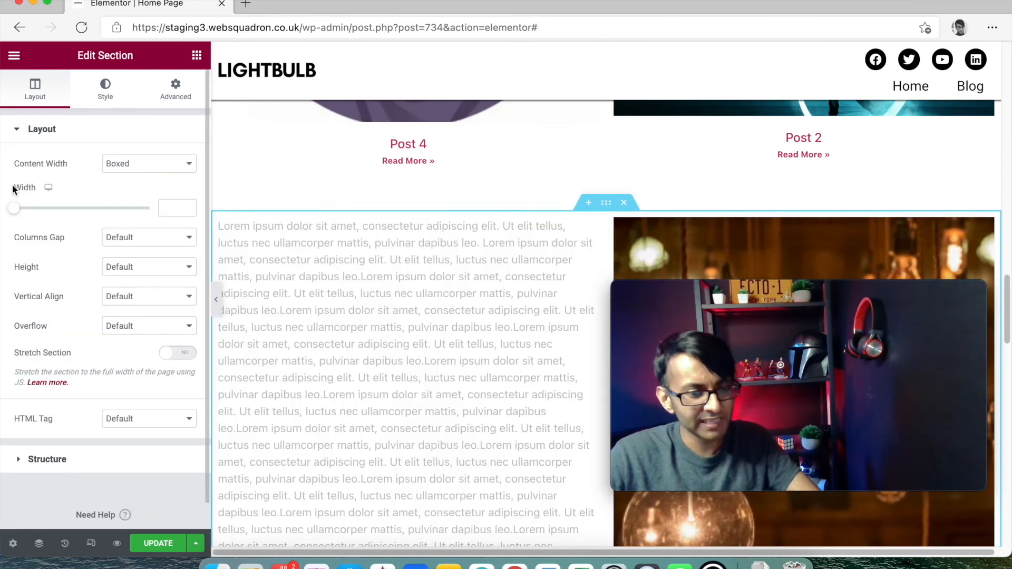
{"action": "left_click", "coordinate": [171, 102]}
{"action": "left_click_drag", "start_coordinate": [33, 180], "coordinate": [2, 178]}
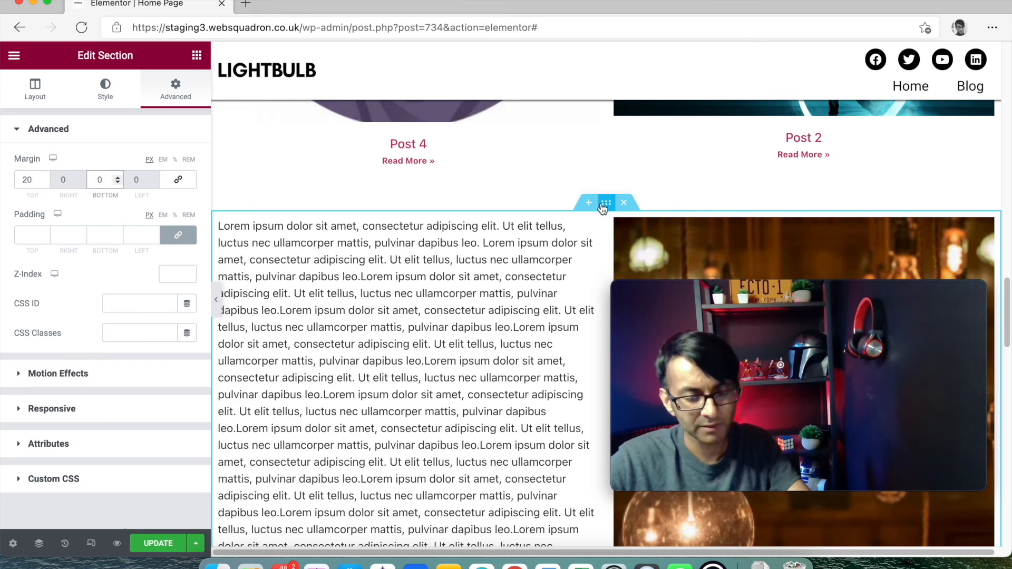
{"action": "scroll", "coordinate": [527, 184], "scroll_direction": "up", "scroll_amount": 5}
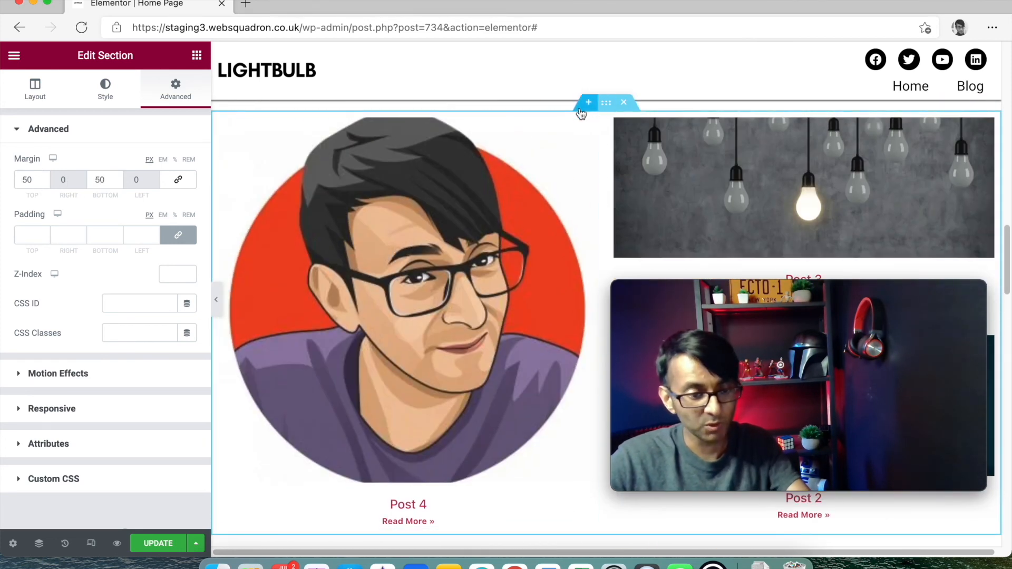
{"action": "left_click", "coordinate": [105, 178]}
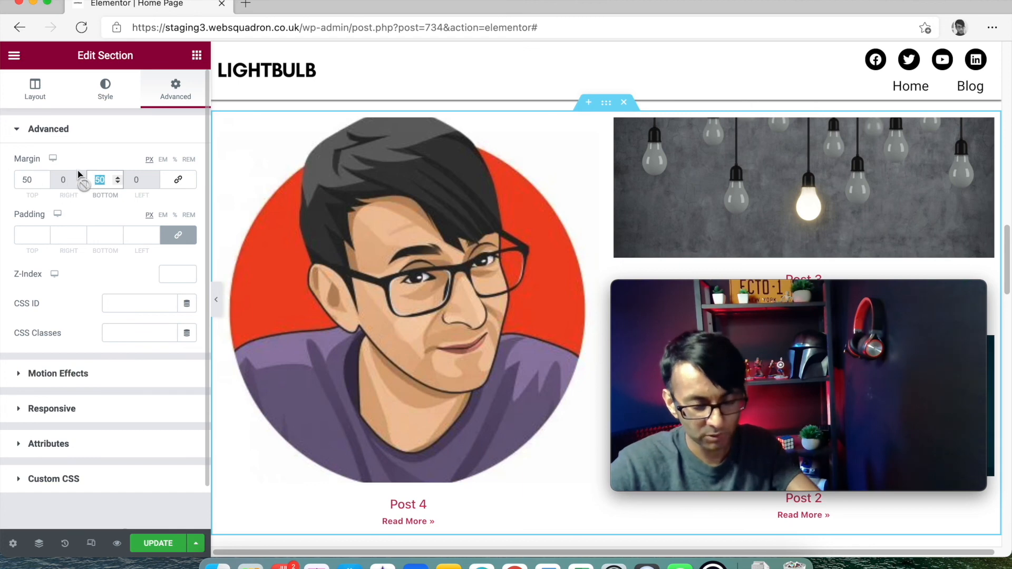
{"action": "type", "text": "20"}
{"action": "scroll", "coordinate": [634, 307], "scroll_direction": "down", "scroll_amount": 3}
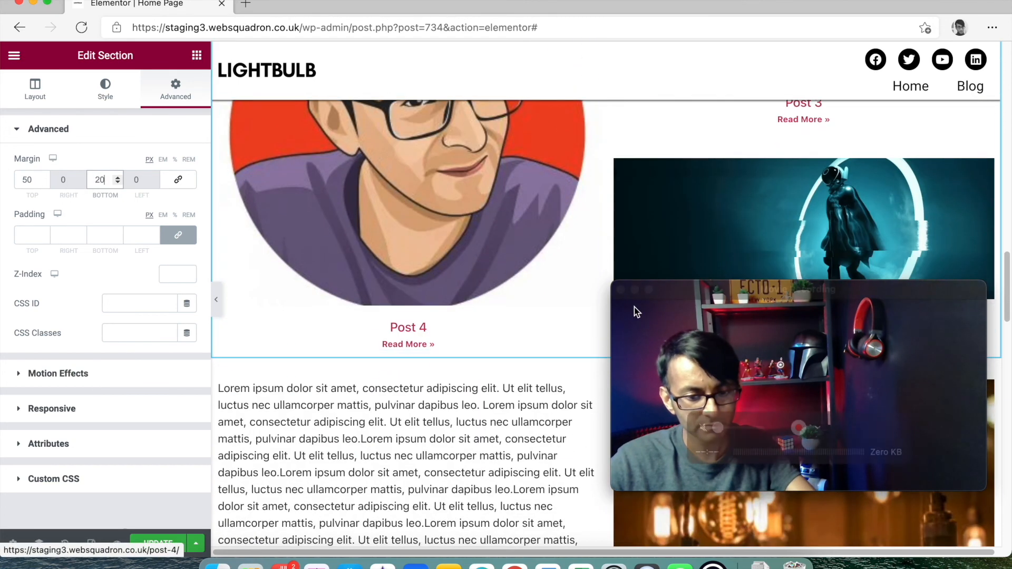
- Save the Home Page changes with Update
{"action": "left_click", "coordinate": [179, 550]}
{"action": "left_click_drag", "start_coordinate": [890, 308], "coordinate": [885, 509]}
{"action": "left_click_drag", "start_coordinate": [887, 284], "coordinate": [956, 552]}
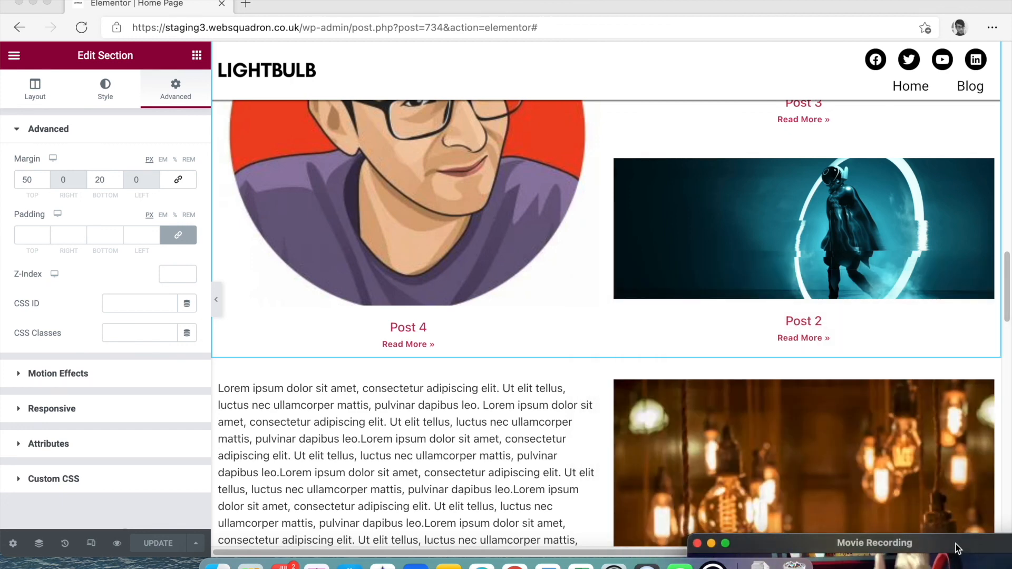
{"action": "left_click", "coordinate": [117, 542]}
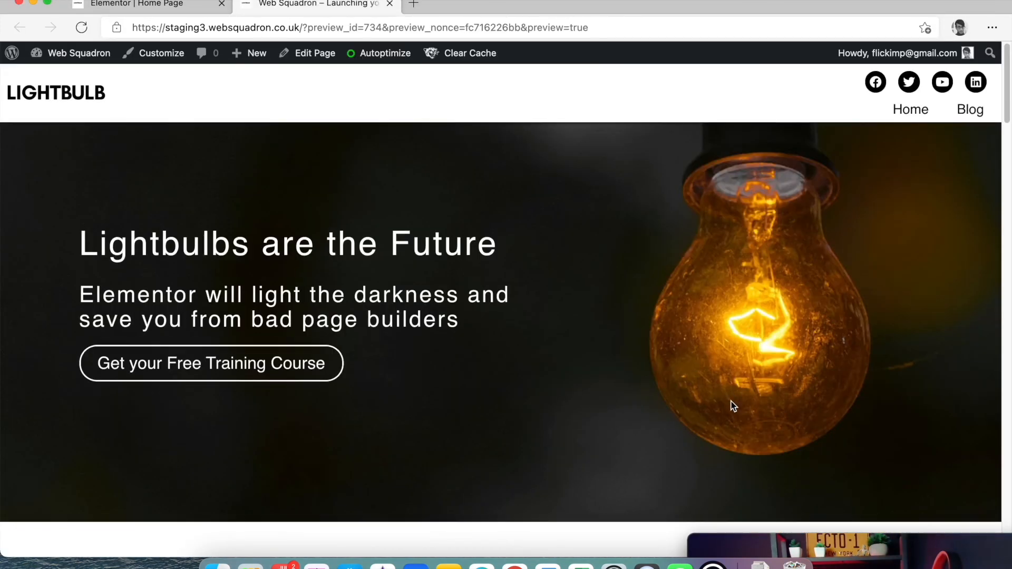
{"action": "scroll", "coordinate": [733, 406], "scroll_direction": "down", "scroll_amount": 10}
{"action": "left_click_drag", "start_coordinate": [1006, 148], "coordinate": [1007, 307]}
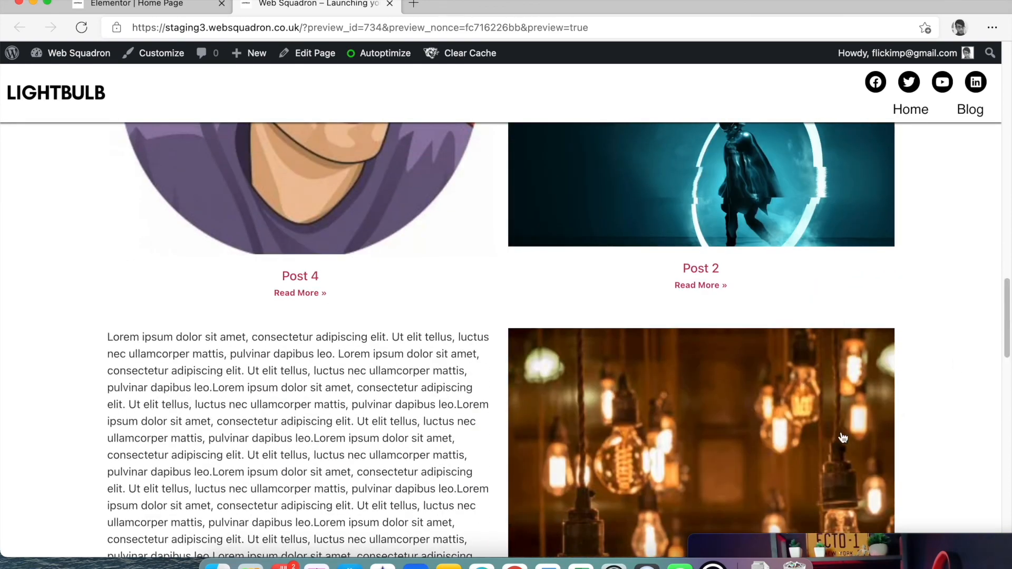
{"action": "left_click_drag", "start_coordinate": [930, 548], "coordinate": [831, 285]}
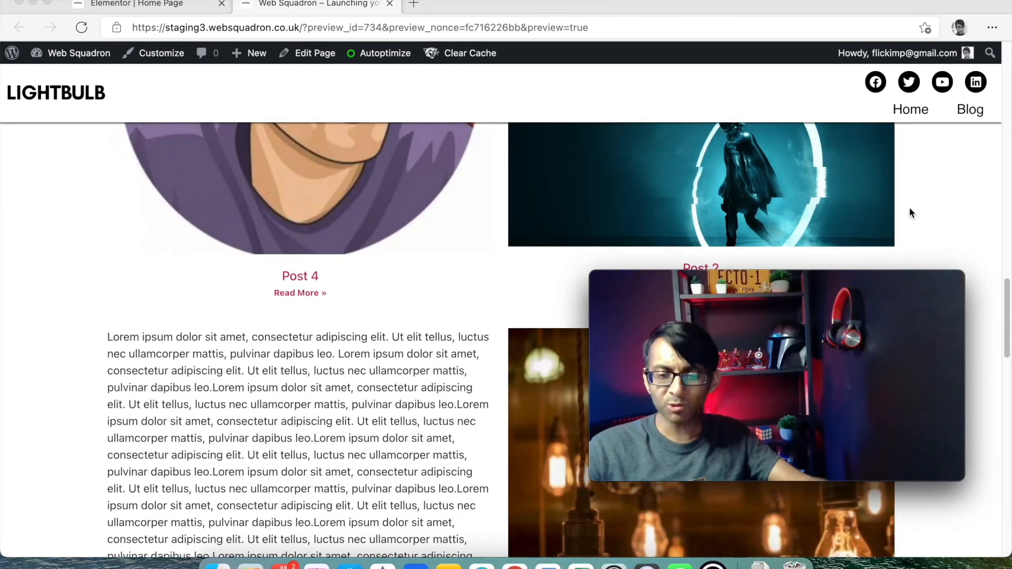
{"action": "left_click", "coordinate": [477, 376]}
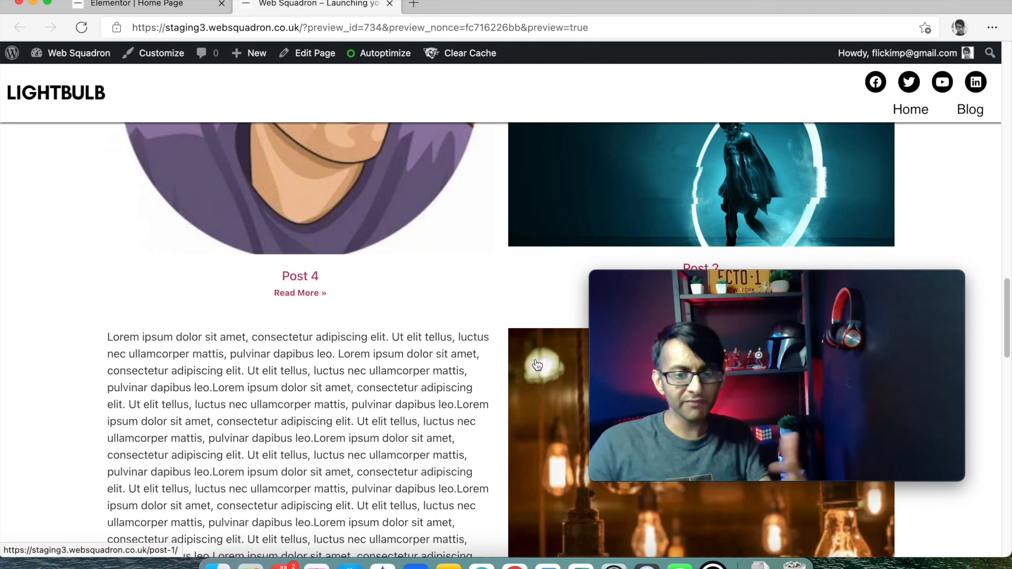
{"action": "scroll", "coordinate": [405, 258], "scroll_direction": "up", "scroll_amount": 4}
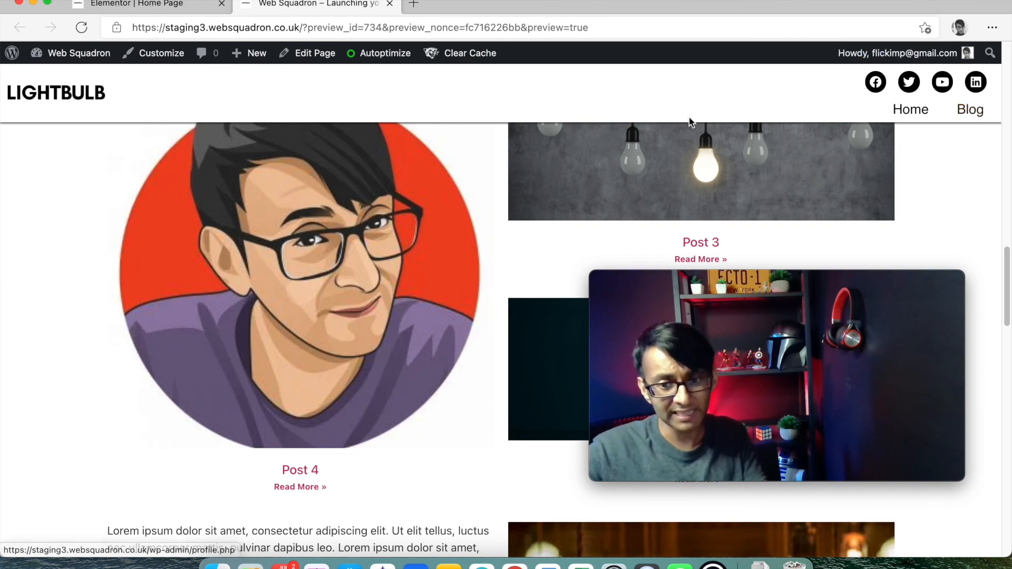
{"action": "left_click", "coordinate": [389, 3]}
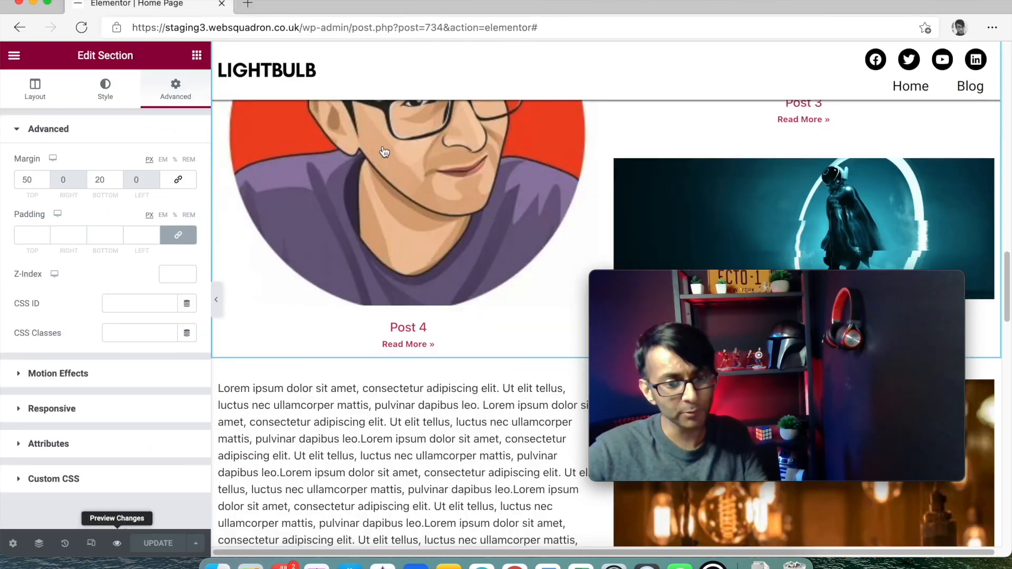
- Duplicate the stacked Post 3/Post 2 column, adding a third column beside Post 4
{"action": "scroll", "coordinate": [538, 230], "scroll_direction": "up", "scroll_amount": 5}
{"action": "right_click", "coordinate": [619, 223]}
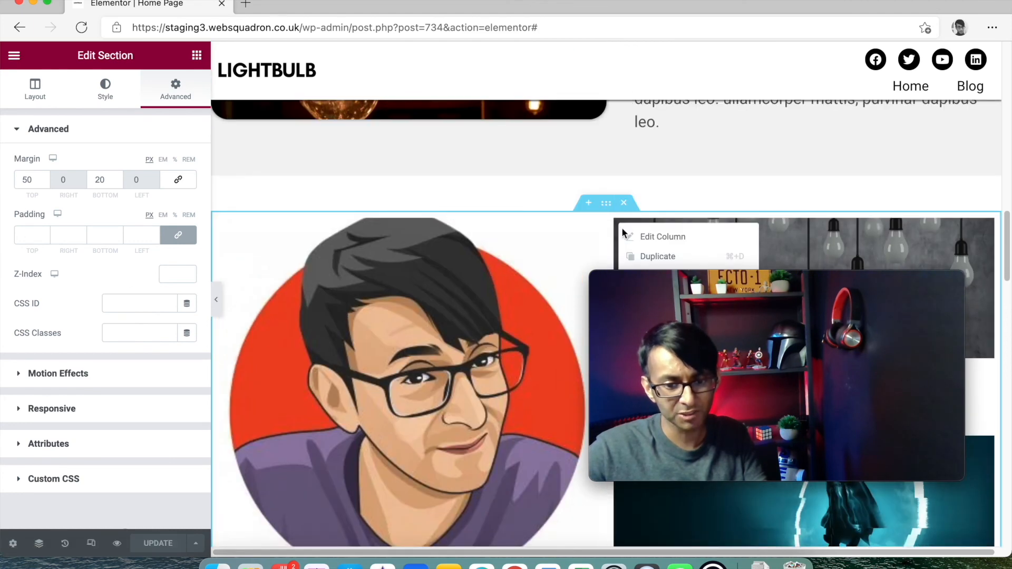
{"action": "left_click", "coordinate": [659, 256]}
{"action": "left_click_drag", "start_coordinate": [811, 287], "coordinate": [540, 265]}
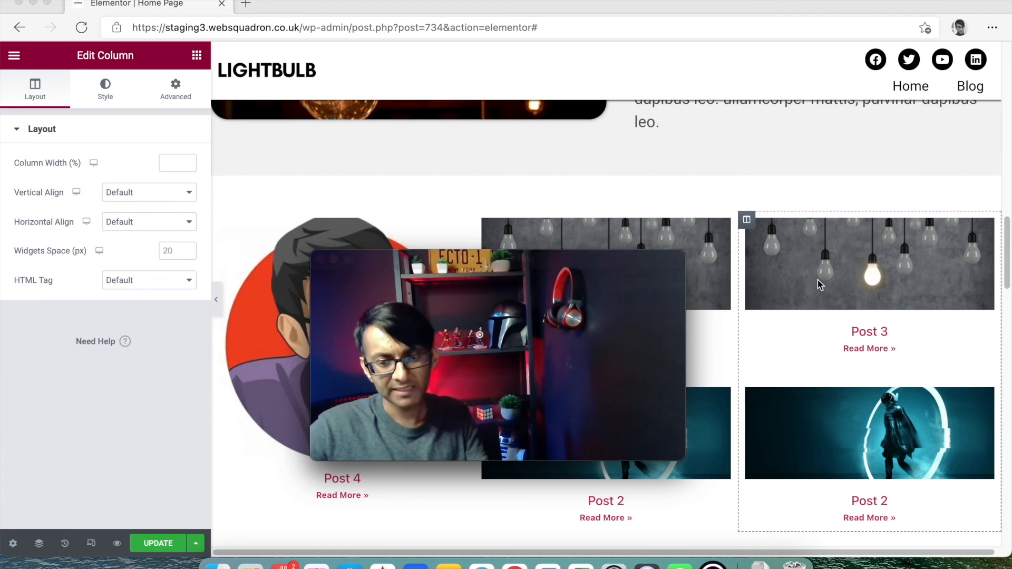
{"action": "left_click_drag", "start_coordinate": [589, 268], "coordinate": [225, 7]}
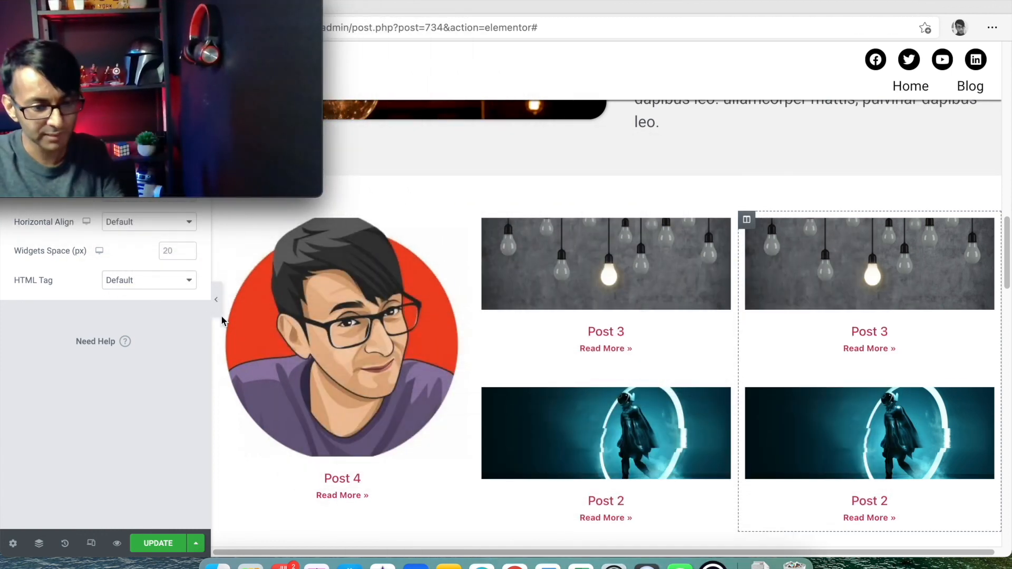
{"action": "left_click", "coordinate": [215, 299]}
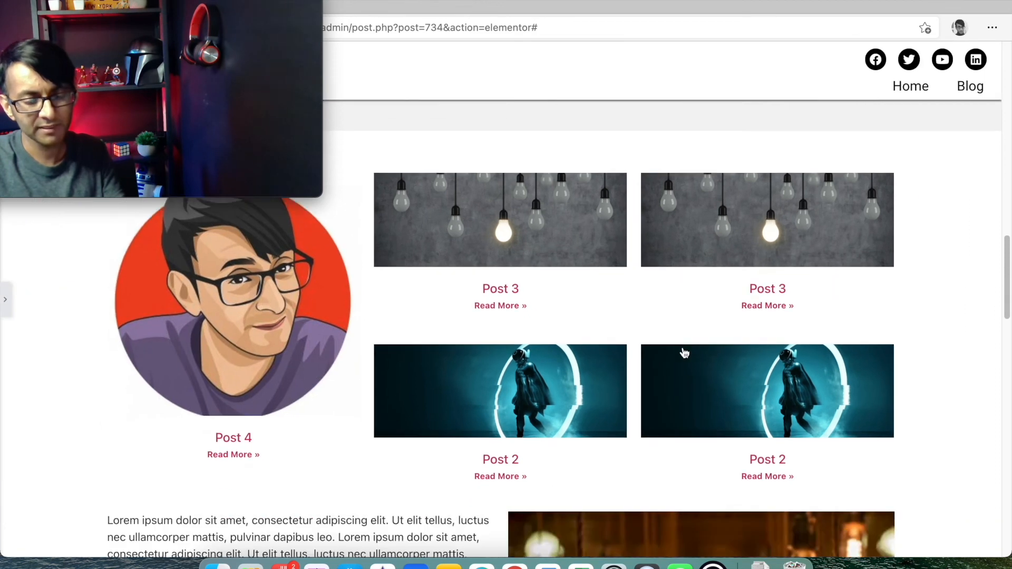
{"action": "scroll", "coordinate": [751, 384], "scroll_direction": "down", "scroll_amount": 4}
{"action": "scroll", "coordinate": [751, 385], "scroll_direction": "up", "scroll_amount": 7}
{"action": "scroll", "coordinate": [752, 386], "scroll_direction": "down", "scroll_amount": 1}
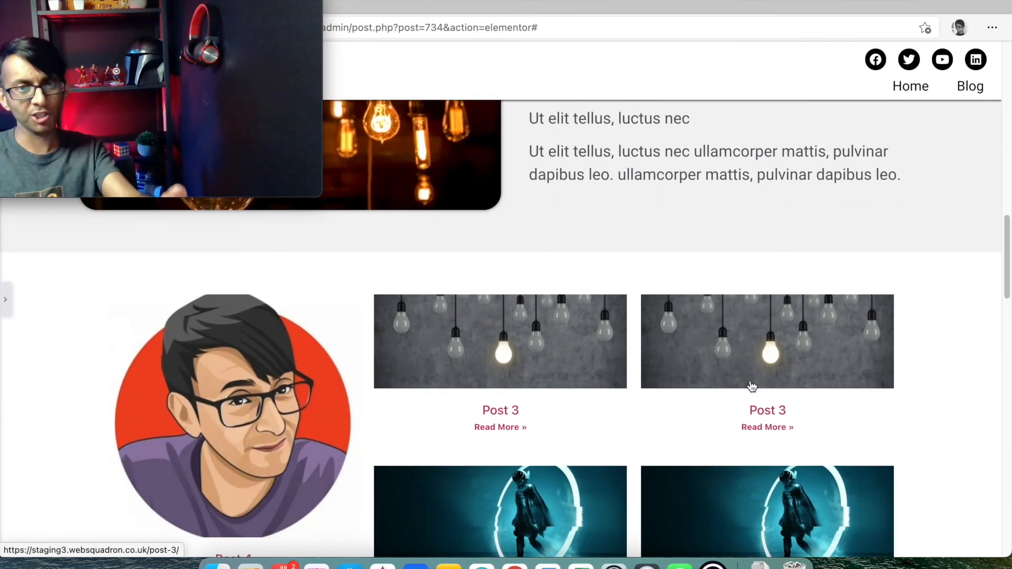
{"action": "scroll", "coordinate": [752, 387], "scroll_direction": "down", "scroll_amount": 1}
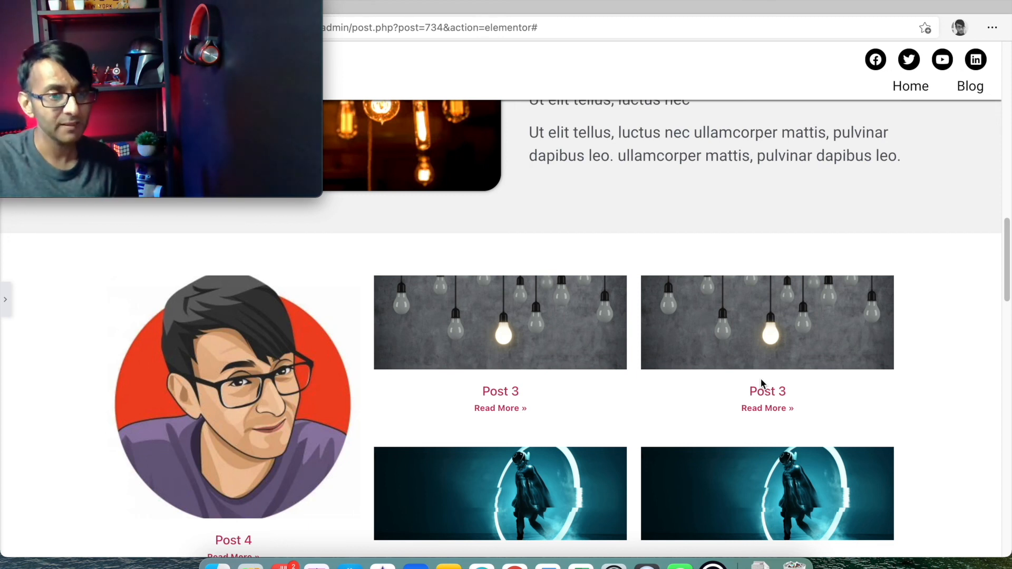
{"action": "left_click_drag", "start_coordinate": [234, 3], "coordinate": [278, 2]}
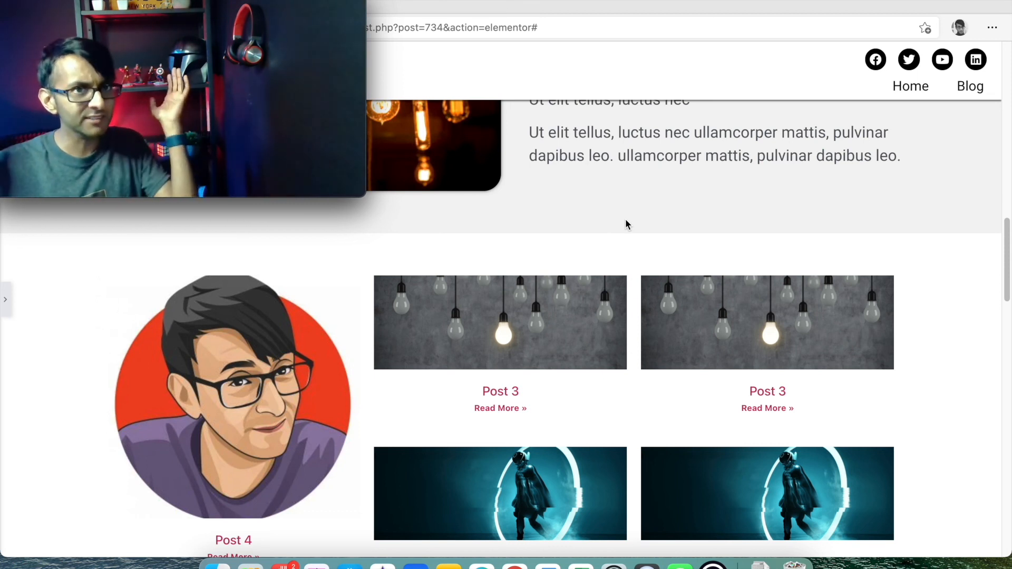
{"action": "scroll", "coordinate": [796, 312], "scroll_direction": "down", "scroll_amount": 10}
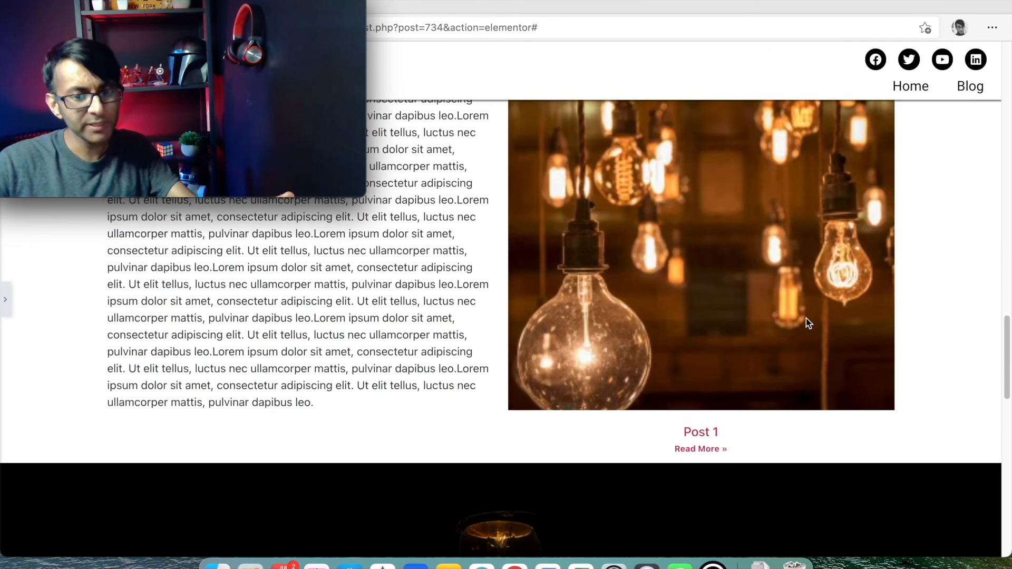
{"action": "scroll", "coordinate": [806, 319], "scroll_direction": "up", "scroll_amount": 5}
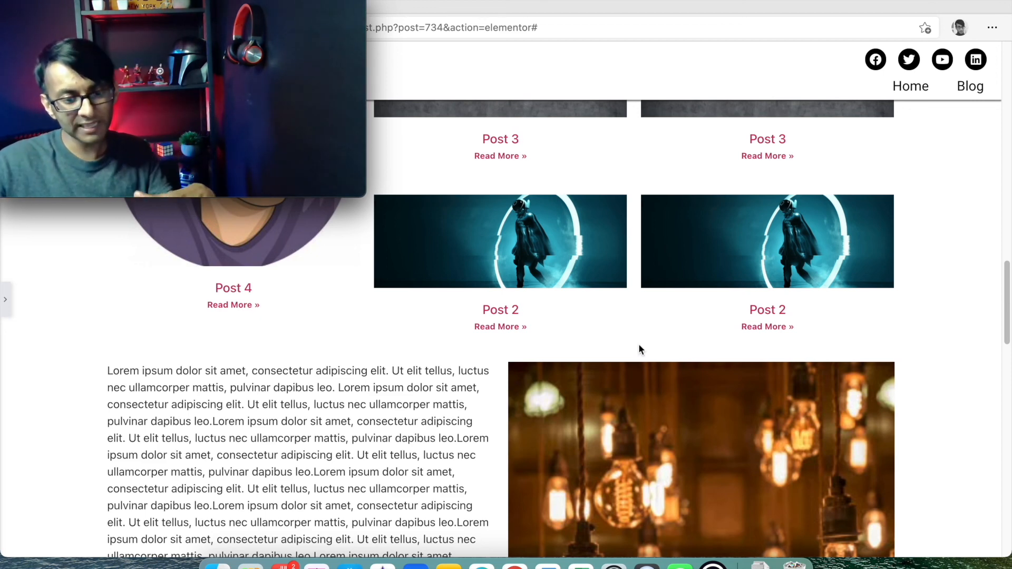
{"action": "scroll", "coordinate": [704, 357], "scroll_direction": "down", "scroll_amount": 4}
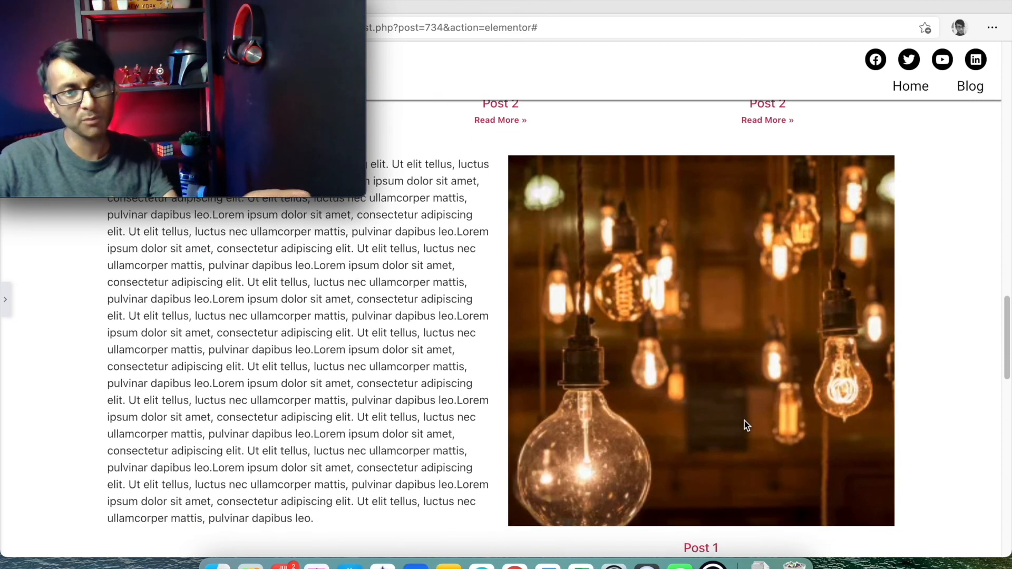
{"action": "mouse_move", "coordinate": [220, 150]}
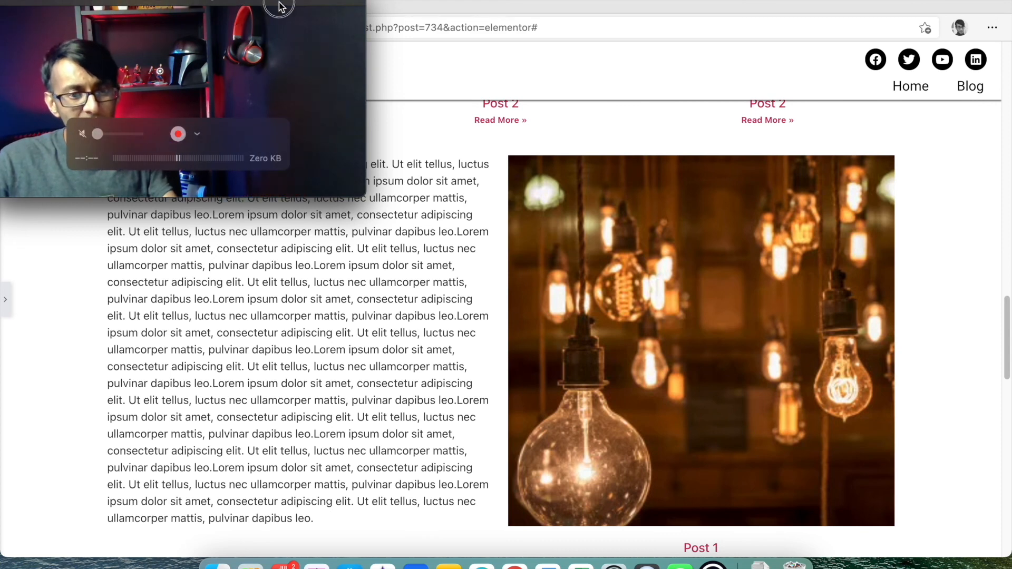
{"action": "left_click_drag", "start_coordinate": [280, 7], "coordinate": [847, 286]}
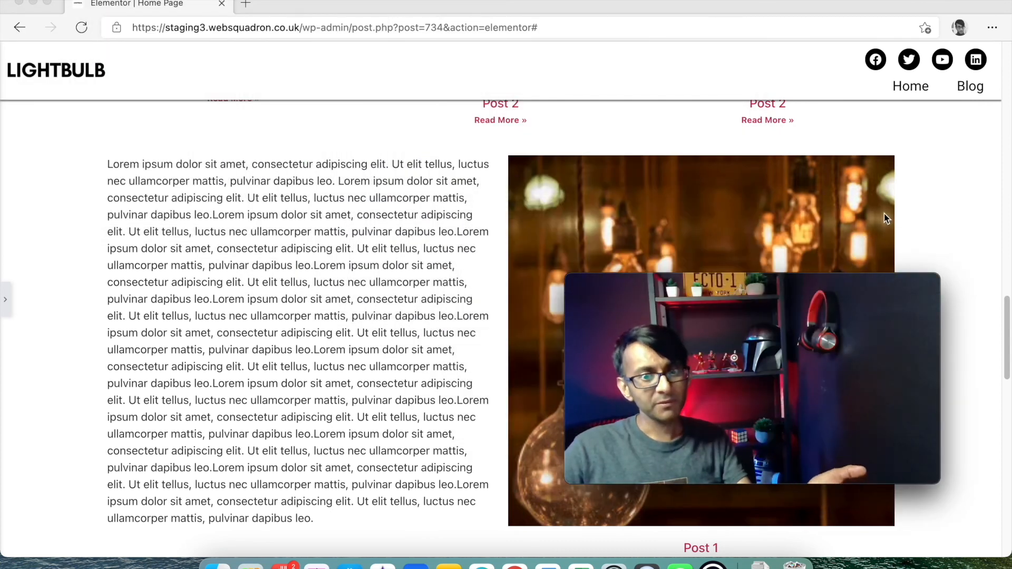
{"action": "scroll", "coordinate": [884, 214], "scroll_direction": "up", "scroll_amount": 9}
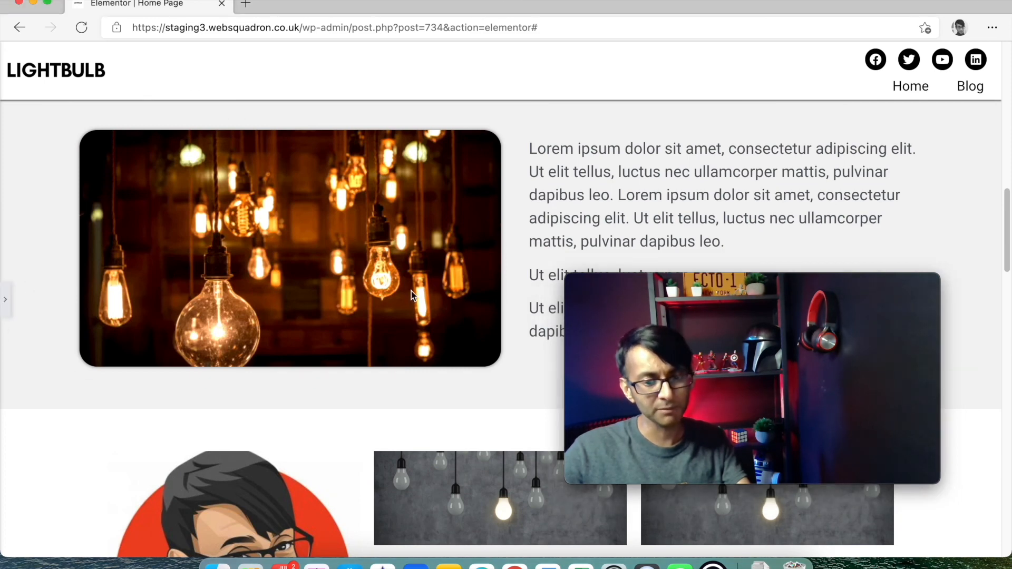
{"action": "left_click", "coordinate": [4, 299]}
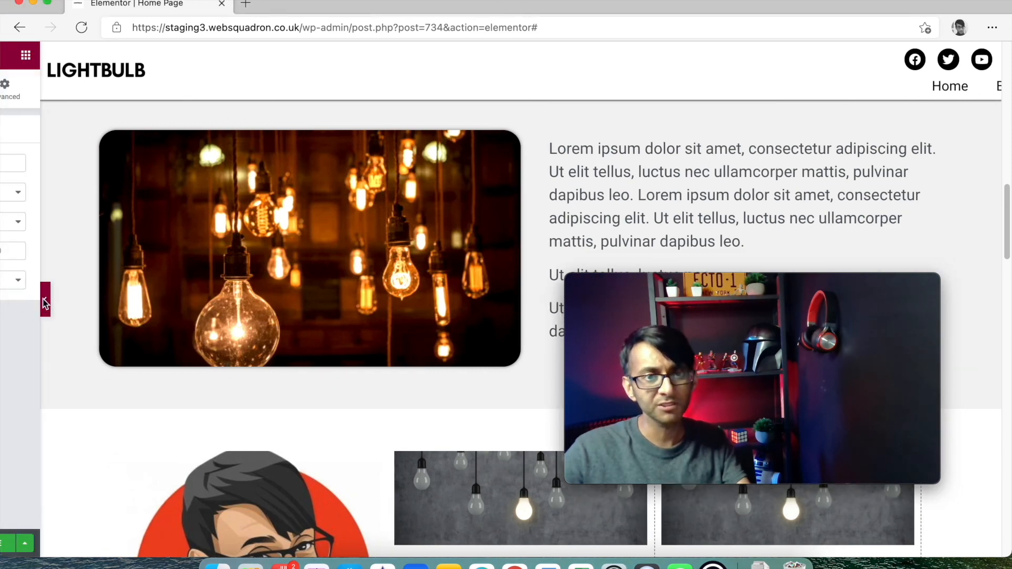